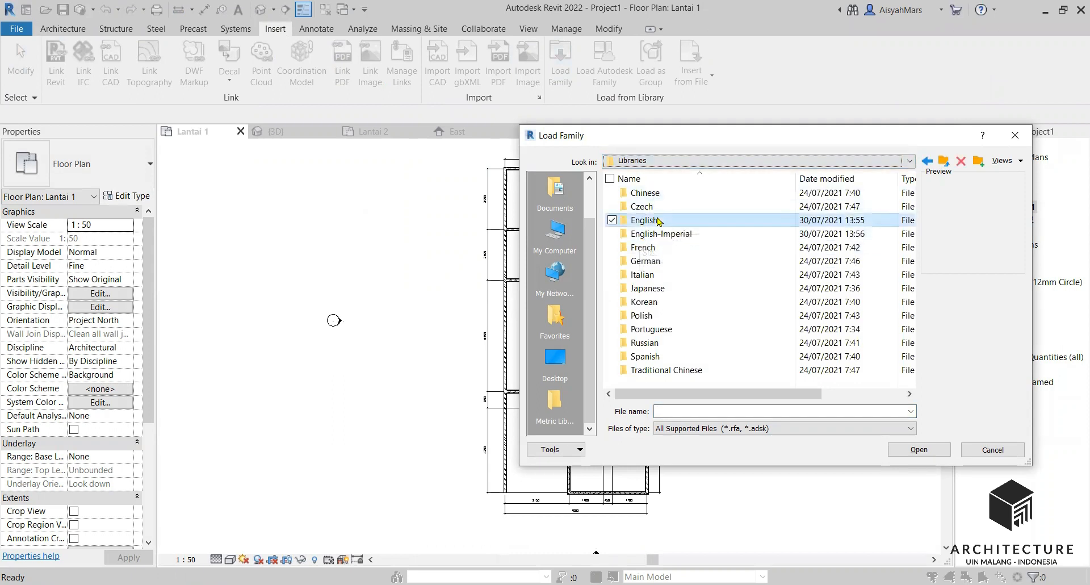
Browse the family library to the Residential folder under English > US > Doors
double_click(659, 220)
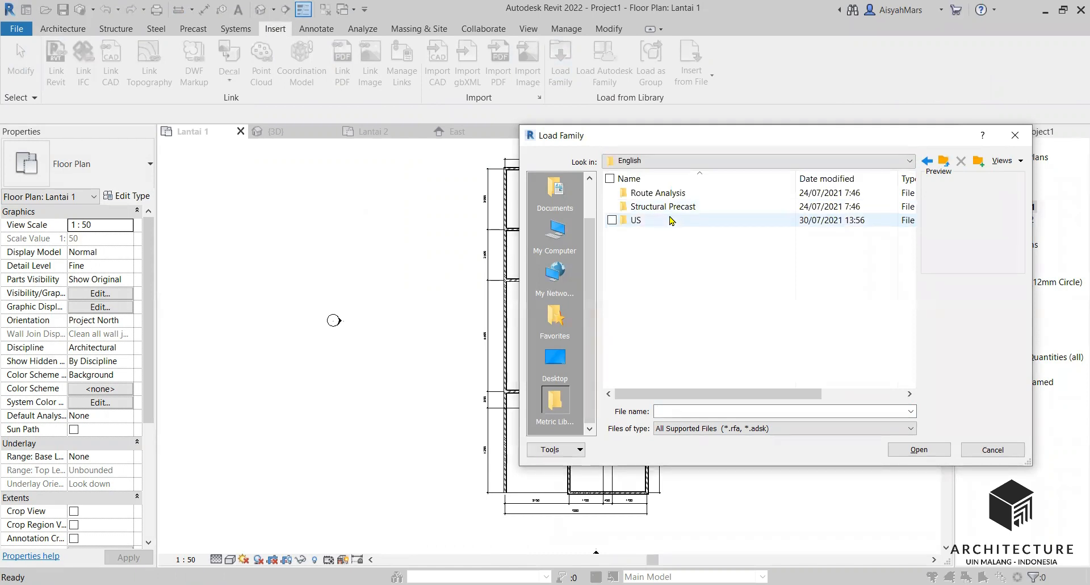
double_click(660, 220)
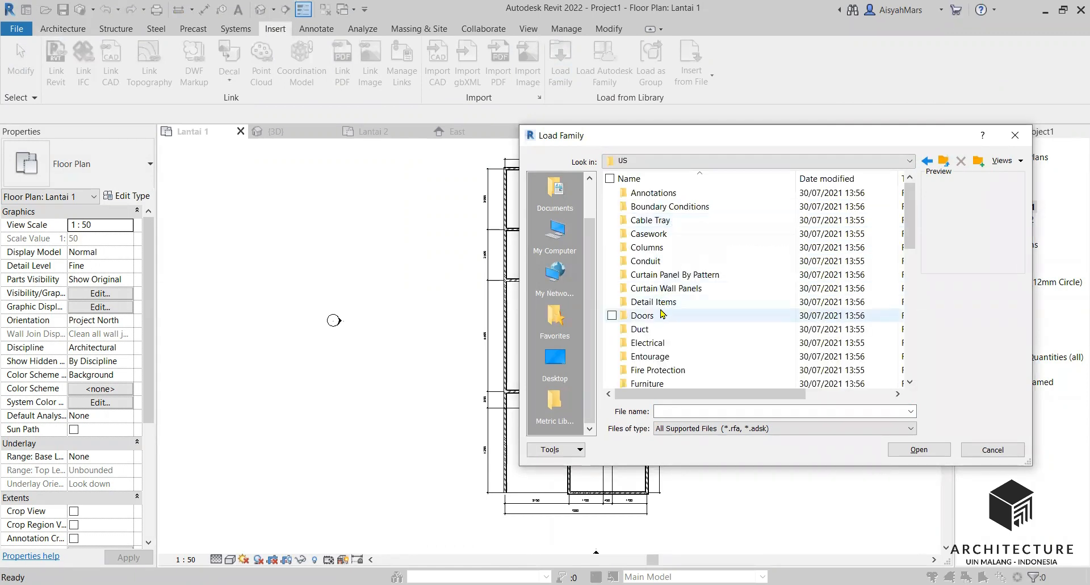
scroll(694, 269, down, 3)
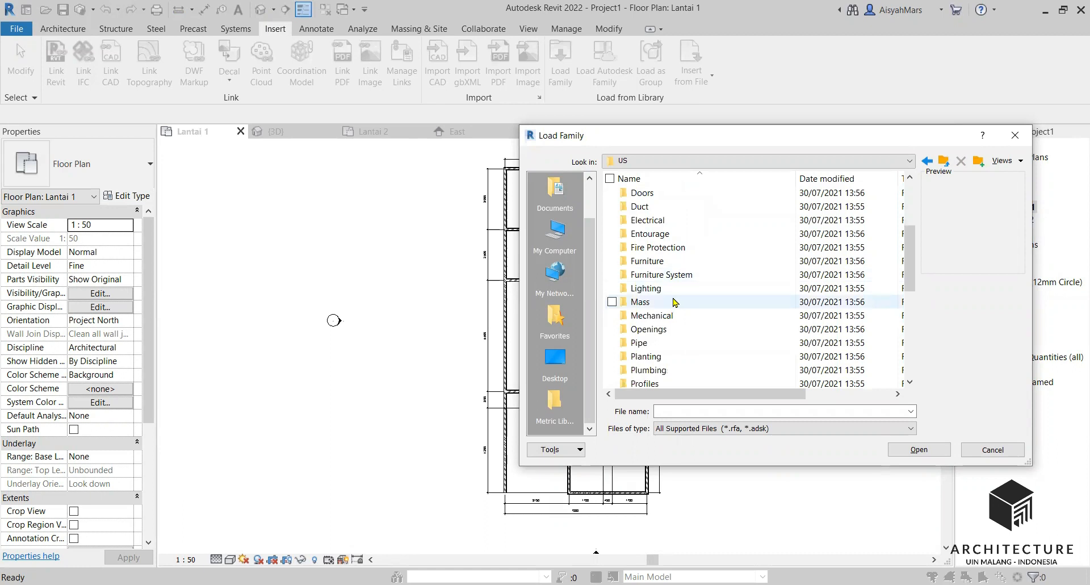
scroll(676, 293, up, 2)
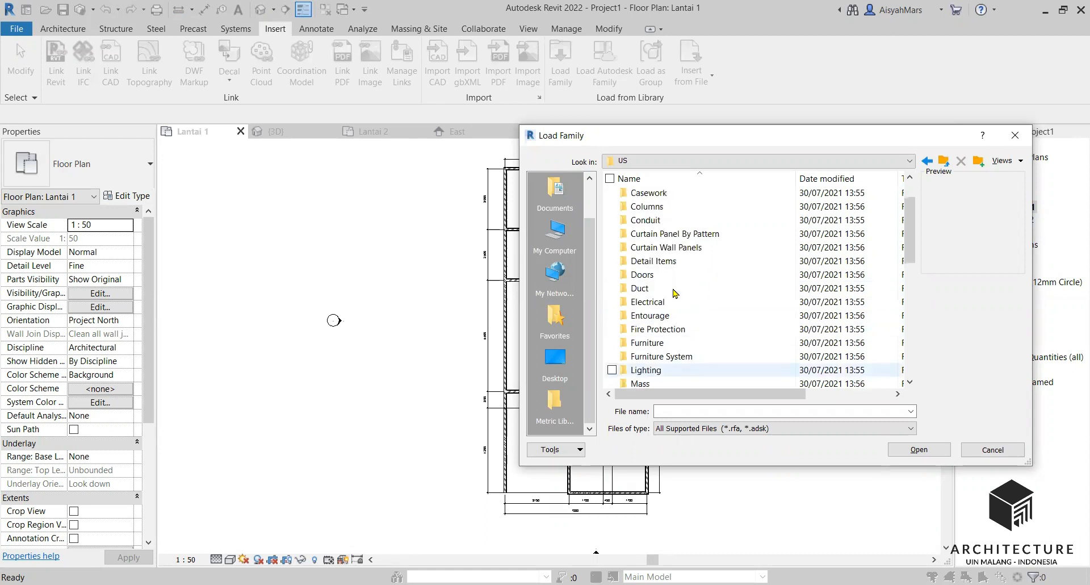
scroll(676, 293, up, 1)
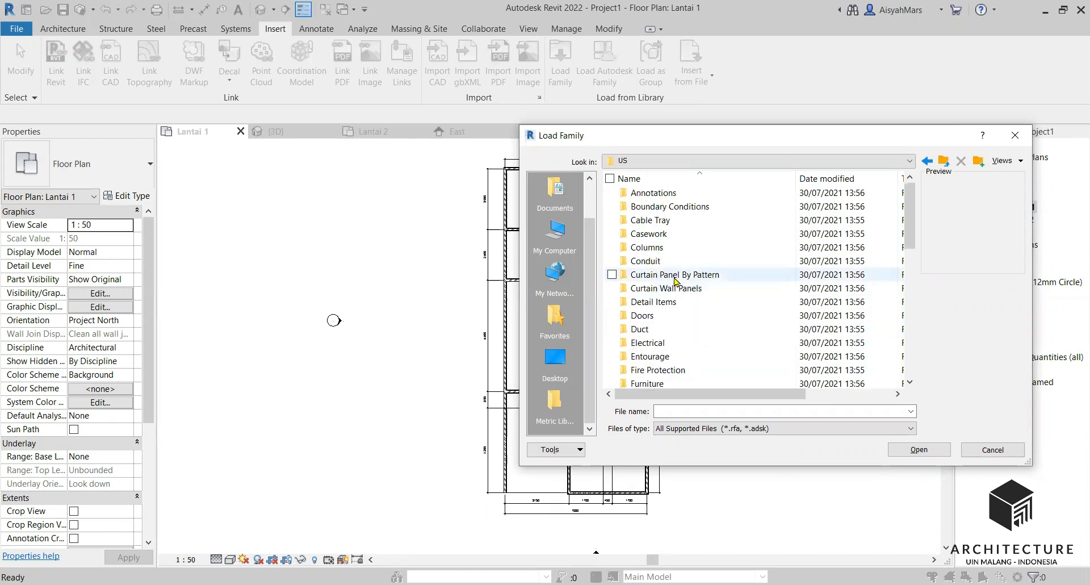
double_click(653, 315)
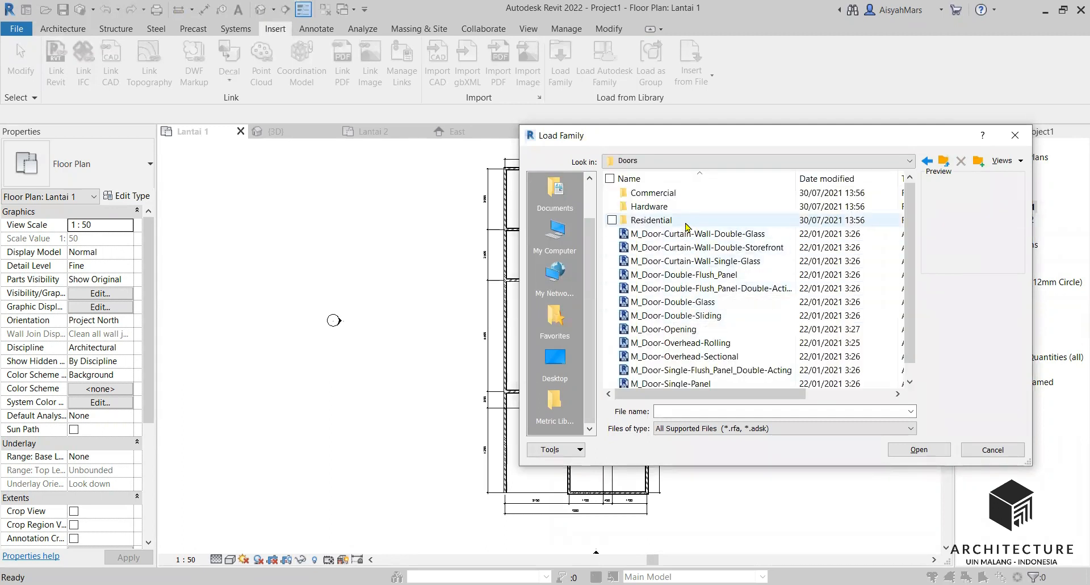
double_click(686, 223)
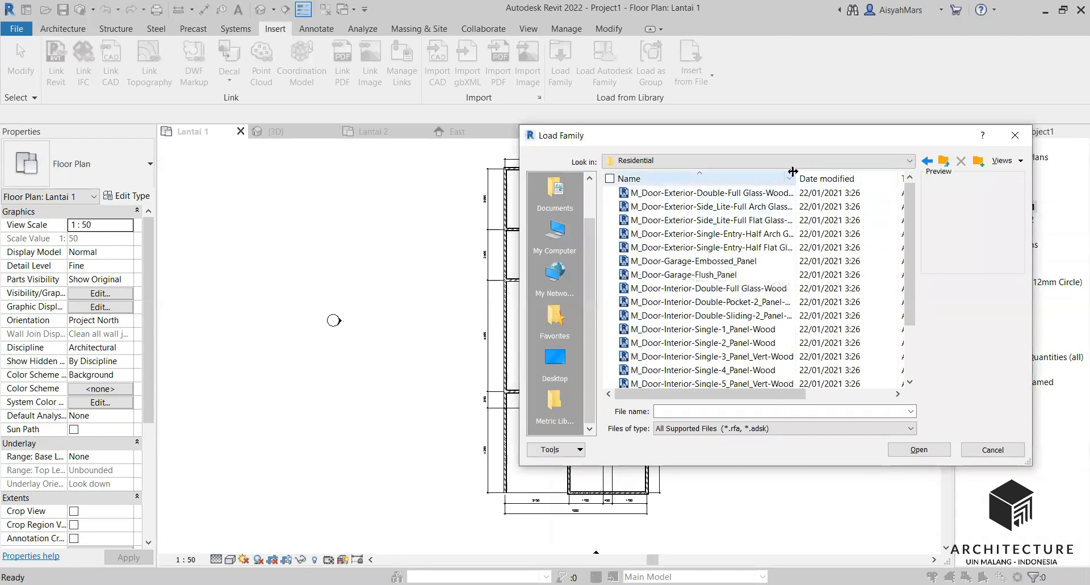
Open the M_Door-Interior-Single-6_Panel-Wood door family from the Residential folder for loading
drag(822, 180, 625, 179)
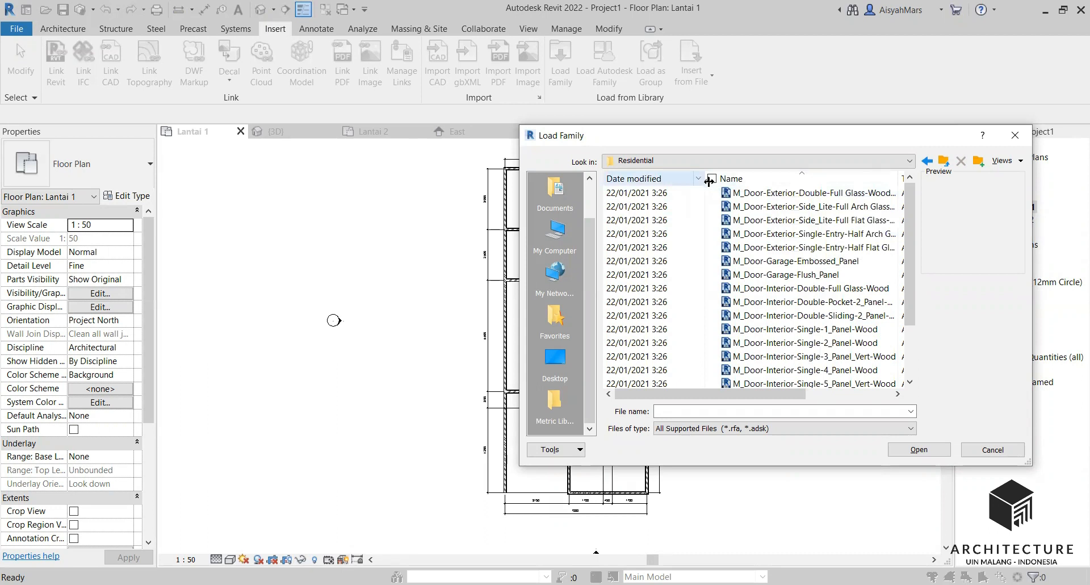
drag(708, 181, 659, 181)
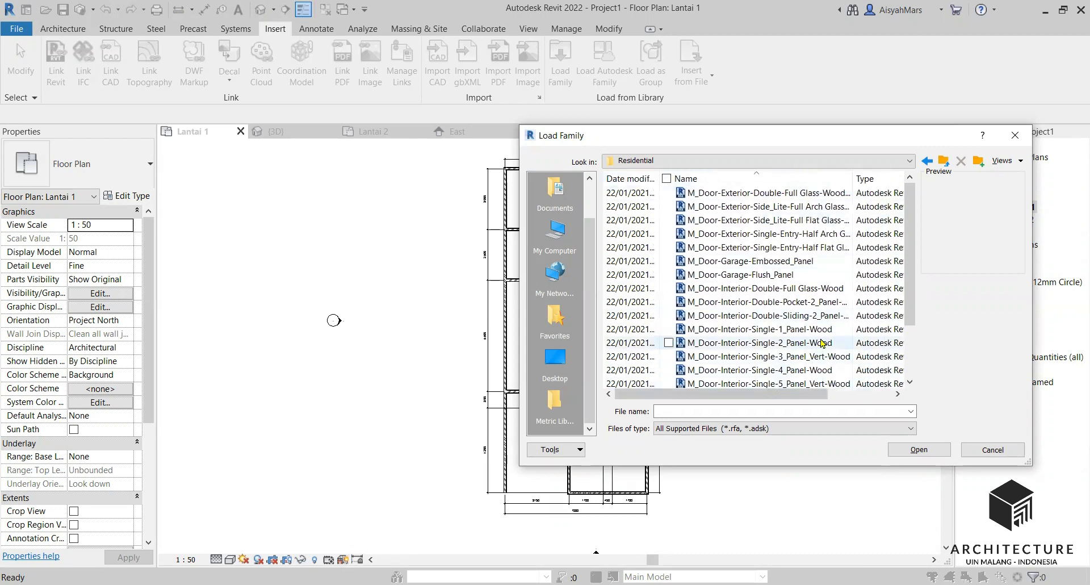
scroll(822, 342, down, 2)
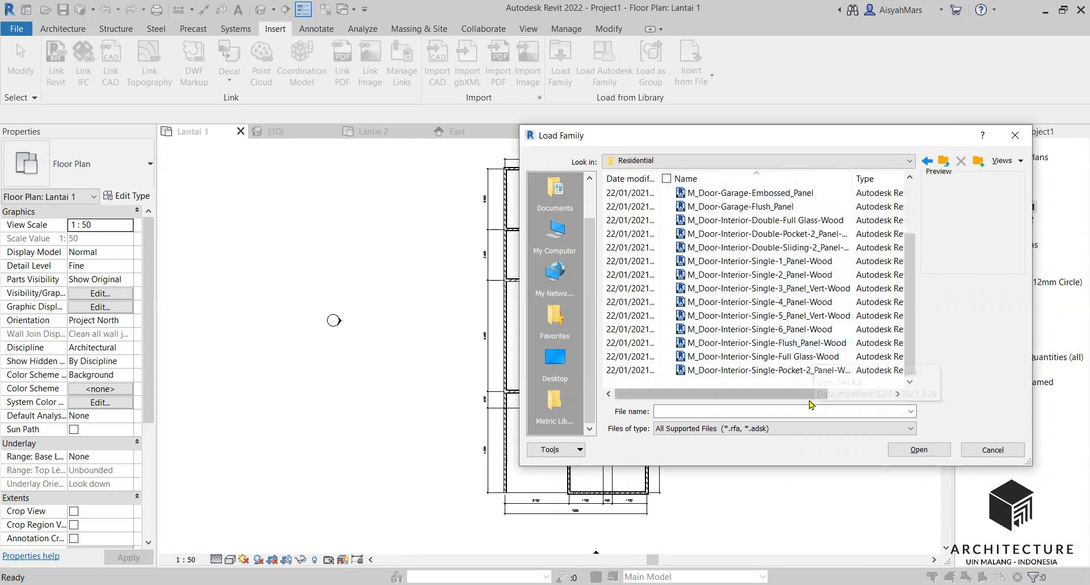
click(847, 334)
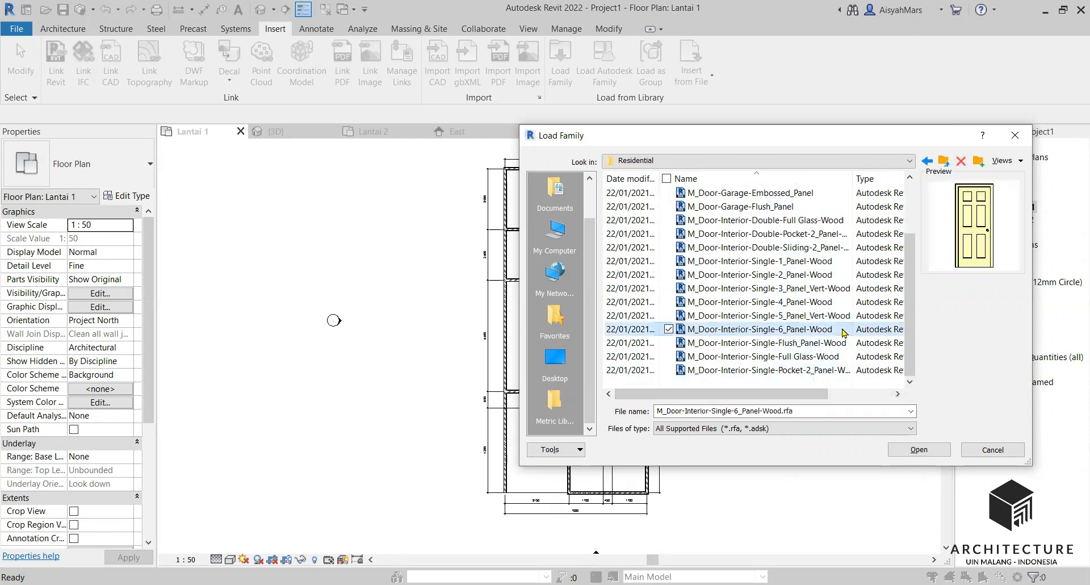
click(905, 450)
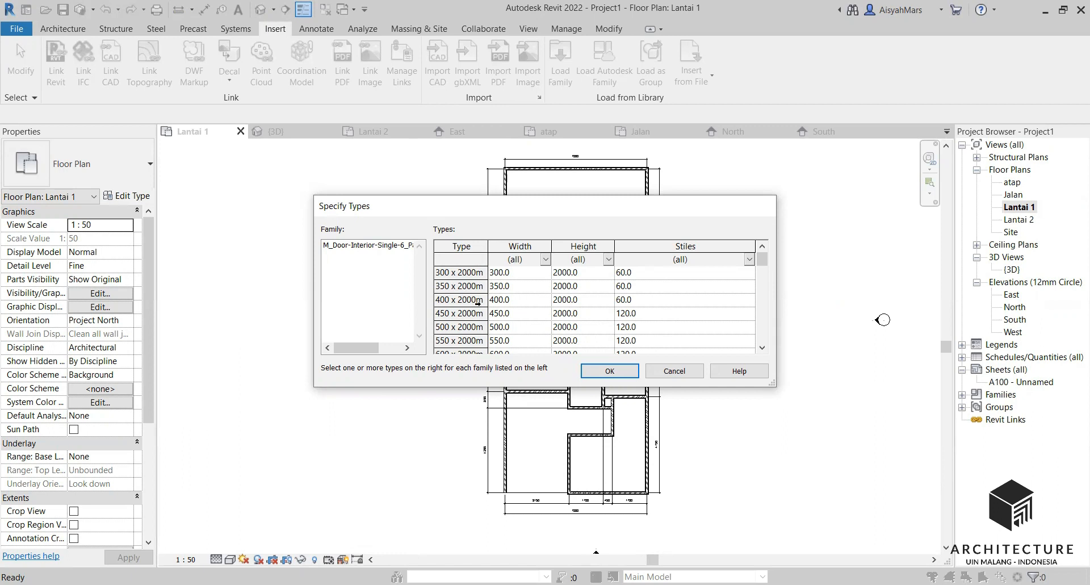
Load the 750 x 2100mm, 800 x 2100mm, 900 x 2100mm and 900 x 2400mm types of the six-panel door
scroll(480, 299, down, 3)
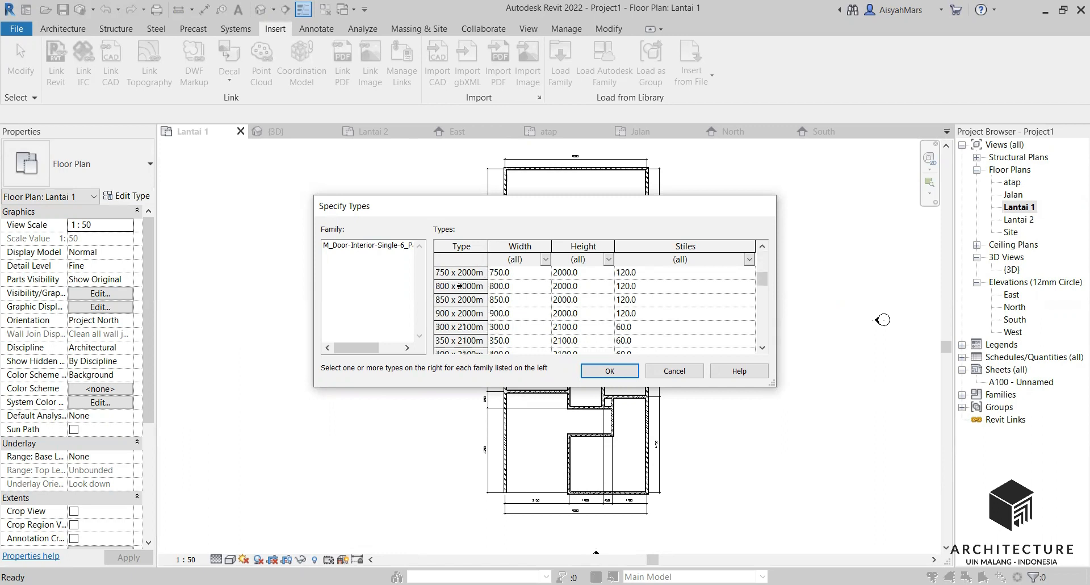
scroll(461, 286, down, 5)
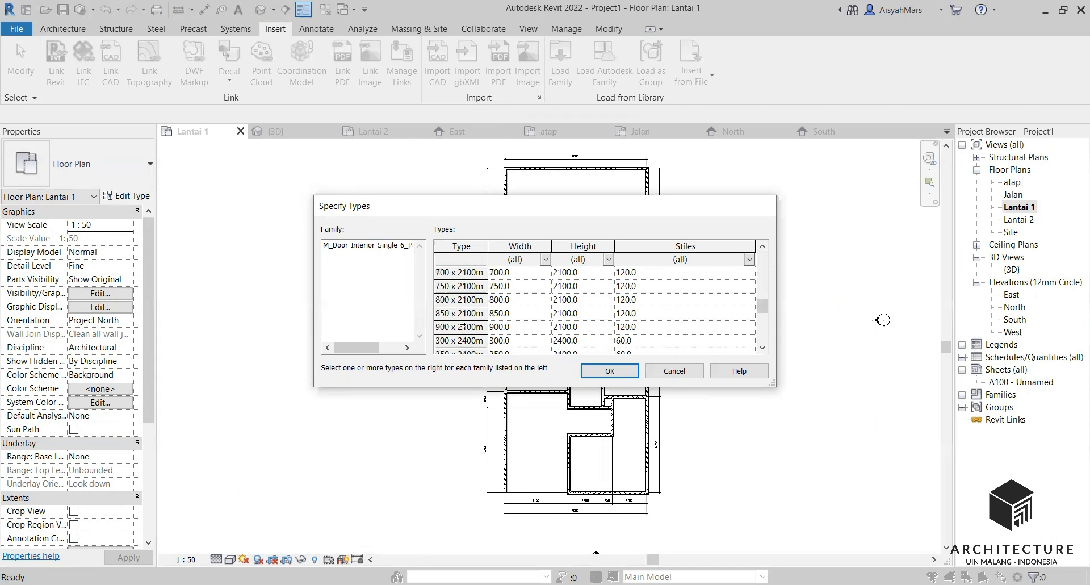
click(462, 326)
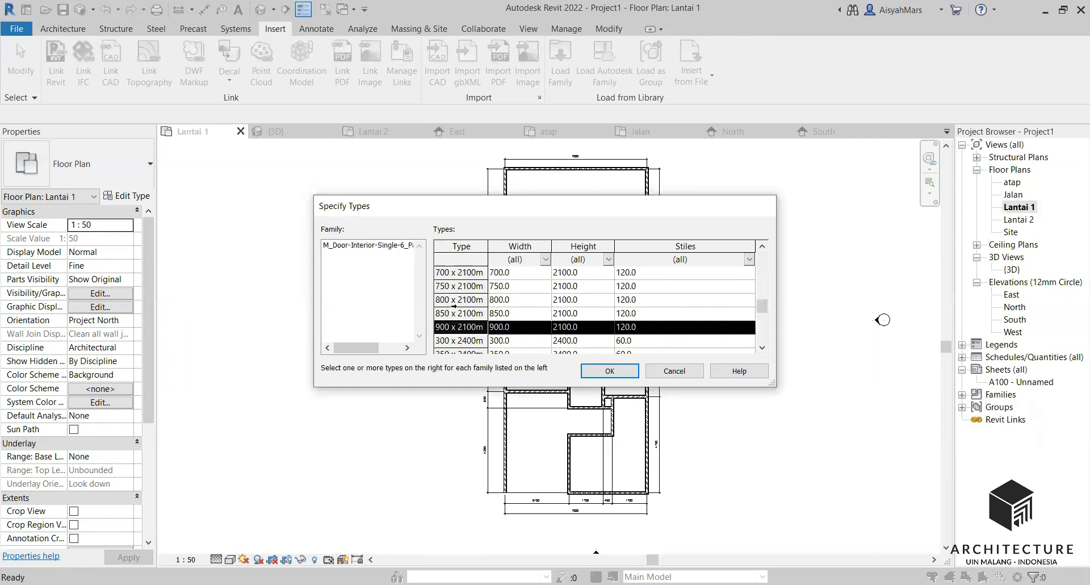
ctrl+click(458, 300)
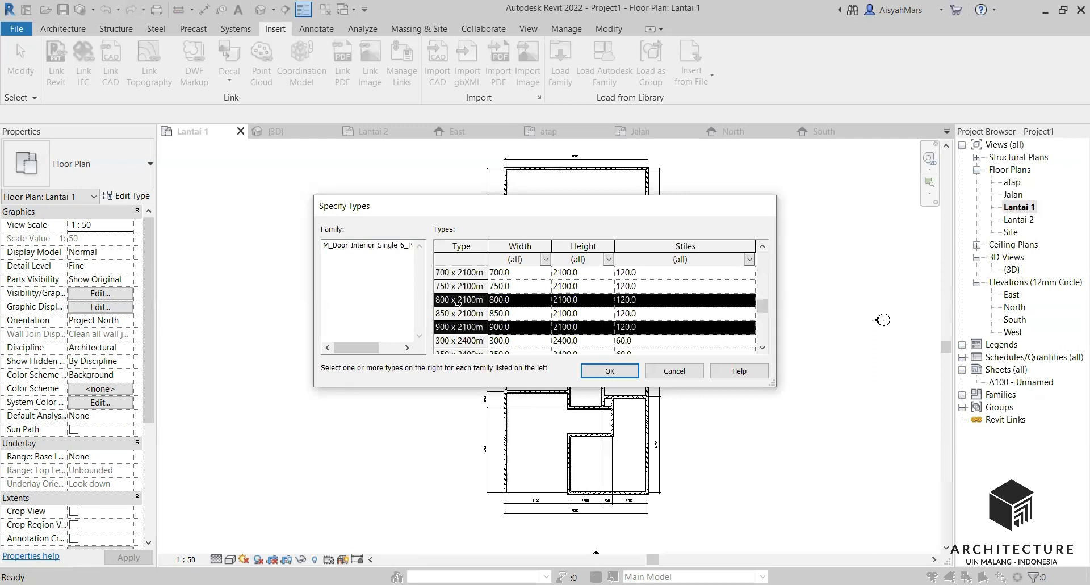
scroll(457, 303, down, 2)
scroll(449, 328, up, 2)
ctrl+click(448, 286)
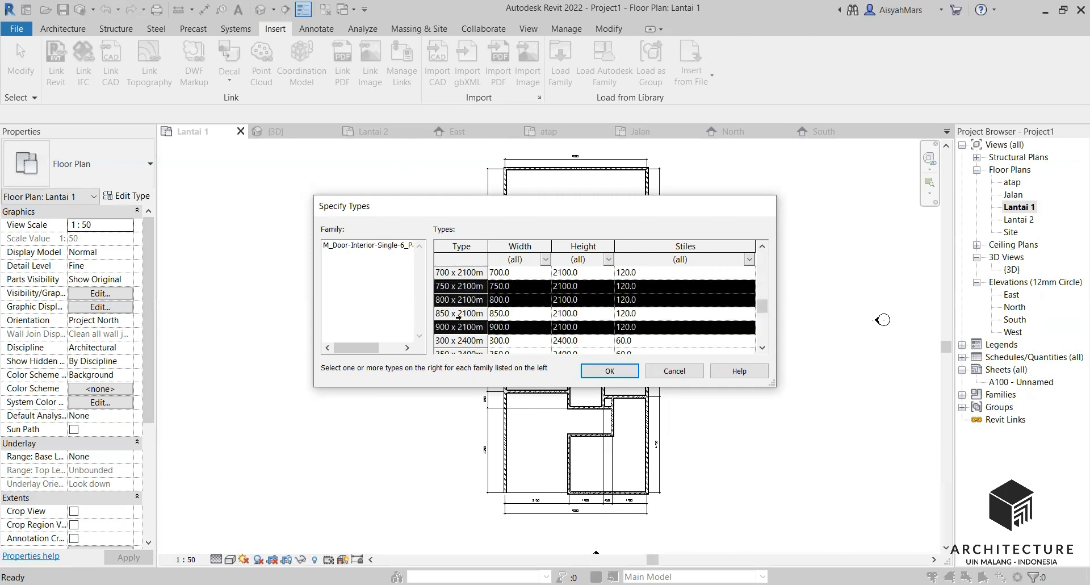
scroll(457, 317, down, 1)
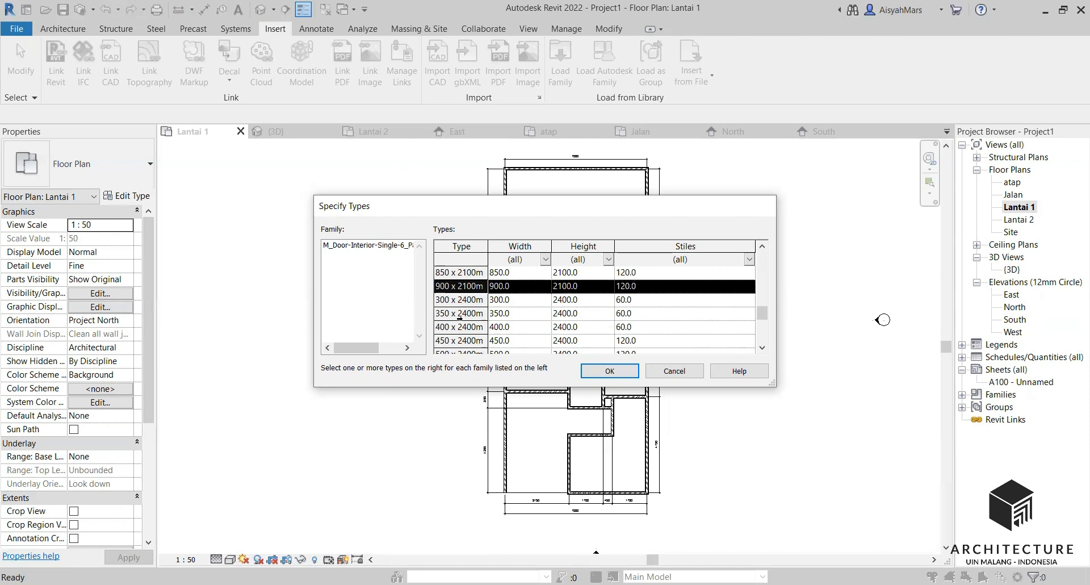
scroll(459, 318, down, 2)
scroll(459, 318, down, 2)
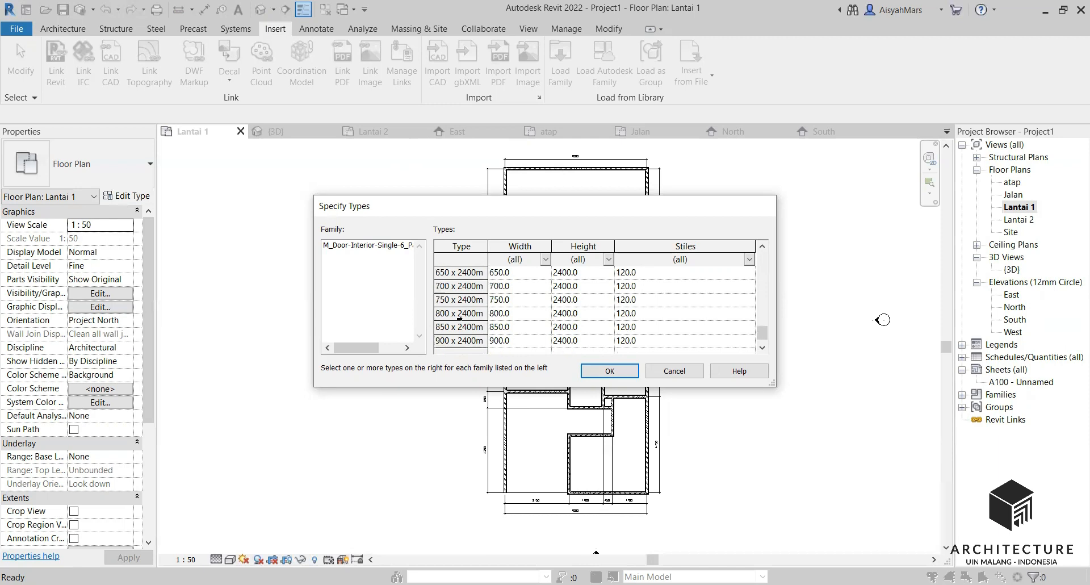
click(454, 341)
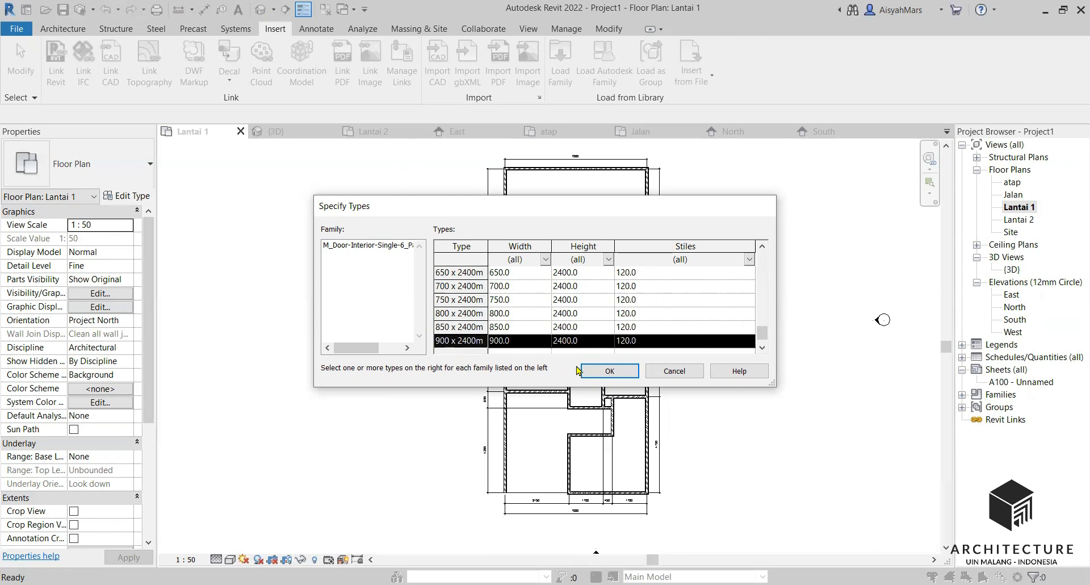
click(609, 372)
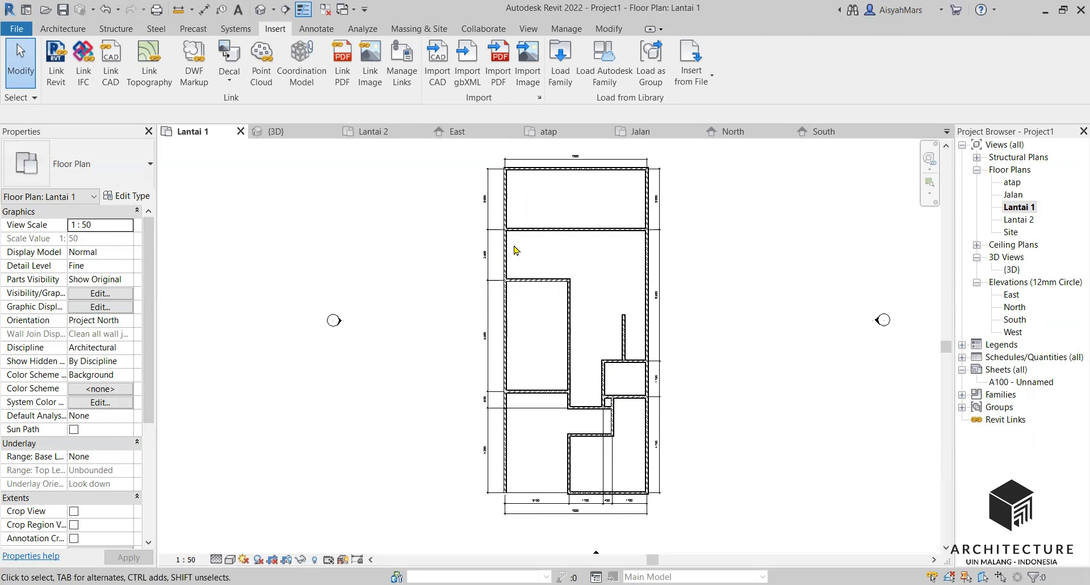
Start placing a door on the Lantai 1 plan with the M_Door-Interior-Single-6_Panel-Wood type 900 x 2400mm
click(63, 29)
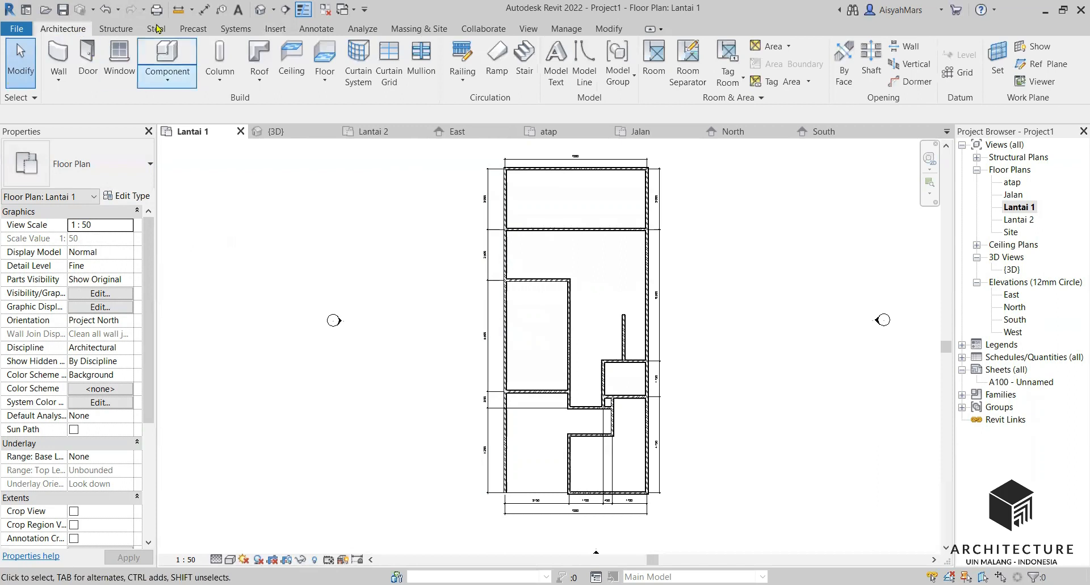
click(90, 62)
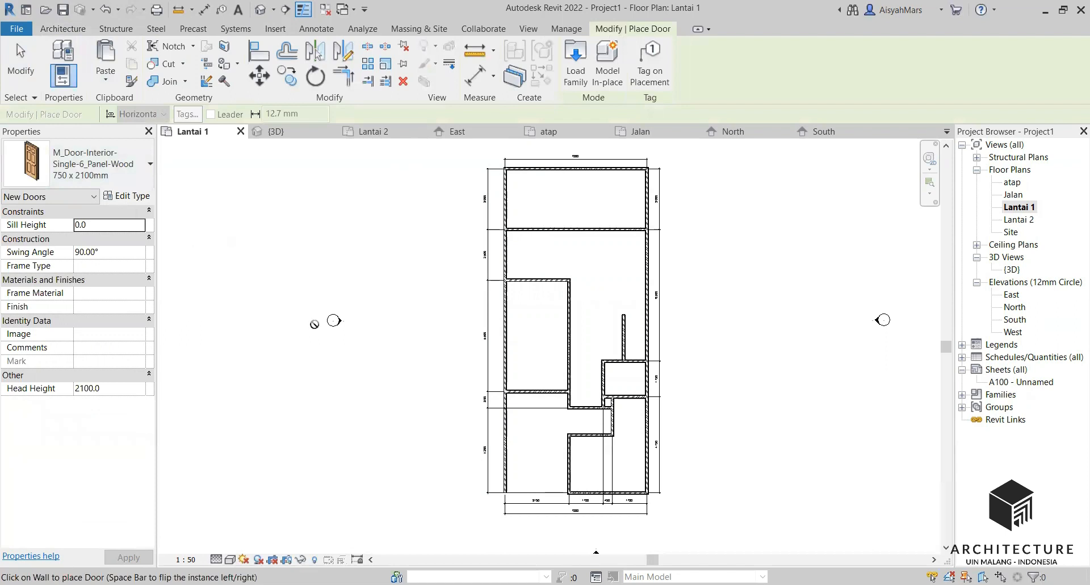
click(111, 173)
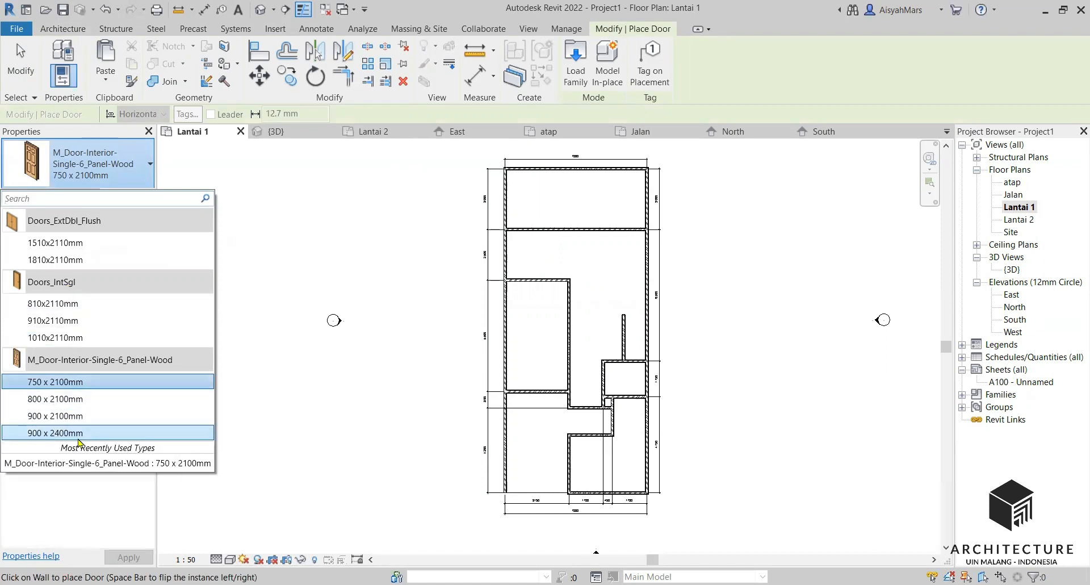
click(45, 434)
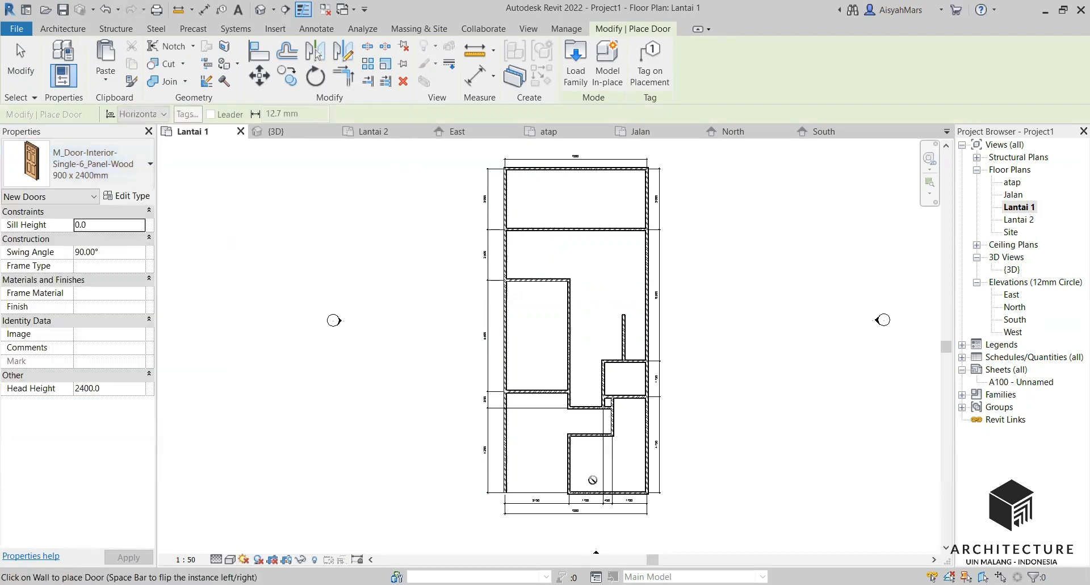
scroll(605, 443, up, 3)
scroll(590, 432, down, 4)
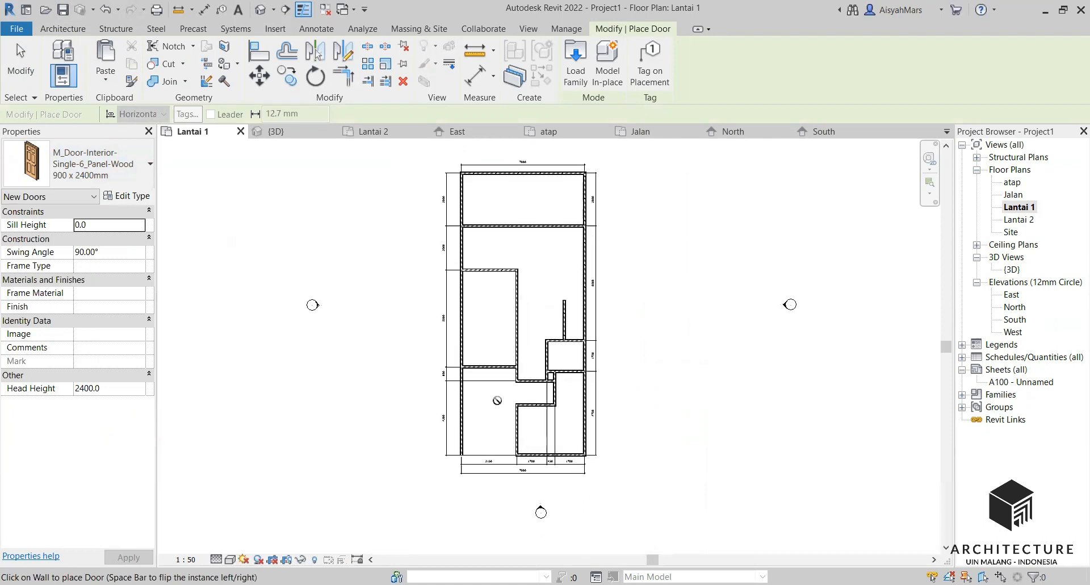
scroll(555, 404, down, 1)
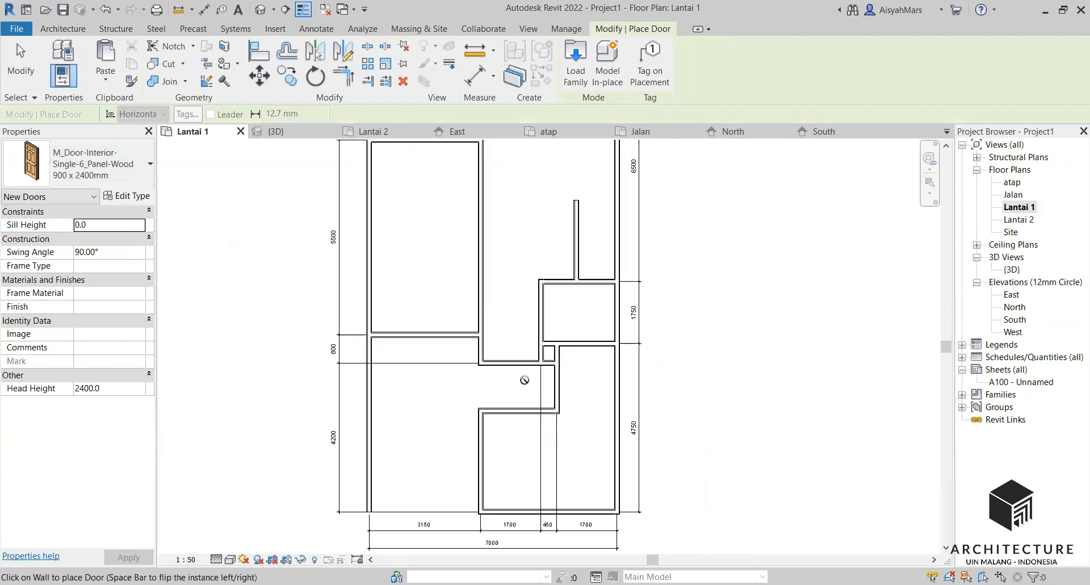
scroll(555, 404, up, 3)
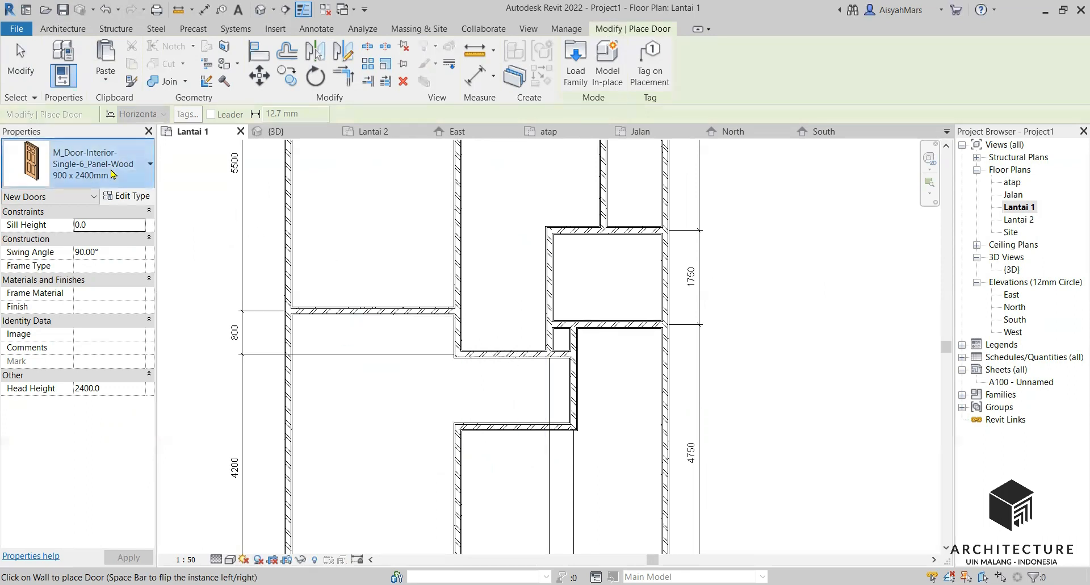
Switch to the M_Door-Interior-Double-Pocket-2_Panel-Wood door, type 1500 x 2400mm, and set its type width to 1500
click(94, 189)
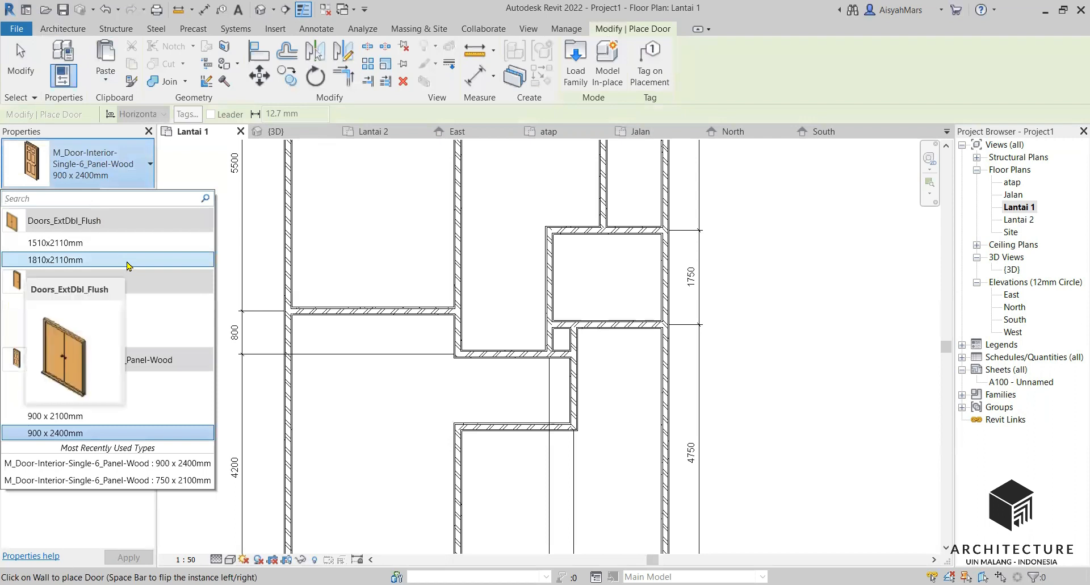
mouse_move(128, 265)
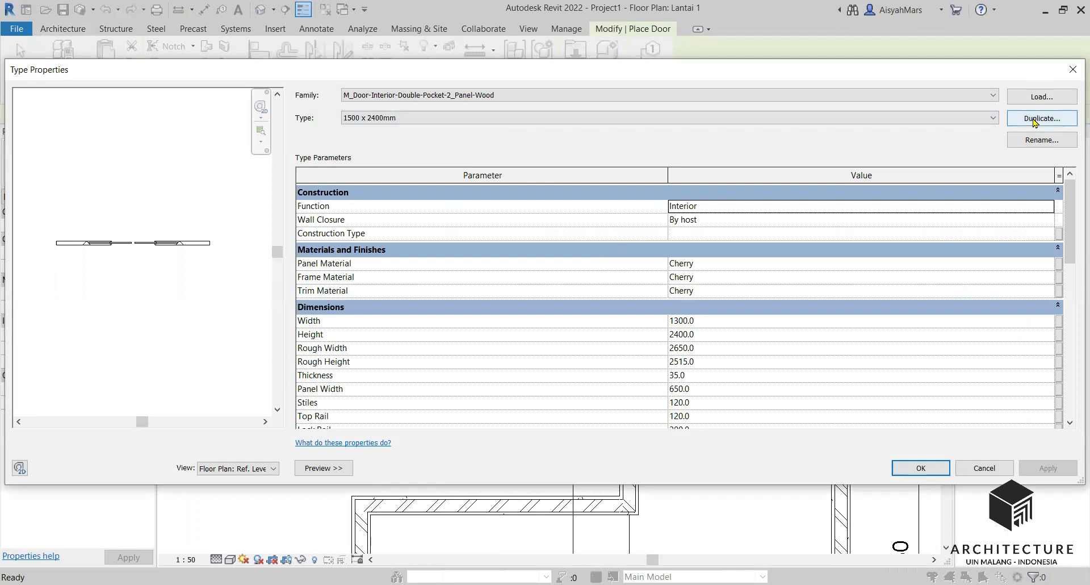
click(676, 321)
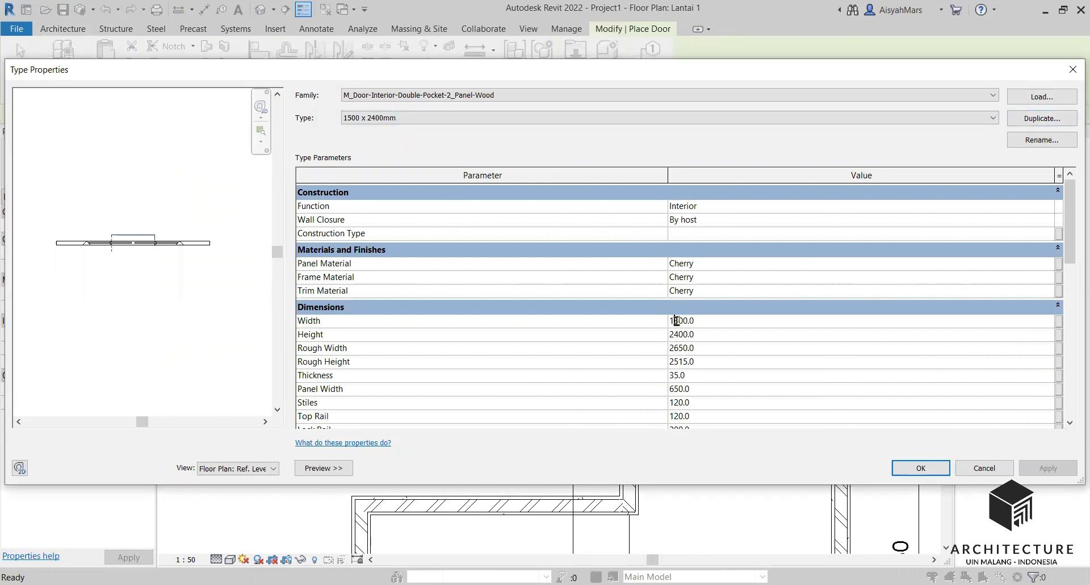
drag(678, 321, 674, 321)
text(5)
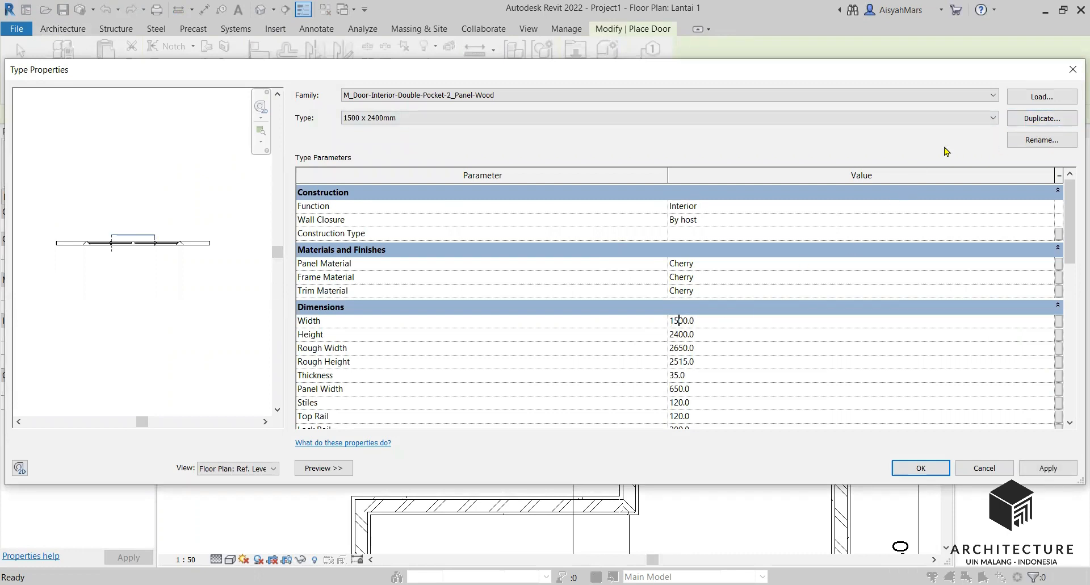
Duplicate the double pocket door type under the name 1300 x 2400mm 2
click(1036, 119)
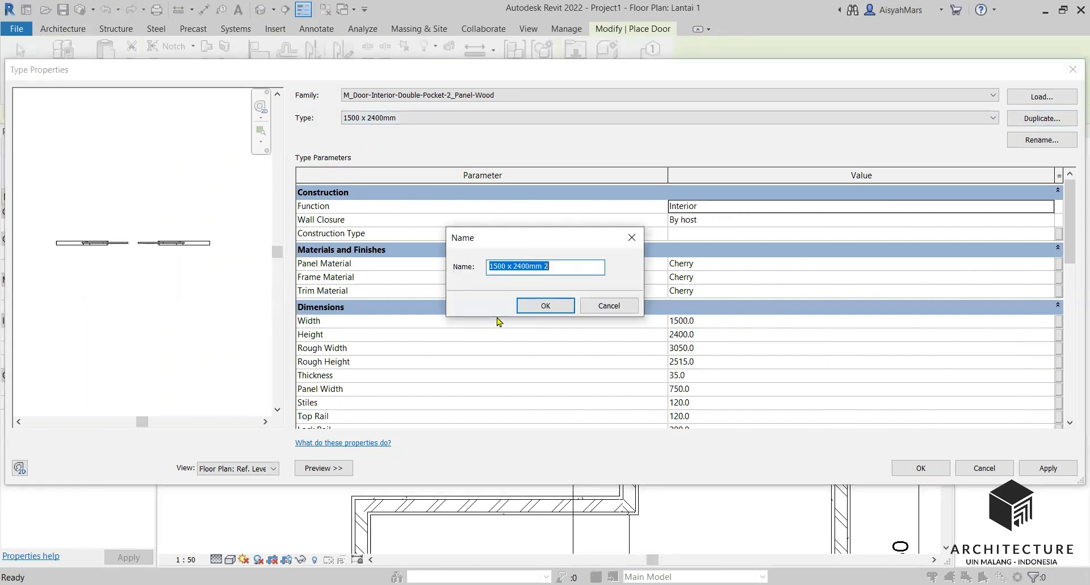
click(494, 265)
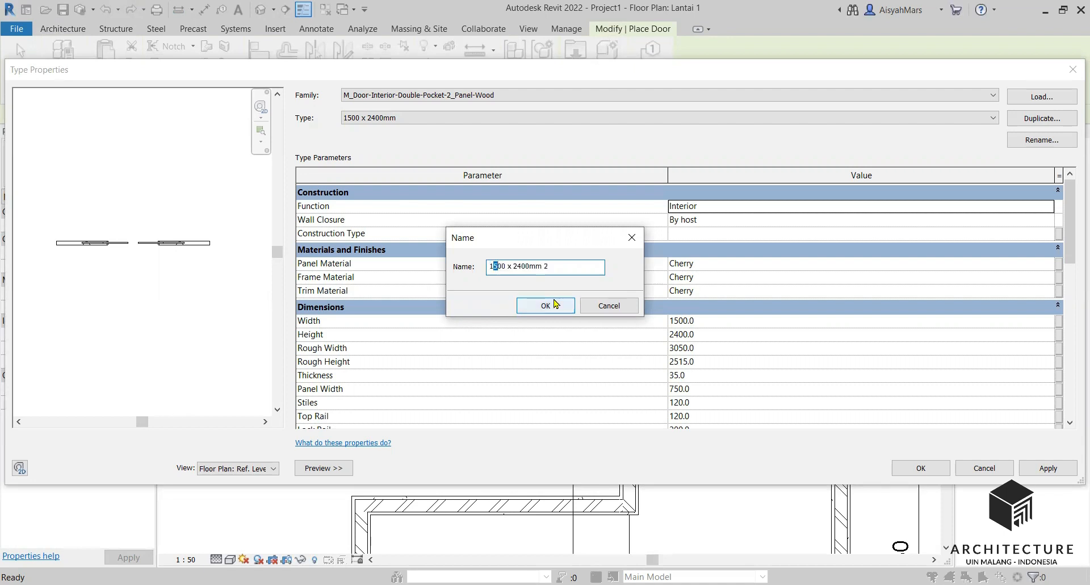
text(3)
click(555, 304)
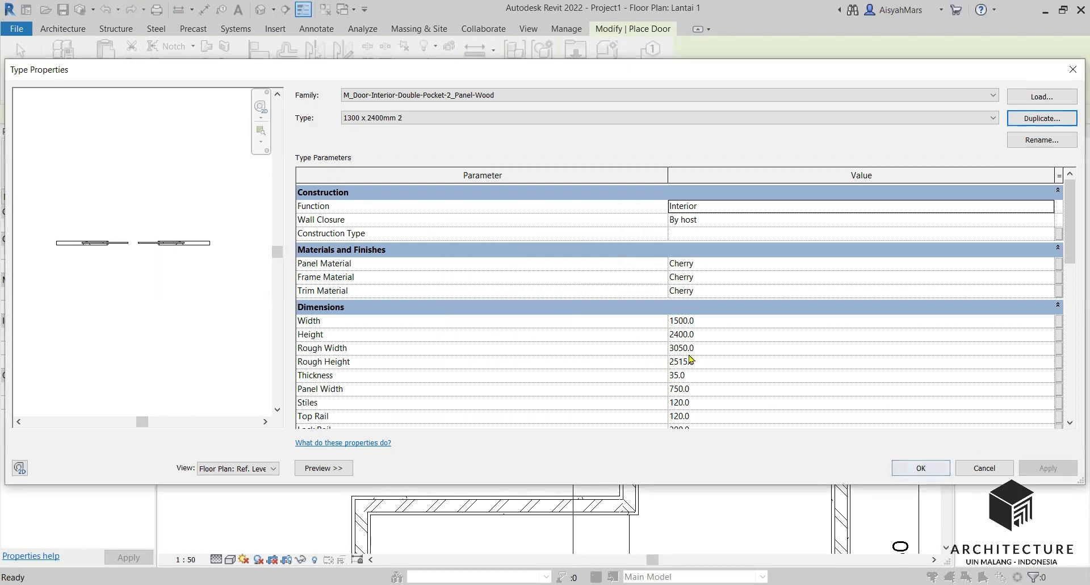
Set the duplicated double pocket door type's width to 1300 and place the door in the short horizontal wall closing the corridor
click(691, 320)
text(3)
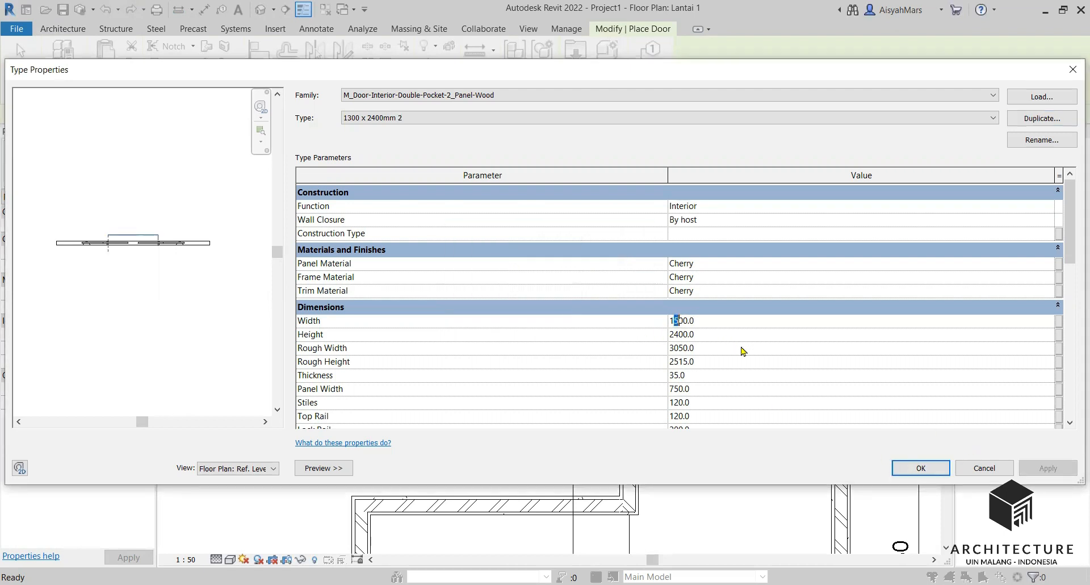
click(916, 470)
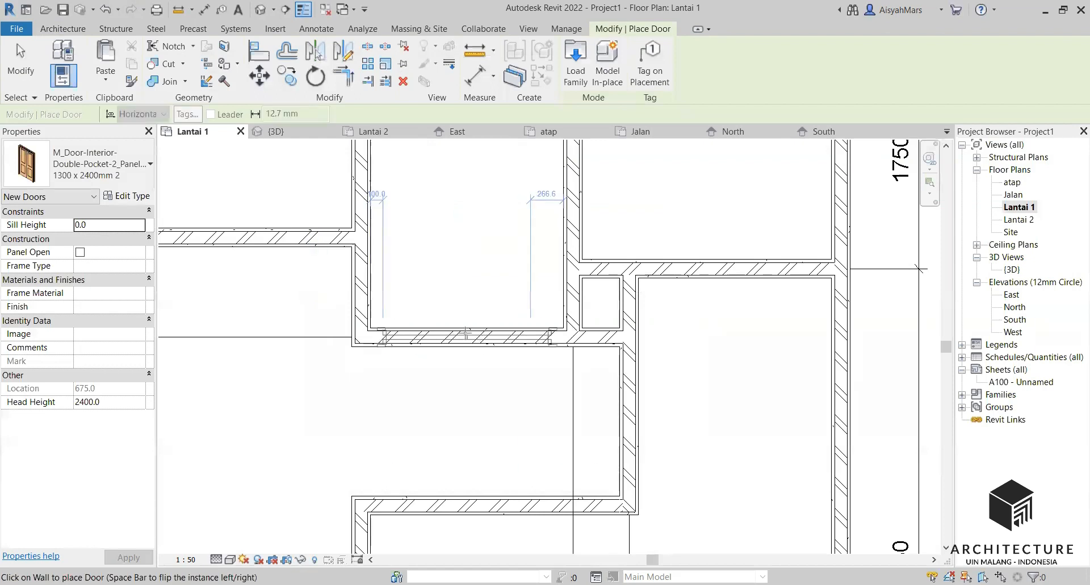
click(465, 332)
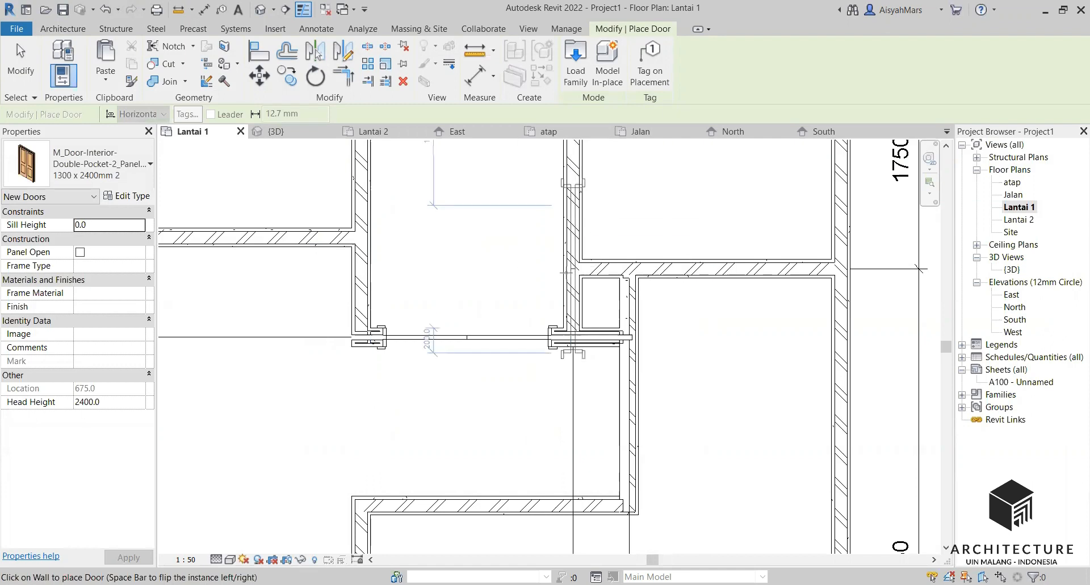
key(Escape)
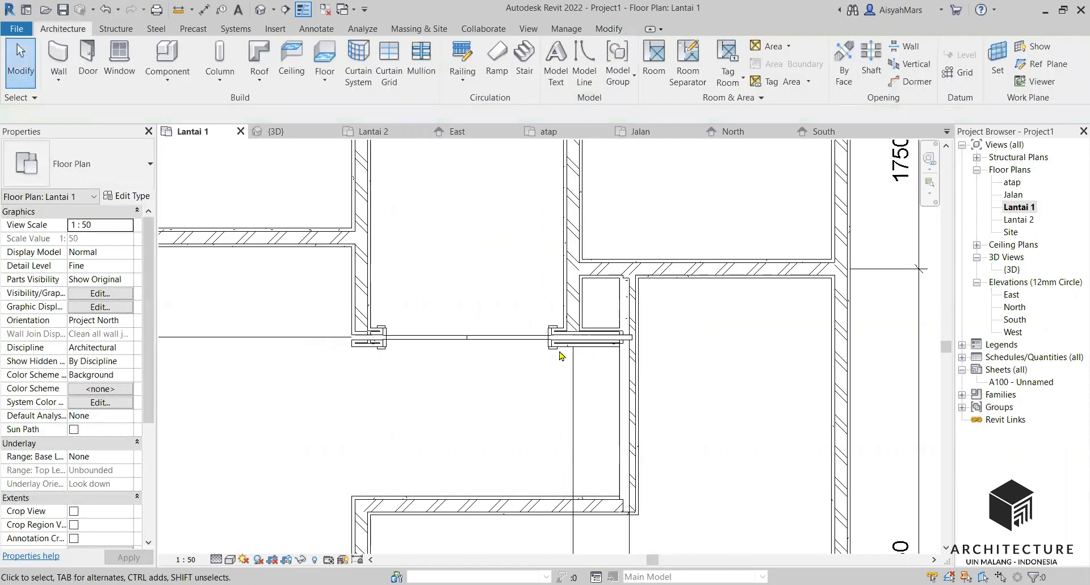
In the 3D view, set the base constraint of the three walls enclosing the area in front of the house to Jalan and their top constraint to Lantai 1
click(1004, 271)
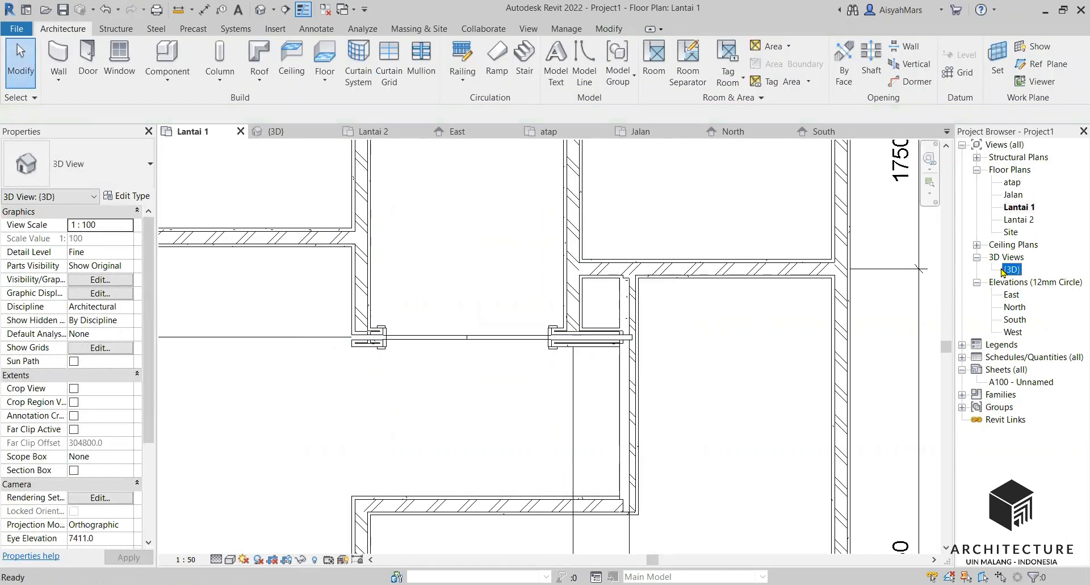
double_click(1014, 271)
scroll(623, 382, up, 5)
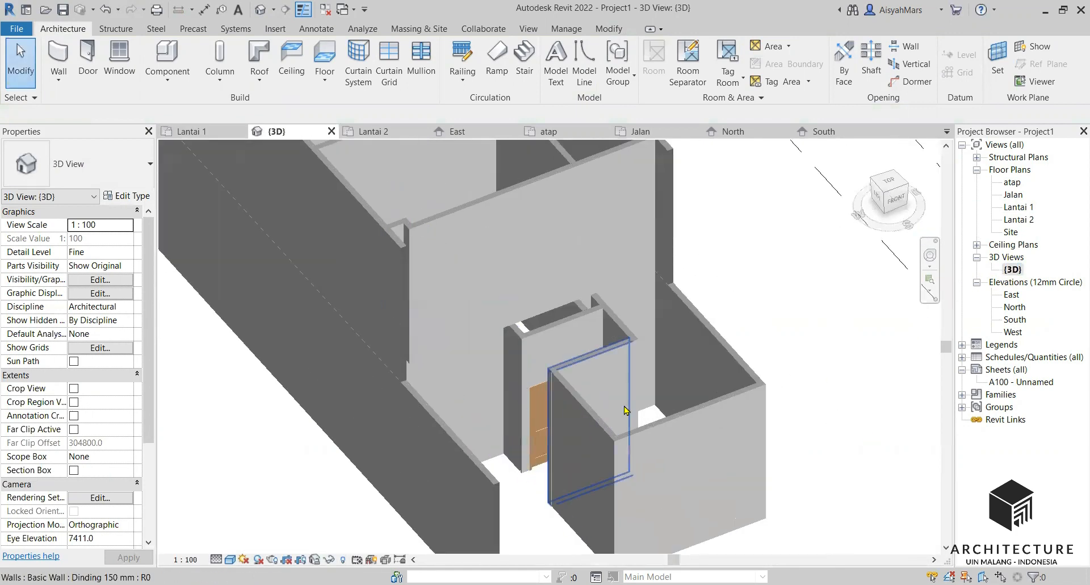
click(623, 382)
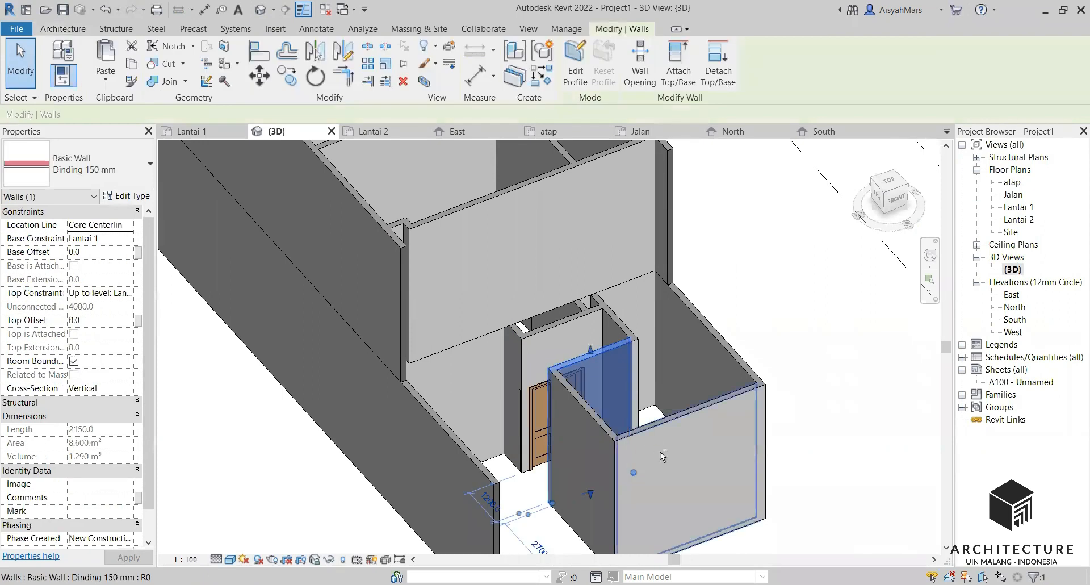
ctrl+click(646, 448)
ctrl+click(425, 423)
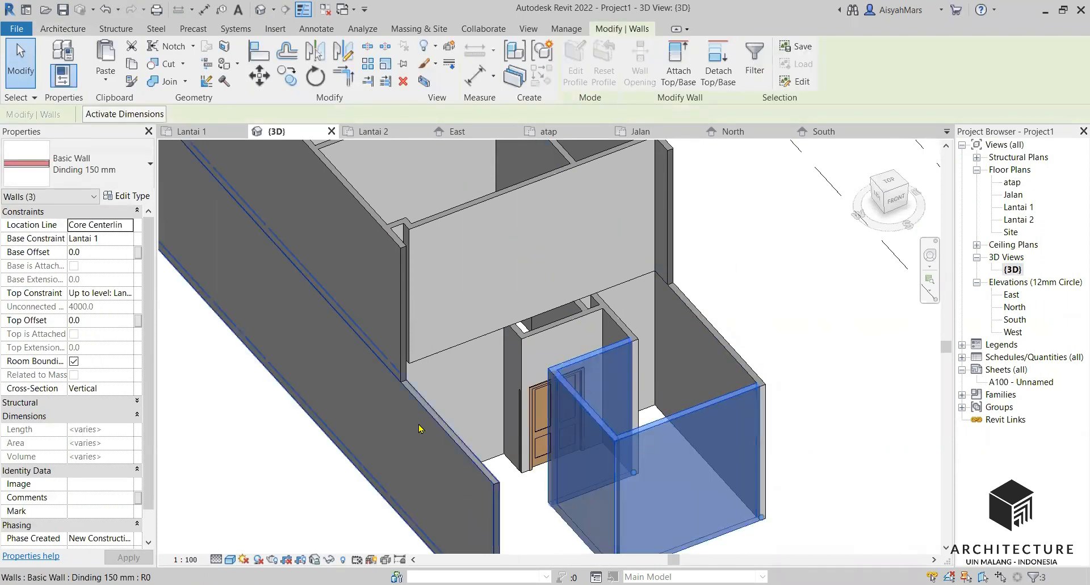
click(114, 239)
click(127, 238)
click(108, 251)
click(113, 293)
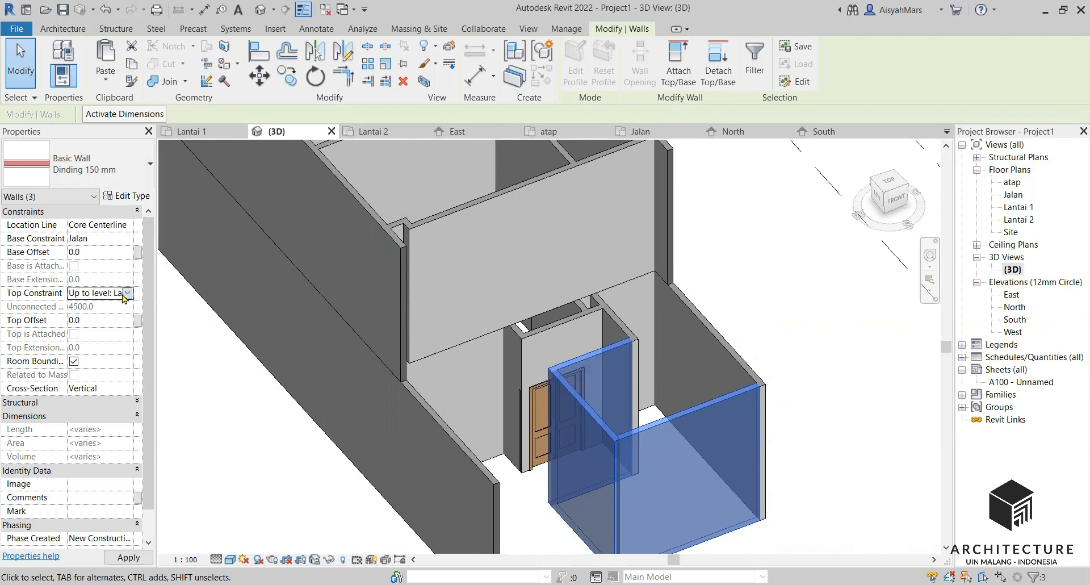
click(127, 293)
click(126, 332)
click(227, 471)
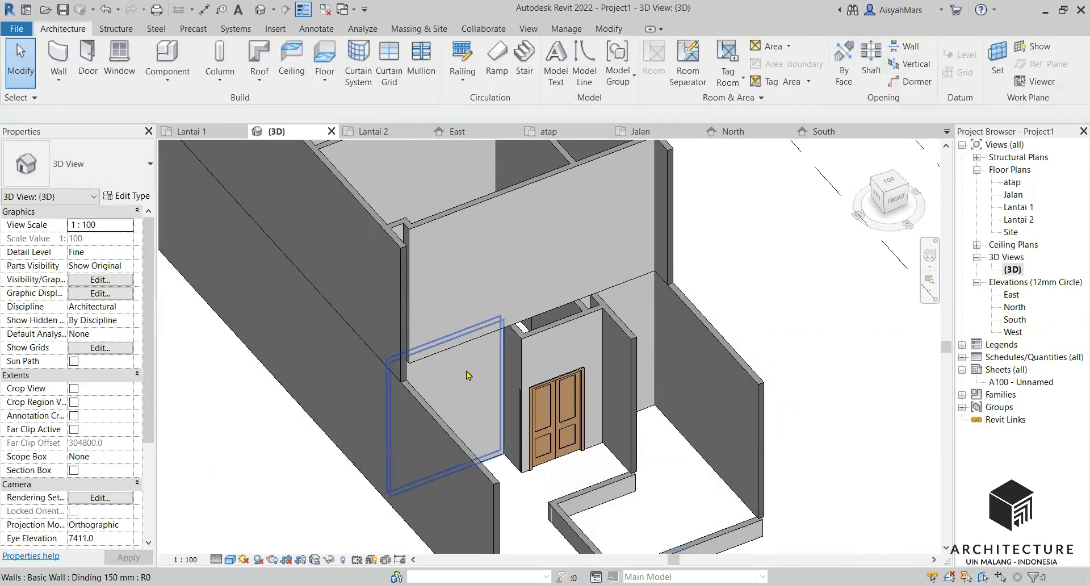
Examine the double door and the surrounding front walls in the 3D view from several angles
scroll(539, 369, down, 2)
scroll(568, 463, up, 4)
click(576, 436)
scroll(575, 436, down, 3)
click(724, 433)
middle_drag(725, 434, 549, 311)
scroll(723, 346, up, 2)
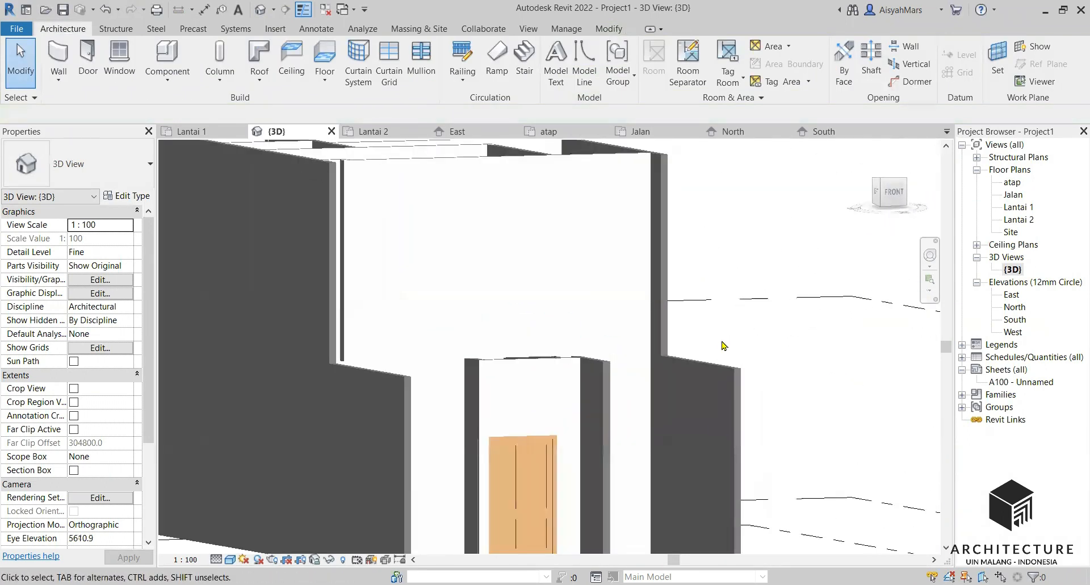
scroll(613, 300, down, 2)
scroll(604, 482, up, 3)
middle_drag(558, 384, 558, 384)
scroll(558, 384, down, 2)
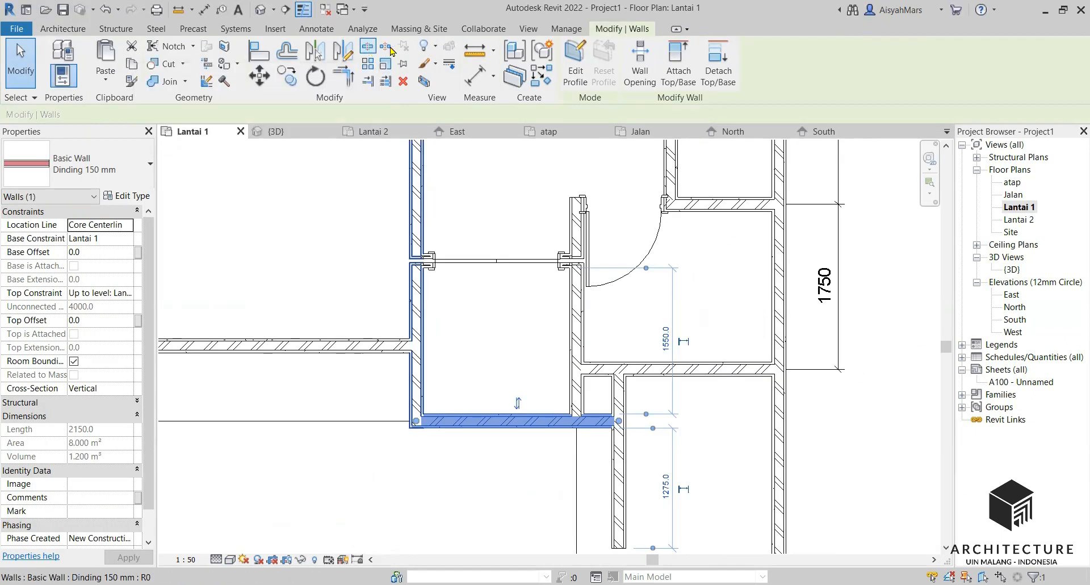
Split the corridor's front wall on the Lantai 1 plan near its middle, using Split with Gap and a joint gap of 25
click(385, 48)
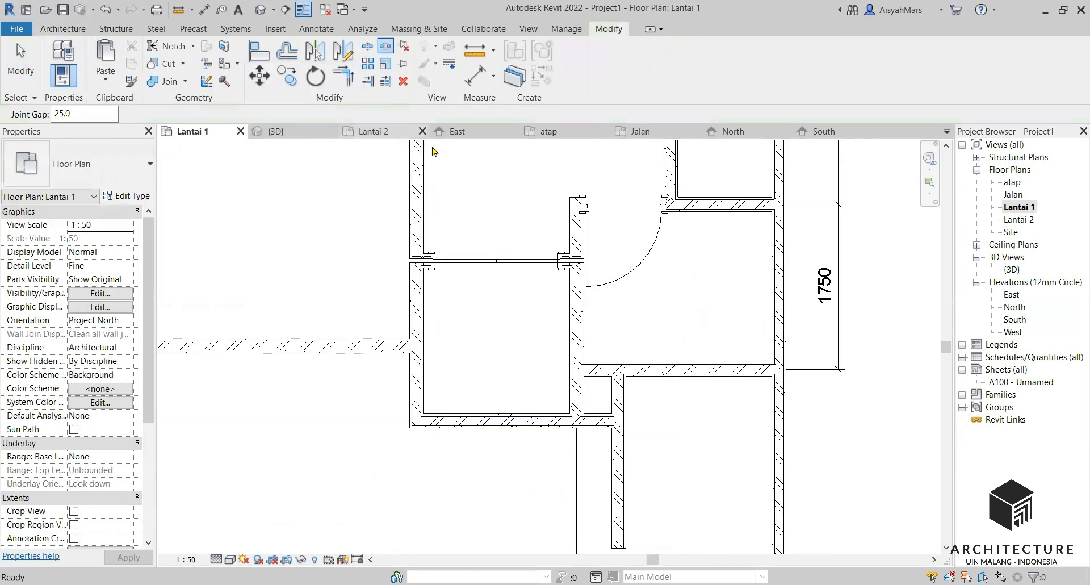
click(498, 420)
scroll(494, 429, up, 2)
key(Escape)
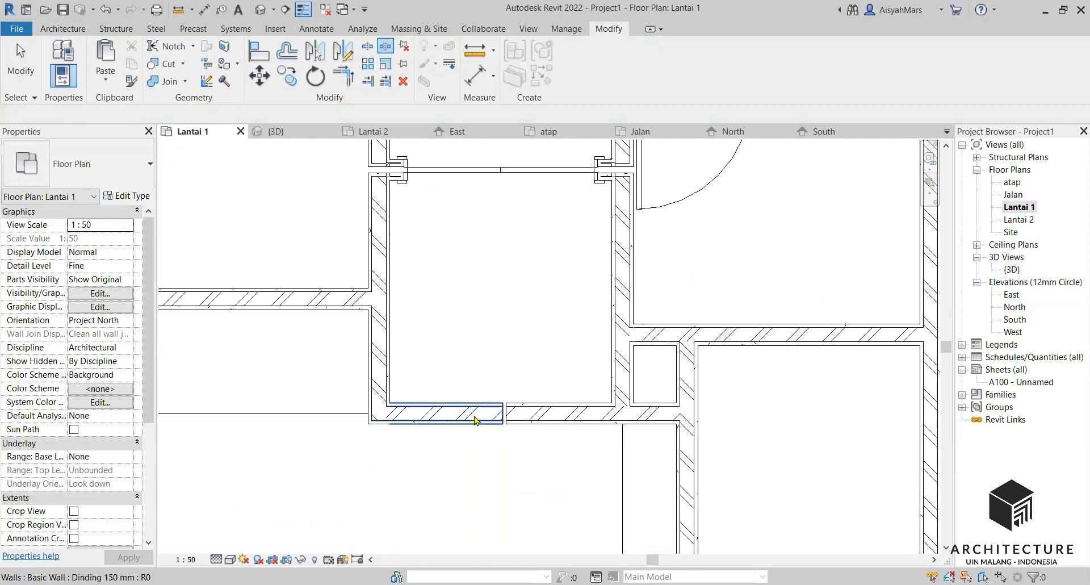
click(475, 419)
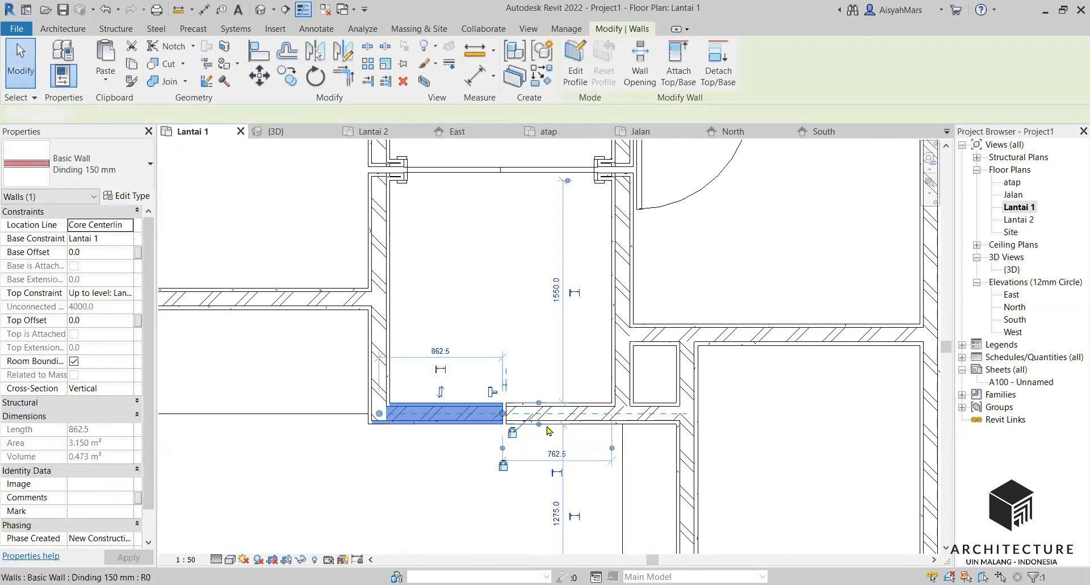
click(515, 434)
click(514, 416)
drag(506, 415, 506, 412)
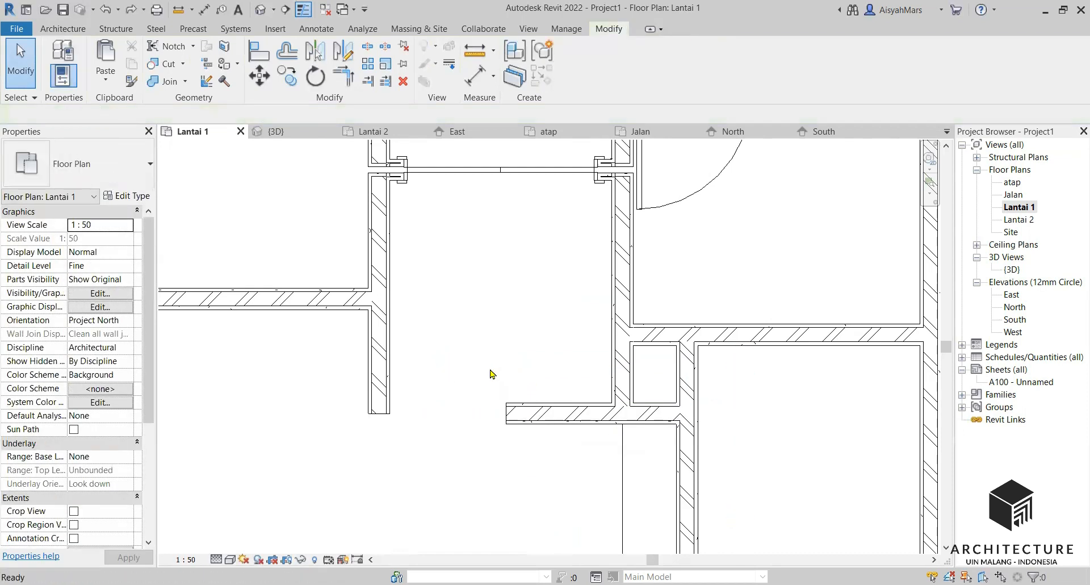
key(ctrl+z)
Unlock the split gap and shorten the wall segment west of it to a length of 200 mm
click(477, 412)
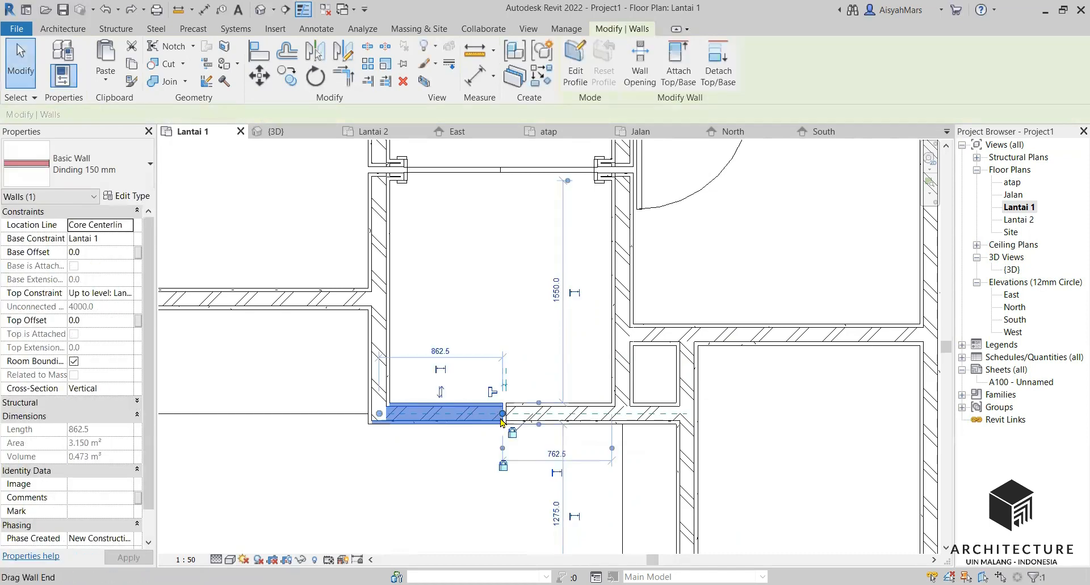
click(436, 350)
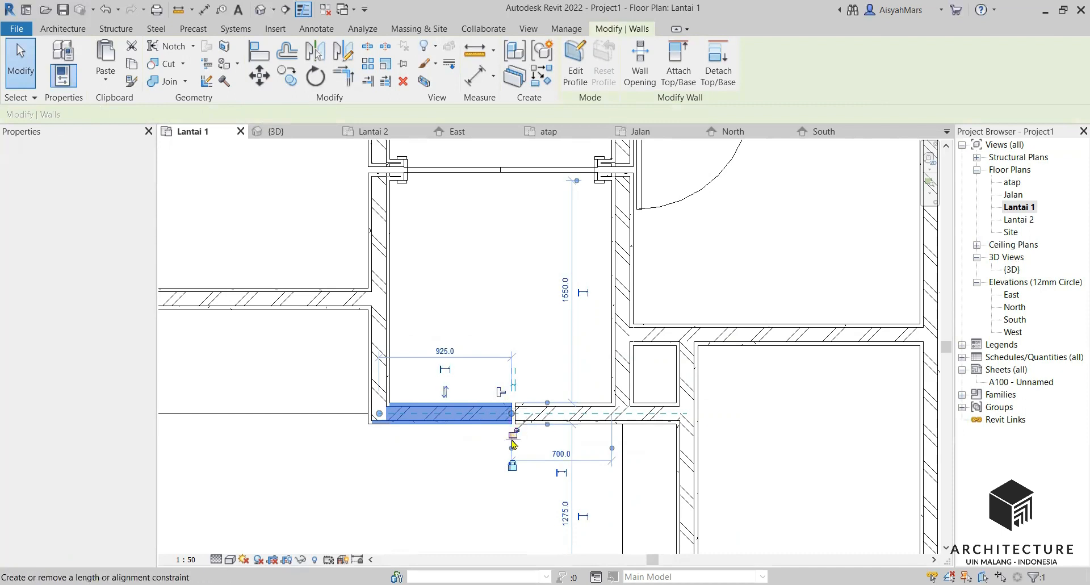
drag(511, 413, 468, 413)
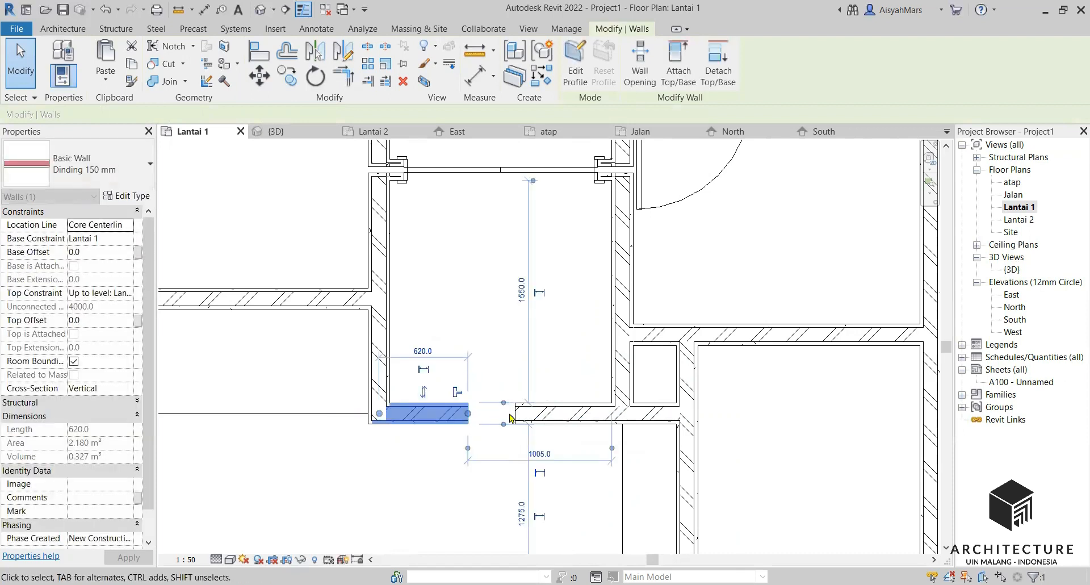
click(519, 414)
click(447, 419)
click(422, 351)
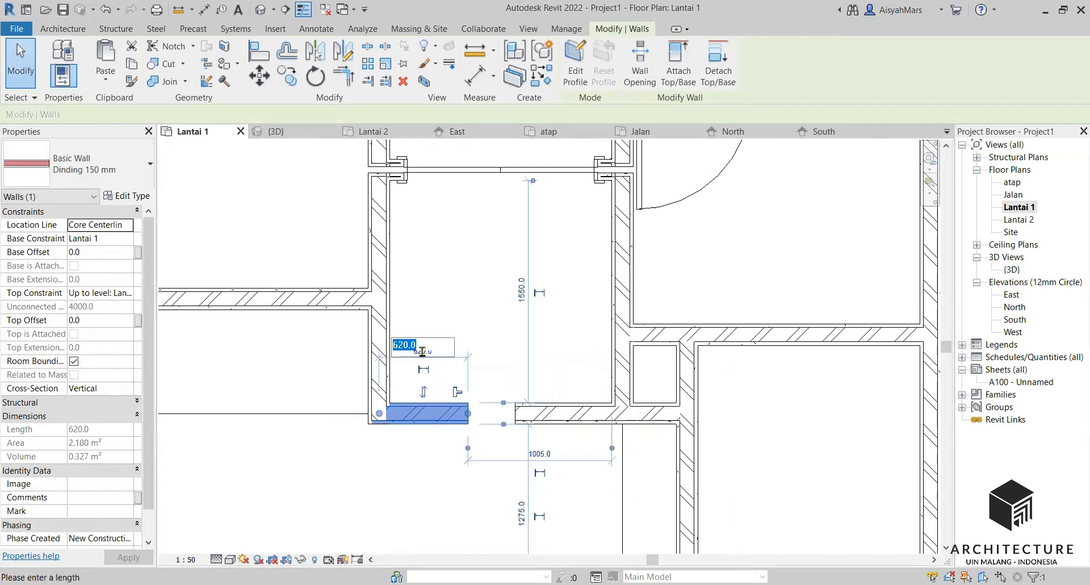
text(200)
key(Return)
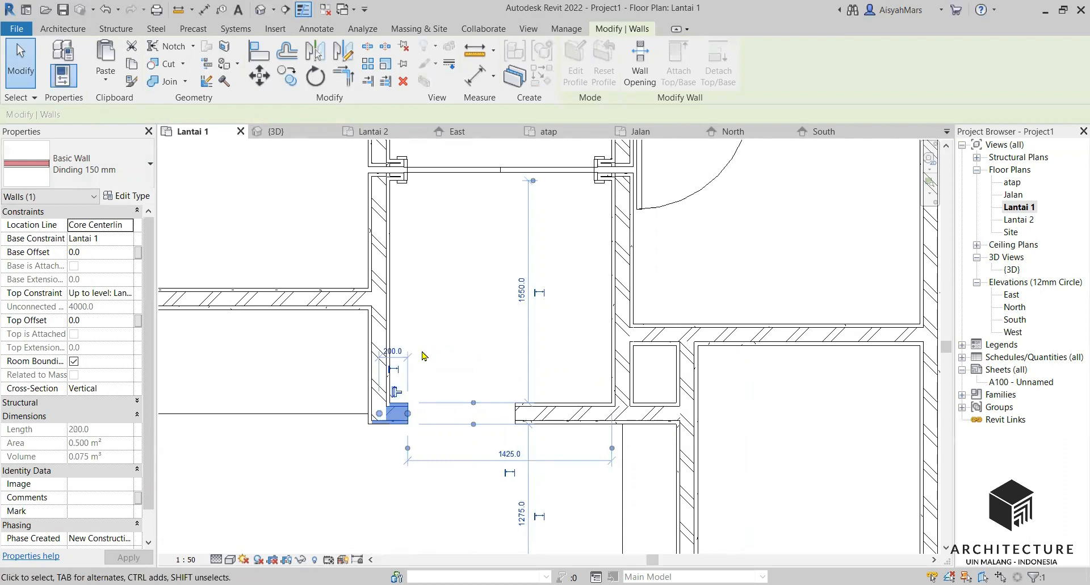
Shorten the wall segment on the east side of the opening to about 620 mm by moving its free end
click(577, 419)
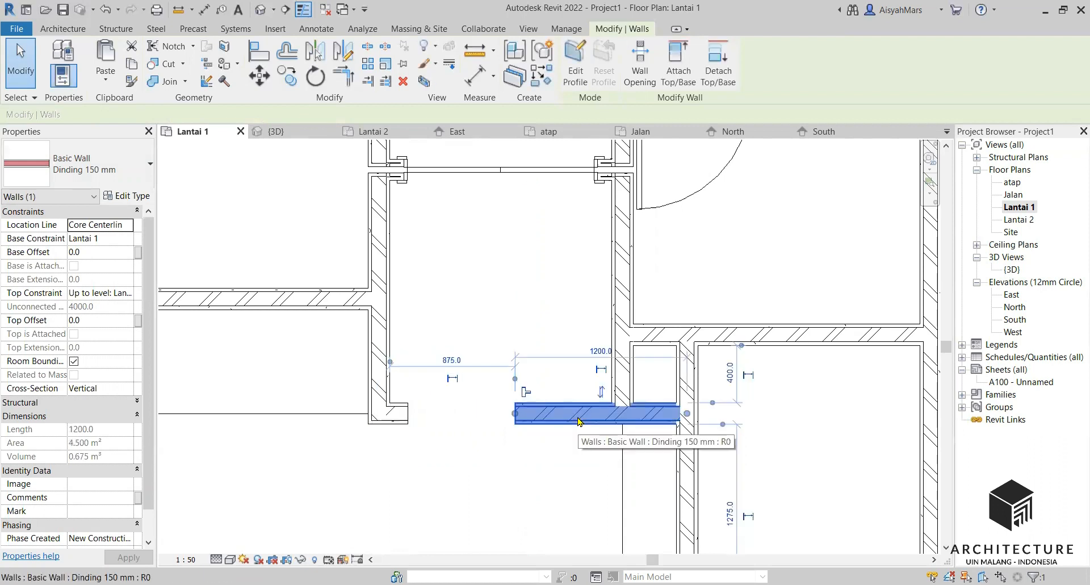
drag(515, 414, 598, 414)
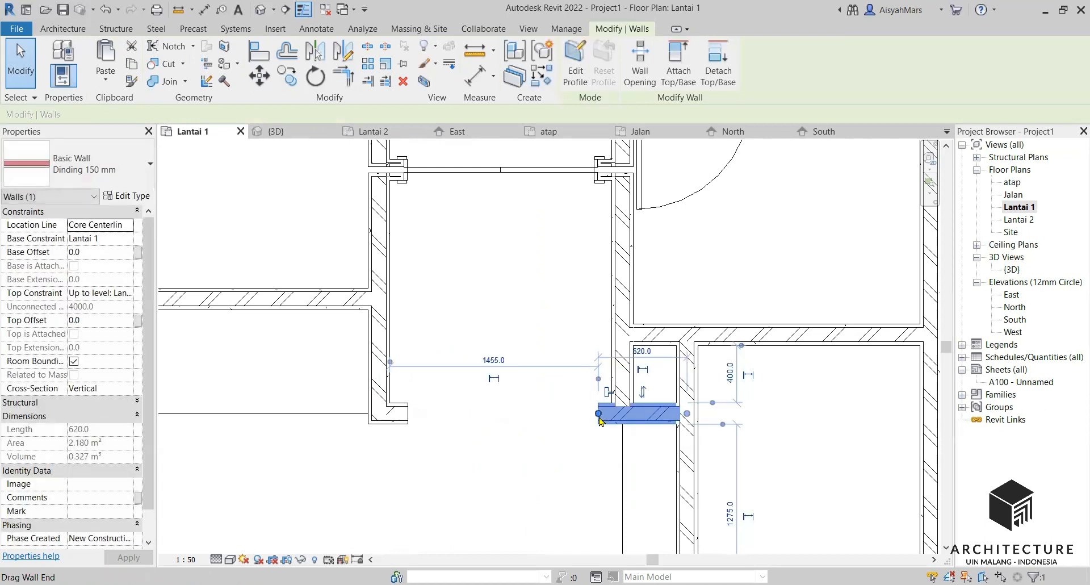
click(569, 453)
scroll(572, 441, down, 3)
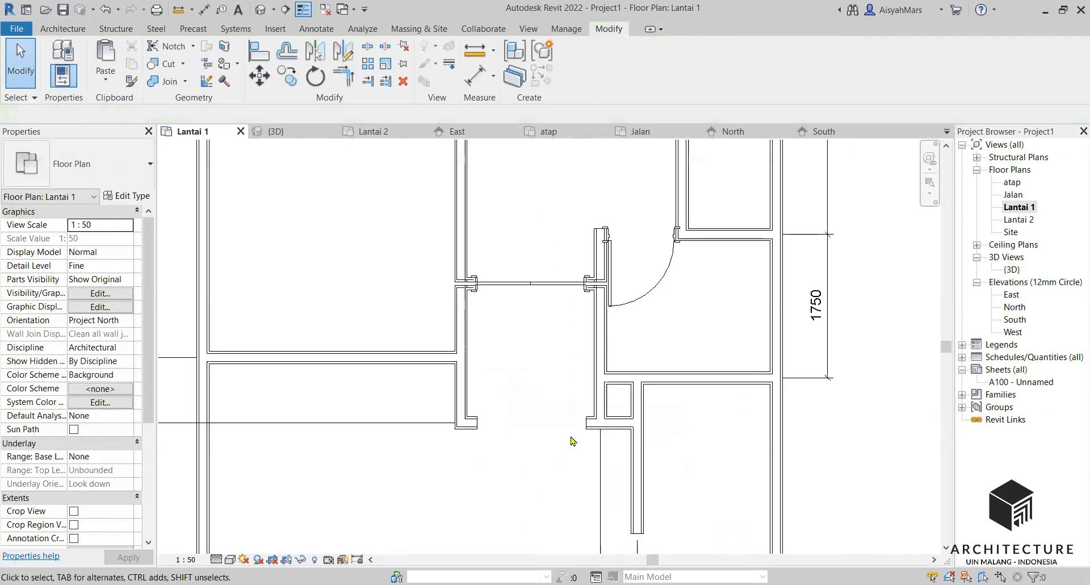
scroll(697, 482, up, 2)
scroll(697, 482, down, 2)
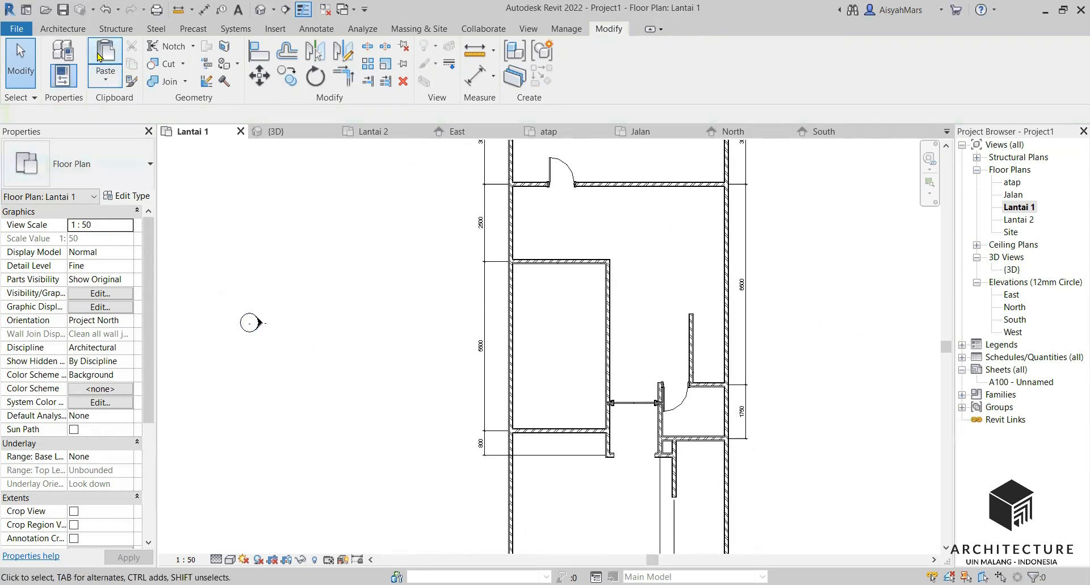
Place an M_Door-Interior-Single-6_Panel-Wood door, type 800 x 2100mm, in the 5500 mm deep room's east wall, about 100 mm from its upper corner
click(63, 28)
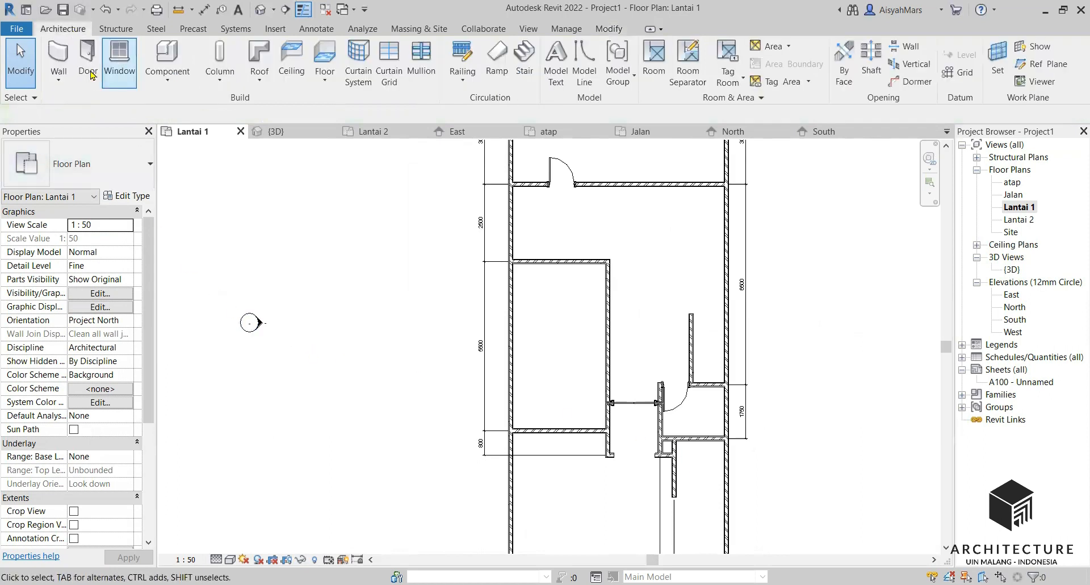
click(91, 73)
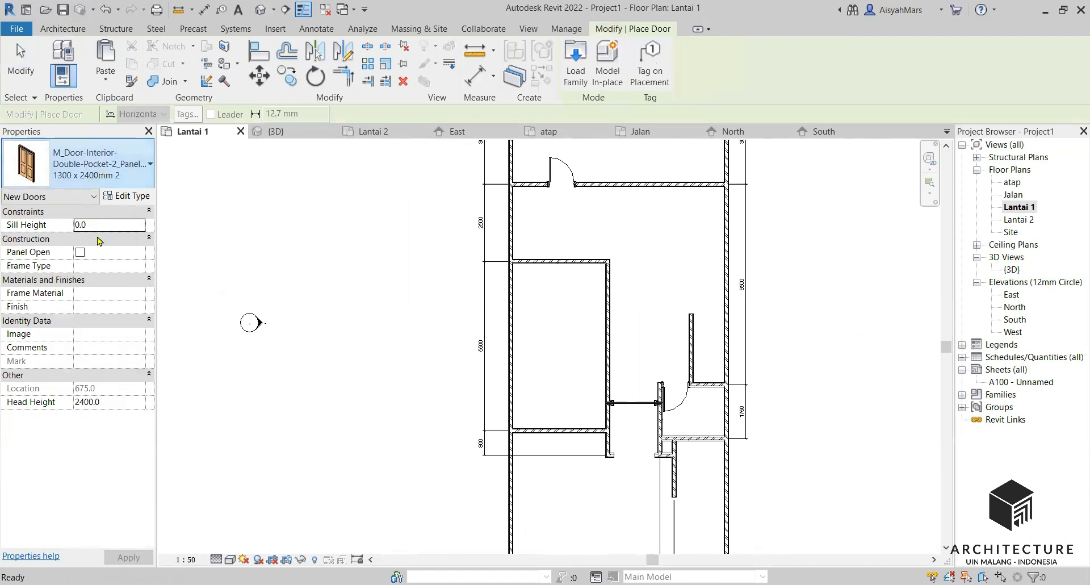
click(97, 165)
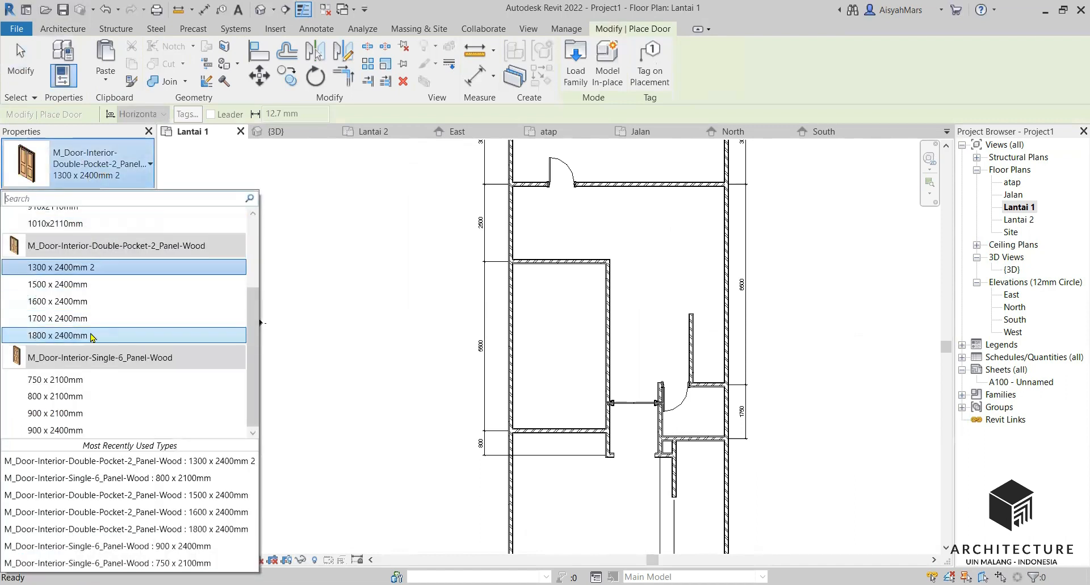
mouse_move(91, 336)
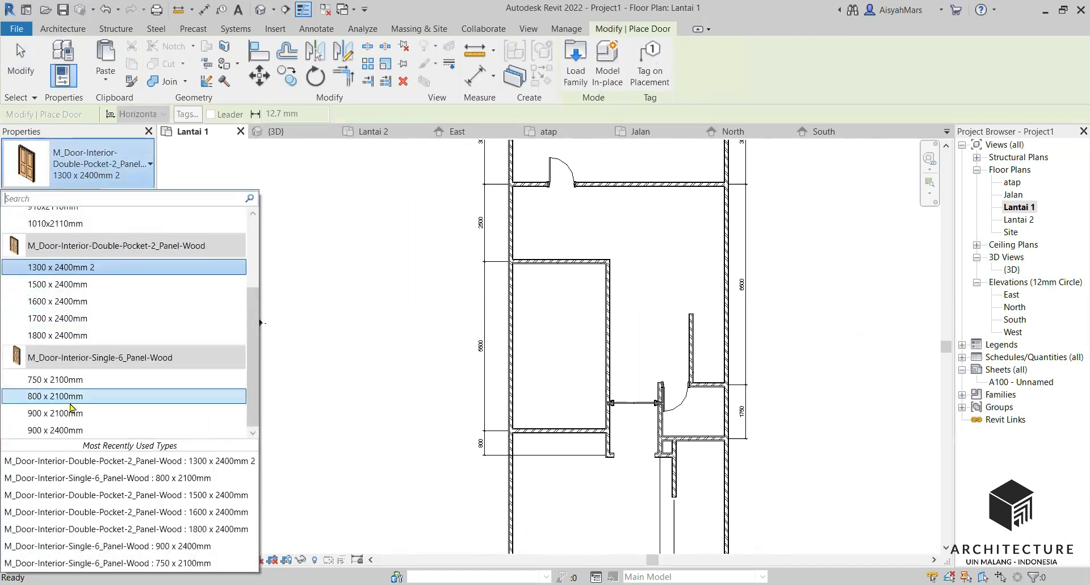
click(68, 396)
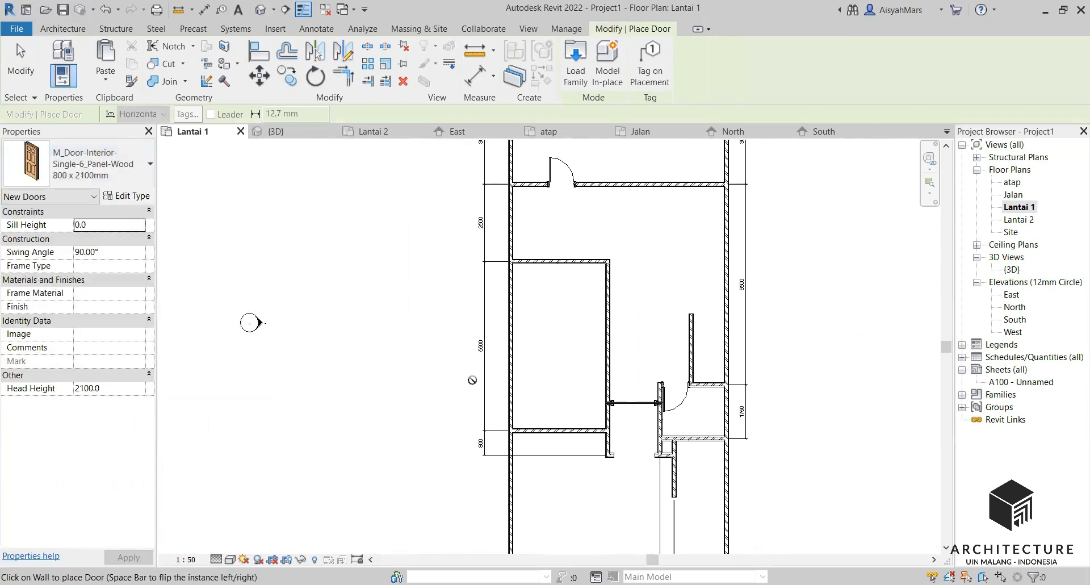
scroll(472, 380, down, 1)
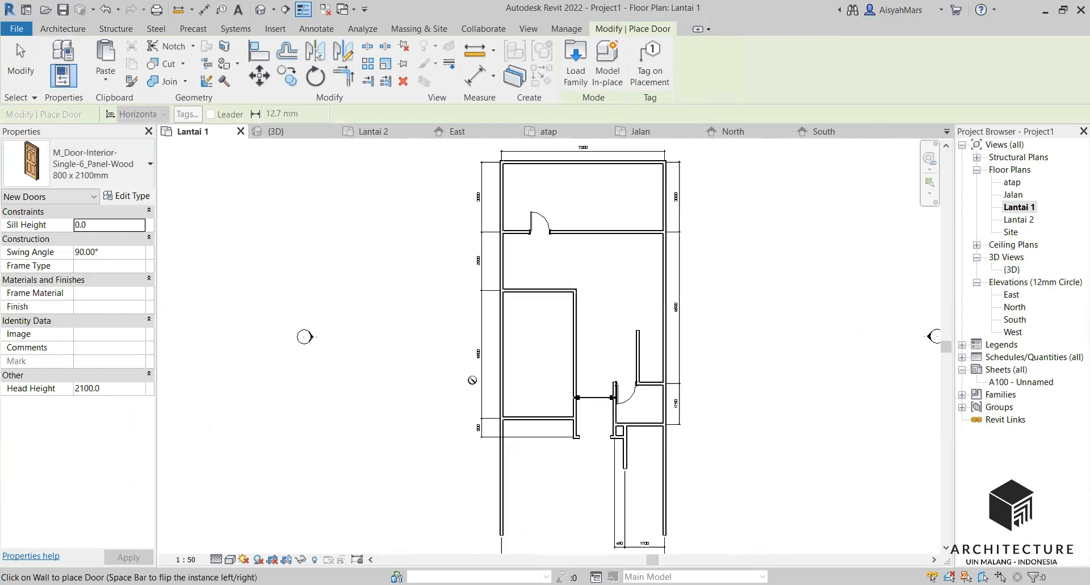
scroll(571, 287, up, 3)
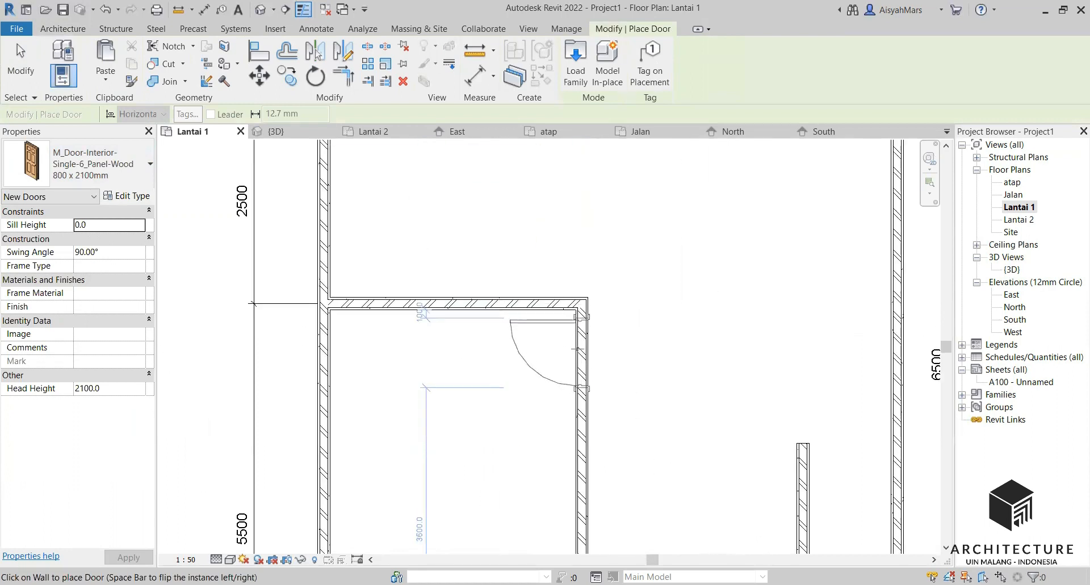
click(579, 347)
scroll(654, 339, down, 1)
scroll(653, 338, down, 3)
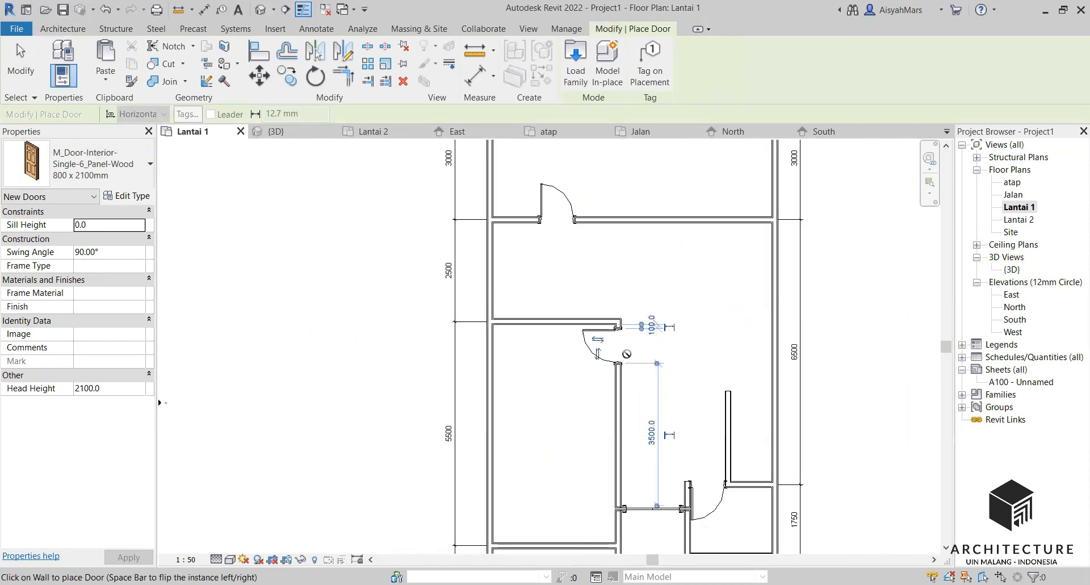
Open the Lantai 2 floor plan at its middle rooms
double_click(1019, 220)
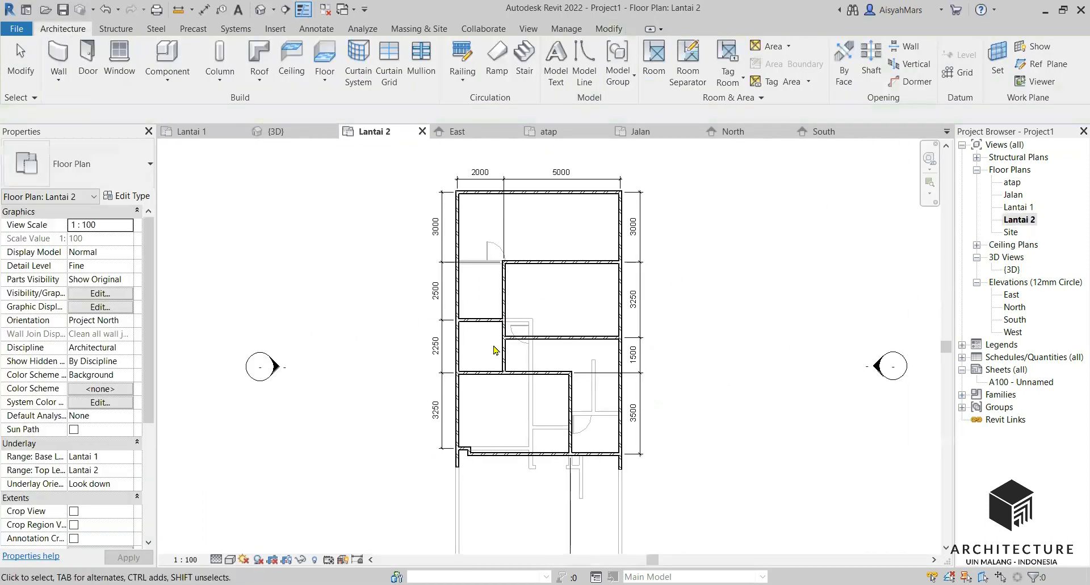
scroll(554, 361, up, 3)
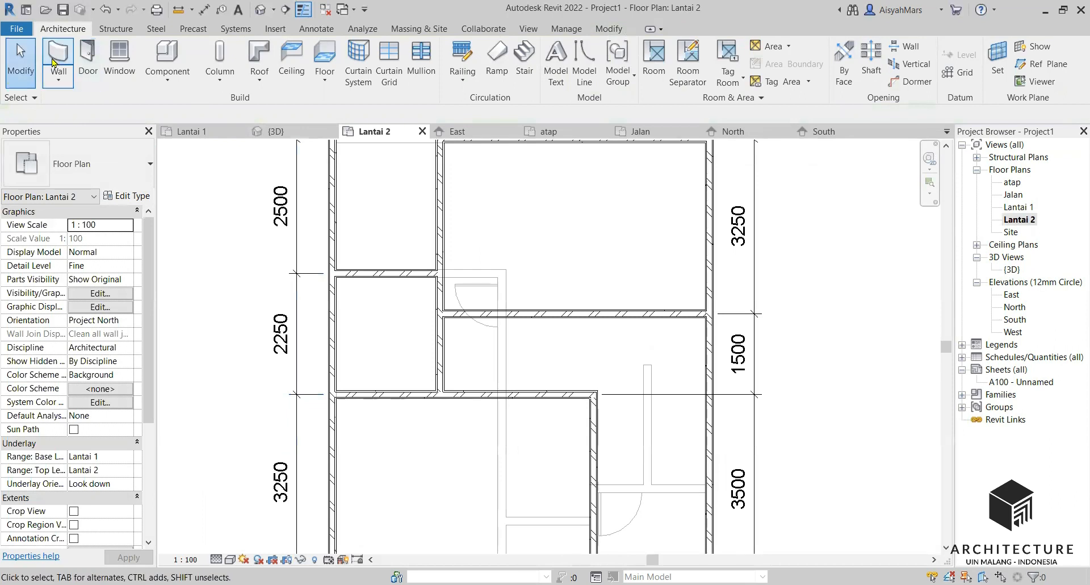
Place 800 x 2100mm interior doors in the 1500 mm deep hallway's north wall near its west end, south wall near the corner, and west wall
click(88, 61)
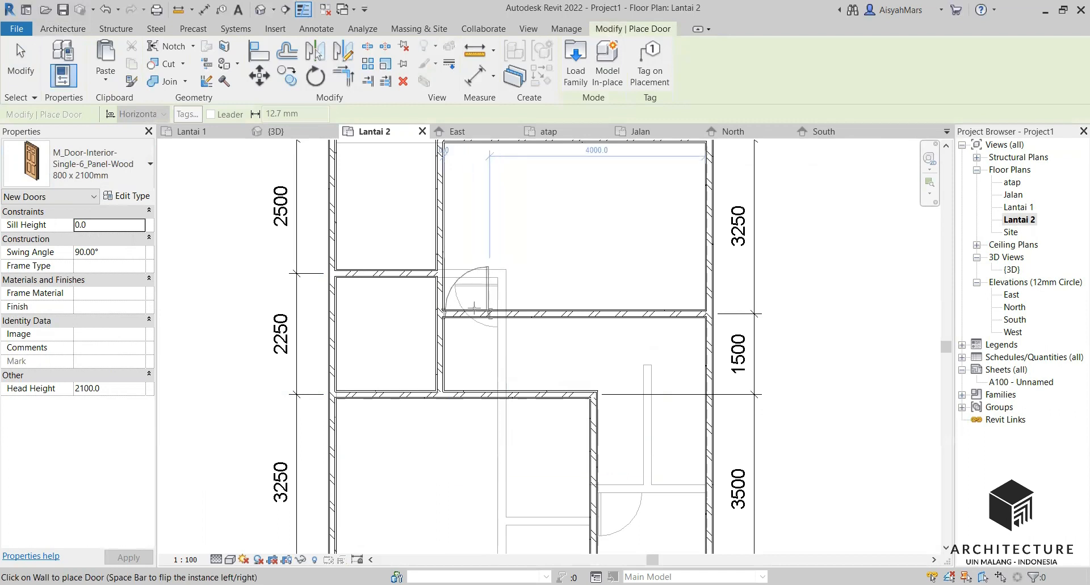
click(478, 306)
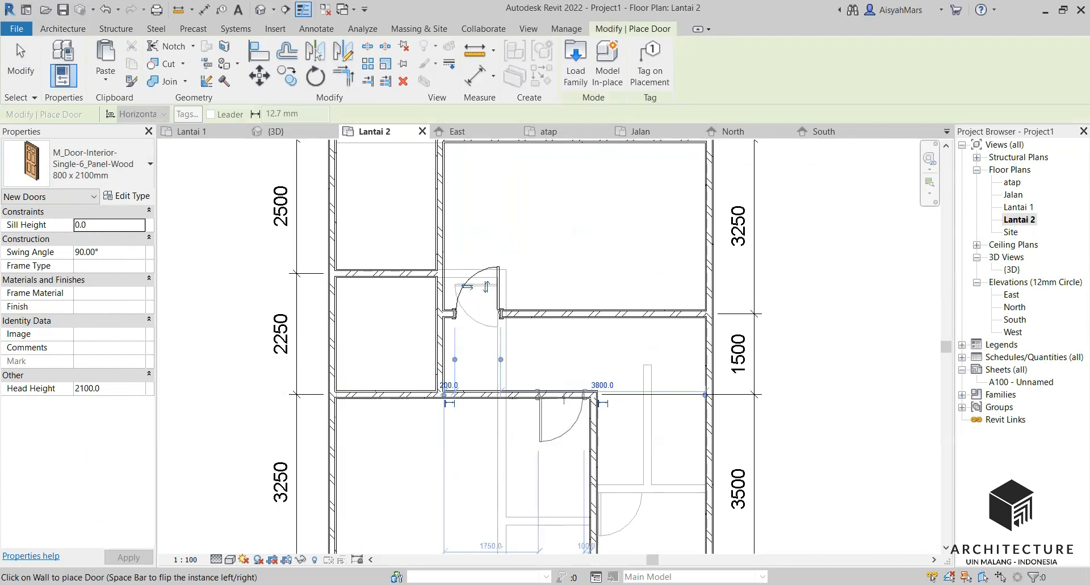
click(564, 397)
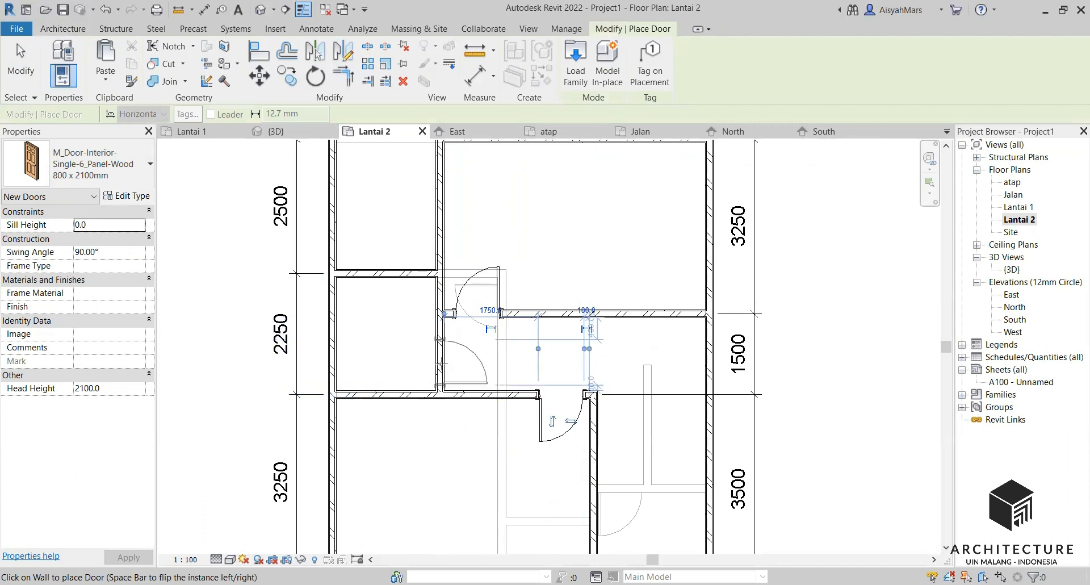
scroll(441, 364, down, 3)
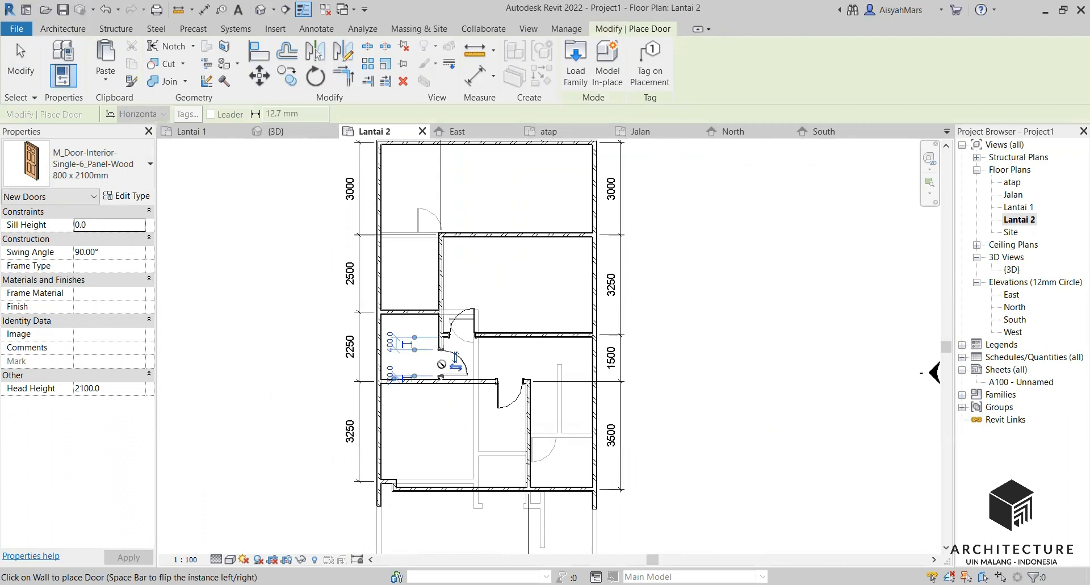
click(448, 363)
key(Escape)
key(Escape)
Flip the hallway's west door to swing into the 2250 mm deep room and change its type to 750 x 2100mm
scroll(455, 361, up, 3)
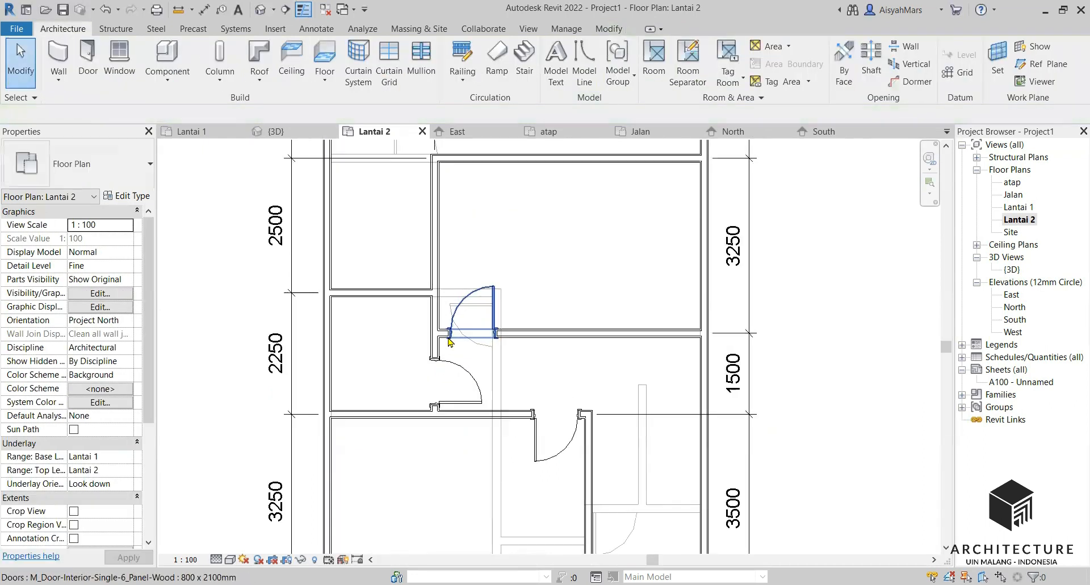
click(464, 376)
key(space)
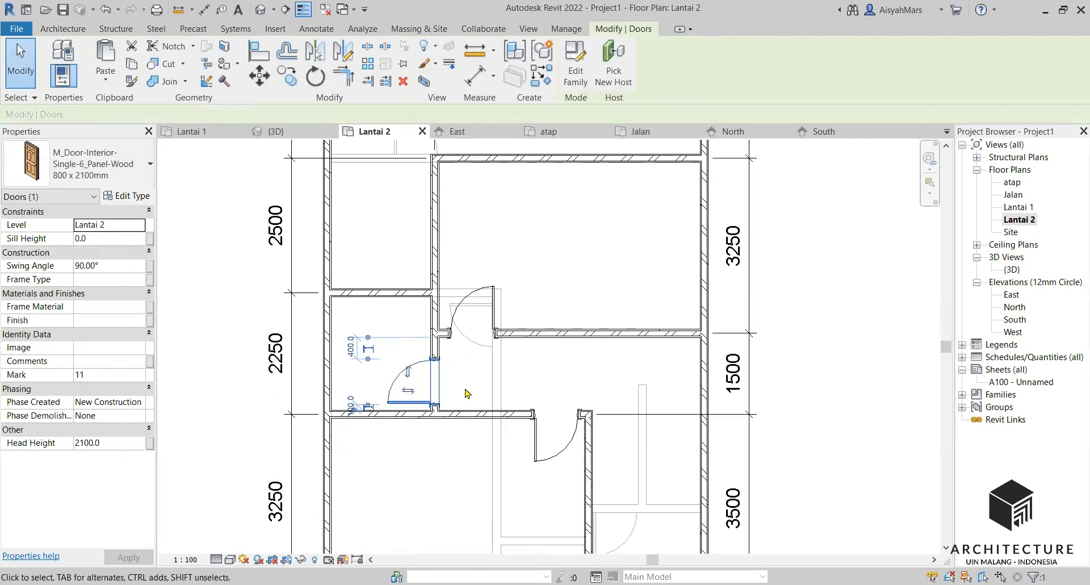
click(91, 165)
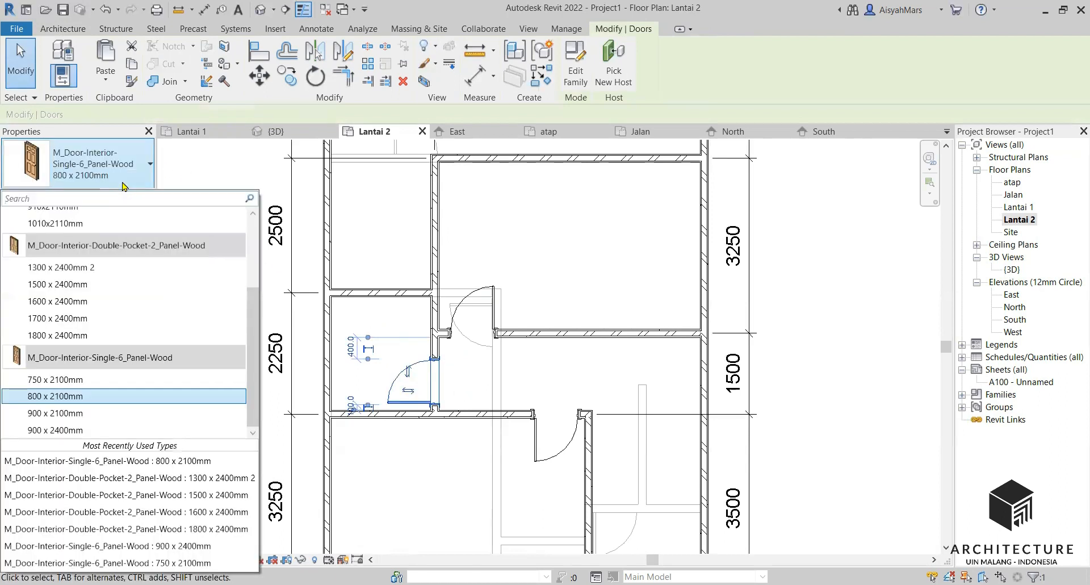
click(52, 380)
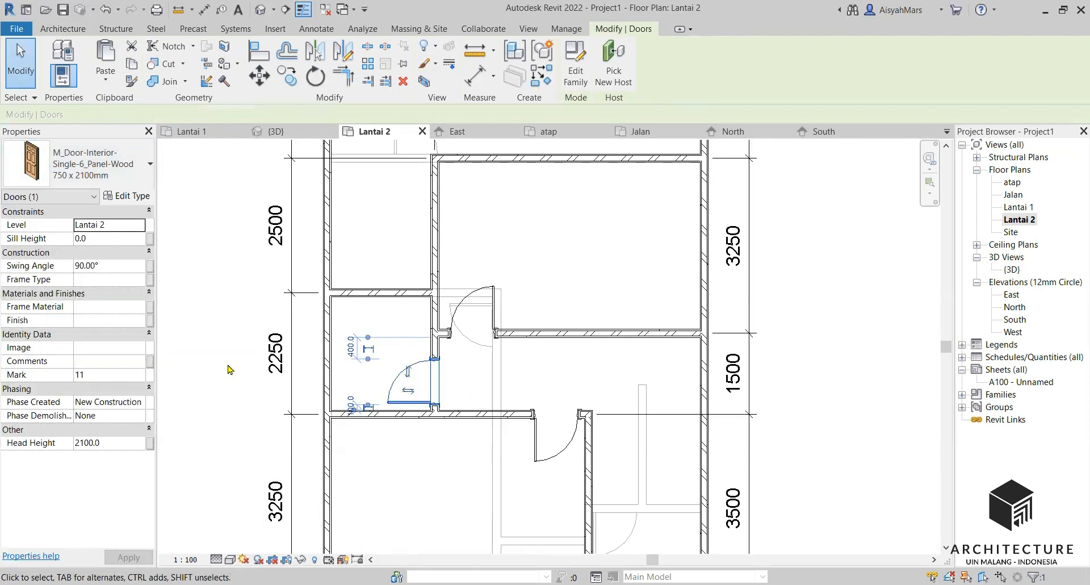
Set the 750 x 2100mm door's distance from the centreline of the wall south of it to 125 mm
scroll(443, 404, up, 3)
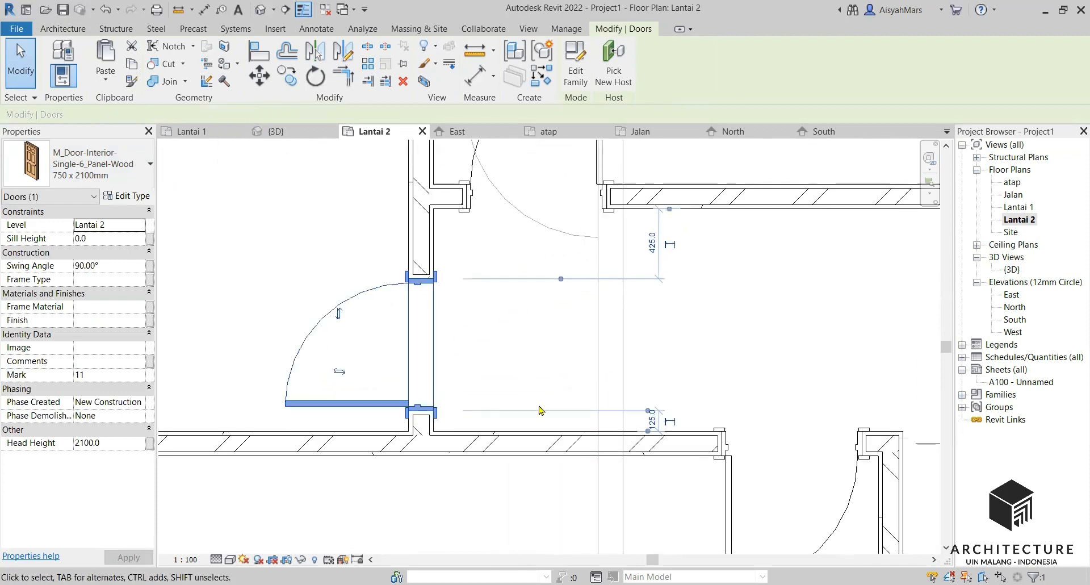
scroll(661, 441, up, 2)
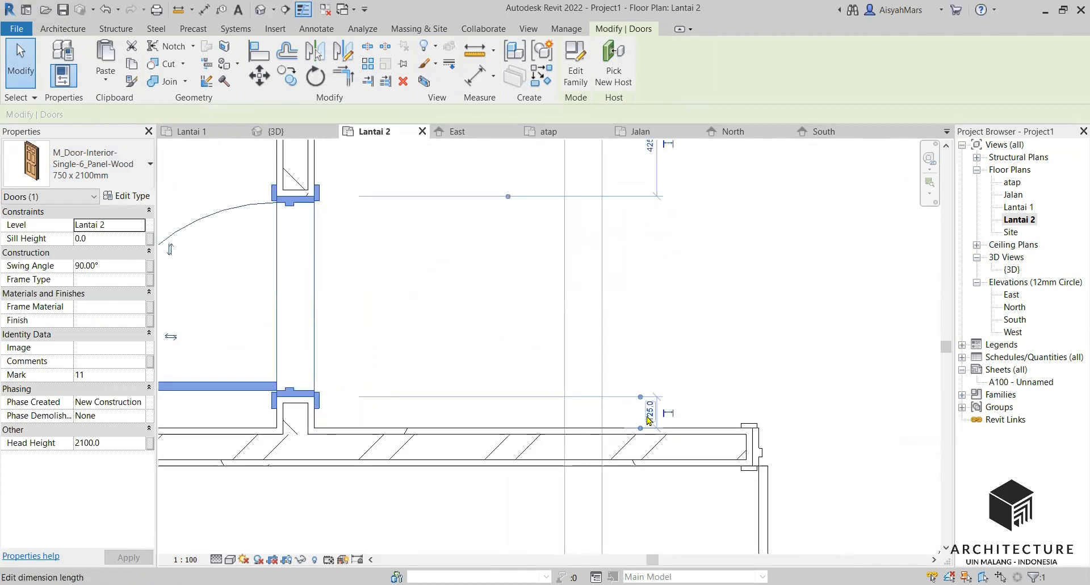
click(654, 432)
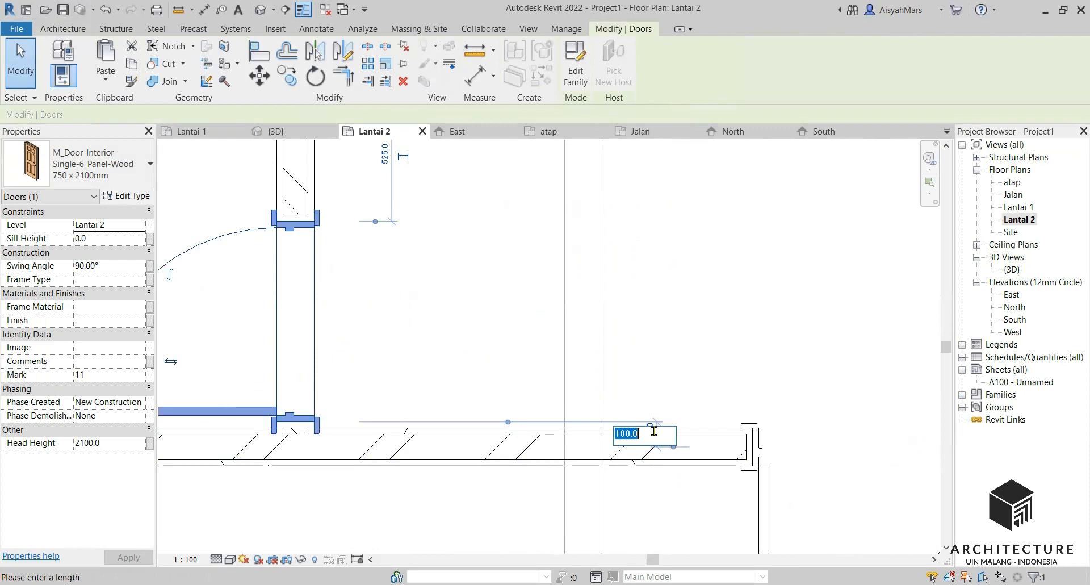
text(125)
key(Return)
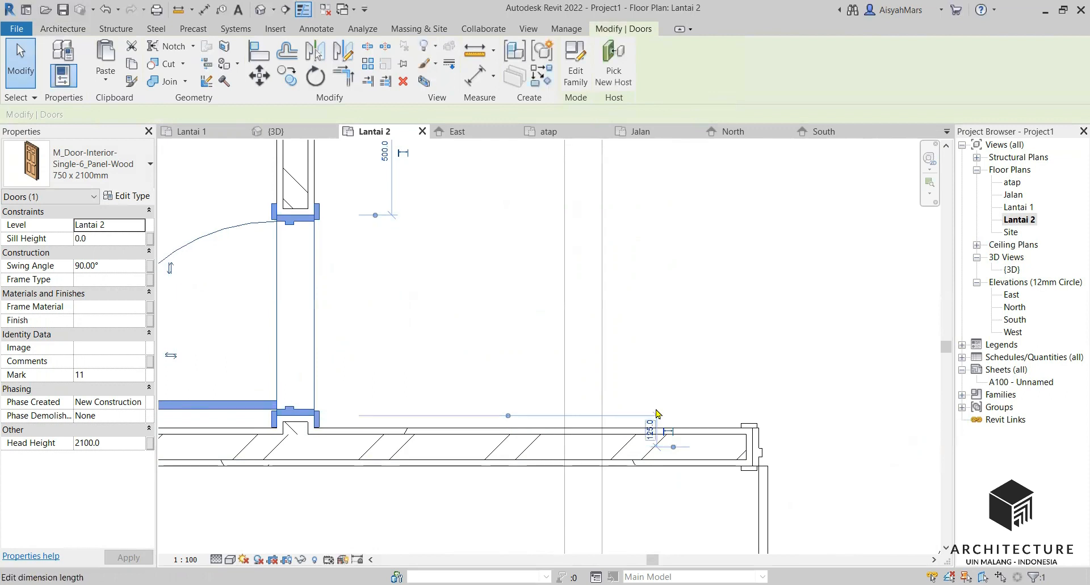
click(706, 353)
Flip the hinge side of the door in the hallway's north wall so its leaf hangs on the west jamb
scroll(487, 499, down, 4)
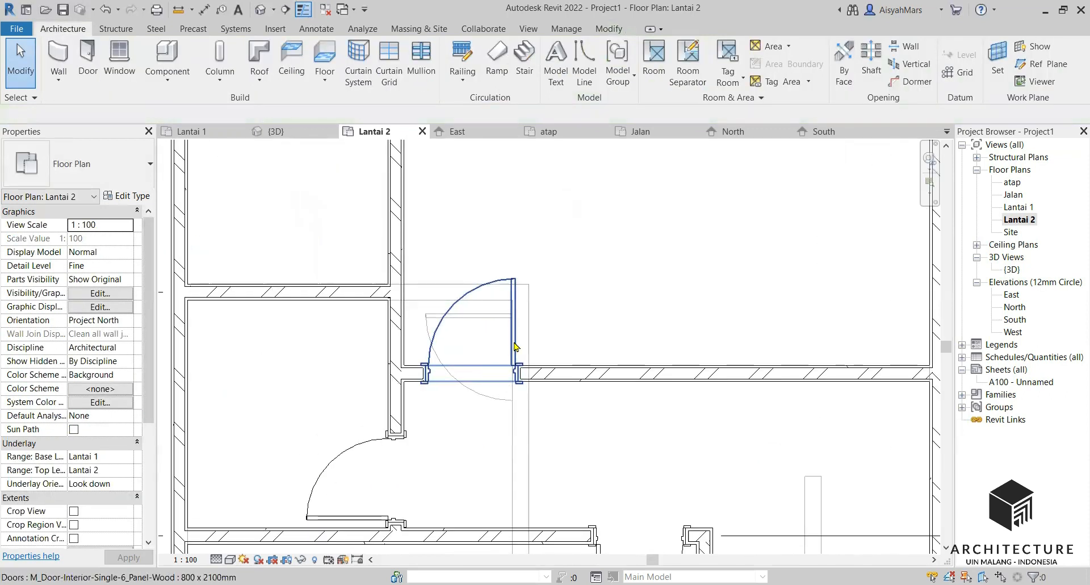
click(513, 343)
click(455, 319)
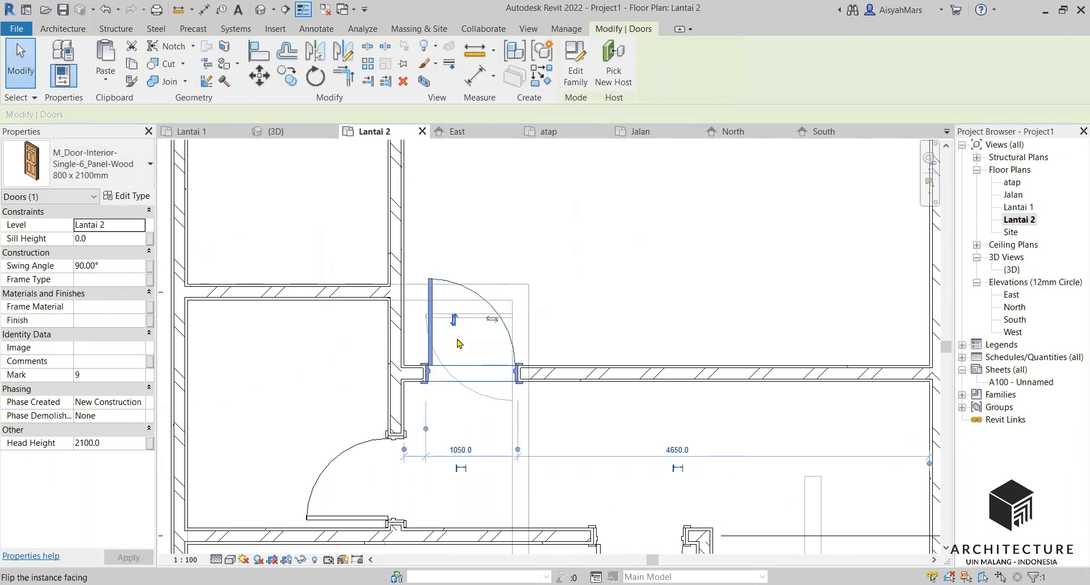
scroll(441, 402, up, 1)
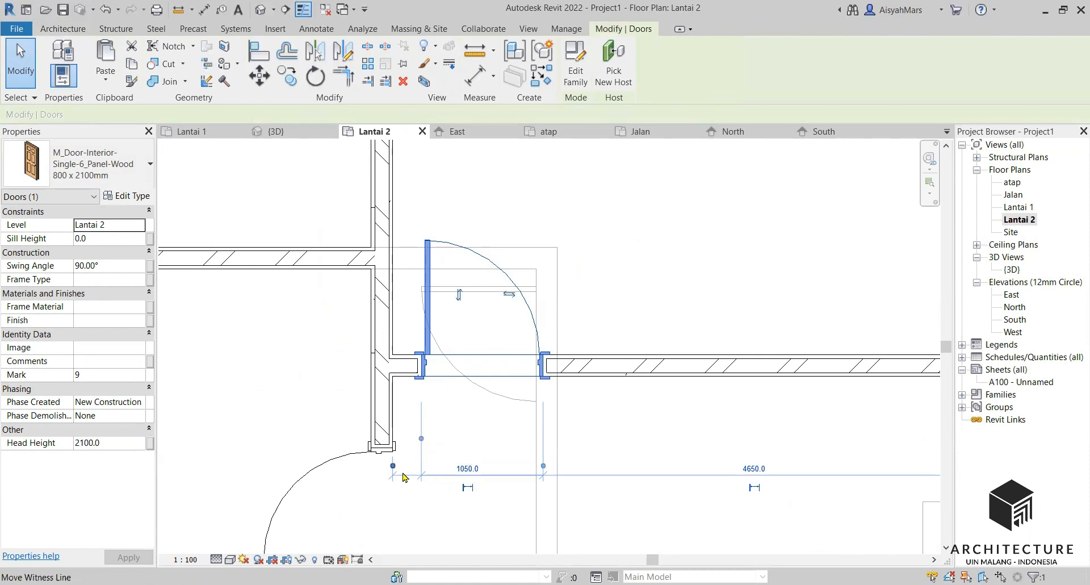
scroll(406, 476, down, 2)
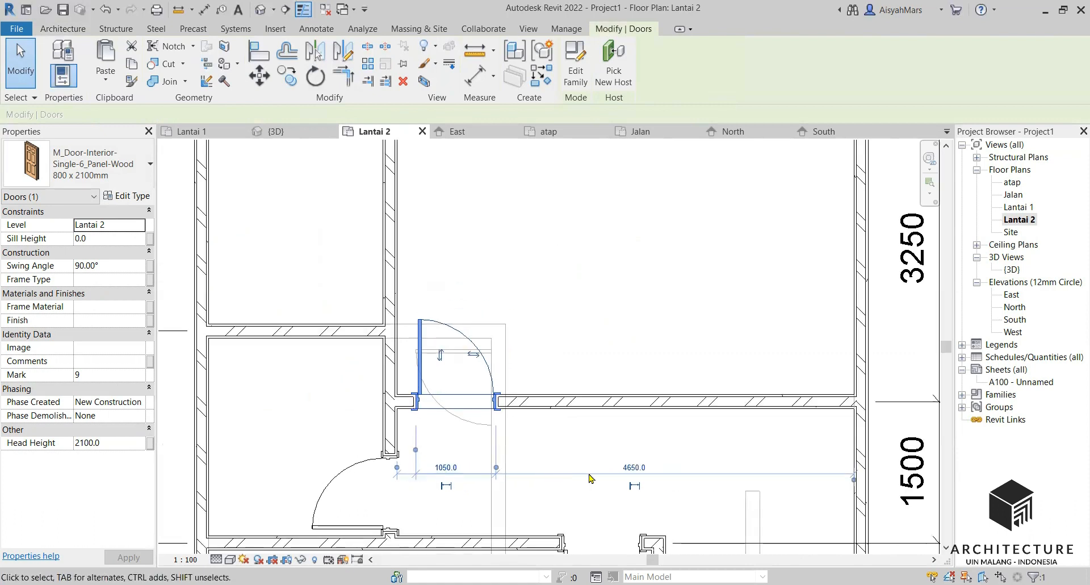
click(592, 447)
Move the north wall's door west until the corner of its frame meets the face of the adjacent wall
click(416, 400)
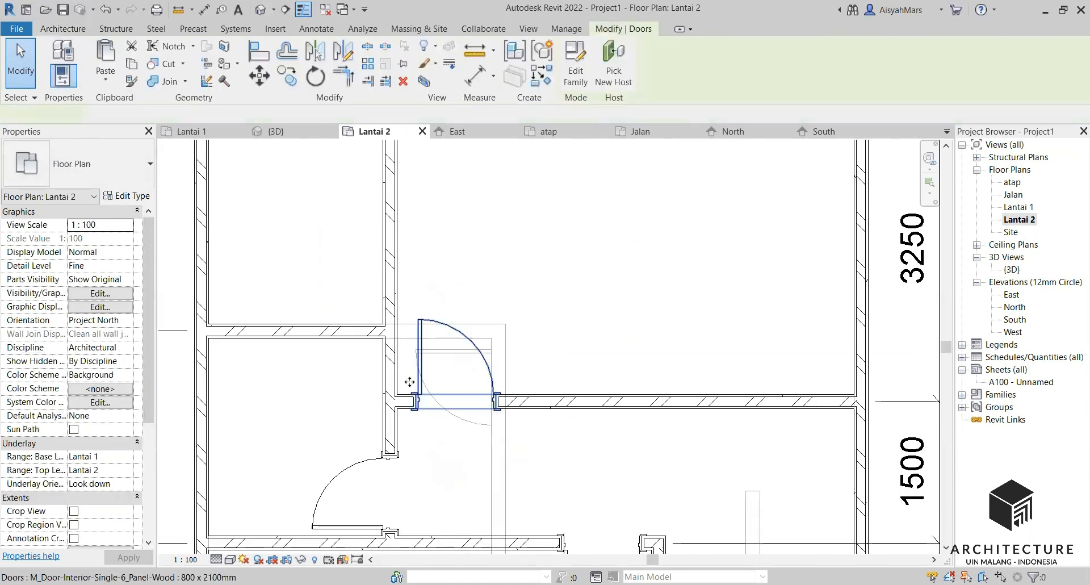
scroll(416, 401, up, 2)
drag(413, 389, 406, 389)
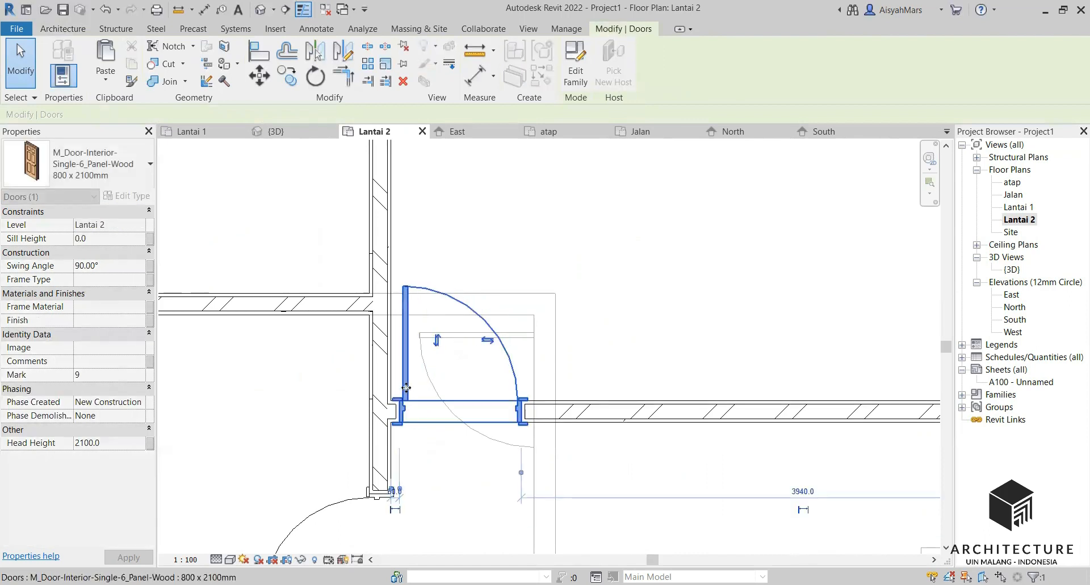
scroll(405, 390, down, 2)
scroll(373, 350, up, 2)
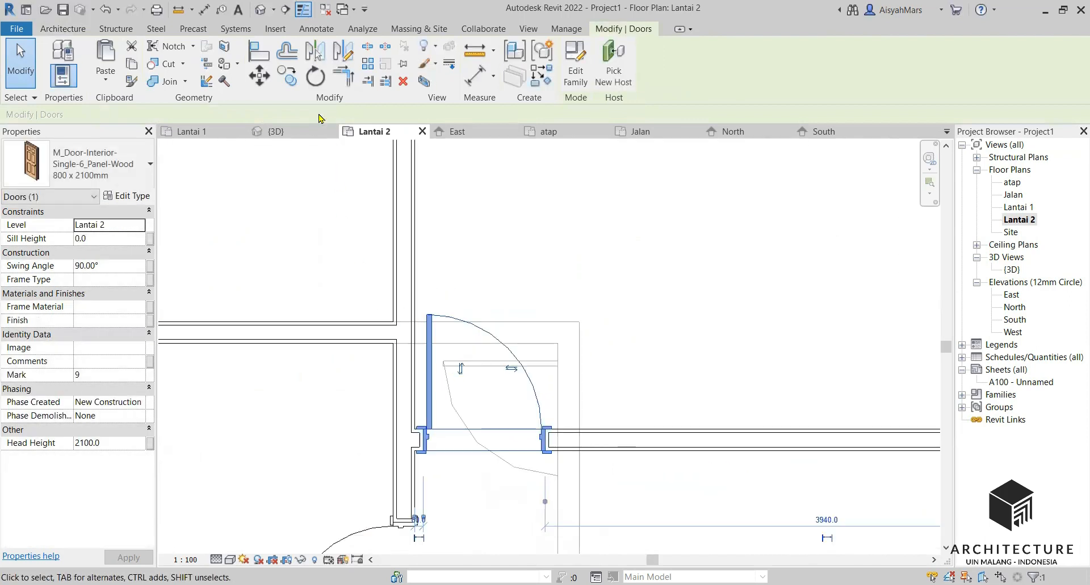
click(260, 76)
scroll(413, 453, up, 5)
click(372, 278)
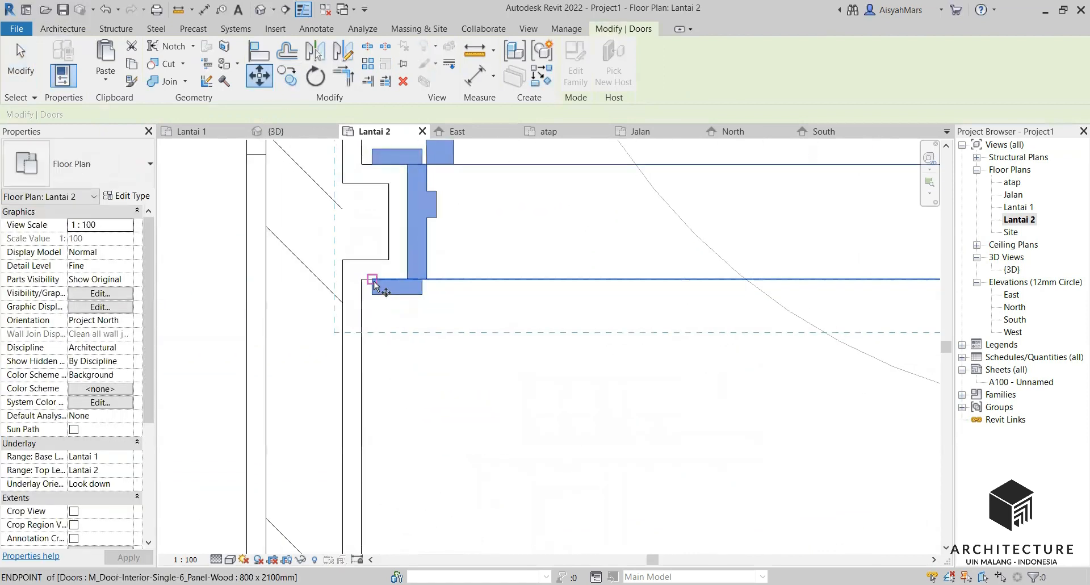
click(361, 279)
scroll(361, 309, down, 2)
scroll(397, 296, down, 5)
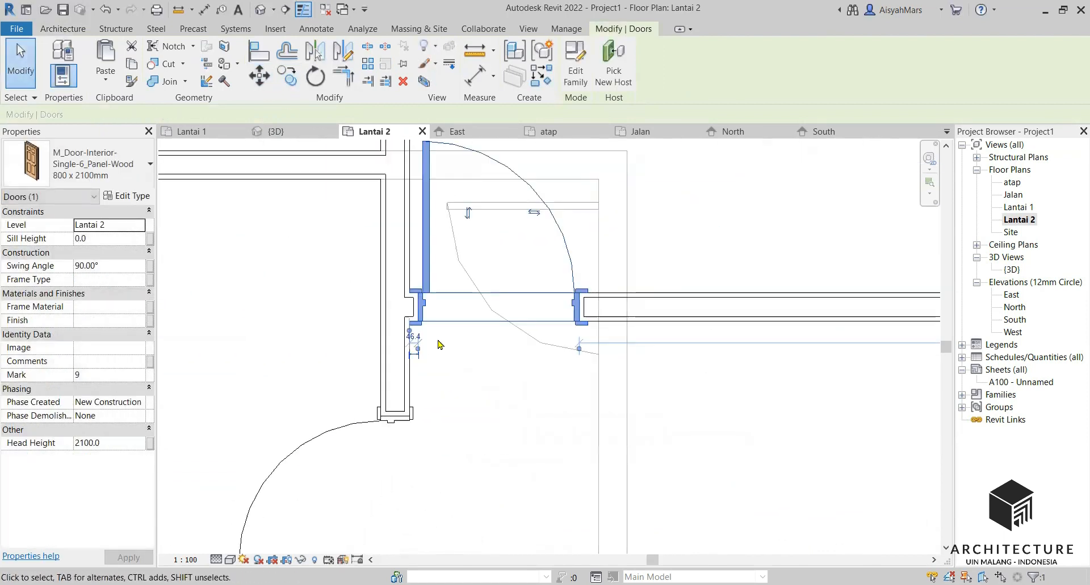
scroll(568, 391, up, 1)
scroll(573, 398, up, 2)
click(539, 370)
scroll(539, 370, up, 3)
scroll(539, 364, up, 3)
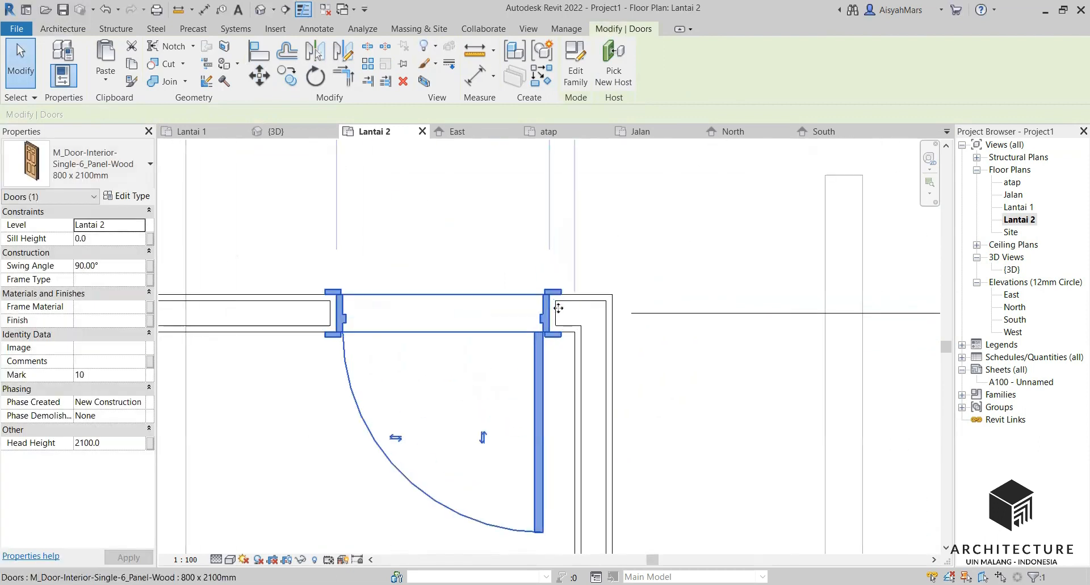
scroll(554, 362, up, 2)
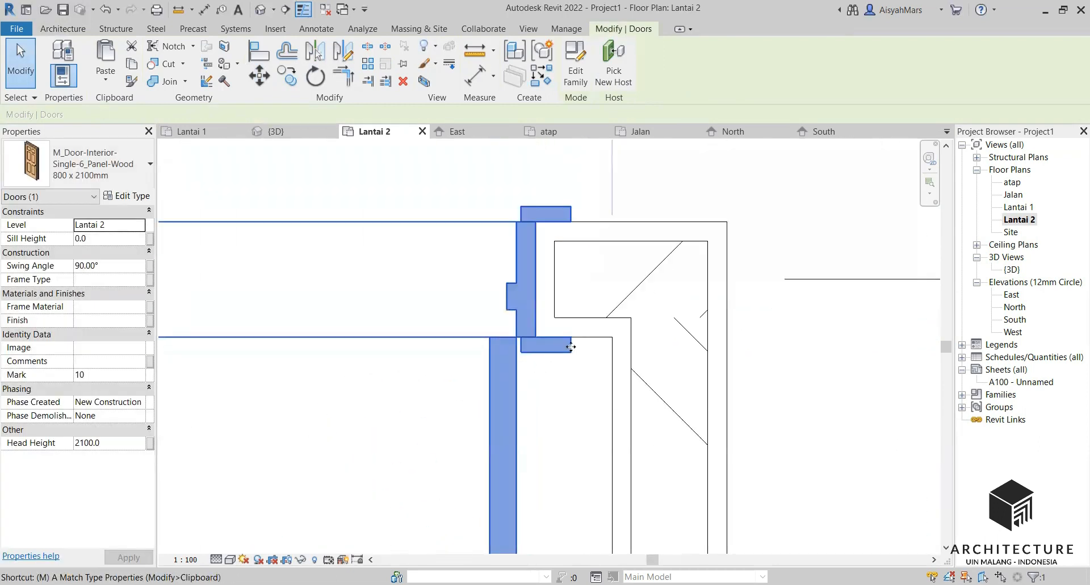
scroll(571, 324, up, 2)
key(Escape)
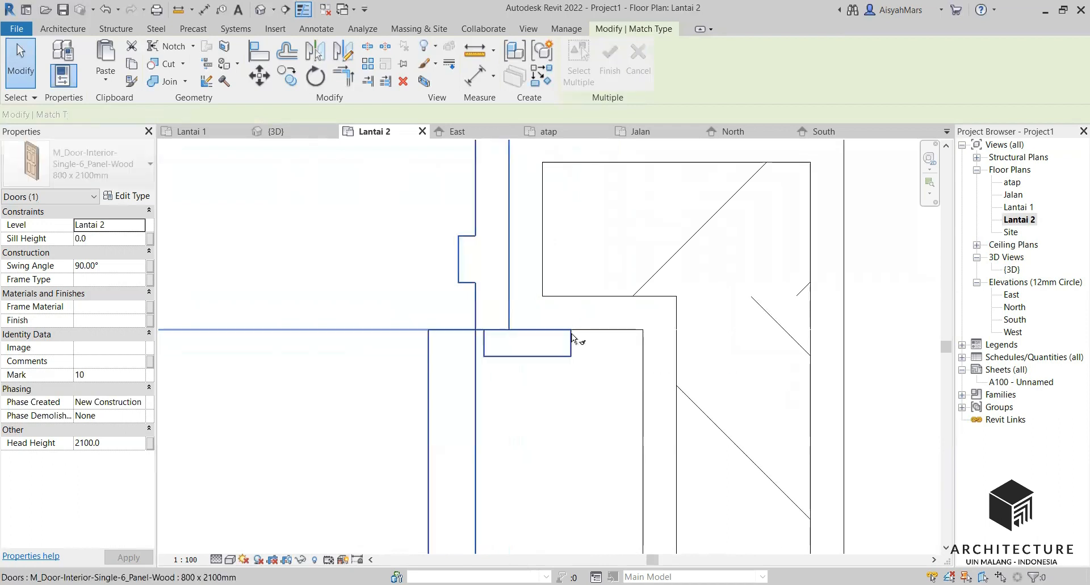
Move the door in the hallway's south wall east until its frame meets the inner corner of the adjoining wall
scroll(541, 377, down, 4)
click(543, 366)
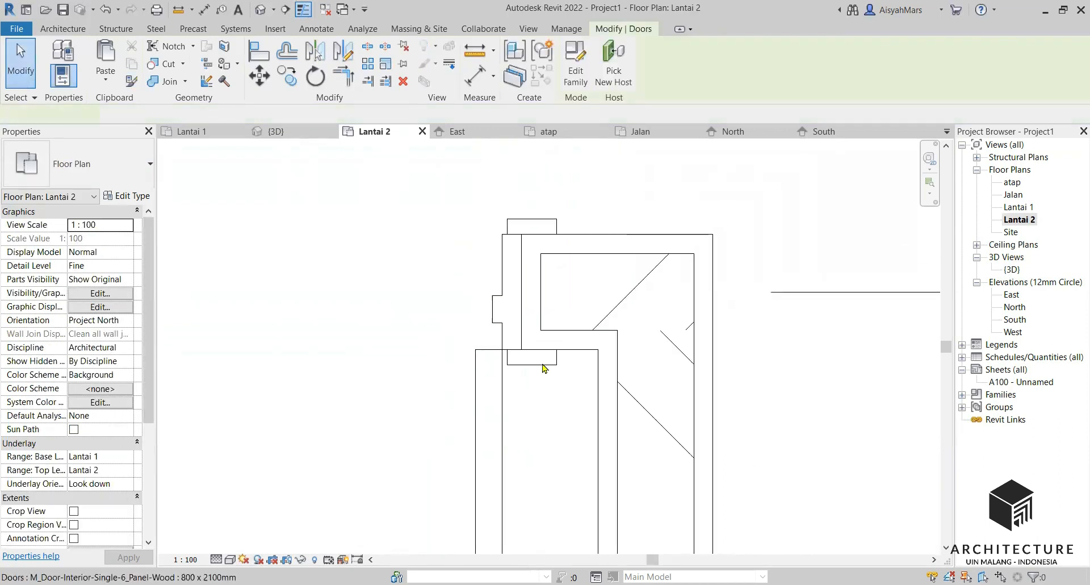
key(m)
key(v)
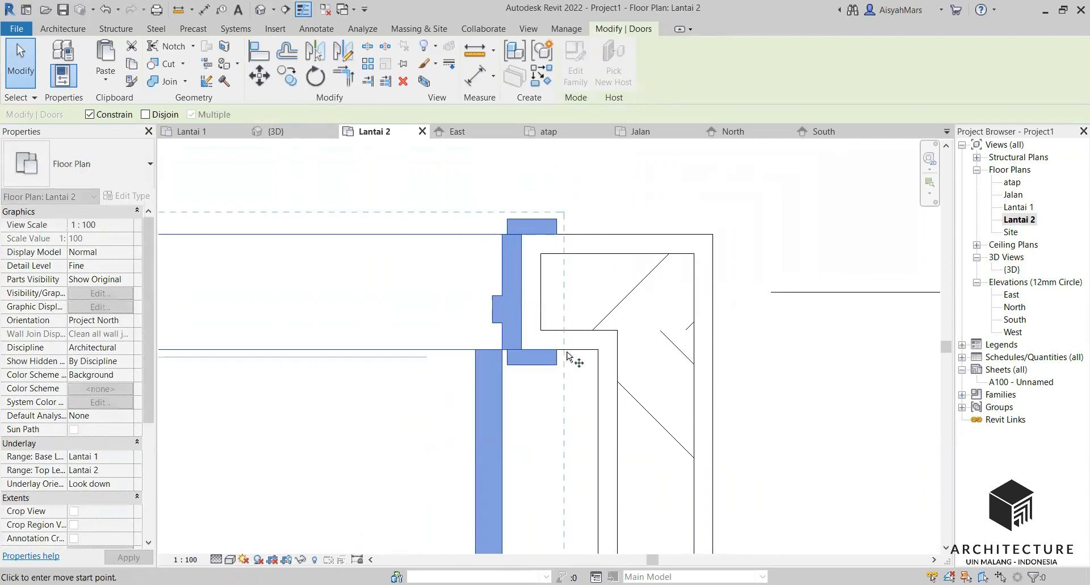
click(564, 349)
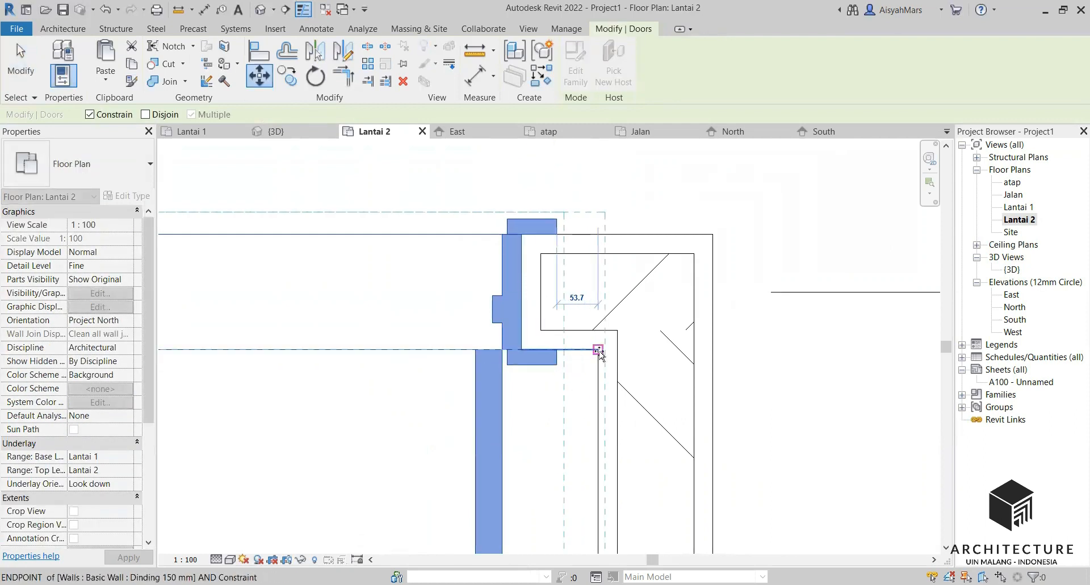
click(602, 353)
scroll(602, 353, down, 6)
key(Escape)
Set the Lantai 2 floor plan's underlay base level to None
scroll(600, 357, down, 4)
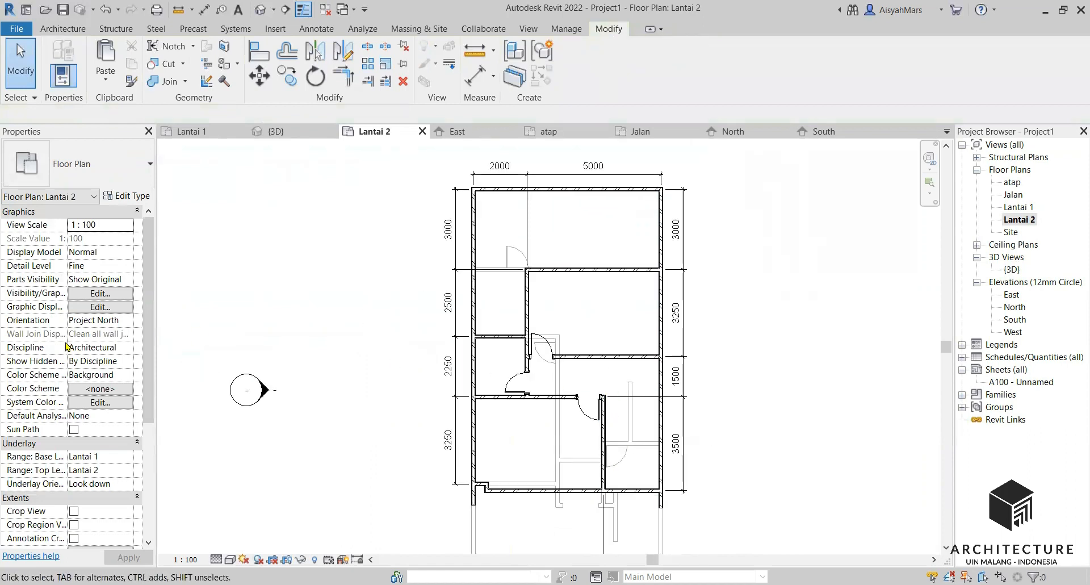
scroll(99, 412, down, 2)
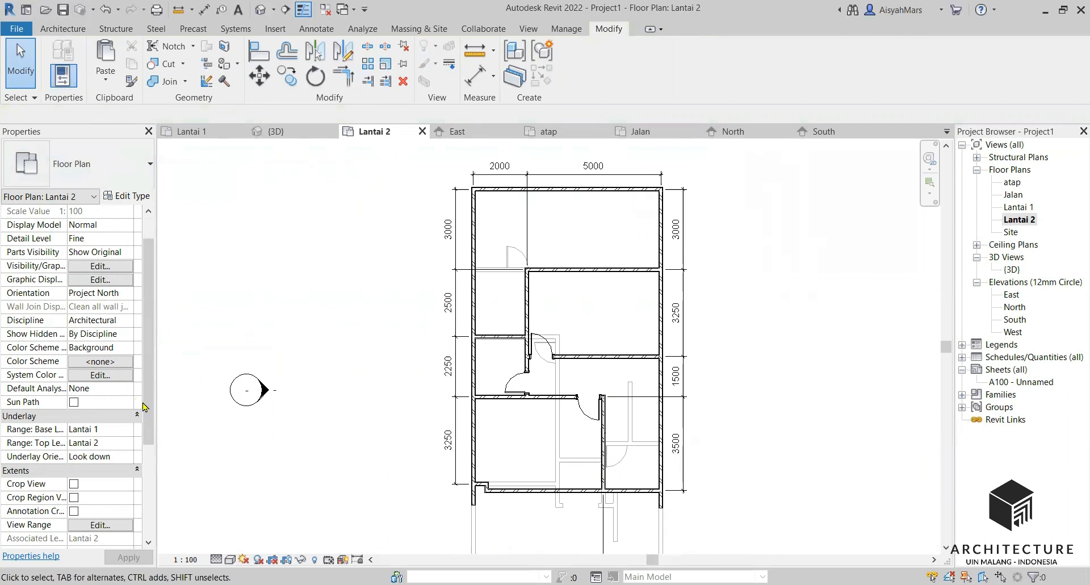
click(123, 431)
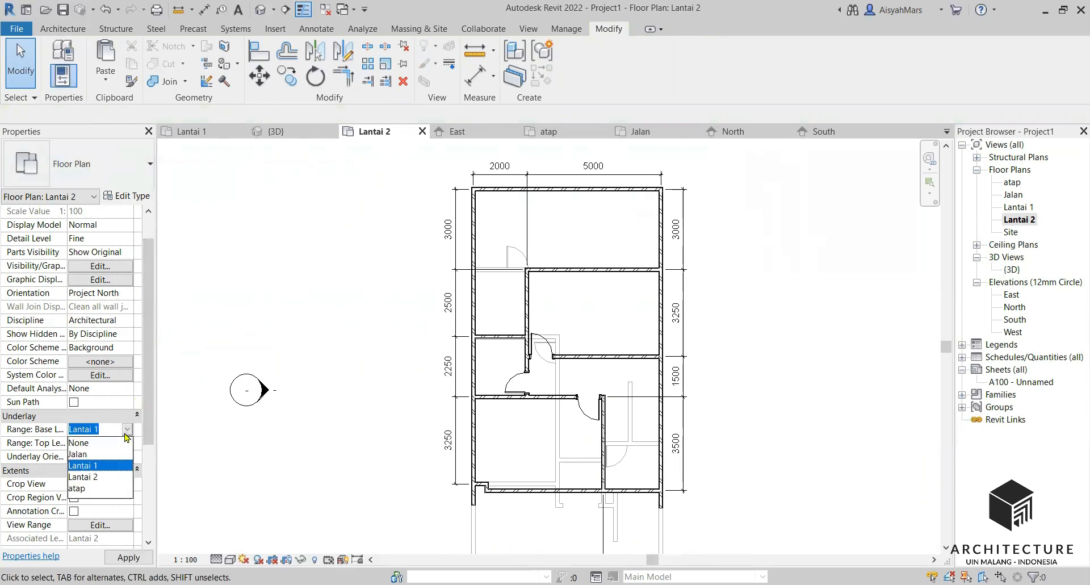
click(102, 443)
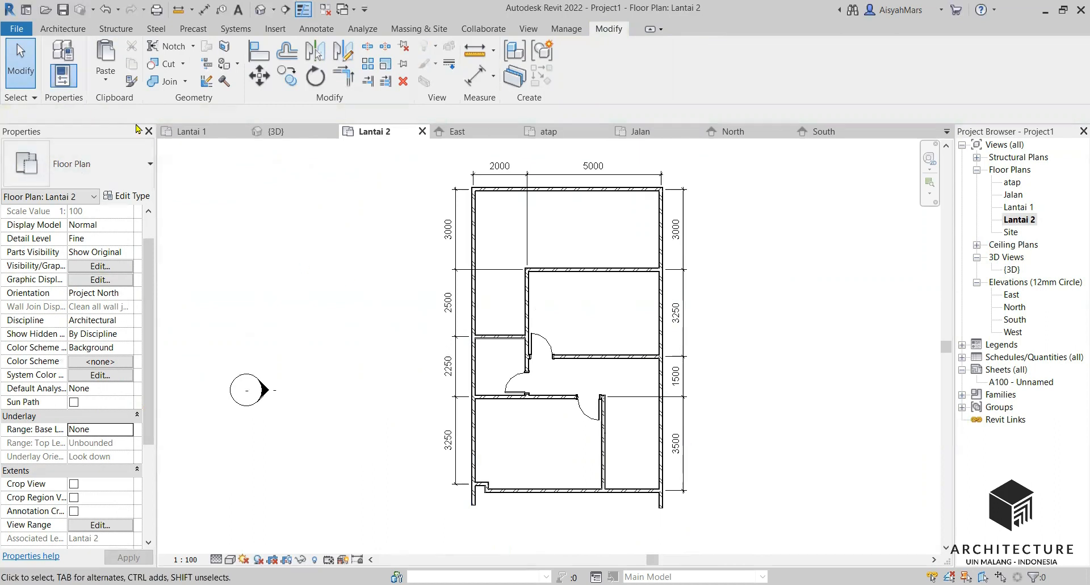
Start placing a window and browse the family library to the US Windows folder for loading a new family
click(74, 31)
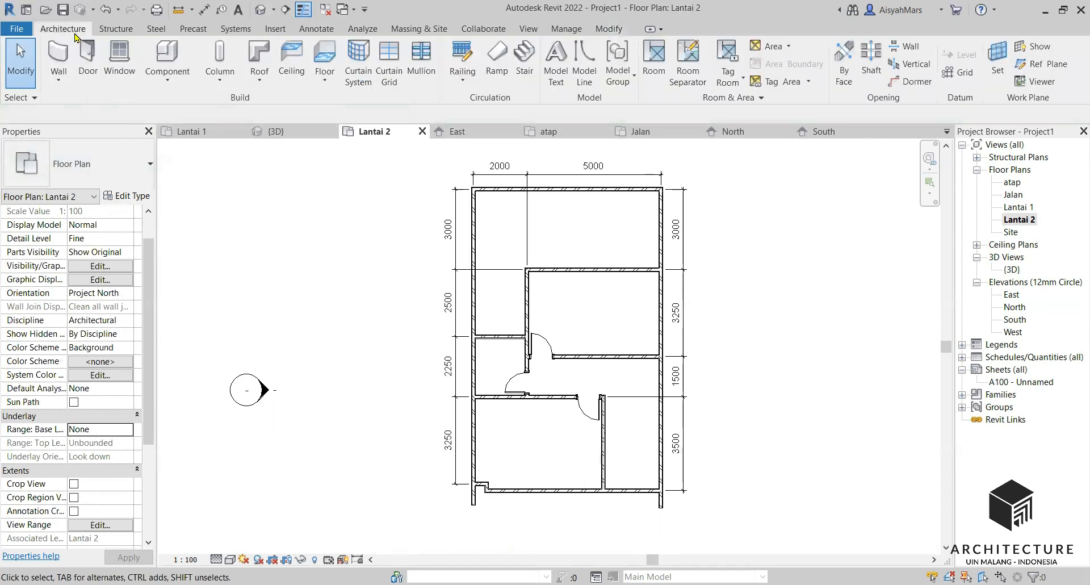
click(119, 63)
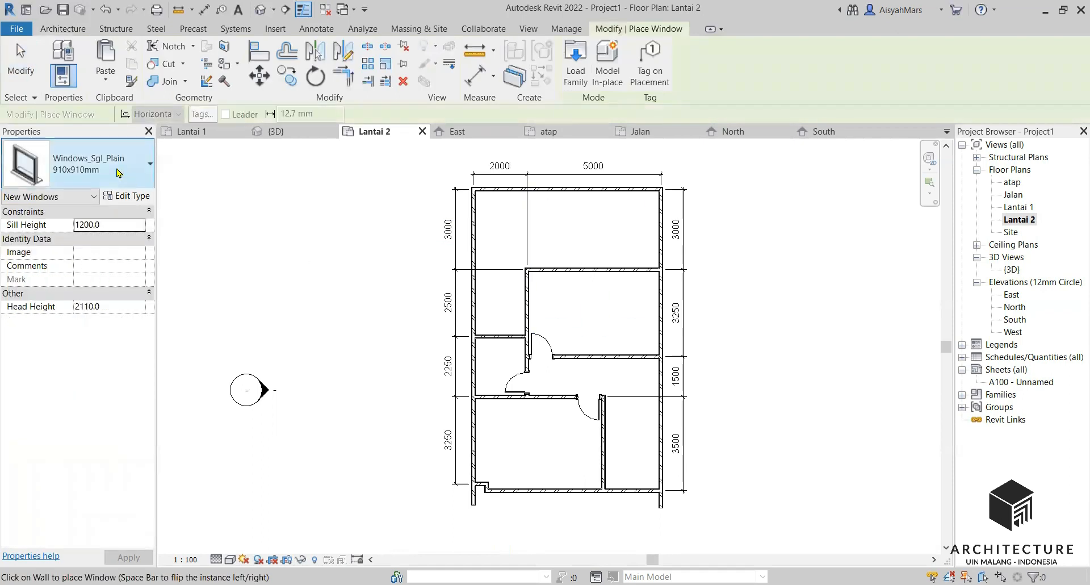
click(85, 167)
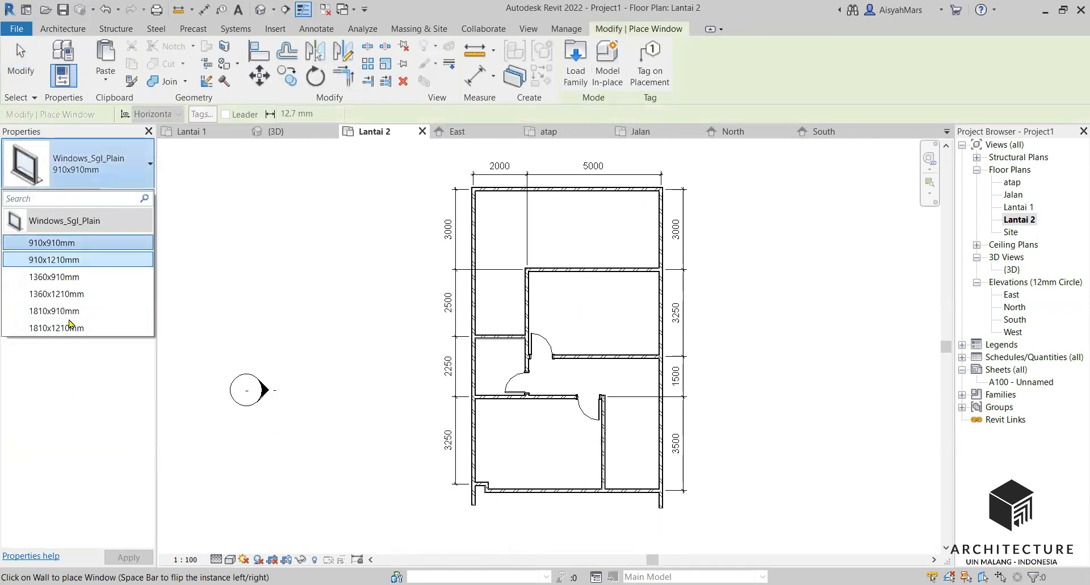
click(576, 72)
click(718, 162)
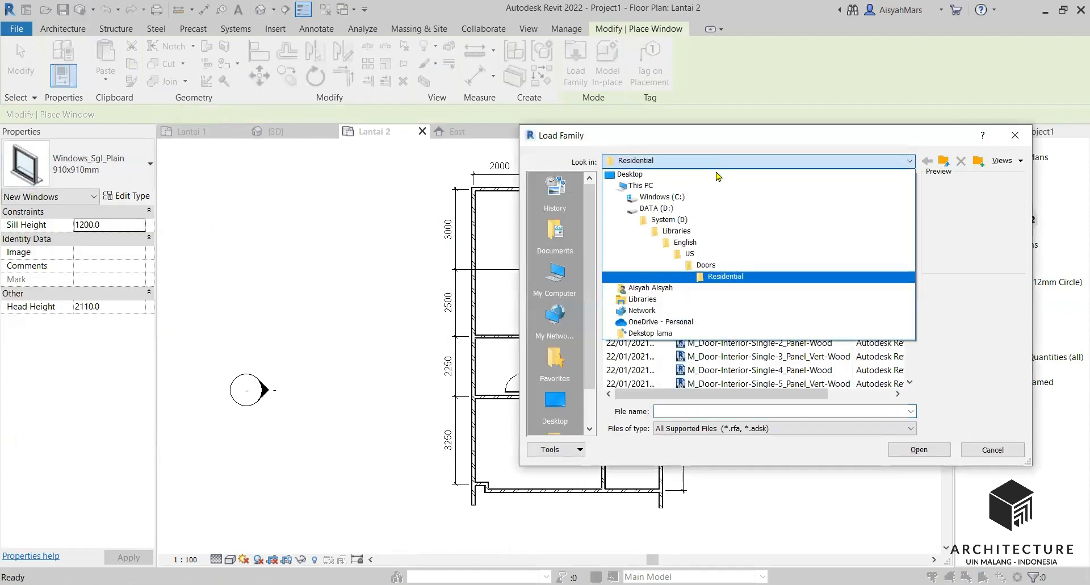
click(715, 254)
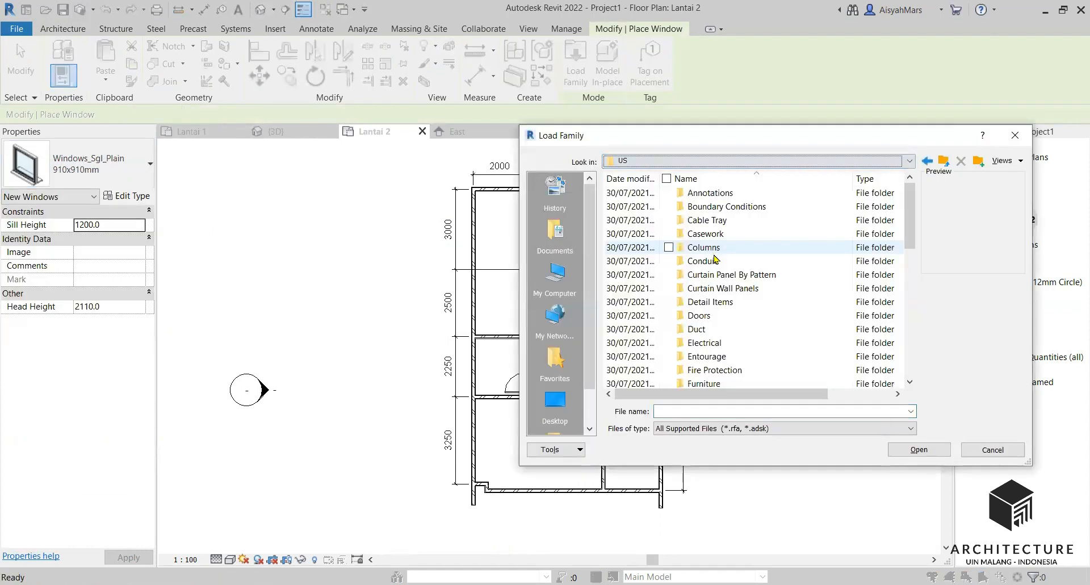
scroll(715, 258, down, 9)
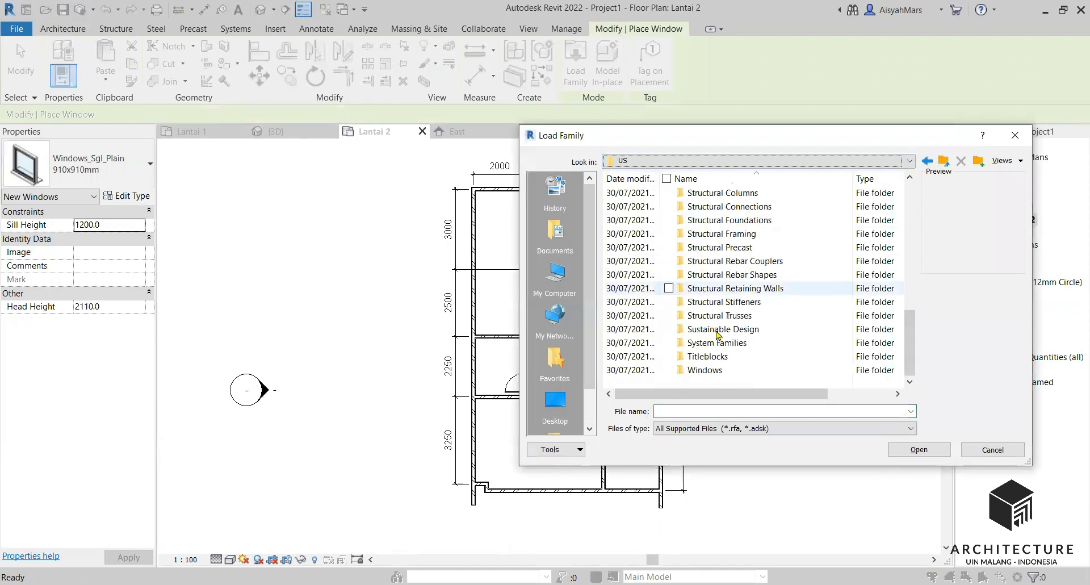
double_click(716, 370)
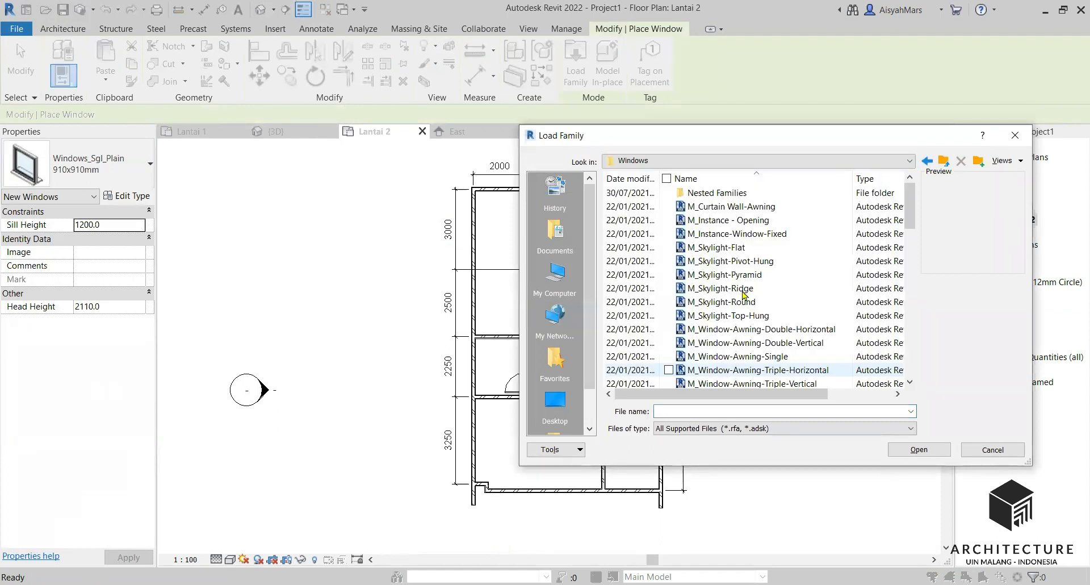
Preview the exterior and interior window trim families in the Nested Families Trim folder, and return to the Windows folder
double_click(738, 193)
double_click(745, 210)
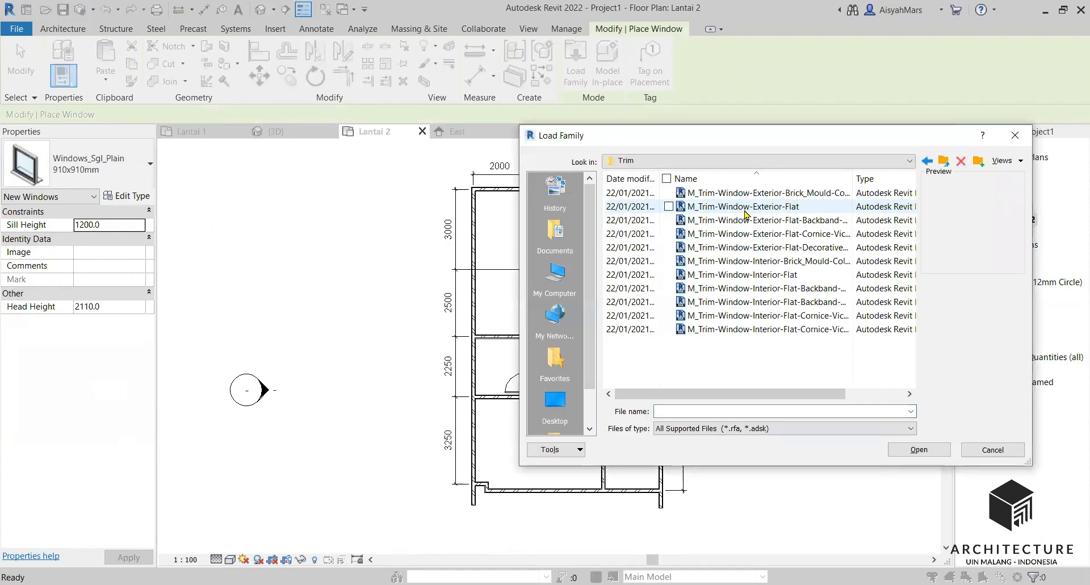
click(750, 234)
click(756, 289)
click(720, 193)
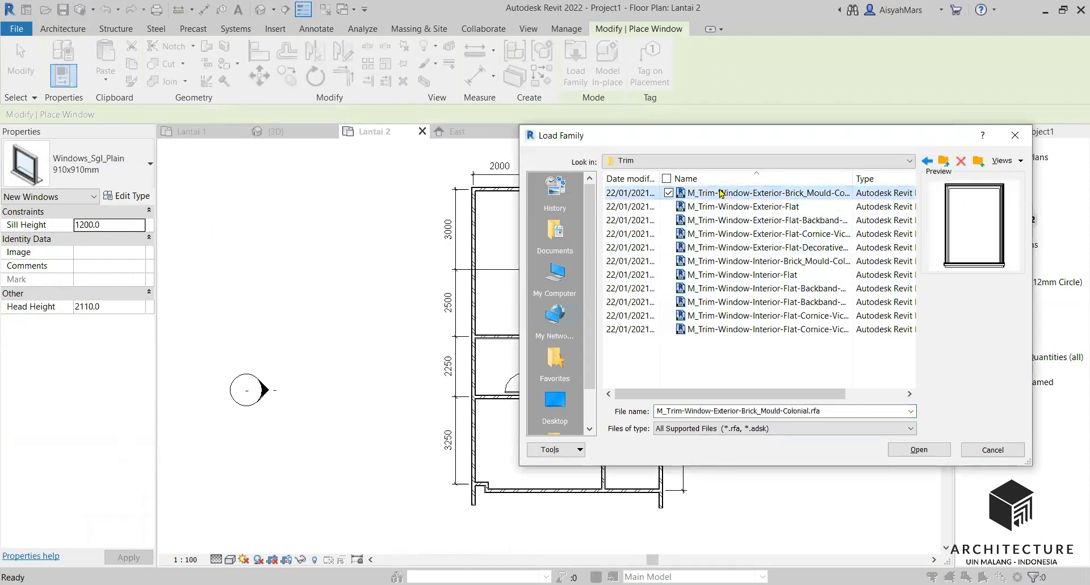
click(923, 162)
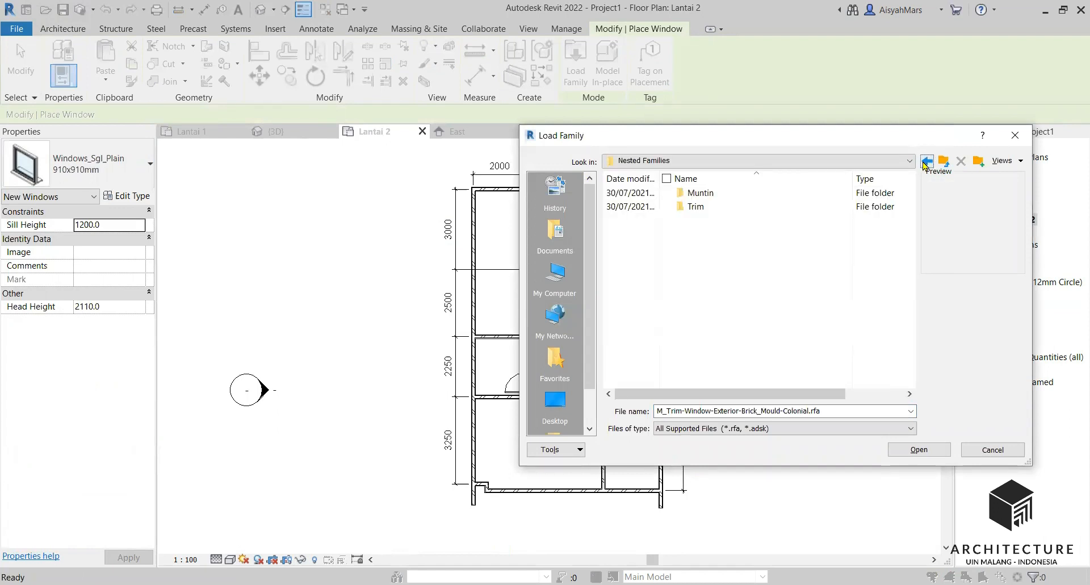
click(927, 162)
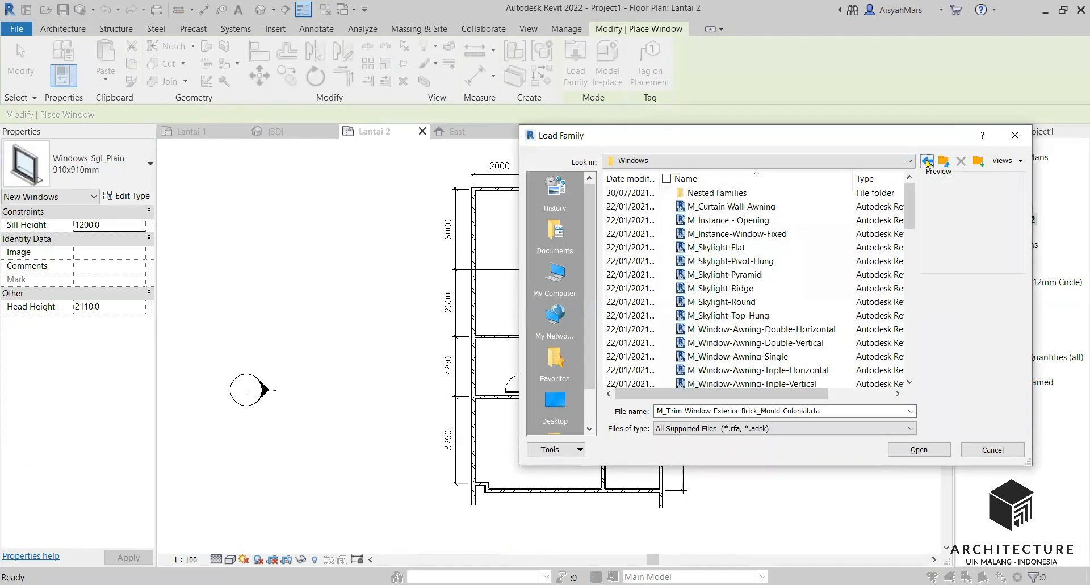
Preview the instance window, instance opening, curtain wall awning and awning window families in the Windows folder
click(738, 234)
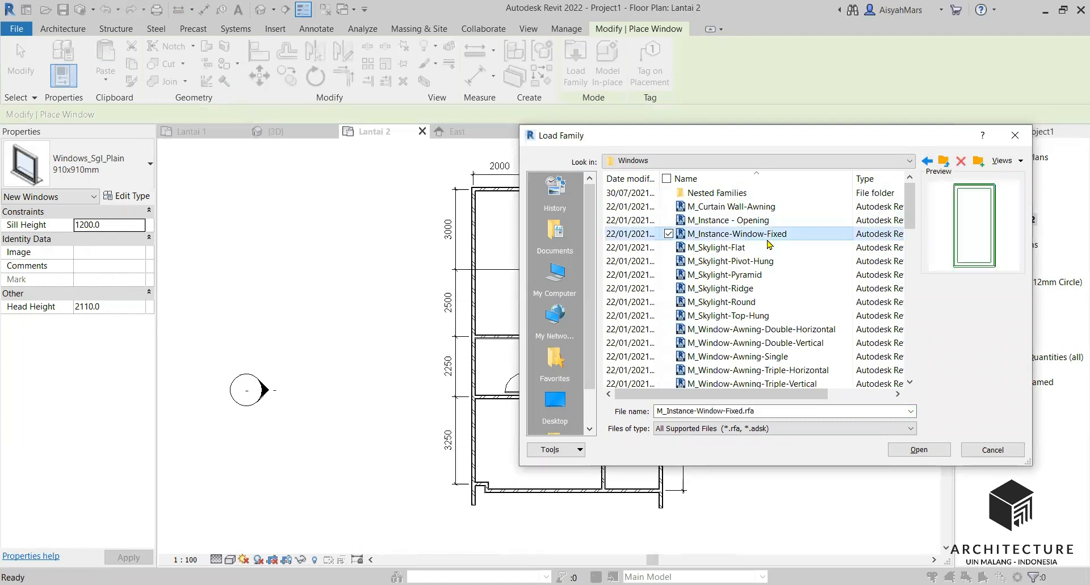
click(766, 221)
click(770, 207)
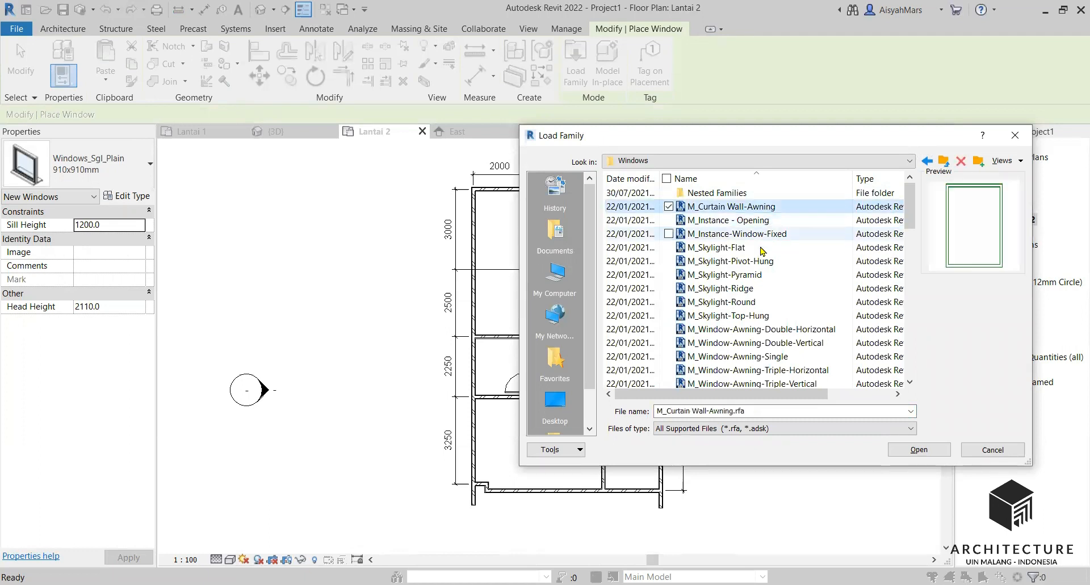
click(764, 334)
click(766, 343)
click(769, 357)
click(774, 370)
scroll(792, 303, down, 2)
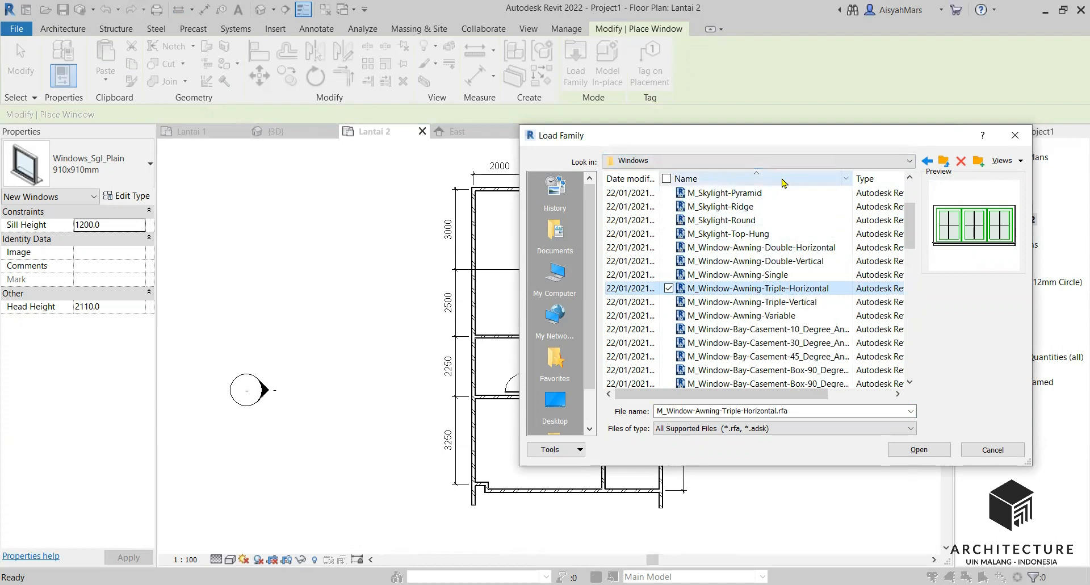
Preview the bay casement families with 10 and 30 degree angles and the 15 degree bow casement family
click(809, 330)
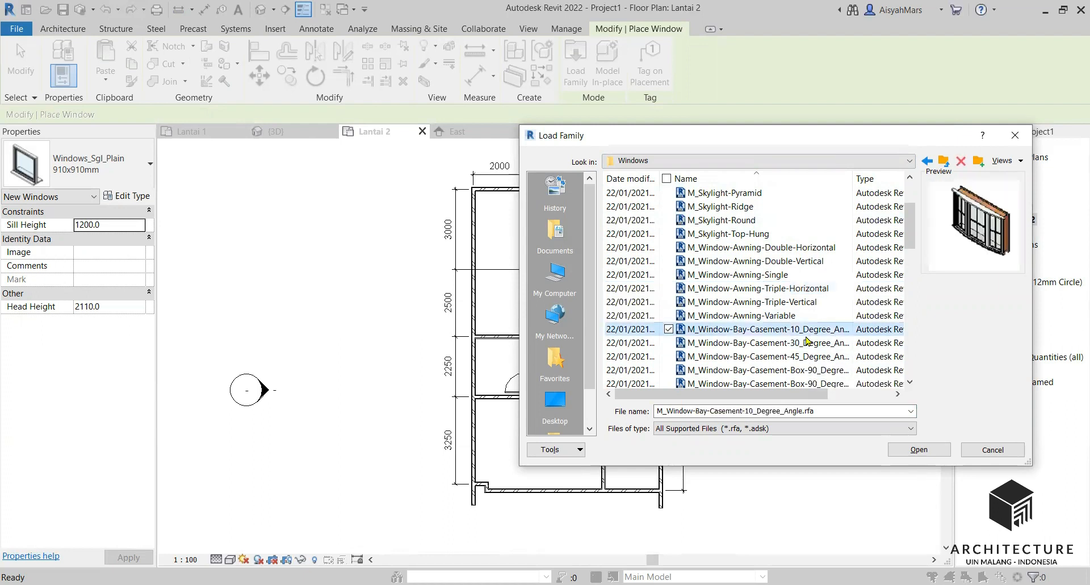
click(798, 343)
scroll(798, 343, down, 2)
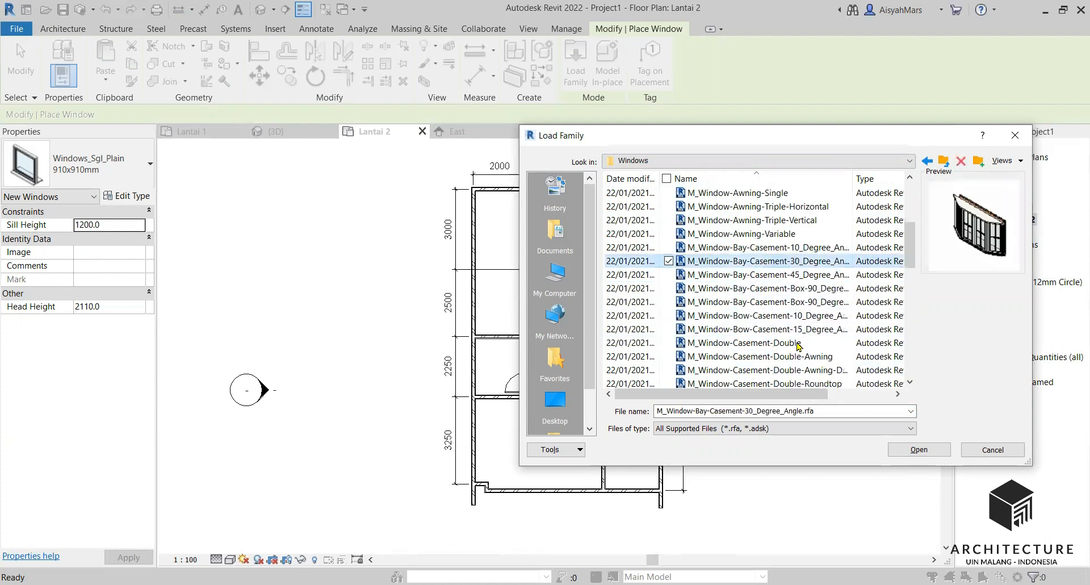
click(805, 331)
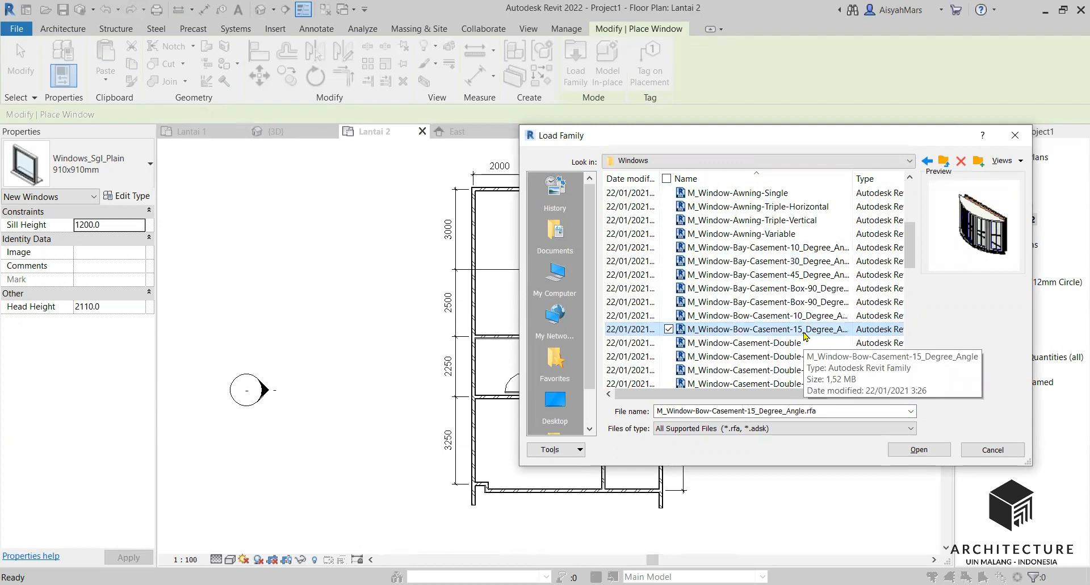
scroll(806, 333, down, 1)
scroll(829, 302, down, 1)
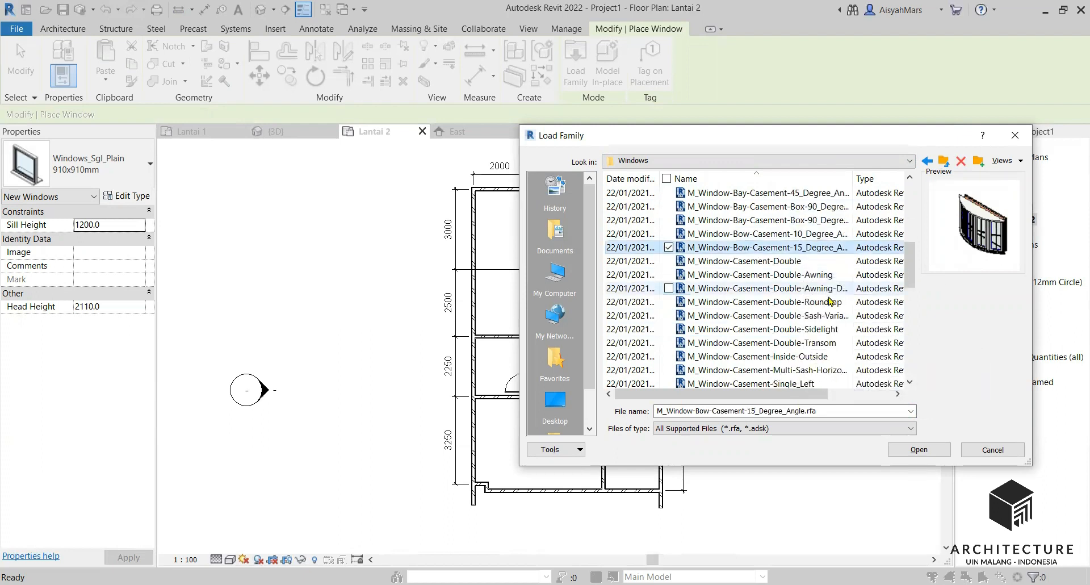
Compare the previews of the single casement, fixed oval, square opening and triple casement window families
scroll(829, 301, down, 1)
click(790, 343)
click(787, 356)
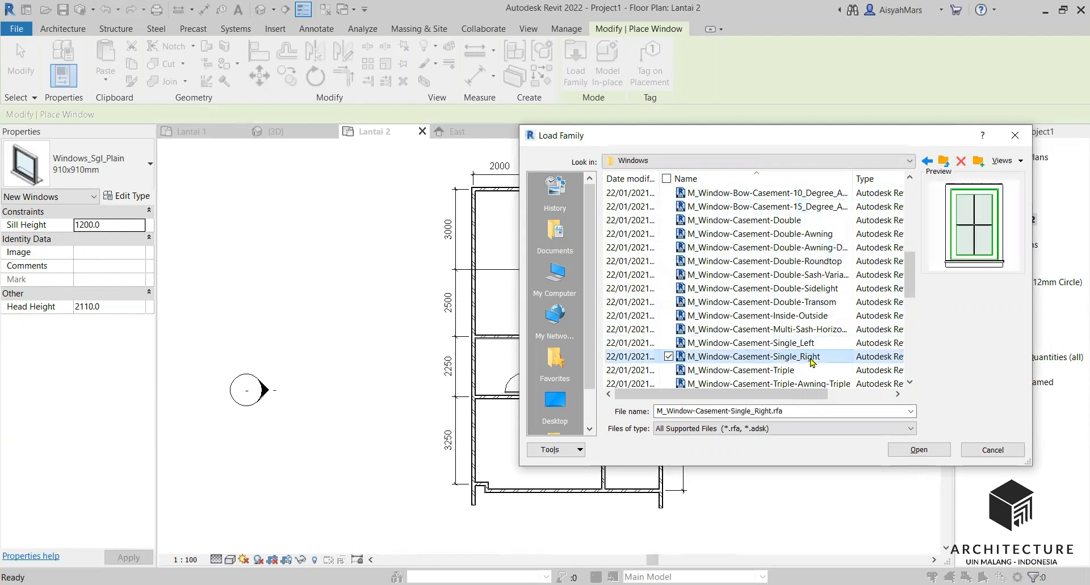
scroll(787, 356, down, 4)
click(754, 372)
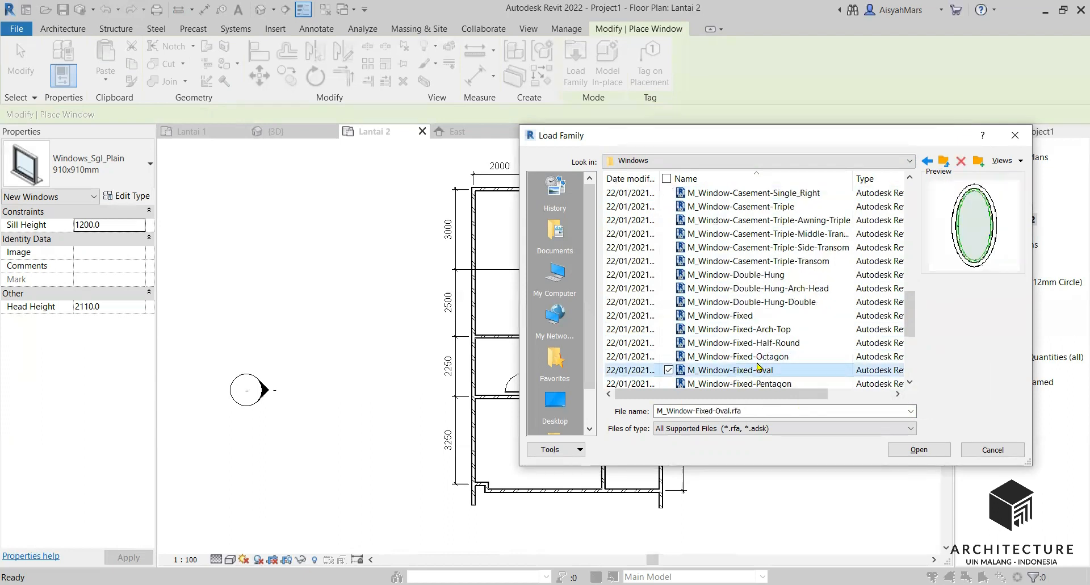
scroll(755, 372, down, 4)
click(760, 356)
click(762, 369)
scroll(761, 356, up, 7)
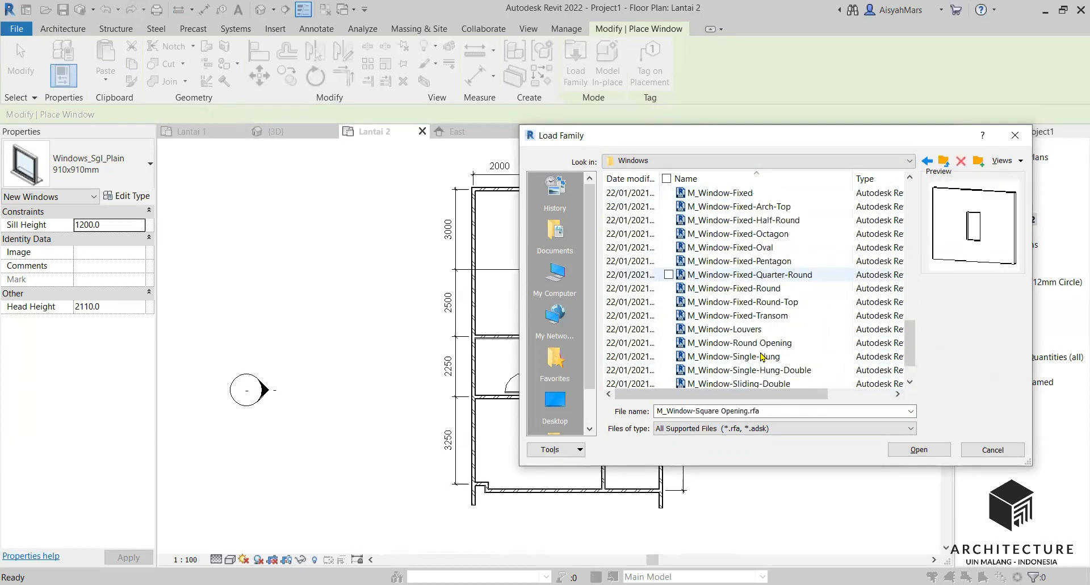
click(766, 329)
click(774, 316)
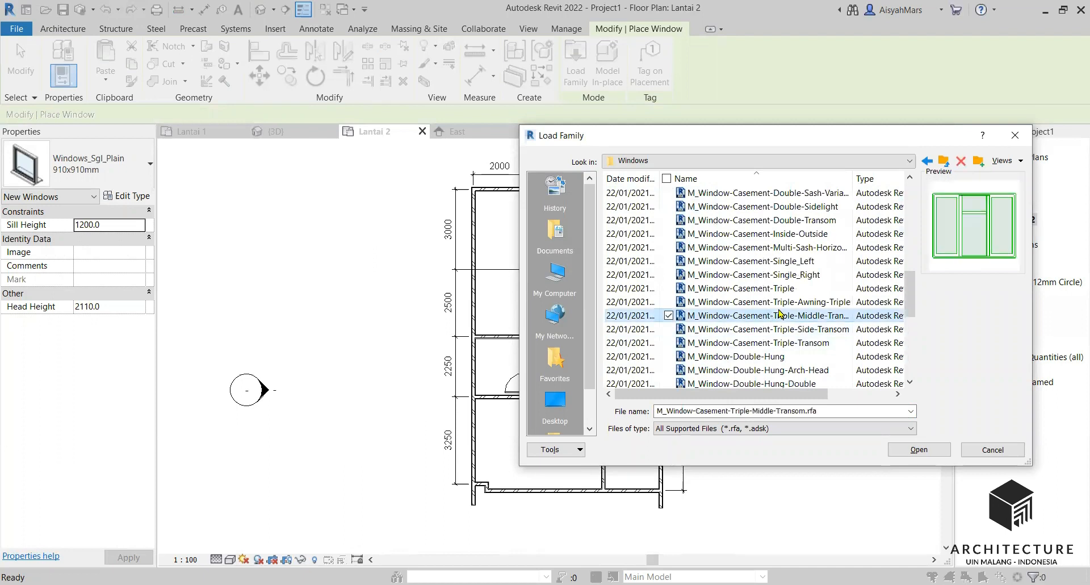
click(776, 302)
Load the M_Window-Casement-Single_Right family with its 600 x 750mm type
click(778, 261)
click(780, 278)
scroll(780, 281, up, 1)
scroll(780, 295, down, 1)
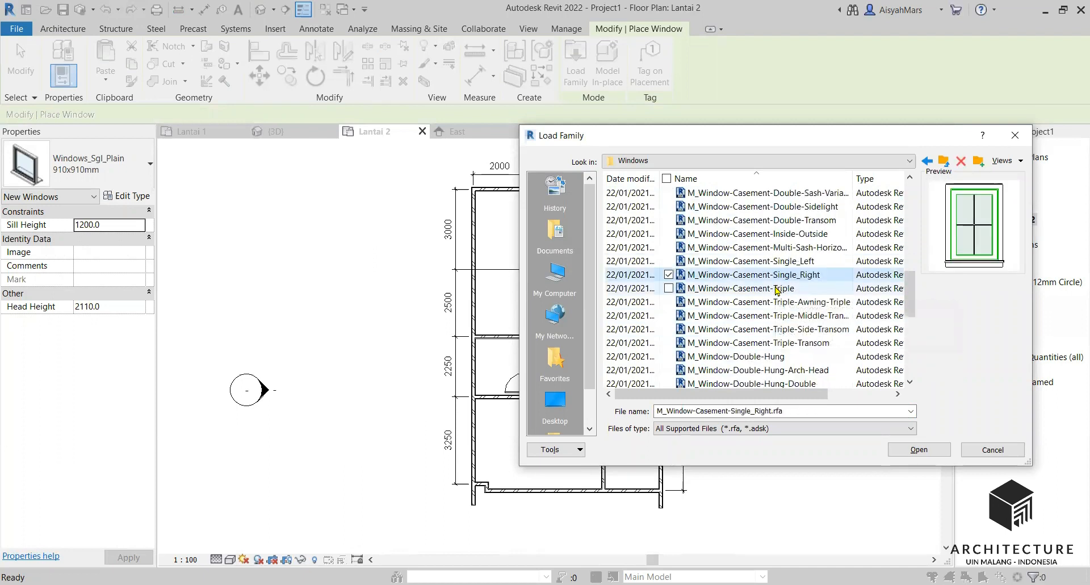
click(903, 456)
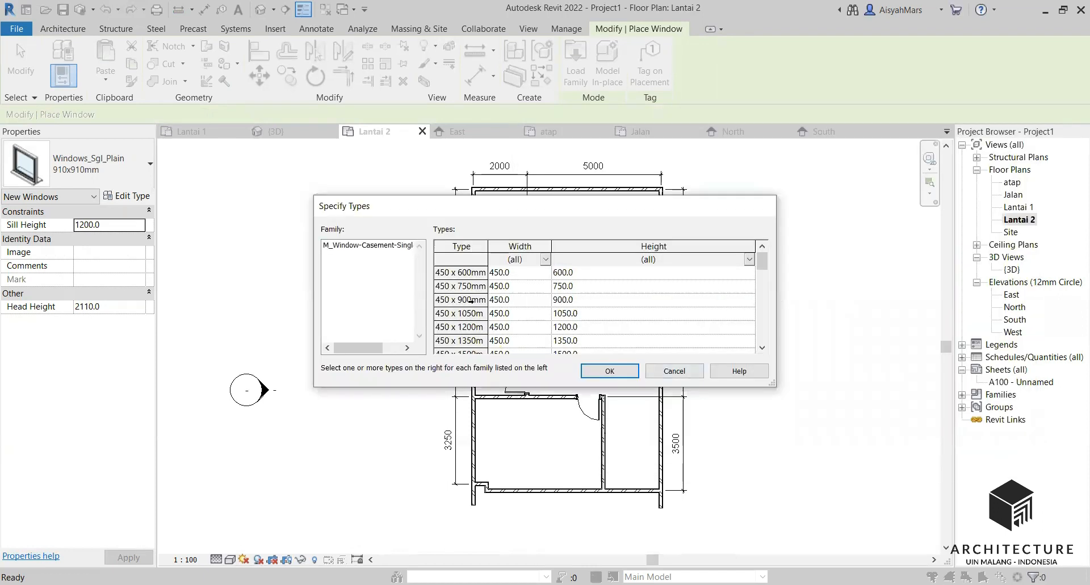
scroll(470, 301, down, 6)
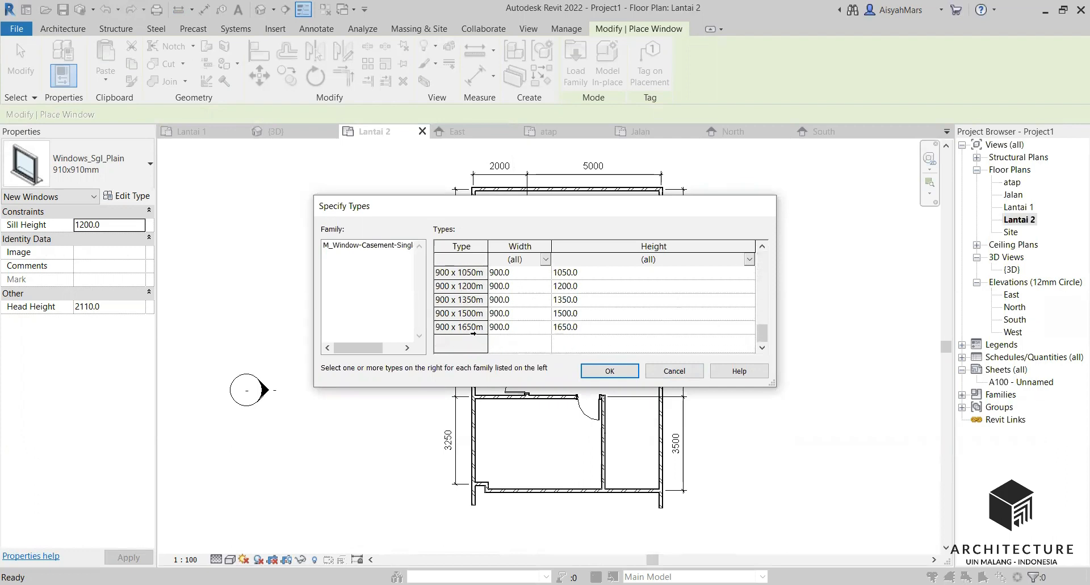
scroll(474, 333, up, 5)
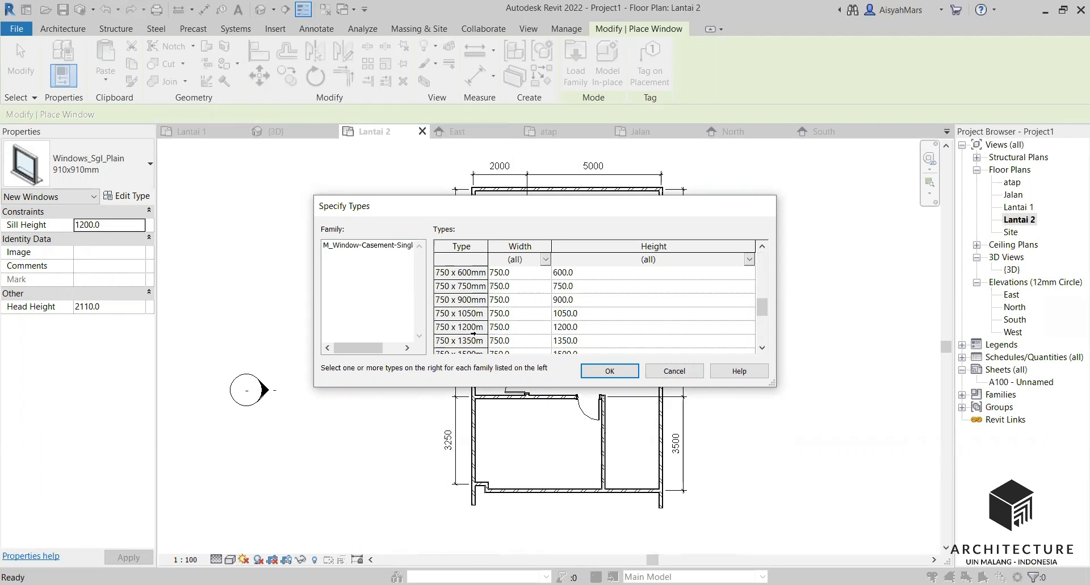
scroll(472, 333, up, 3)
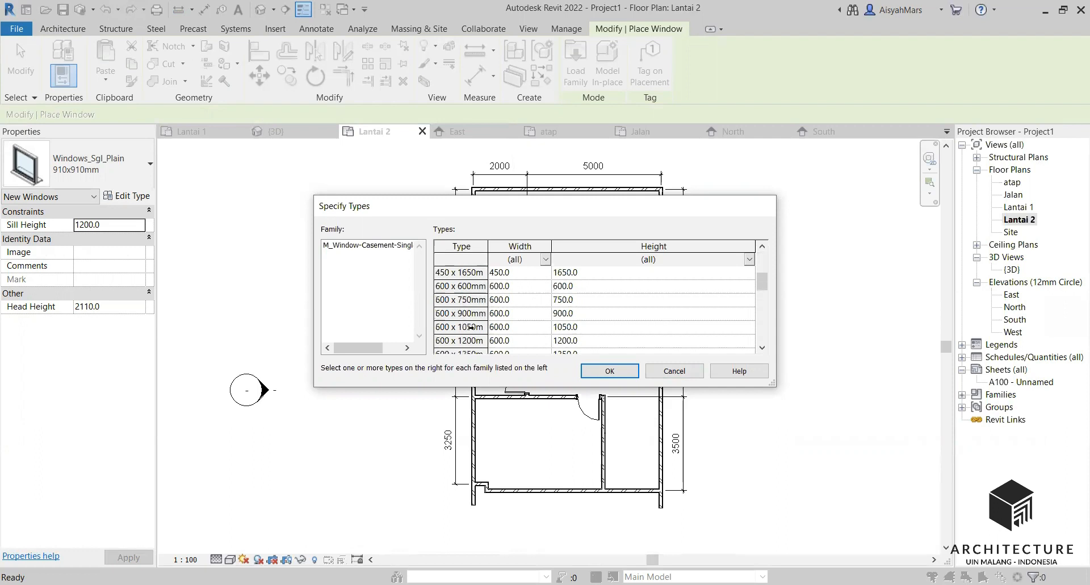
scroll(473, 333, down, 1)
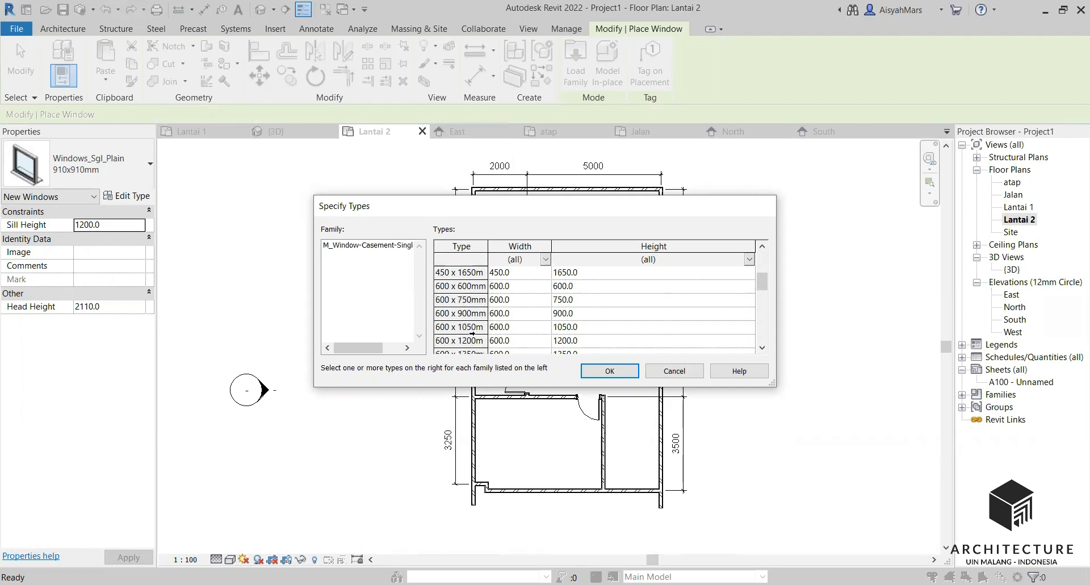
click(463, 300)
click(609, 371)
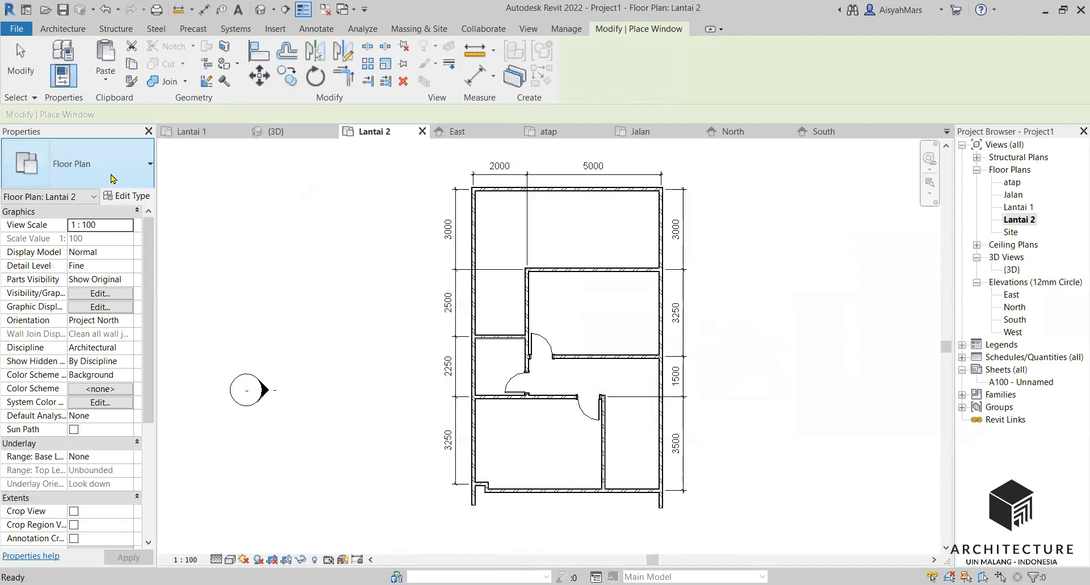
Place a 600 x 750mm M_Window-Casement-Single_Right window in the small west room's exterior wall, next to its south corner
click(112, 178)
click(70, 28)
click(118, 63)
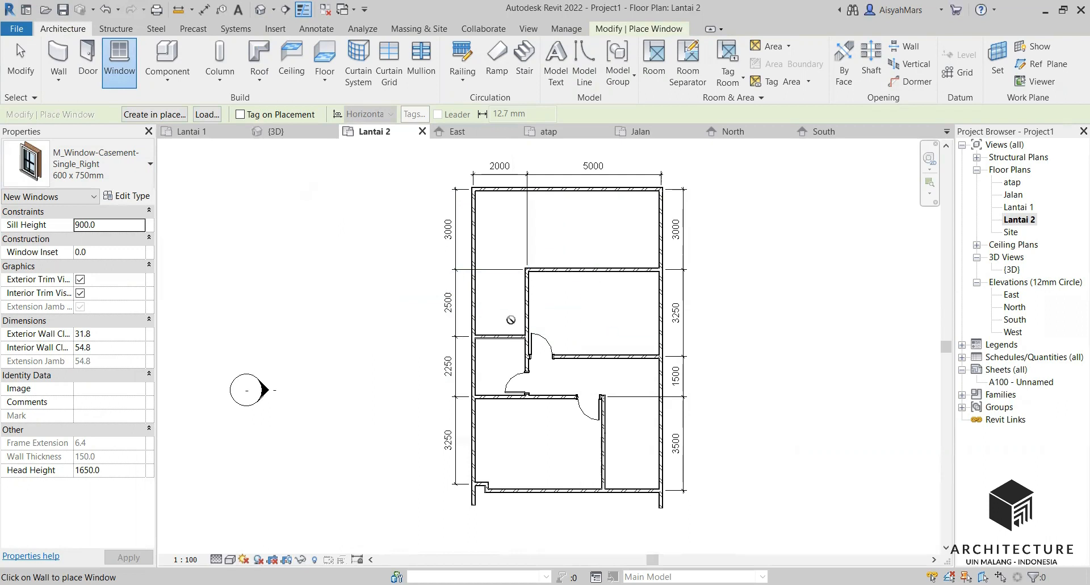
scroll(475, 378, up, 3)
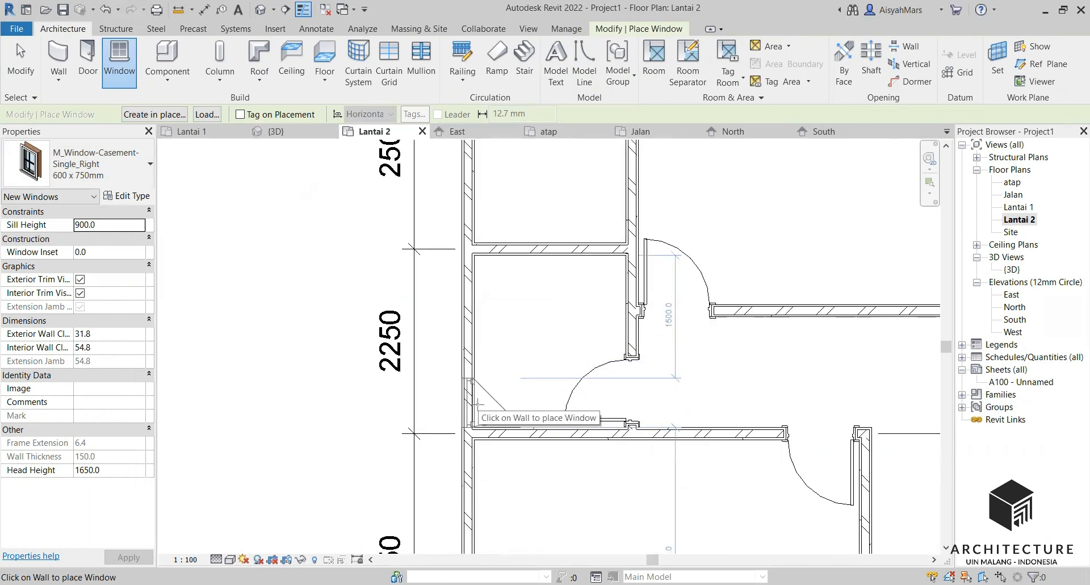
click(478, 404)
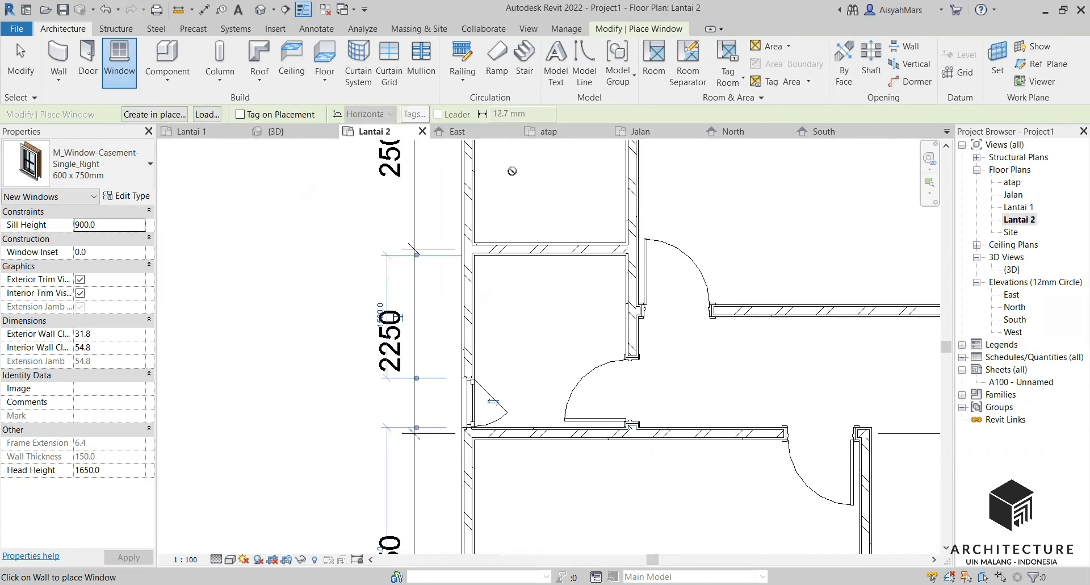
Place a Windows_Sgl_Plain 1360x1210mm window centred in the southwest room's south wall, 1420 mm from the wall corner and the partition
scroll(506, 176, down, 1)
click(103, 165)
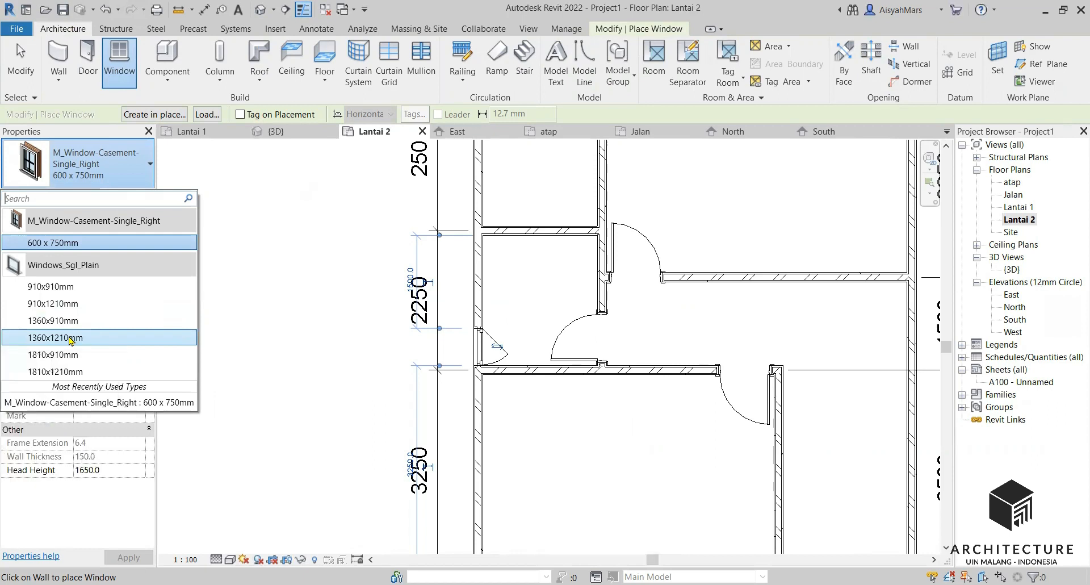
click(71, 337)
scroll(549, 376, down, 3)
scroll(549, 376, up, 4)
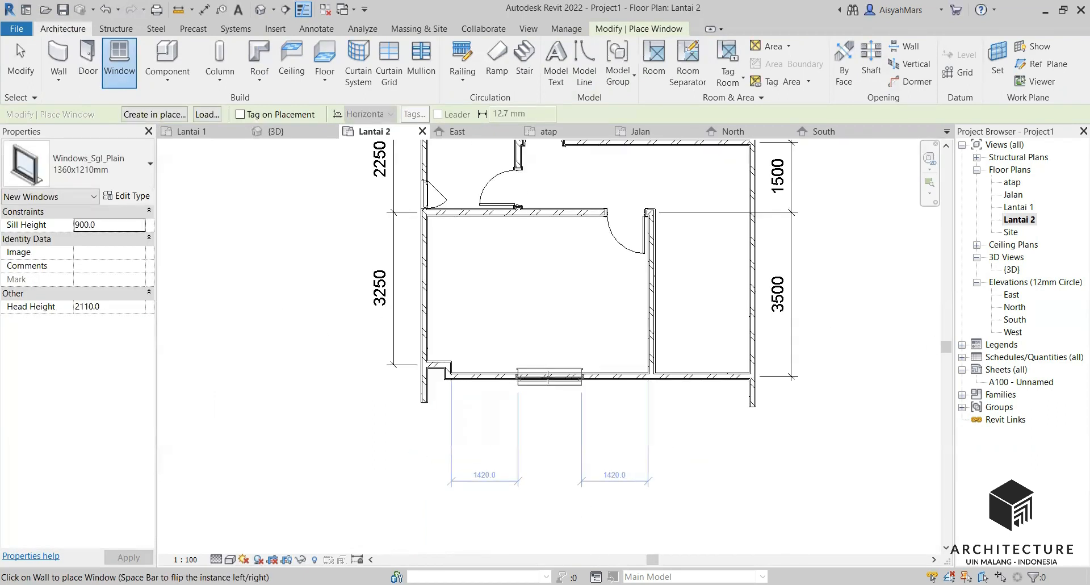
scroll(548, 376, up, 2)
click(550, 376)
scroll(542, 327, down, 2)
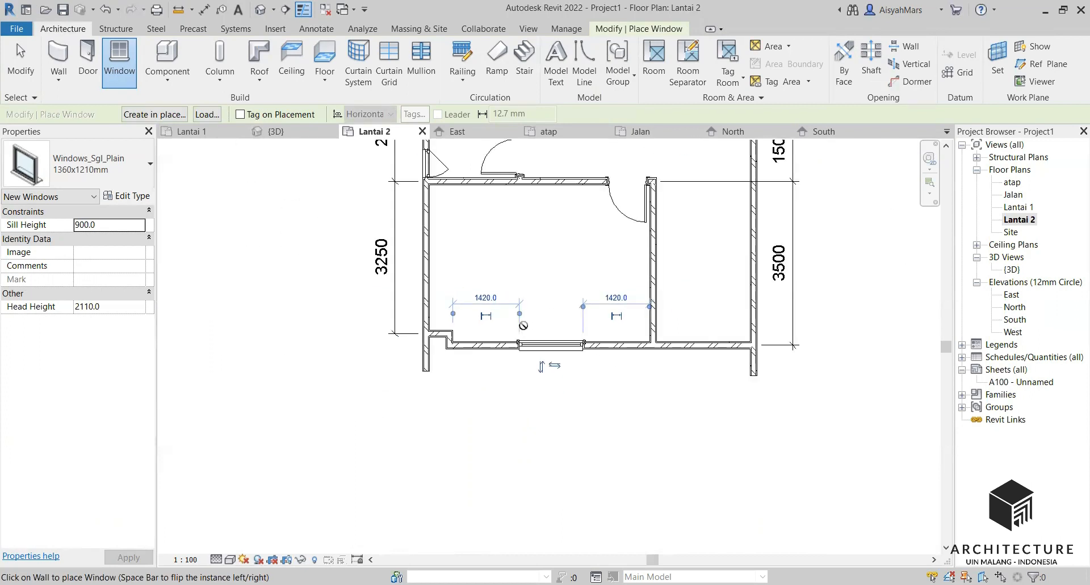
Place a 600 x 750mm M_Window-Casement-Single_Right window centred in the narrow southeast room's south wall, 700 mm from both sides
scroll(193, 304, down, 2)
click(151, 164)
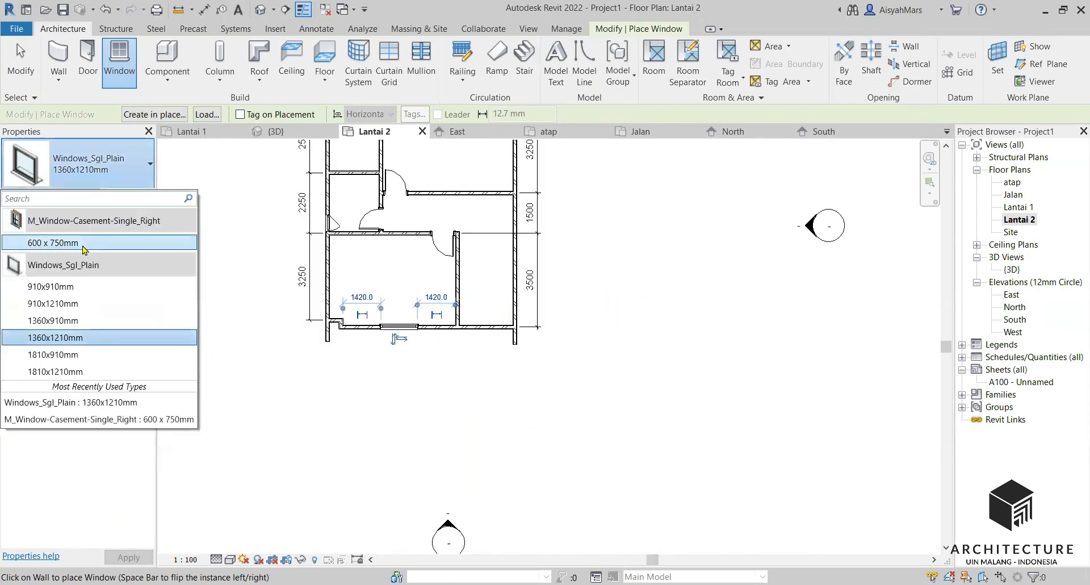
click(63, 173)
scroll(517, 321, up, 4)
scroll(458, 406, down, 2)
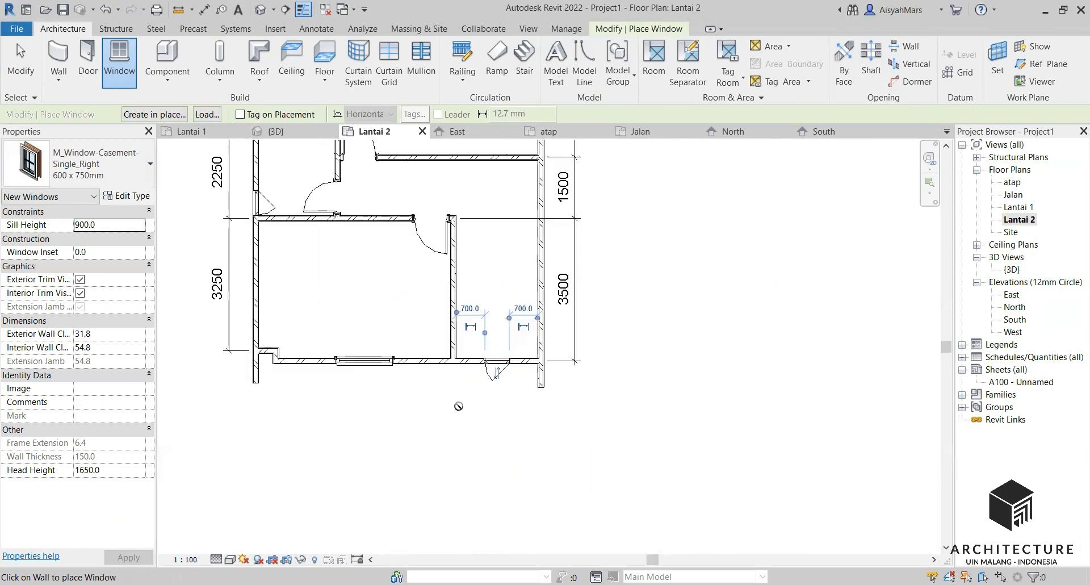
Place two Windows_Sgl_Plain 910x1210mm windows in the northeast bedroom's north wall, one at the west corner and one 1515 mm from it and the east wall
scroll(779, 289, down, 3)
scroll(797, 397, up, 3)
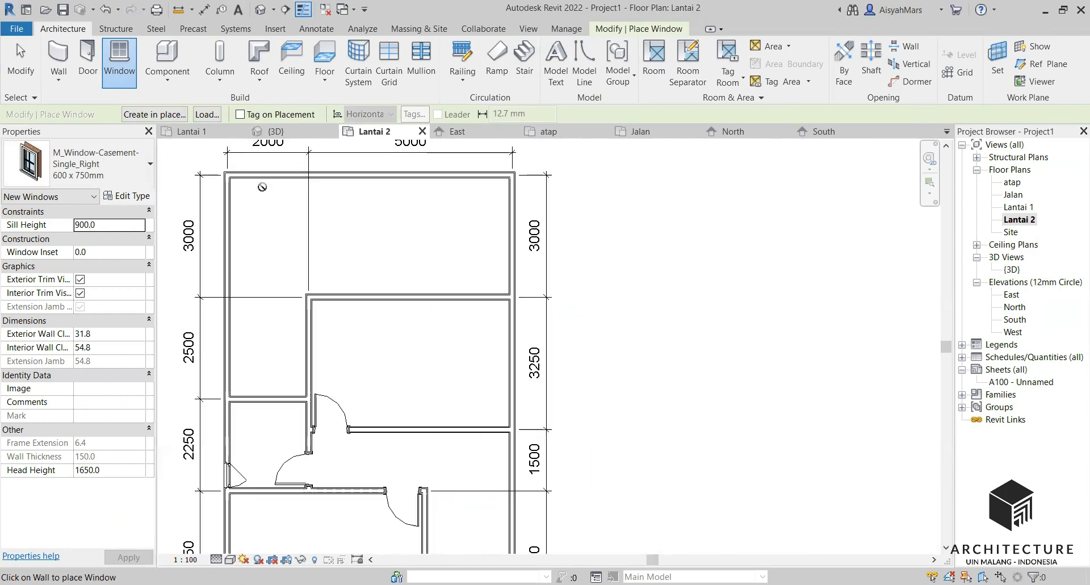
click(122, 164)
click(79, 311)
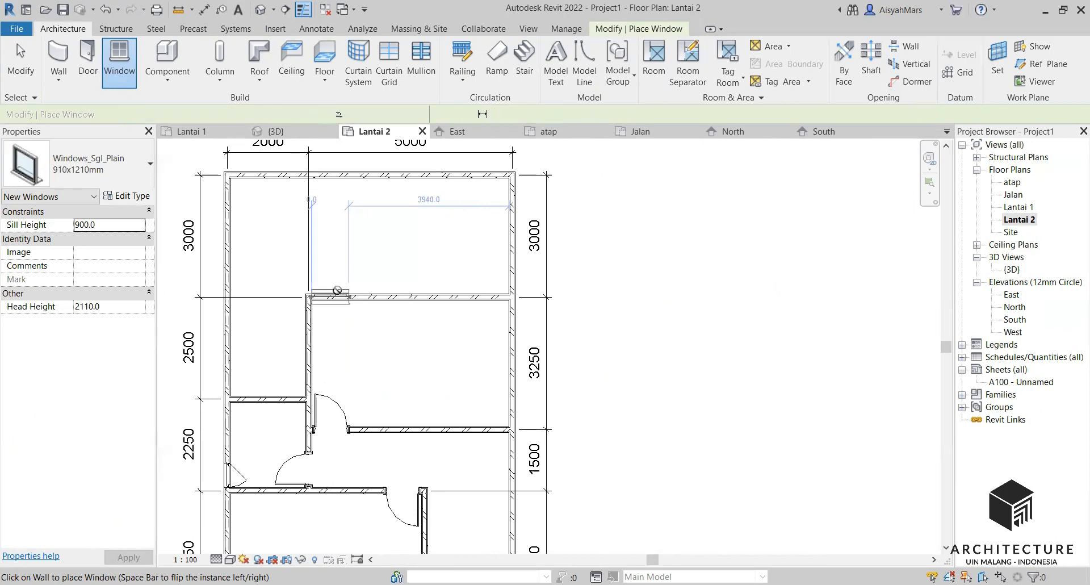
click(329, 297)
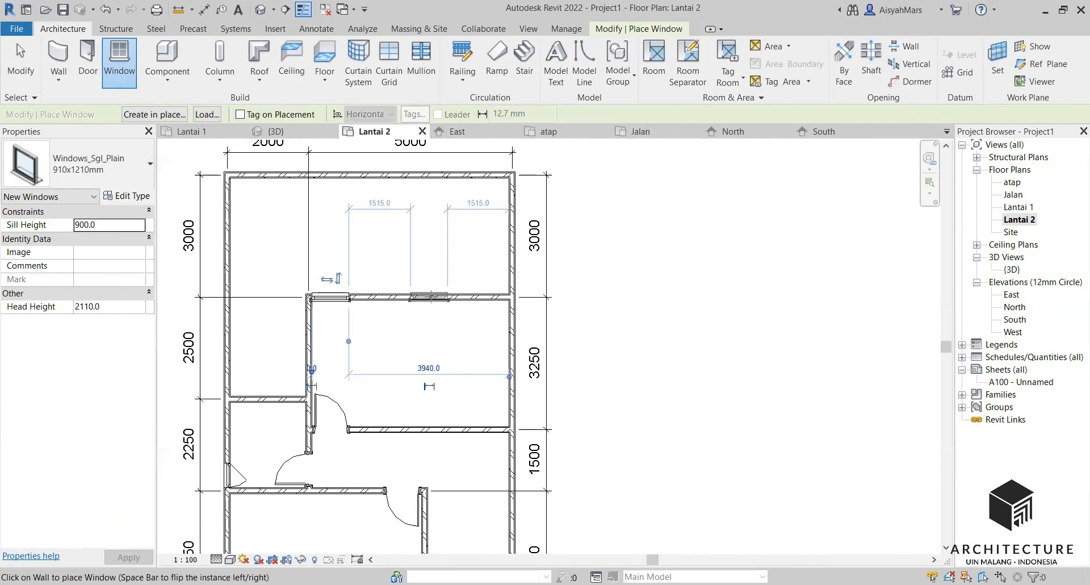
click(429, 296)
scroll(329, 296, up, 4)
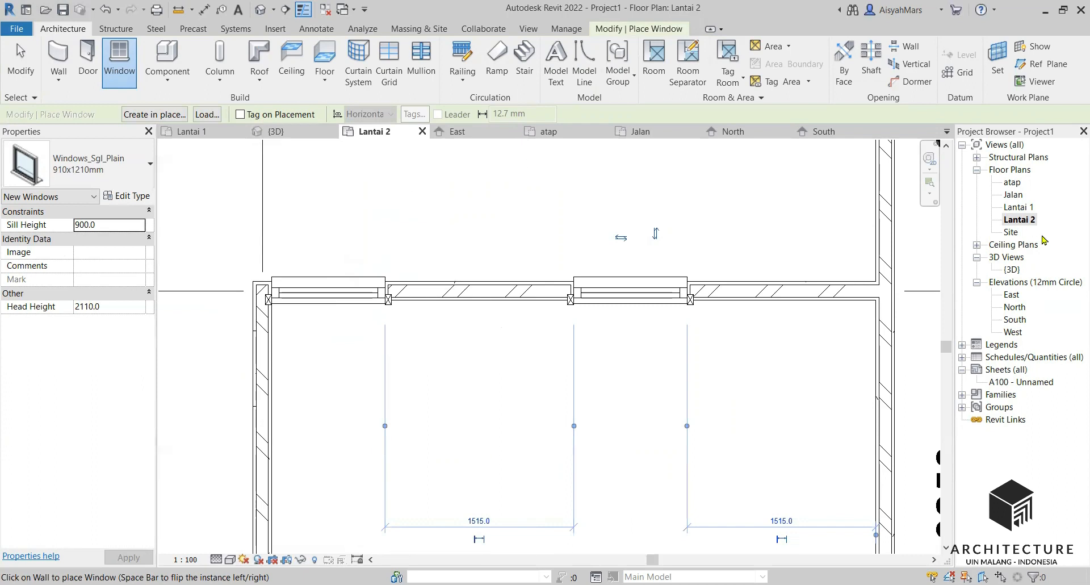
Open the 3D view and examine the windows in the upper front facade
double_click(1012, 269)
scroll(642, 488, up, 5)
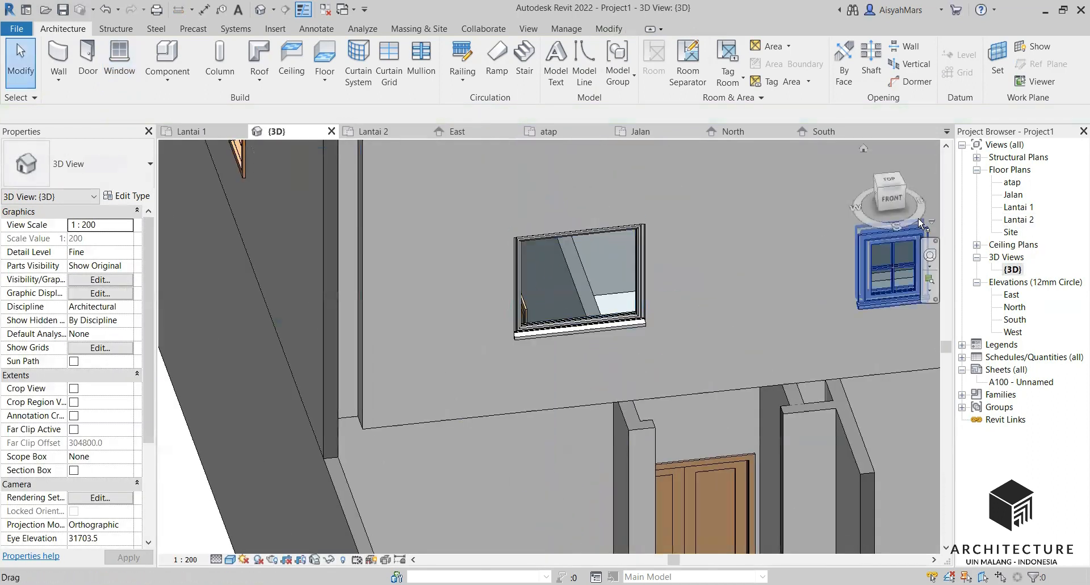
click(889, 181)
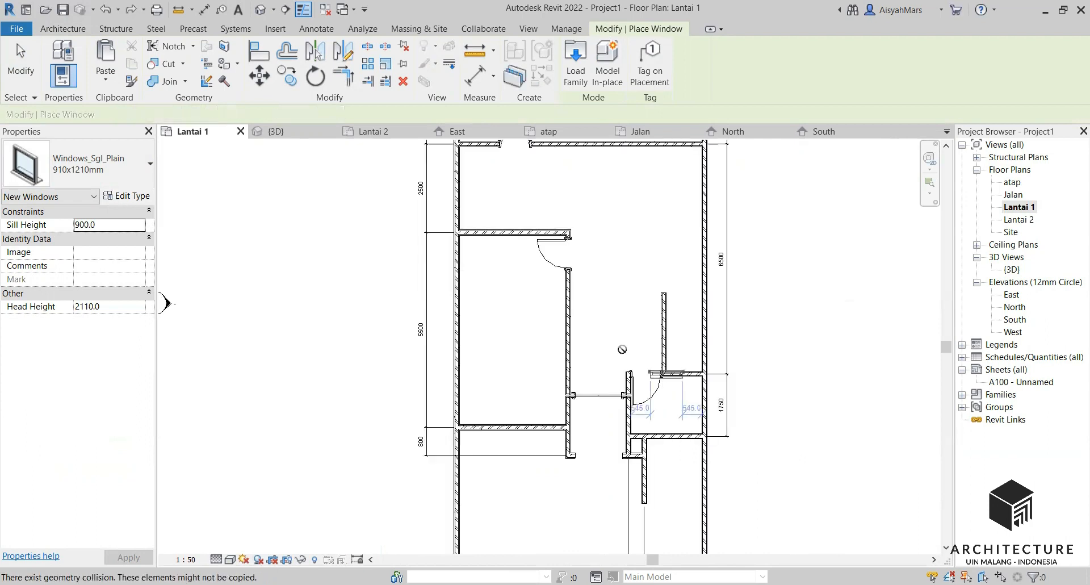
scroll(505, 230, up, 3)
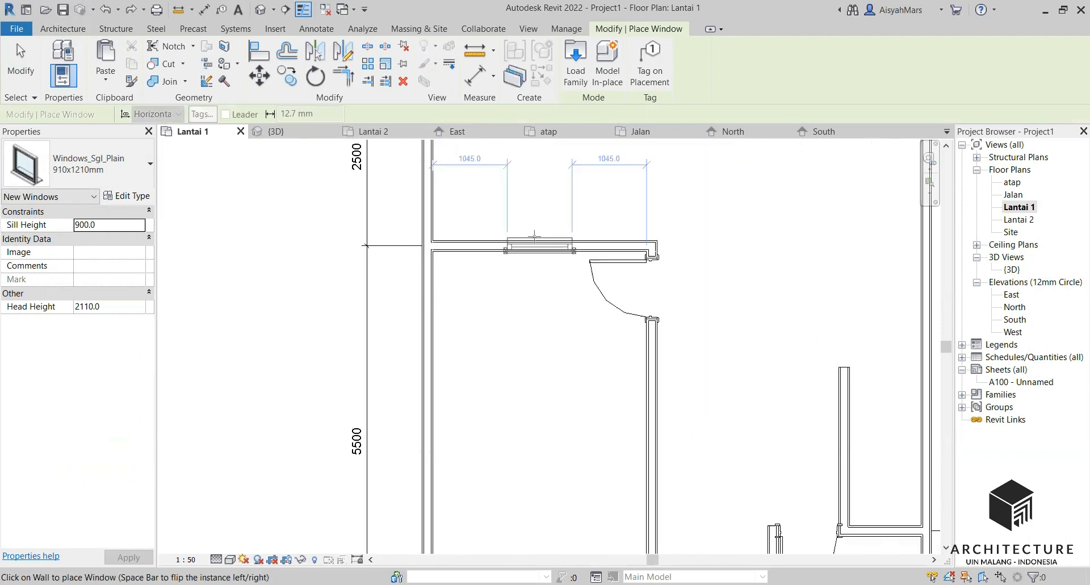
click(532, 255)
click(532, 255)
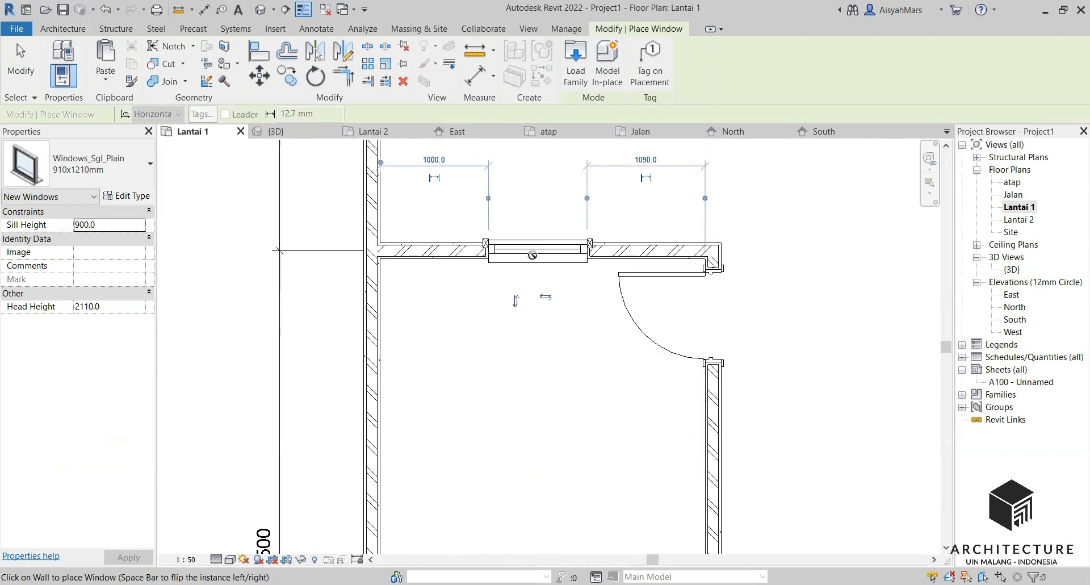
key(ctrl+z)
Place a Windows_Sgl_Plain 910x1210mm window centred in the Lantai 1 west room's north wall, 1045 mm from each end
click(538, 257)
click(538, 257)
scroll(534, 255, down, 2)
scroll(523, 248, up, 2)
Place a 600 x 750mm M_Window-Casement-Single_Right window in the small southeast room's south wall, against the east wall
scroll(525, 249, down, 1)
scroll(526, 249, down, 3)
click(77, 163)
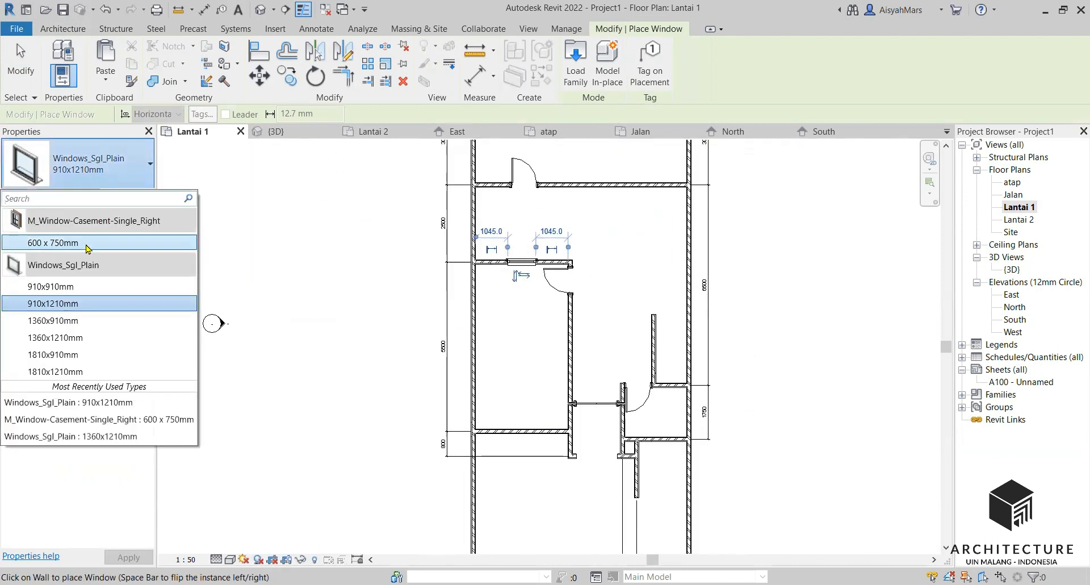
click(57, 238)
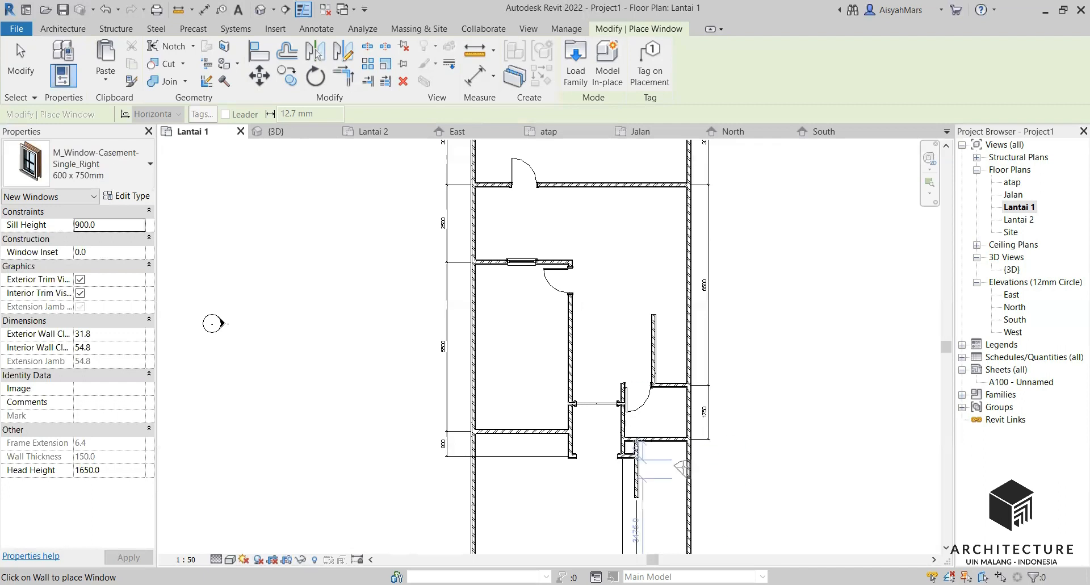
scroll(686, 471, up, 2)
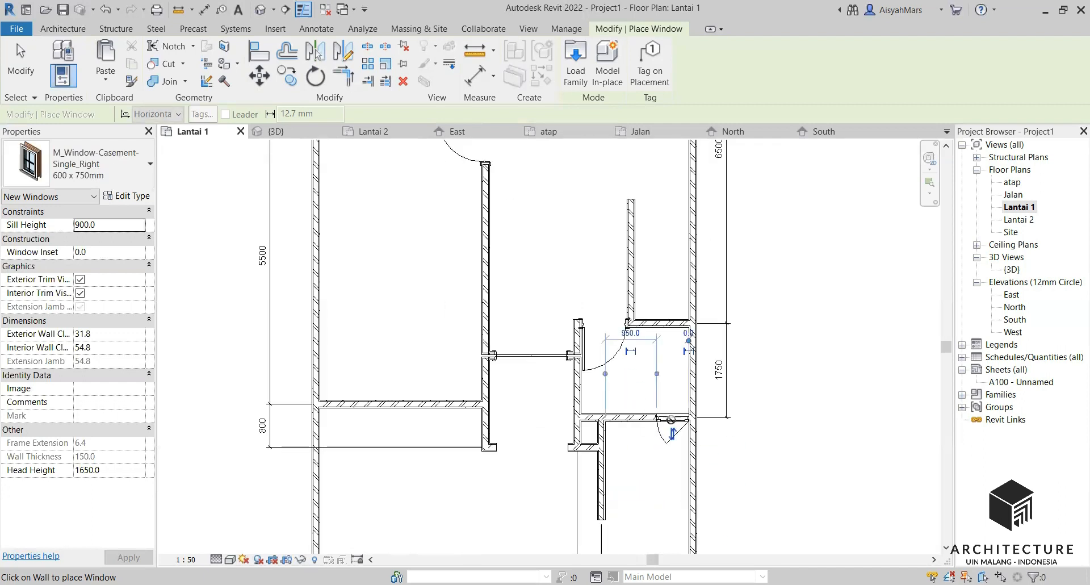
key(Escape)
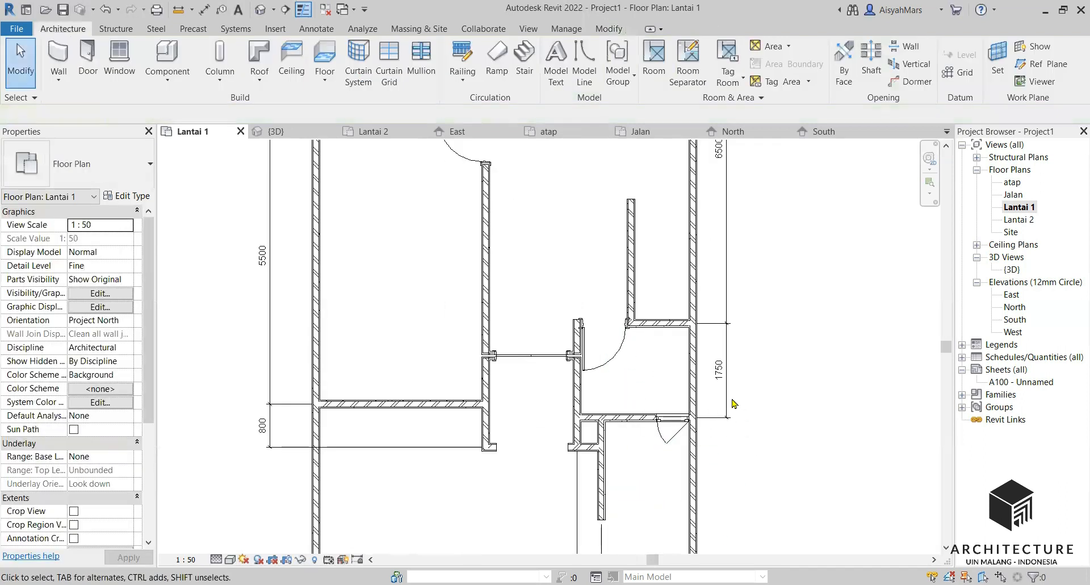
Open the 3D view and examine the doors and windows of the front facade on both floors
double_click(1010, 269)
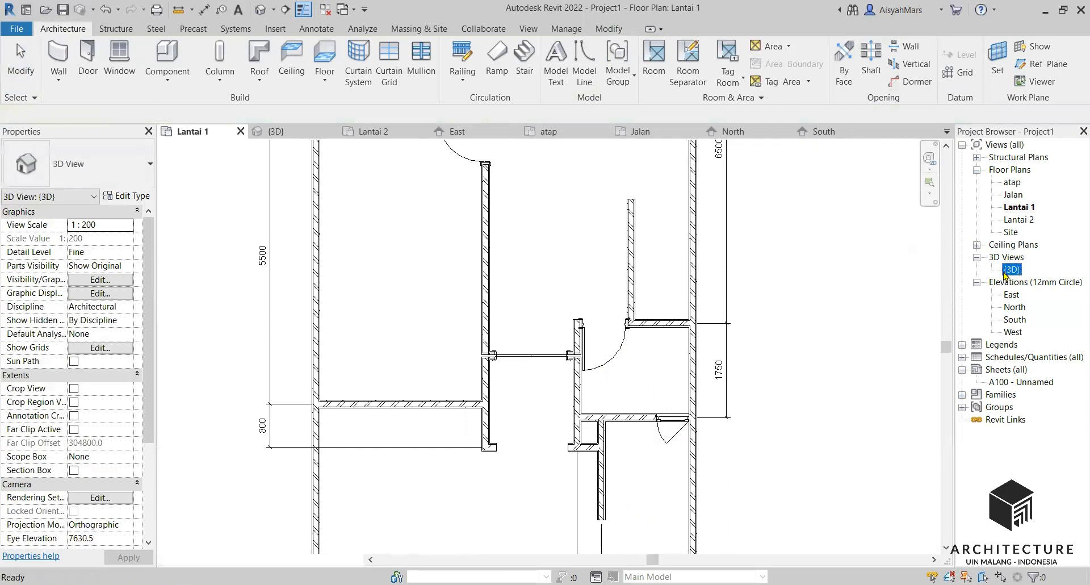
scroll(534, 372, down, 3)
scroll(539, 370, down, 2)
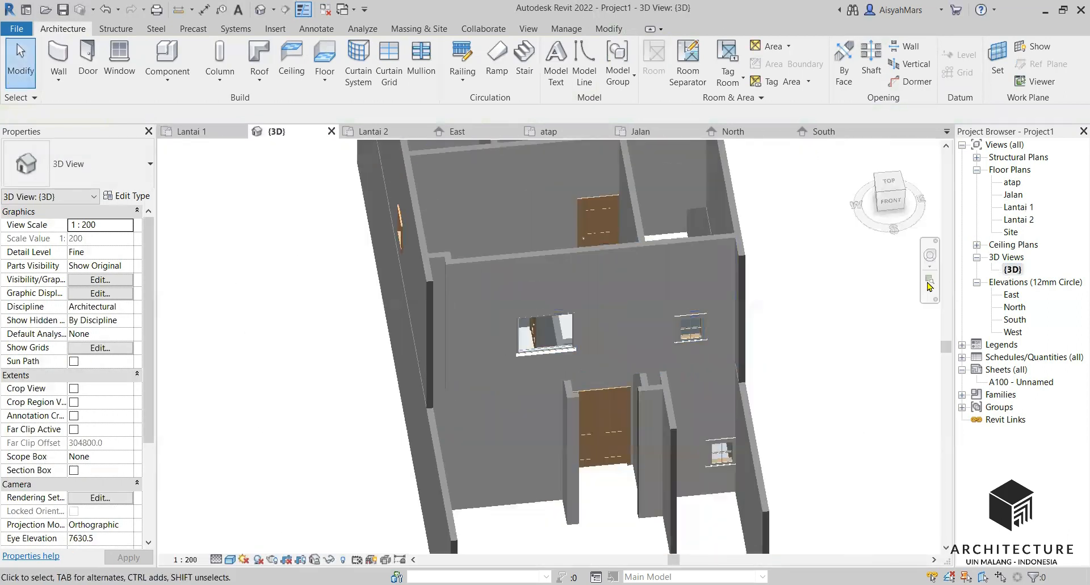
click(890, 200)
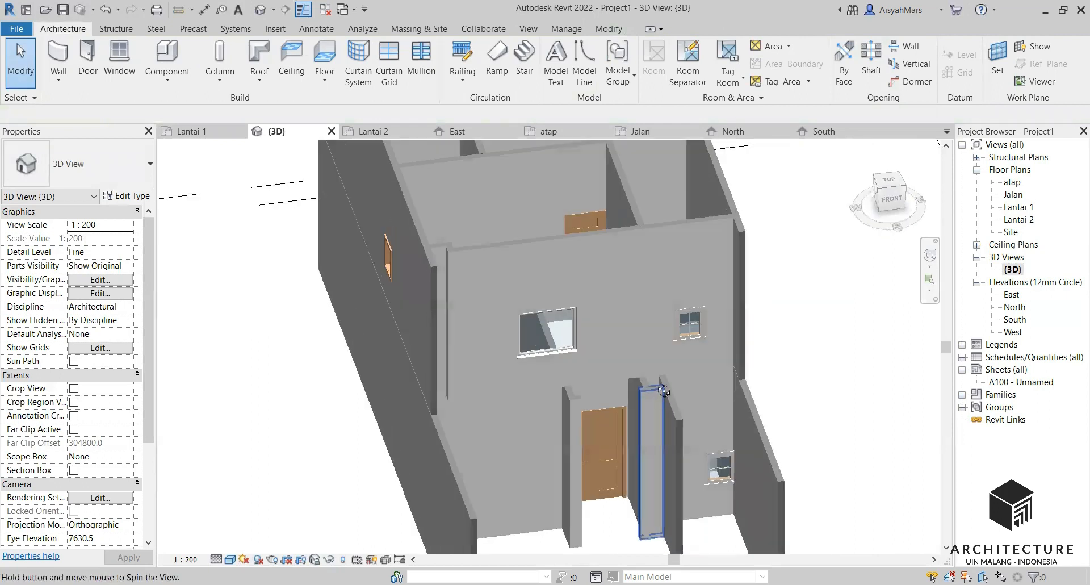
shift+middle_drag(650, 274, 687, 335)
scroll(689, 336, down, 3)
middle_drag(661, 428, 445, 505)
scroll(693, 399, up, 2)
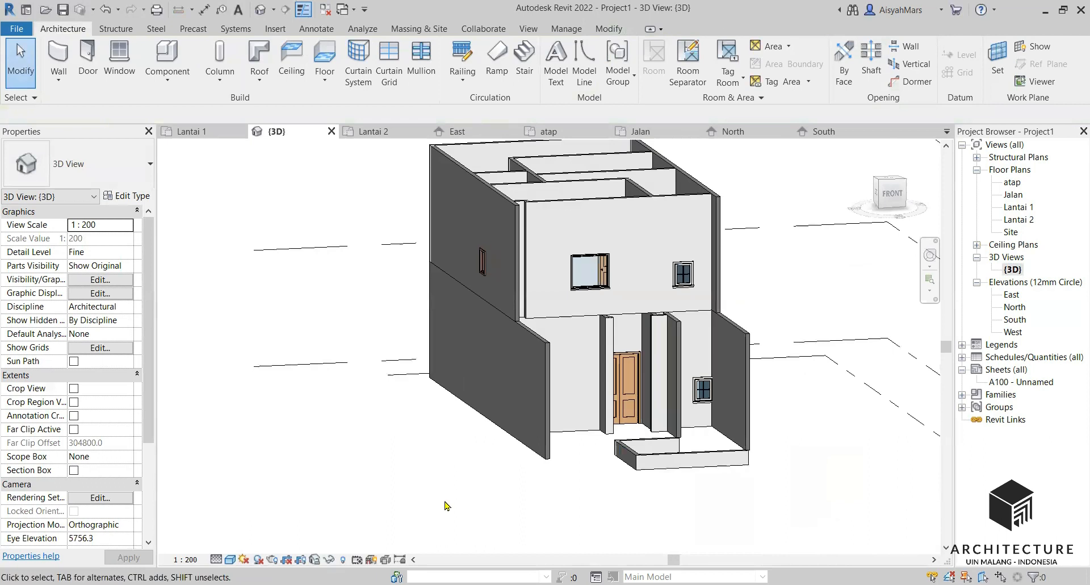
Try the Hidden Line visual style on the 3D view
click(230, 560)
click(270, 501)
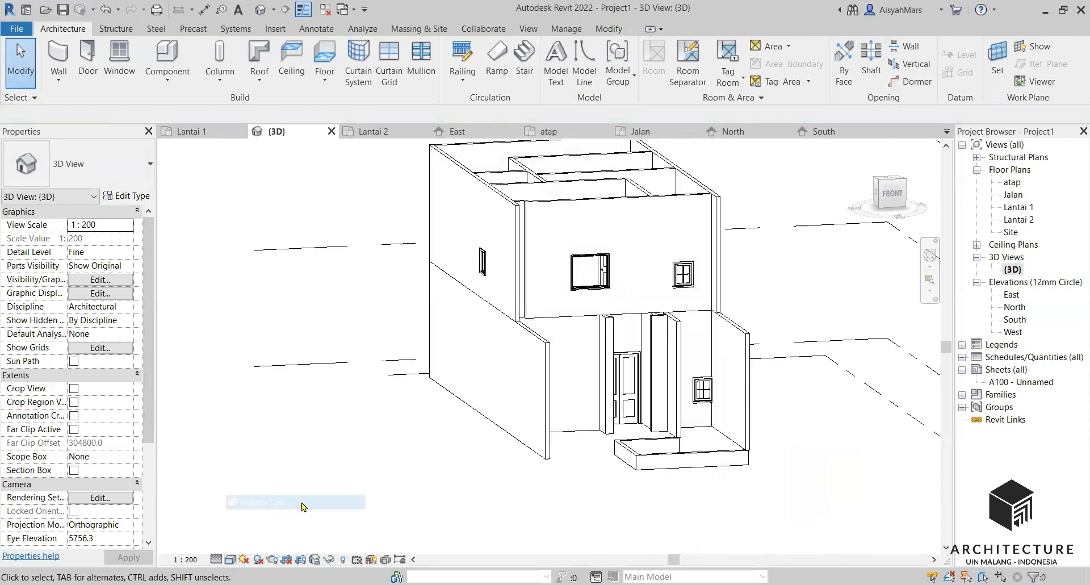
shift+middle_drag(495, 488, 272, 561)
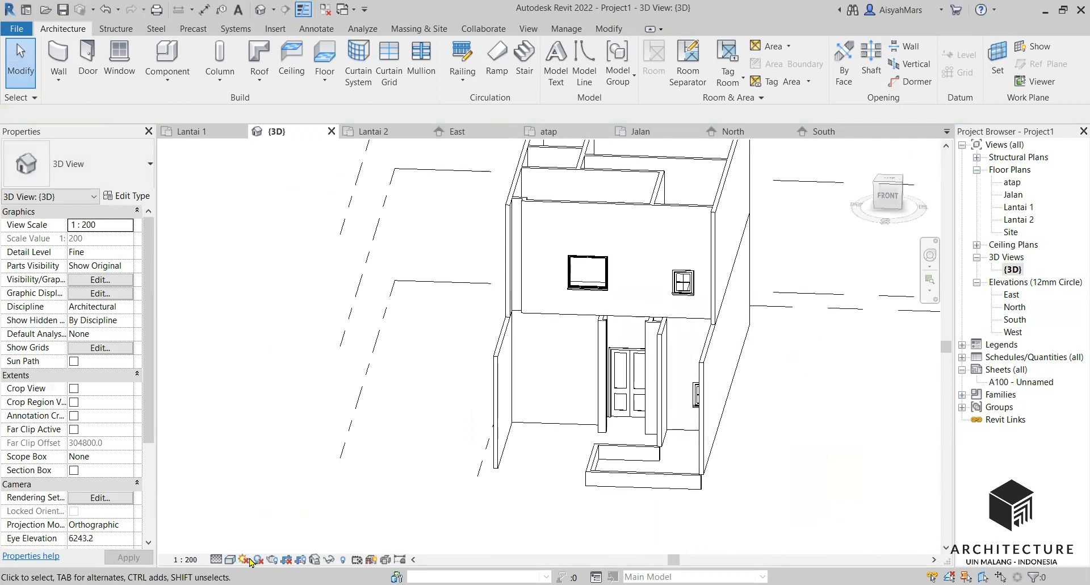
Set the 3D view's visual style to Realistic and examine the front entrance and facade
click(218, 560)
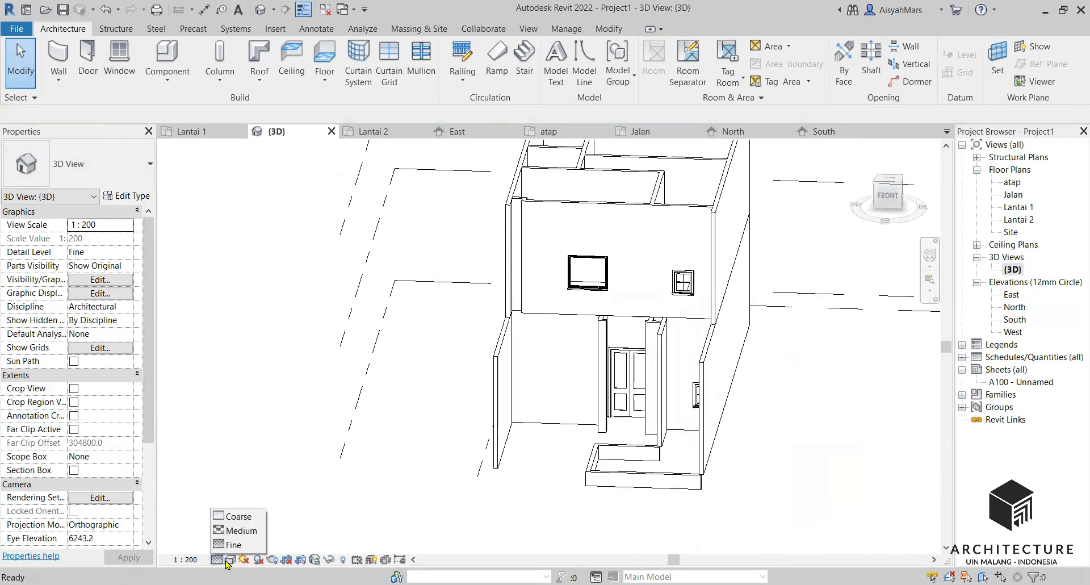
click(228, 560)
click(229, 559)
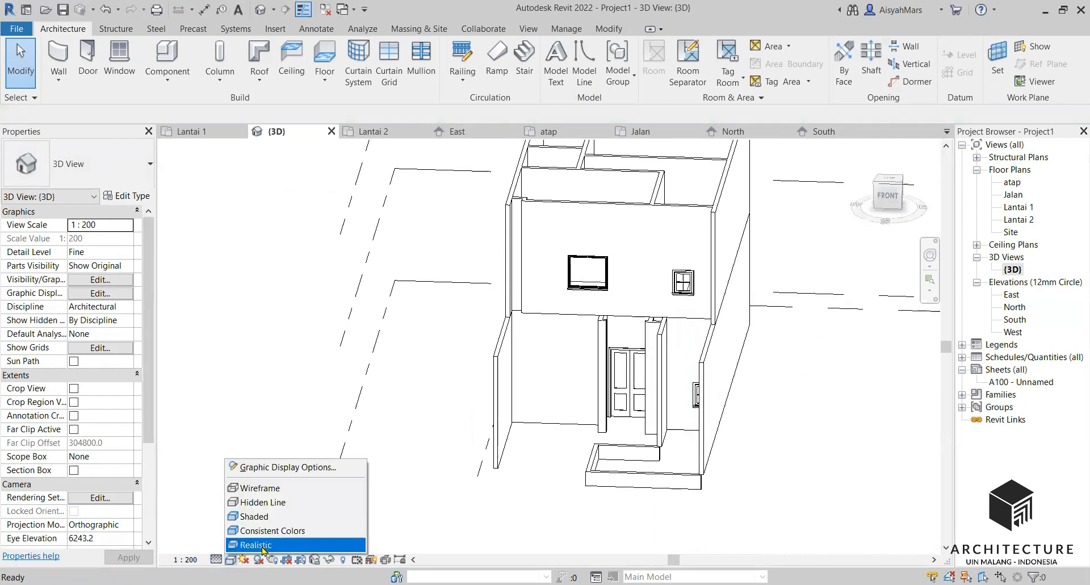
click(255, 545)
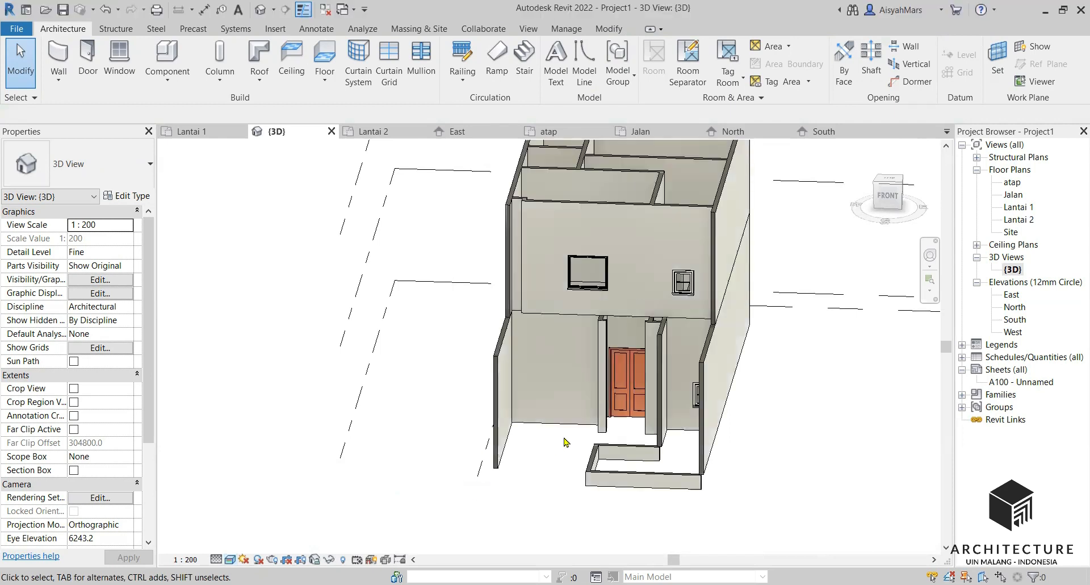
shift+middle_drag(618, 419, 812, 332)
scroll(827, 322, up, 3)
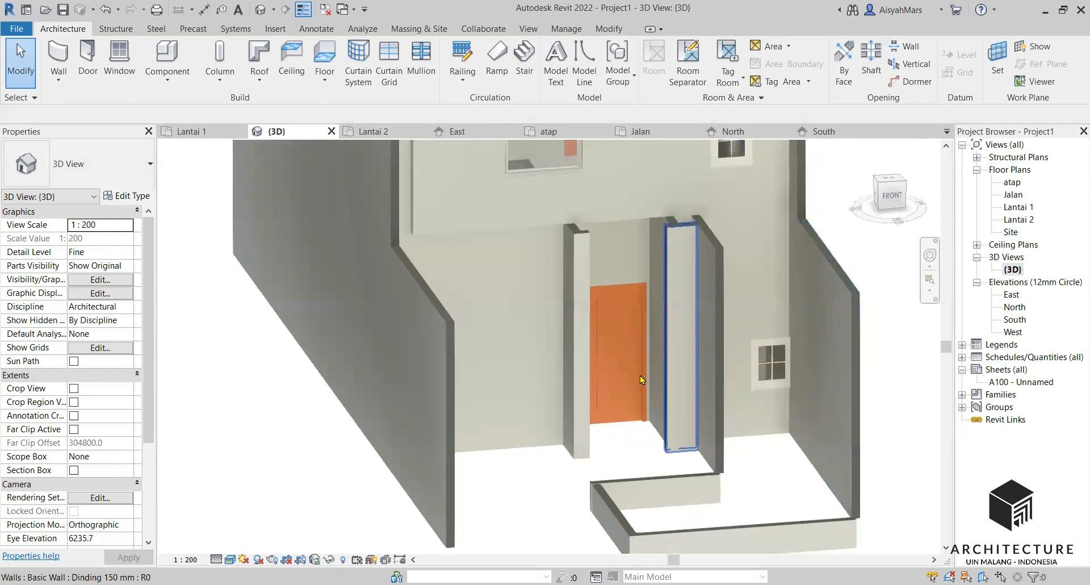
scroll(585, 397, down, 3)
scroll(624, 425, up, 3)
shift+middle_drag(624, 424, 635, 363)
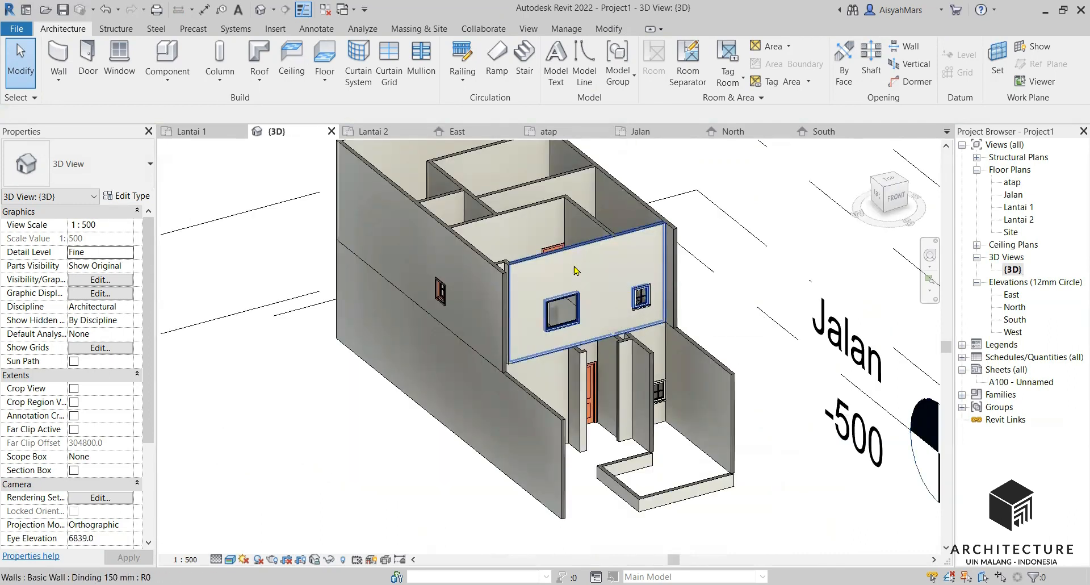
Try the Windows_Sgl_Plain 910x910mm and 1360x1210mm and the M_Window-Casement-Single_Right 600 x 750mm types on the large upper front window
click(563, 316)
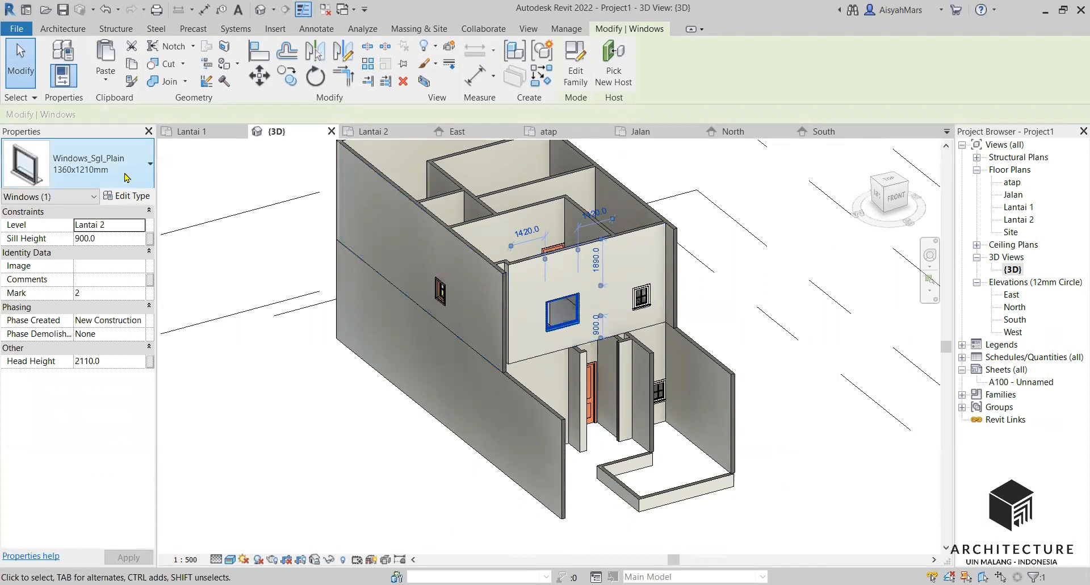
click(126, 177)
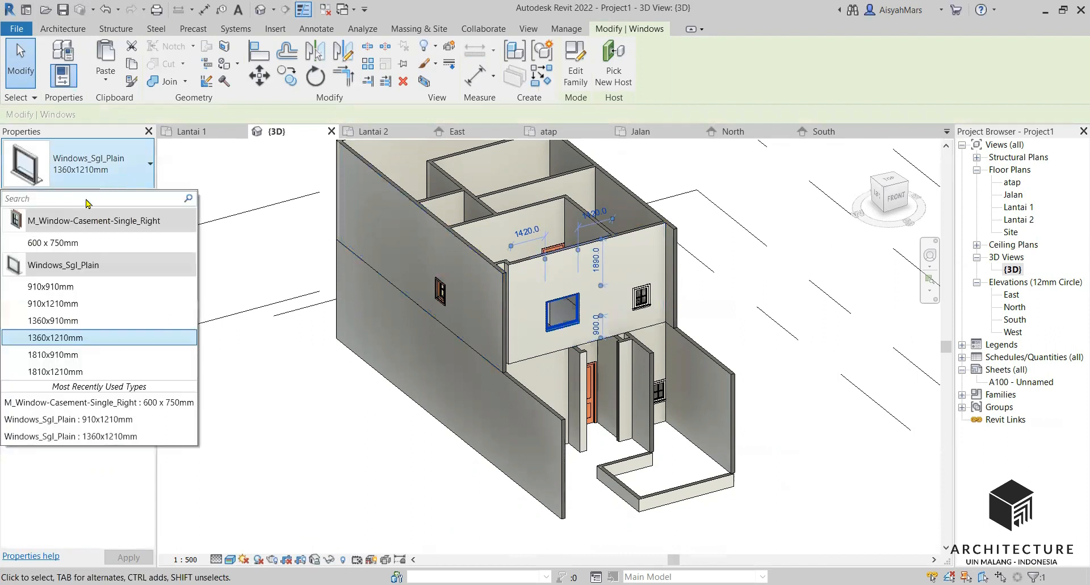
click(87, 290)
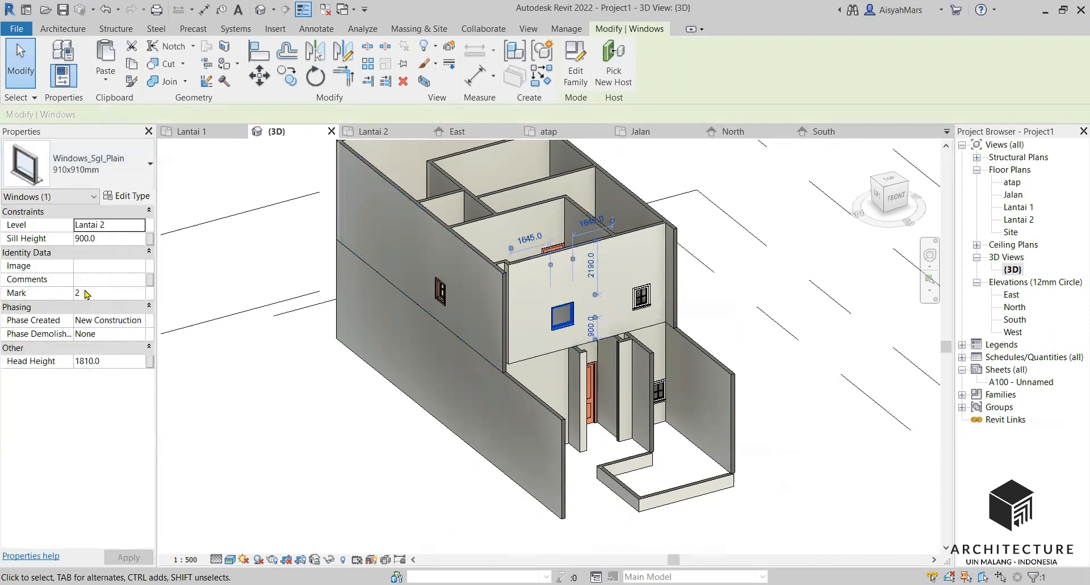
click(102, 176)
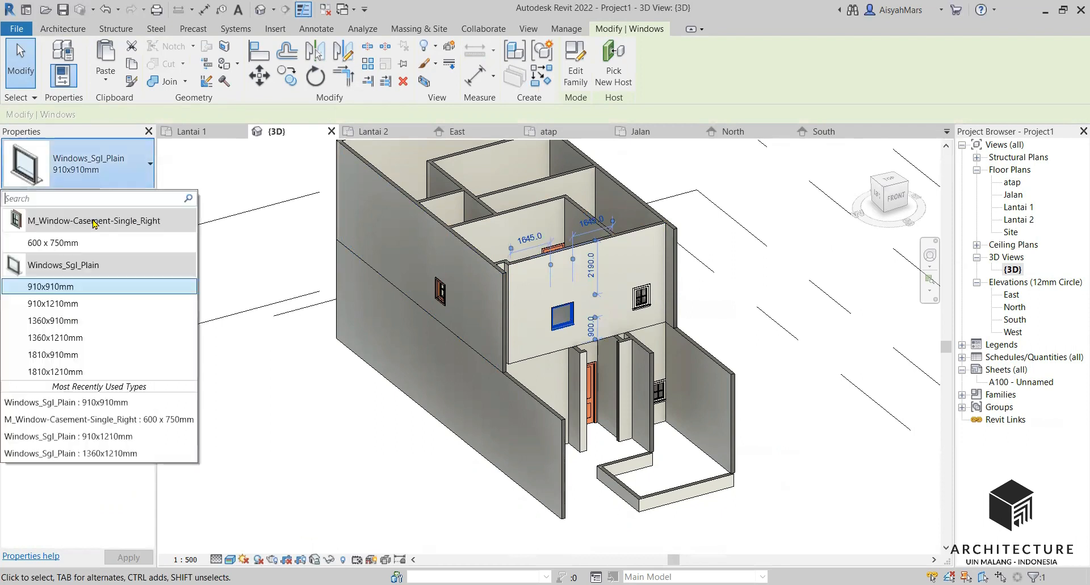
click(62, 343)
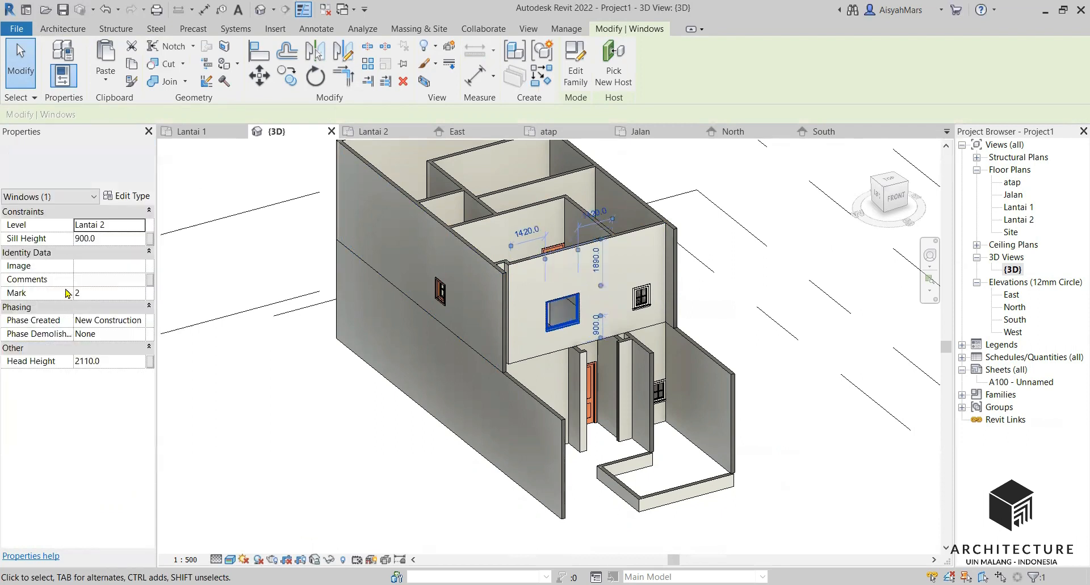
click(101, 169)
click(101, 174)
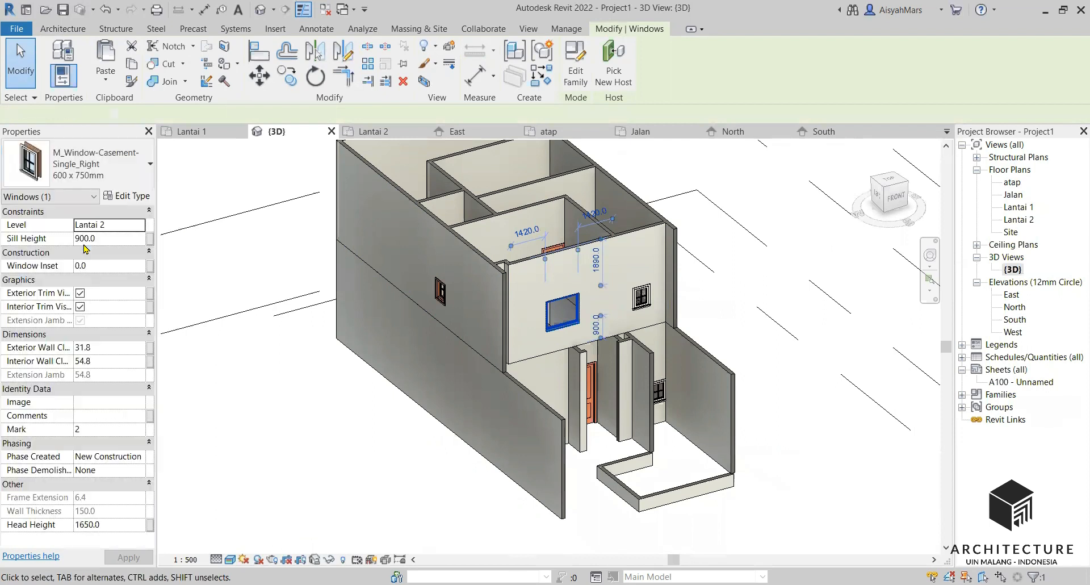
Change the large upper front window to the Windows_Sgl_Plain 1810x910mm type and examine it on the facade
click(101, 170)
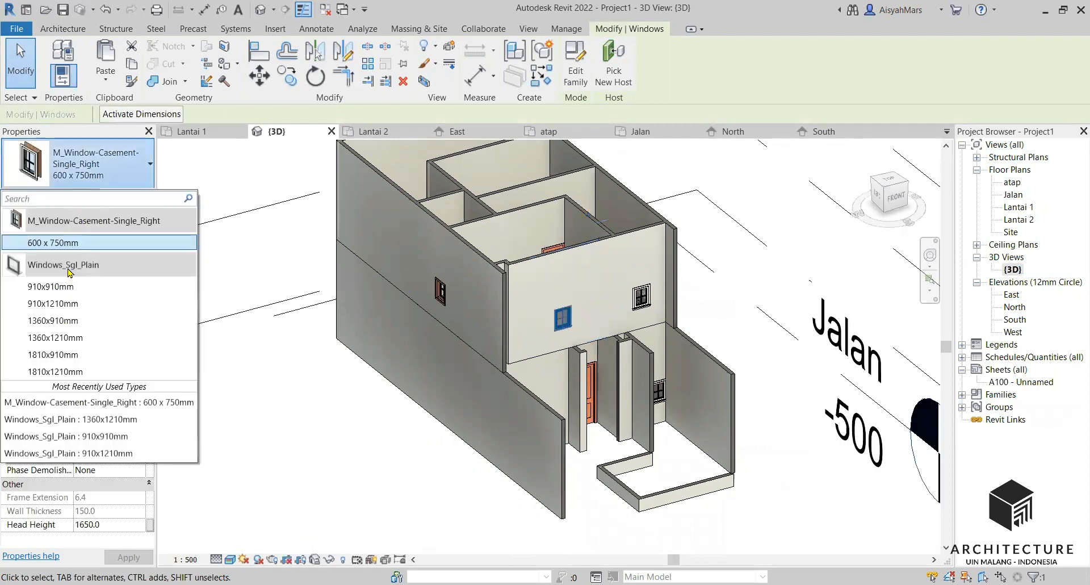
click(63, 355)
click(275, 397)
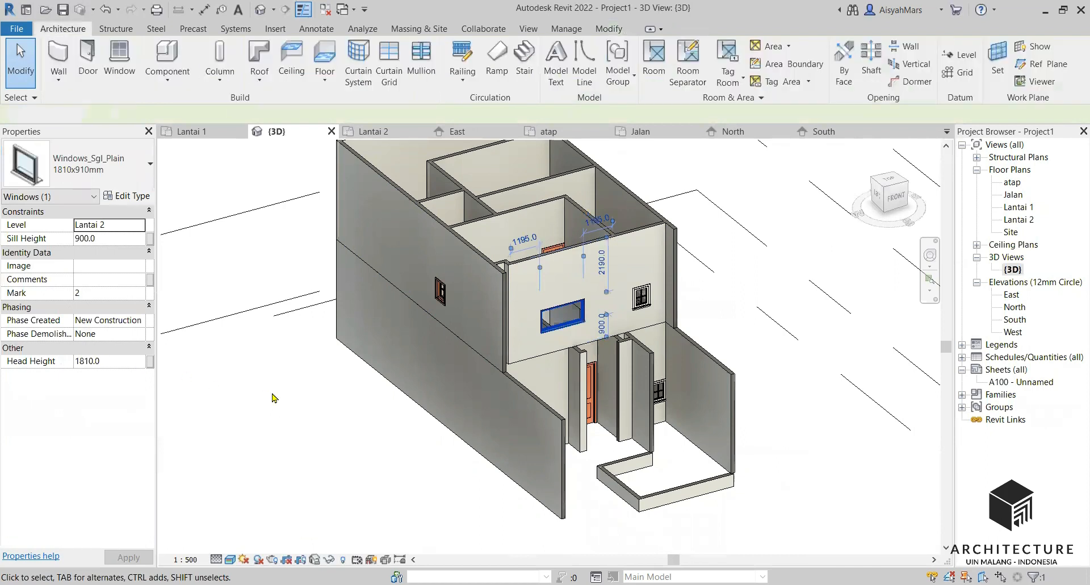
scroll(562, 317, up, 5)
scroll(513, 301, down, 3)
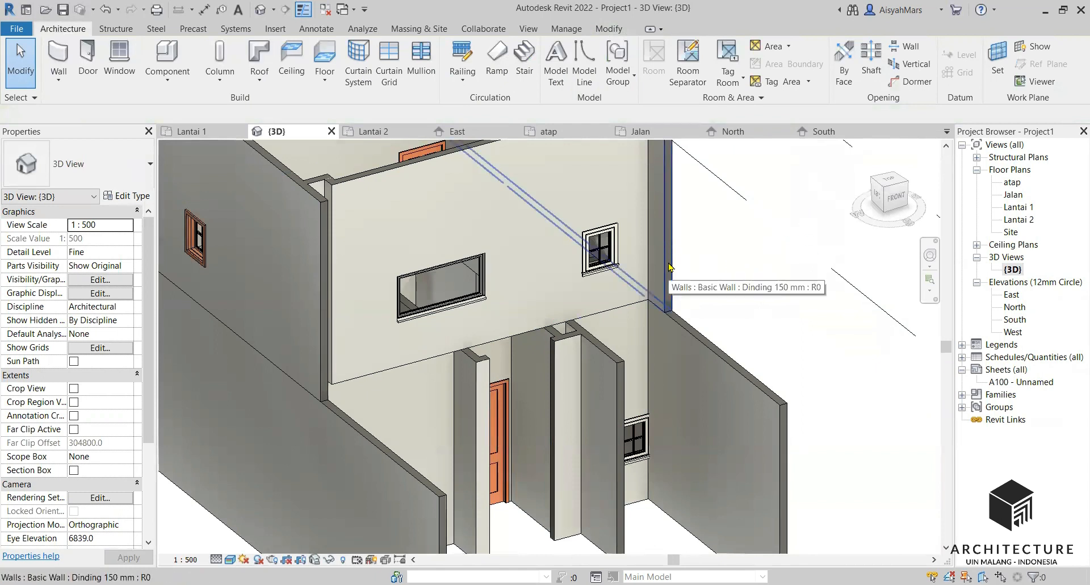
shift+middle_drag(608, 315, 628, 323)
scroll(629, 324, down, 4)
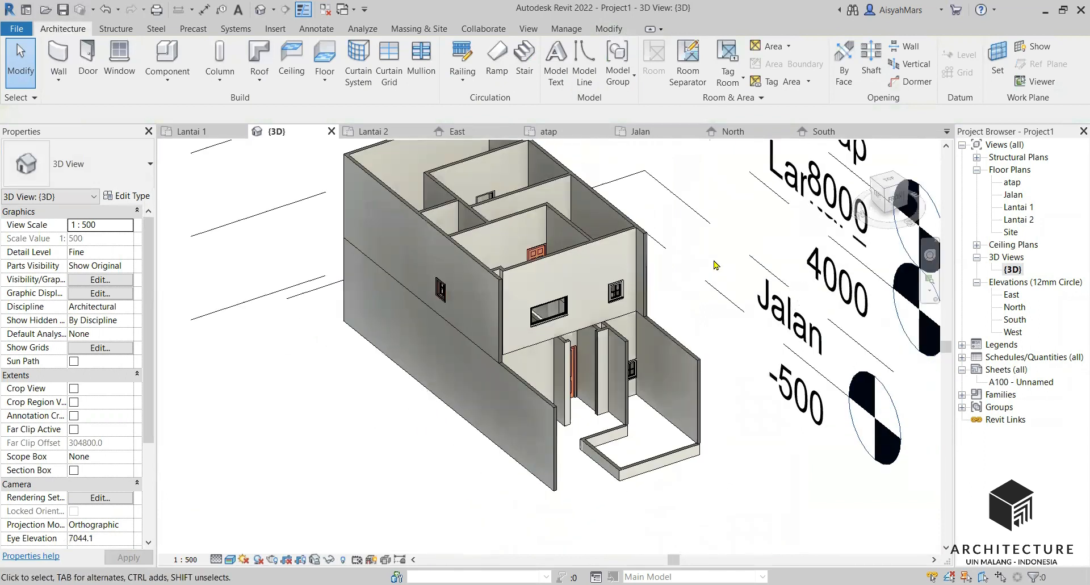
Open the Lantai 1 floor plan and start sketching a floor boundary
scroll(606, 451, down, 1)
scroll(591, 446, up, 4)
shift+middle_drag(586, 397, 521, 414)
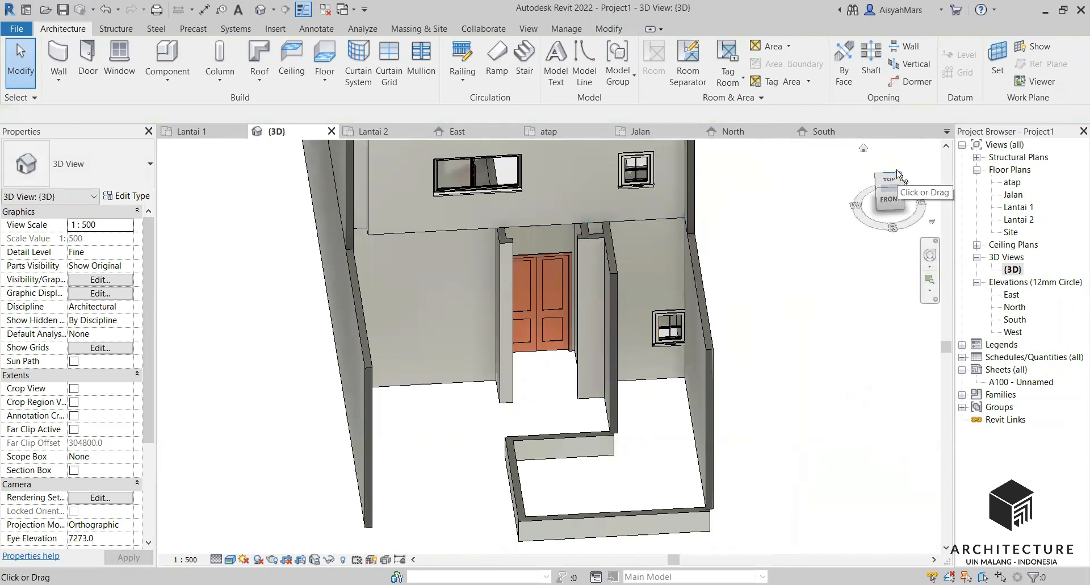
double_click(1020, 208)
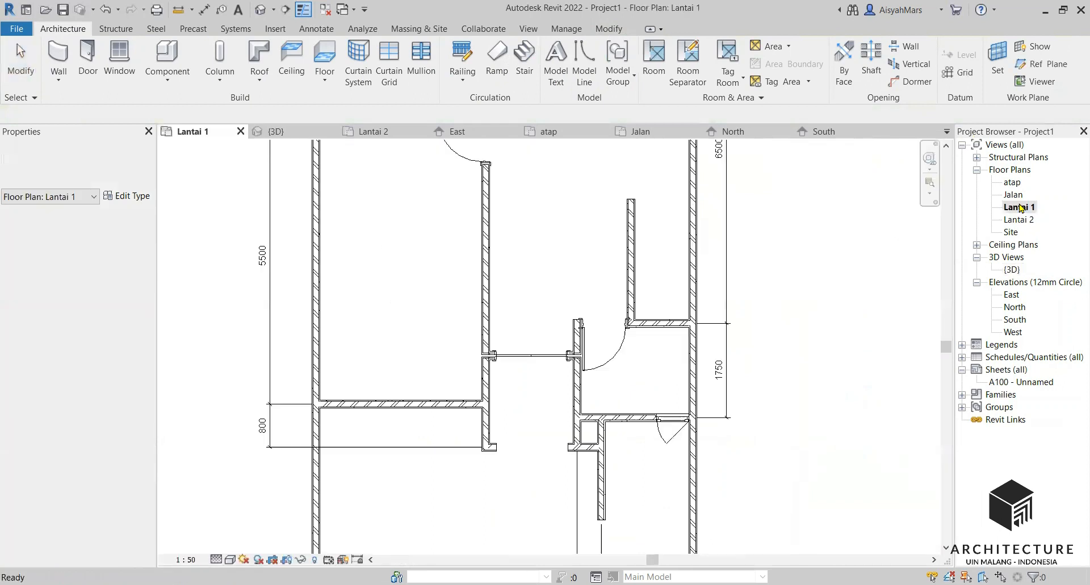
scroll(658, 354, down, 4)
scroll(687, 233, up, 4)
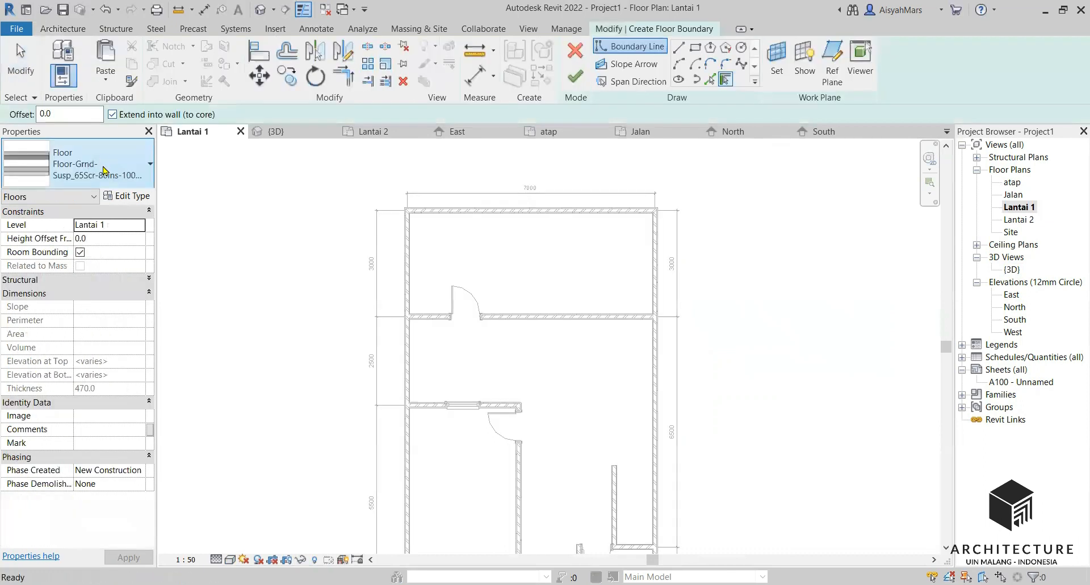
Duplicate the current floor type under the name "Slab 120 mm"
click(150, 170)
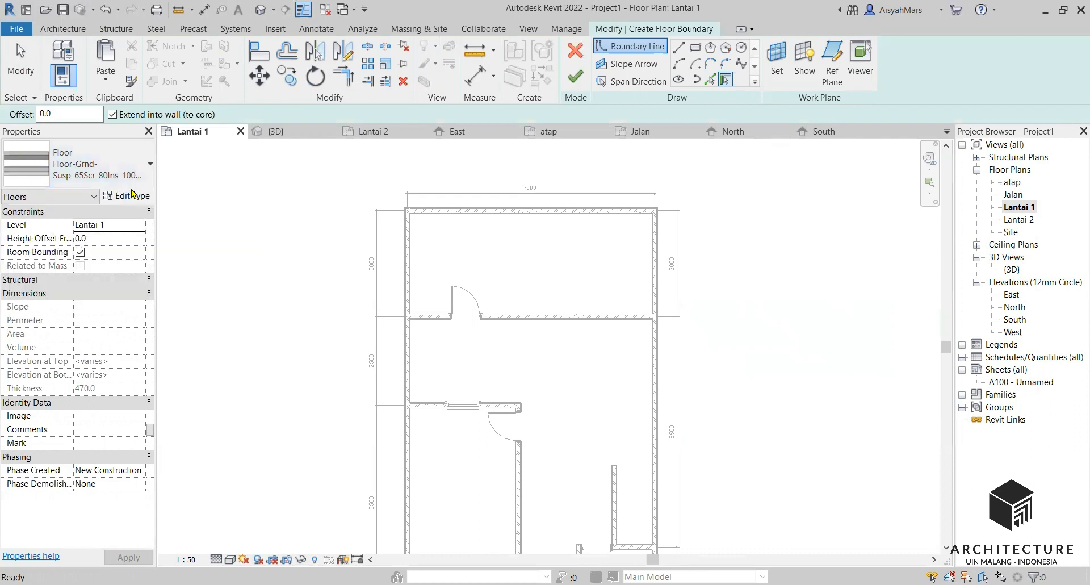
click(129, 196)
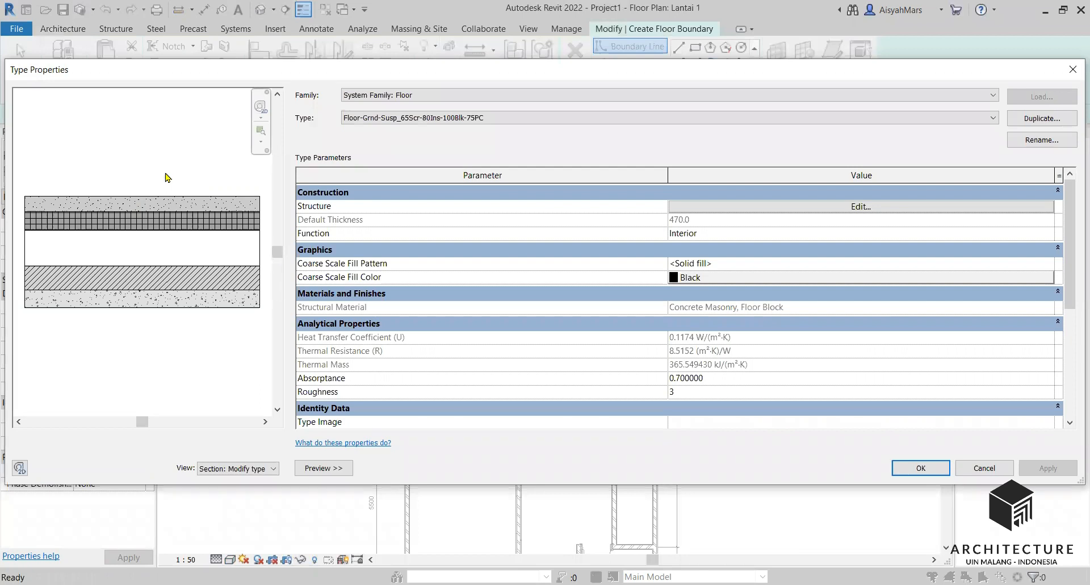
click(1042, 120)
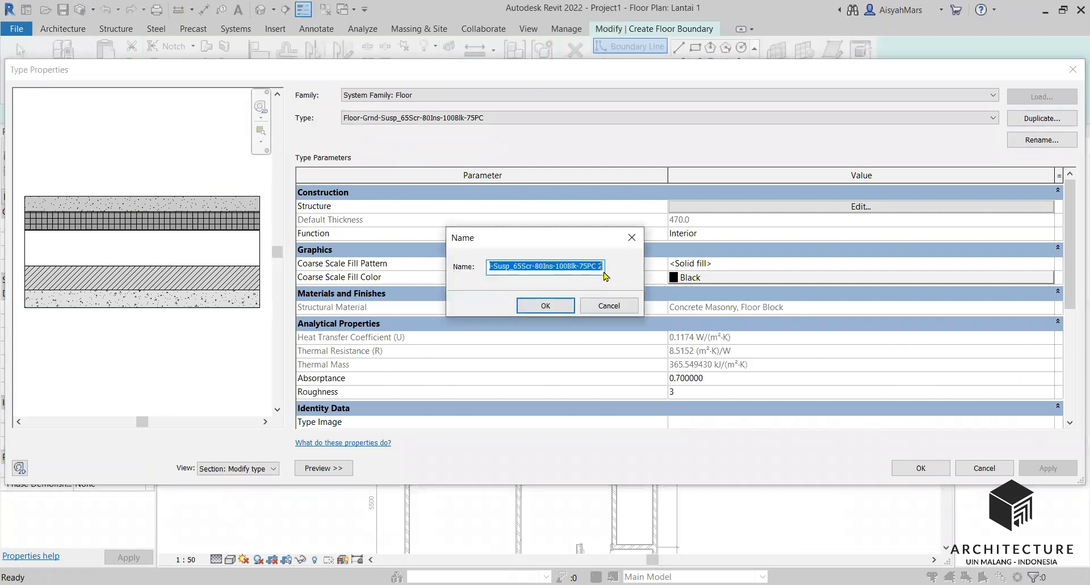
text(S)
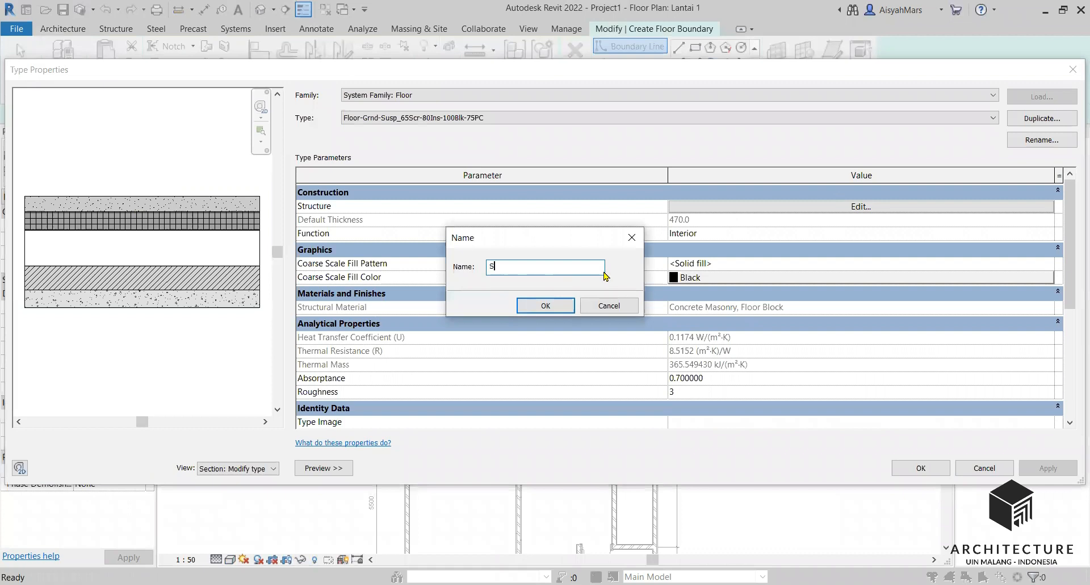
text(lab 120 mm)
click(545, 305)
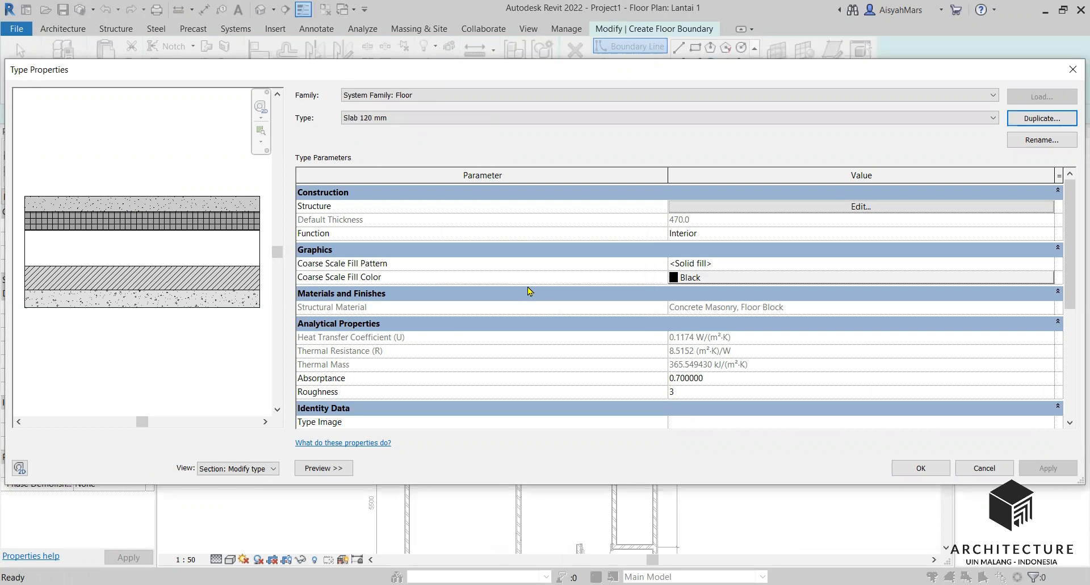
Open the layer structure of the Slab 120 mm type and delete its Concrete, Precast layer
click(832, 207)
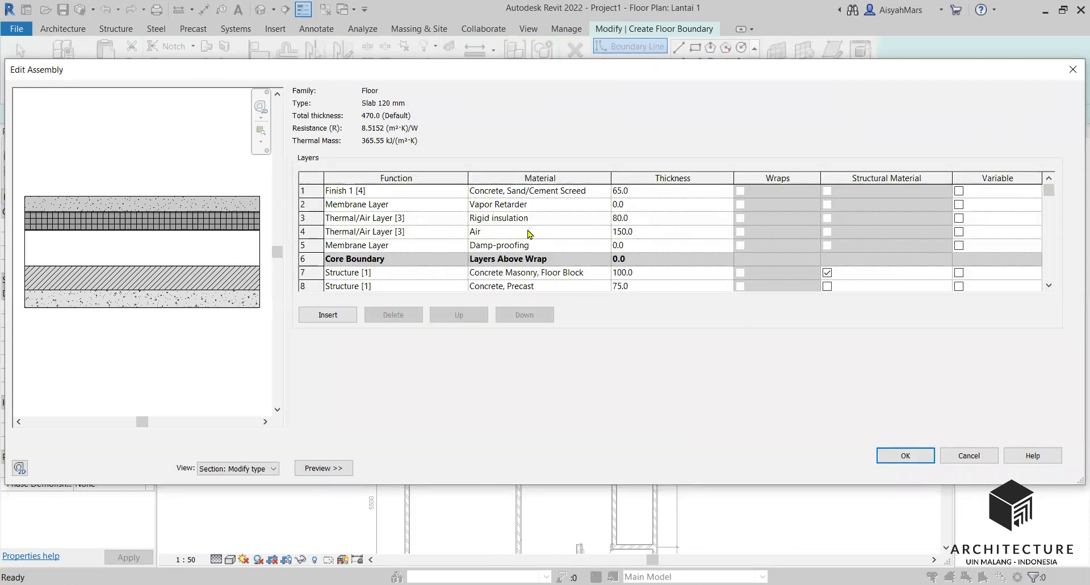
scroll(531, 234, down, 1)
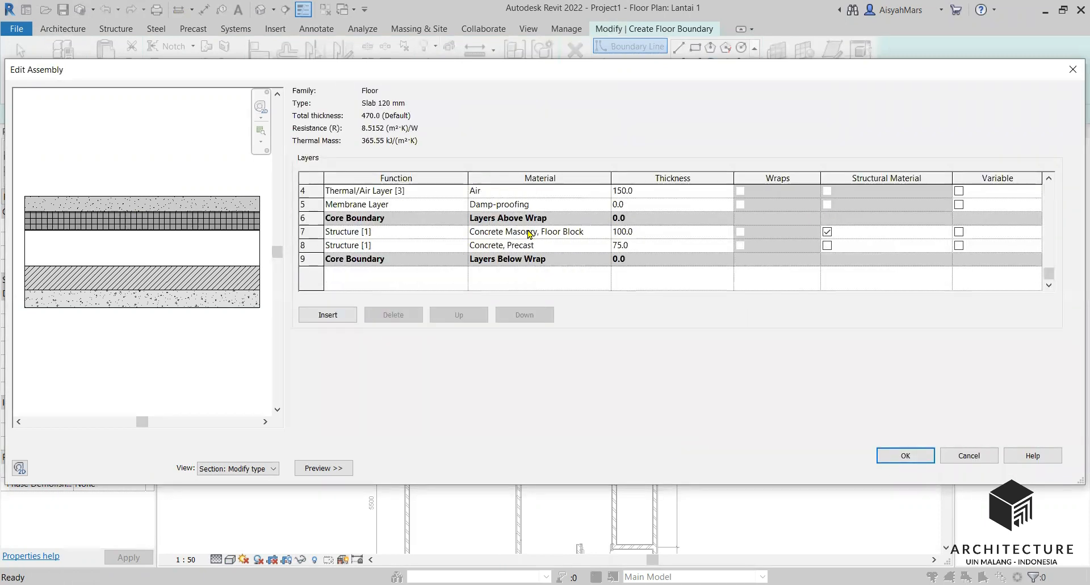
click(595, 248)
click(312, 246)
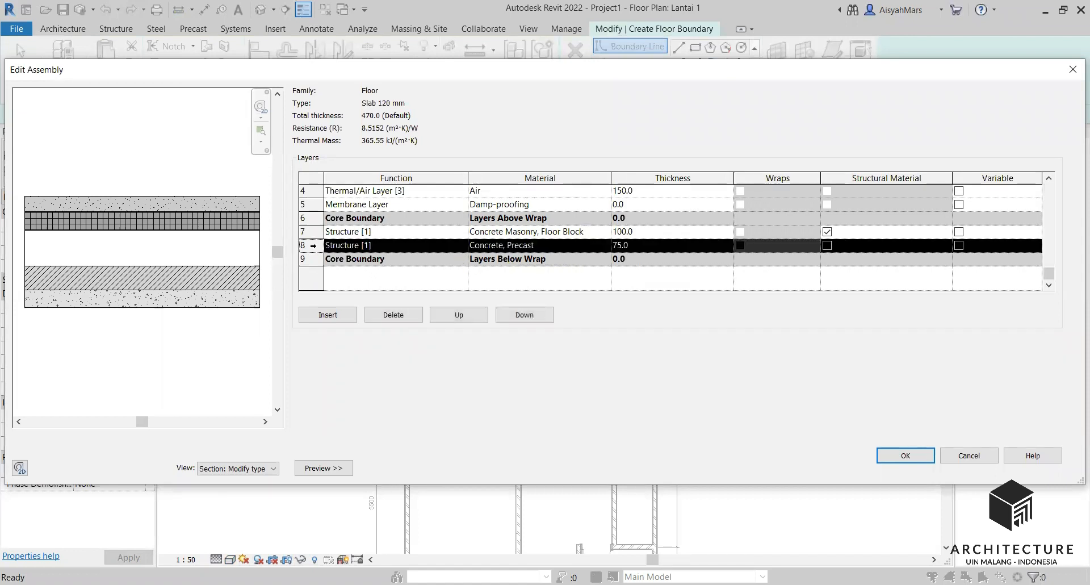
click(392, 316)
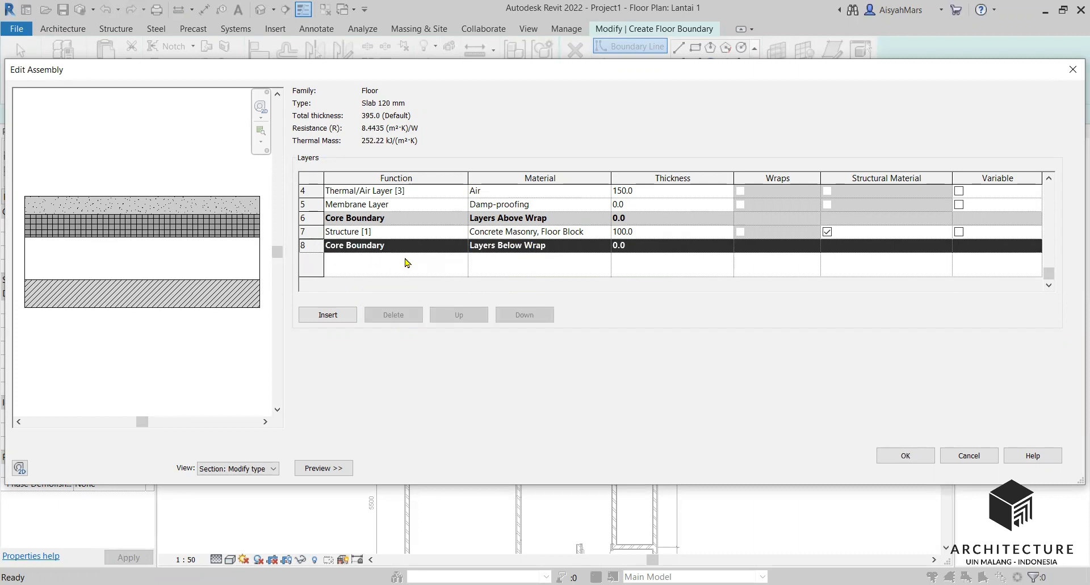
Delete the Air thermal layer from the slab's structure
scroll(406, 263, up, 1)
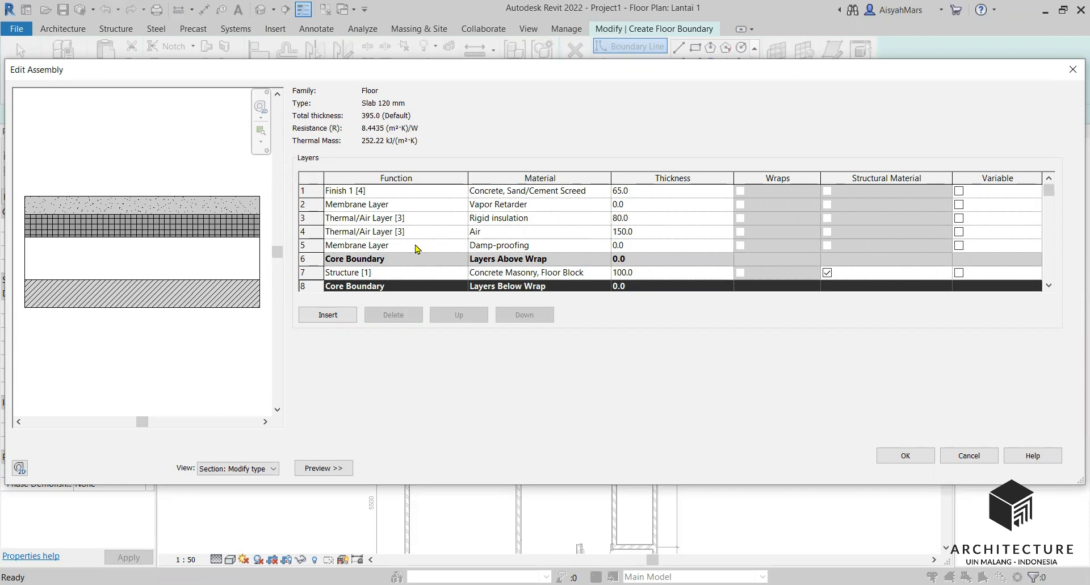
click(416, 245)
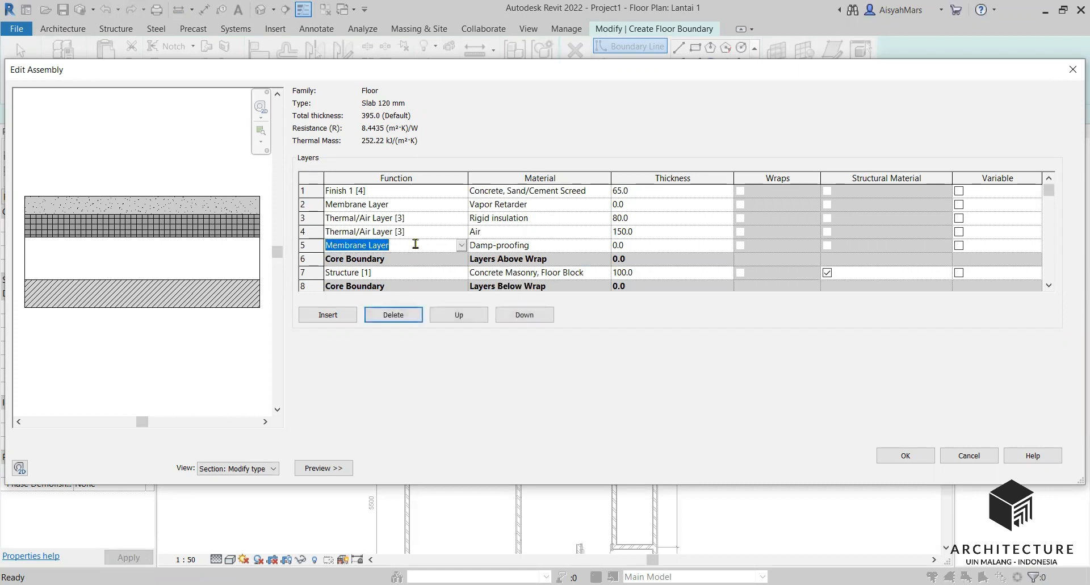
click(413, 231)
click(310, 233)
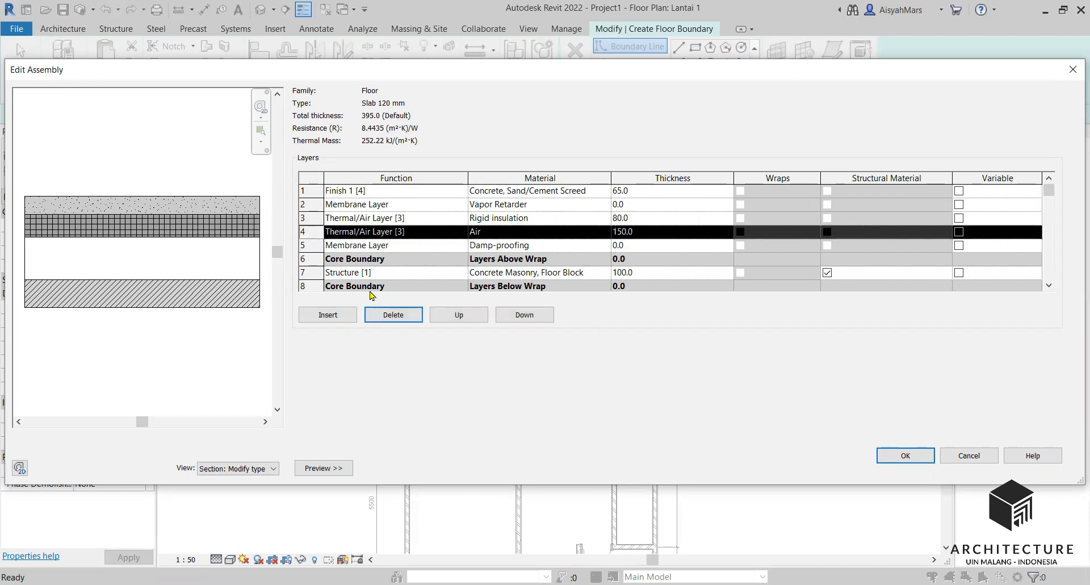
click(394, 315)
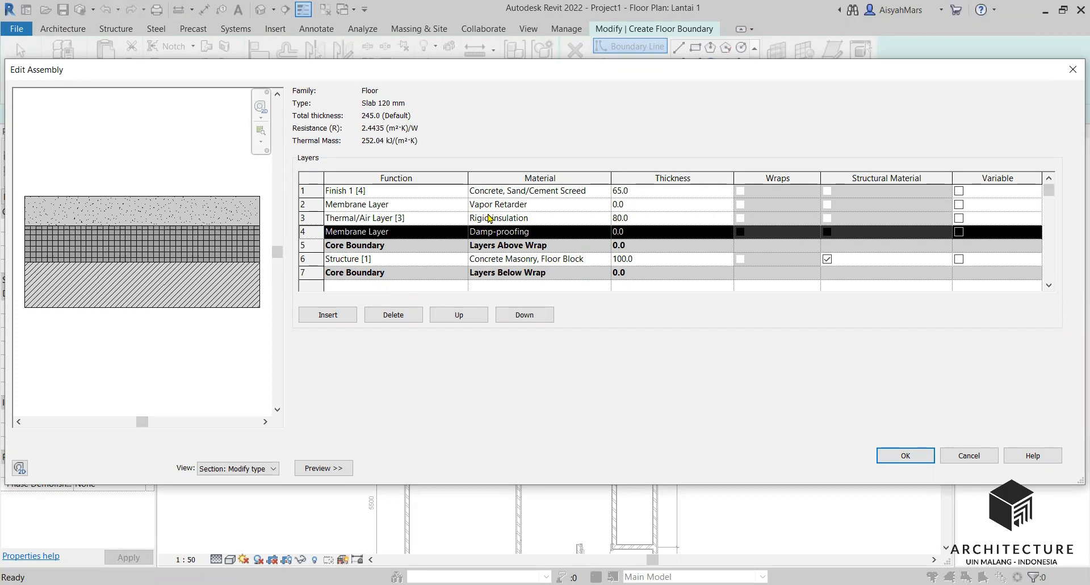
Delete the Vapor Retarder and Damp-proofing membrane layers from the slab's structure
click(506, 195)
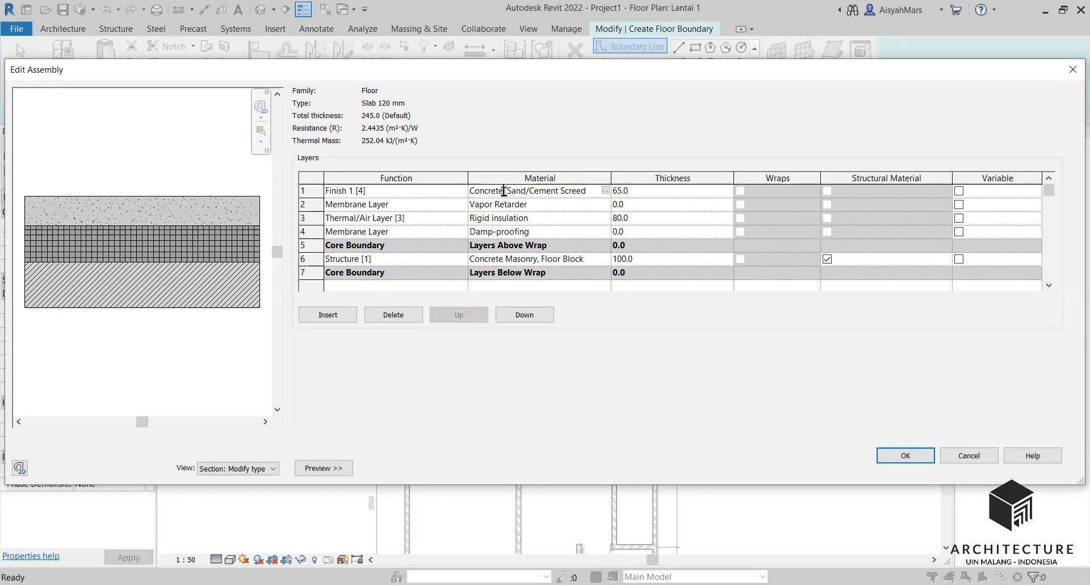
click(304, 204)
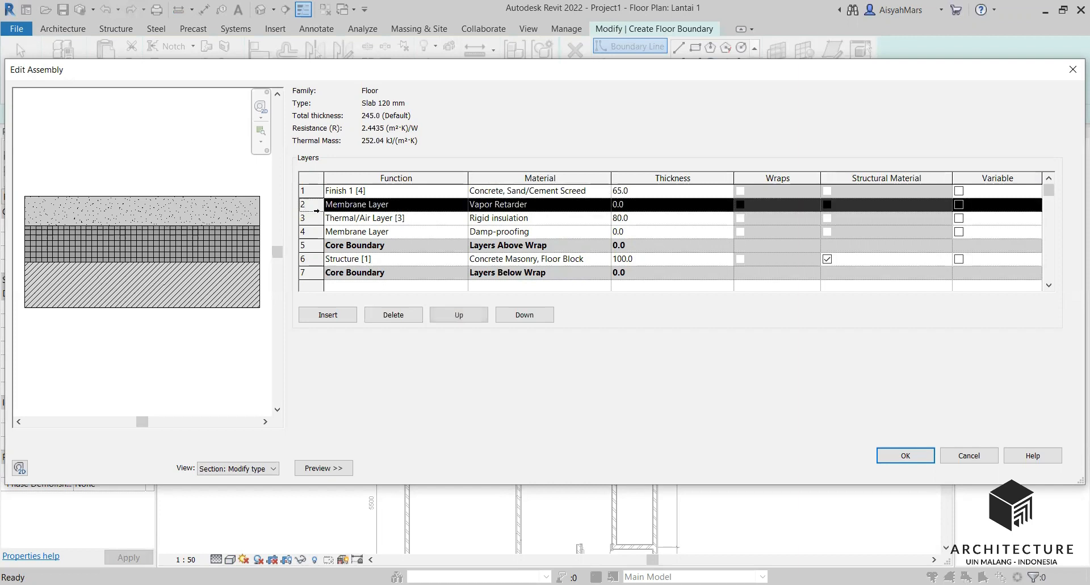
click(393, 315)
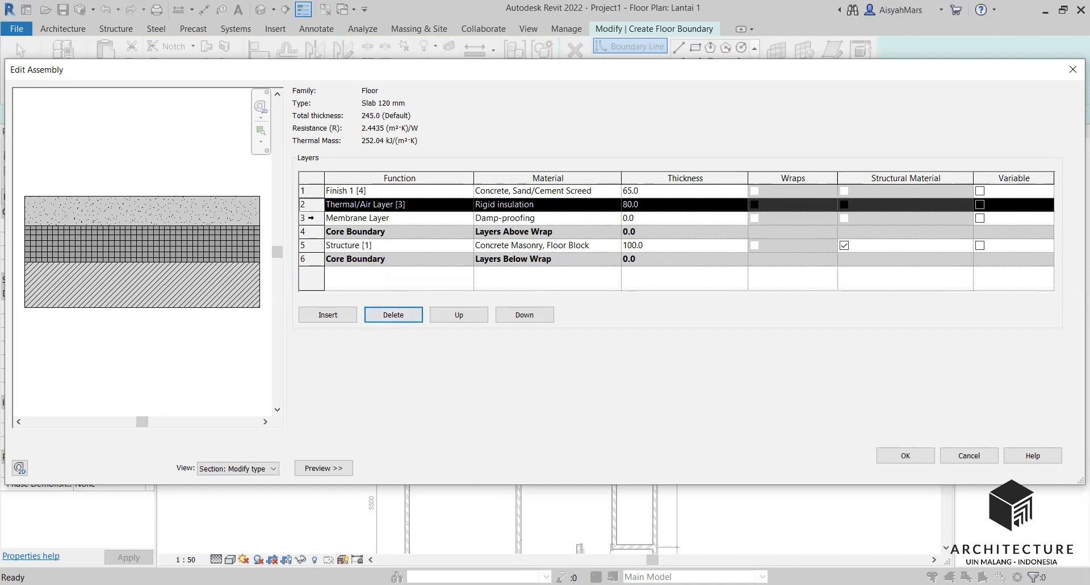
click(307, 218)
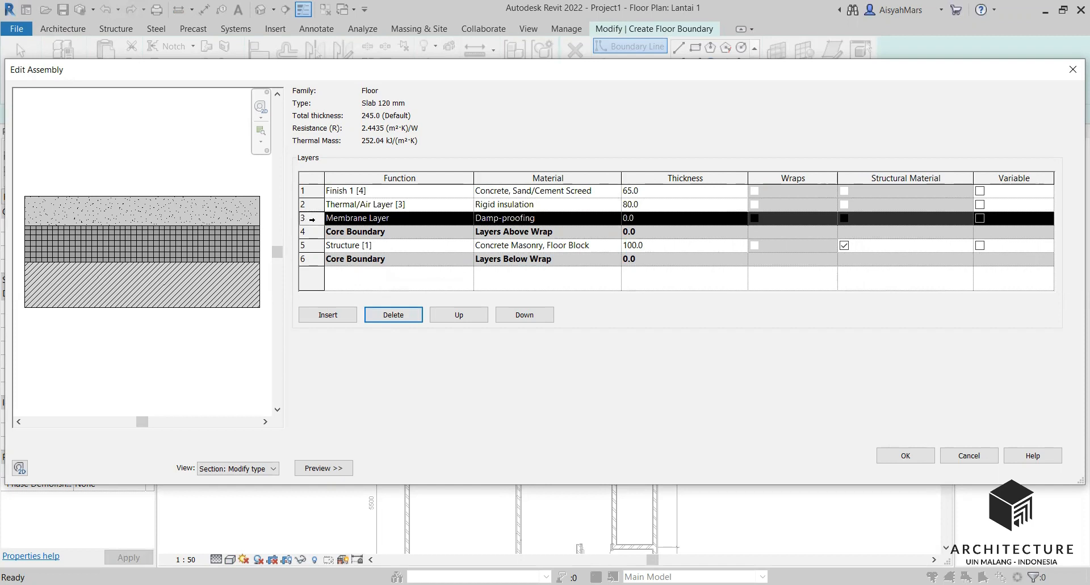
click(415, 315)
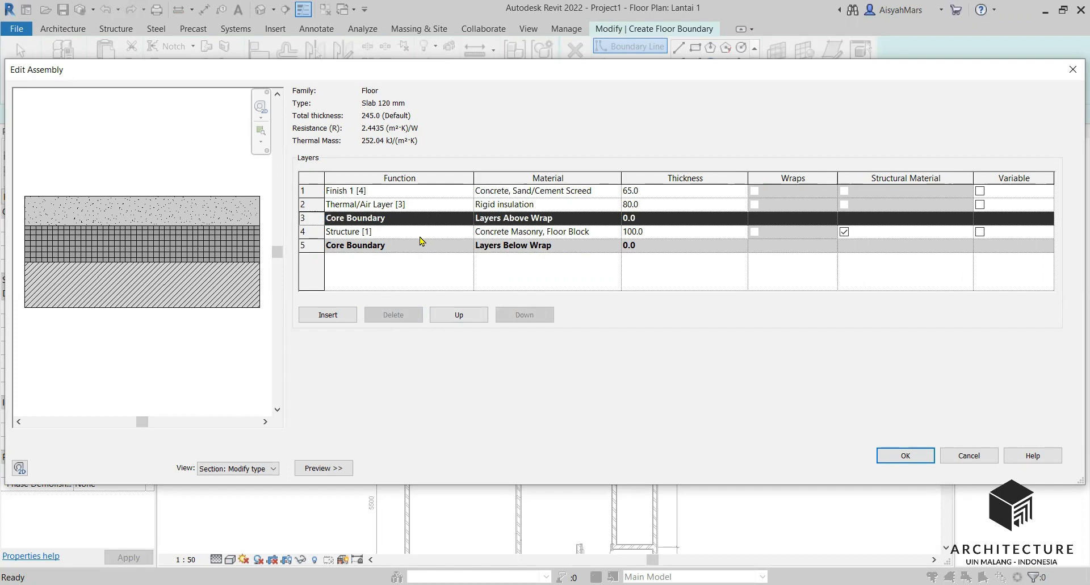
Browse the concrete materials for the slab's Structure [1] layer and choose Concrete
click(559, 231)
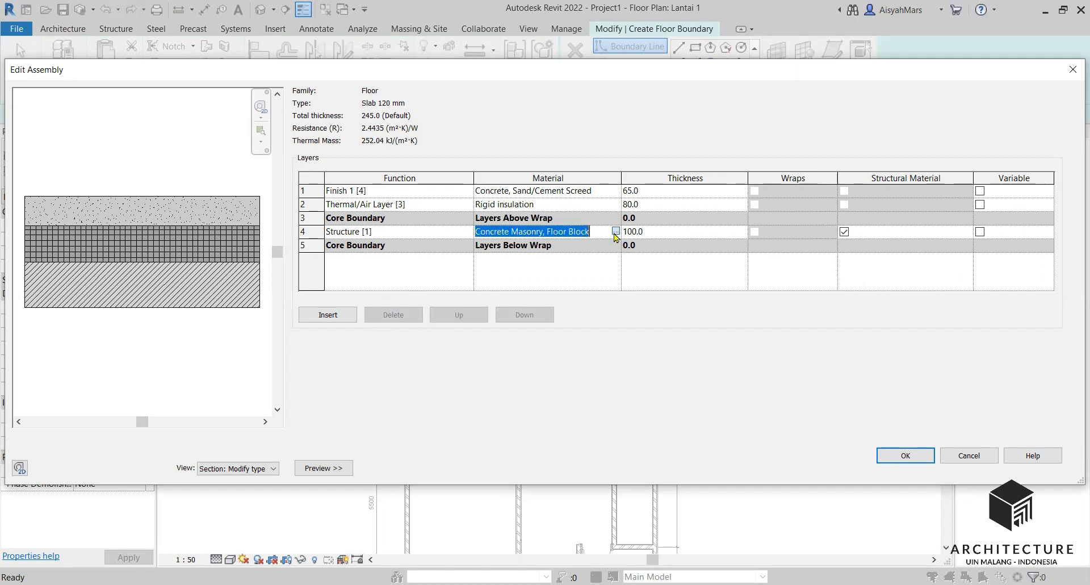
click(616, 233)
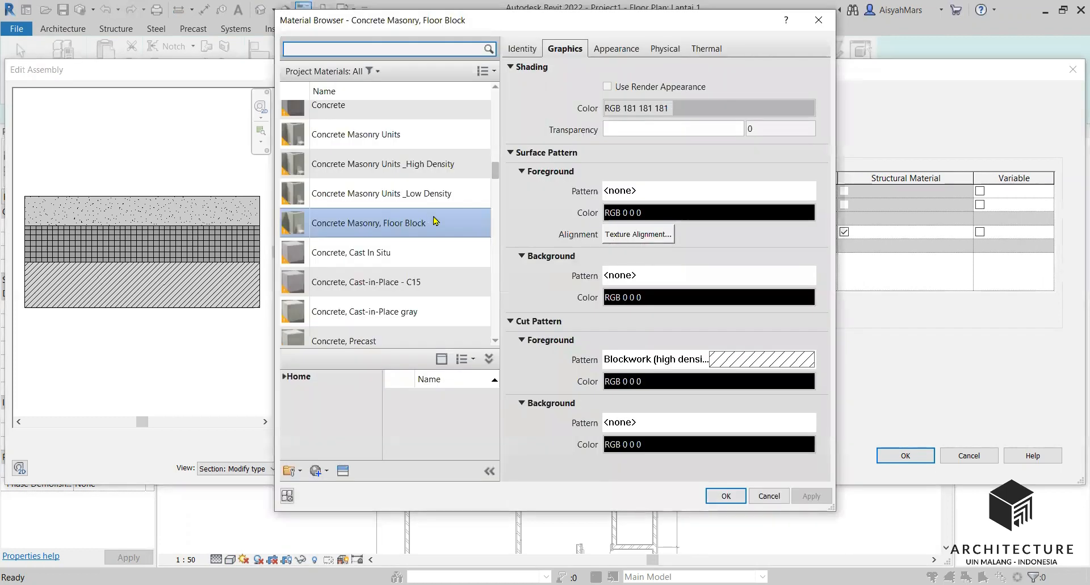
click(417, 141)
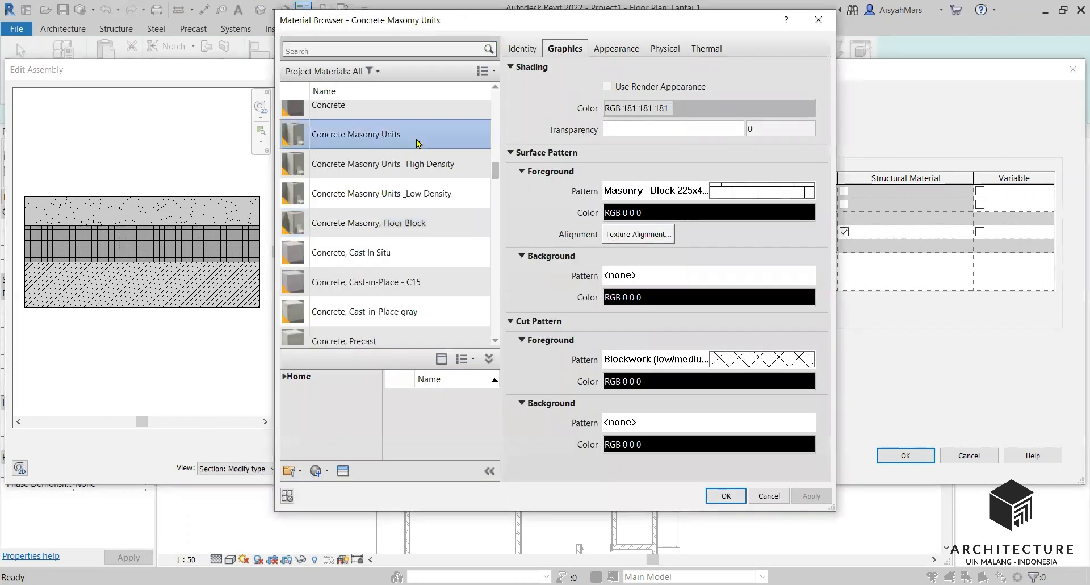
click(406, 253)
scroll(406, 252, up, 5)
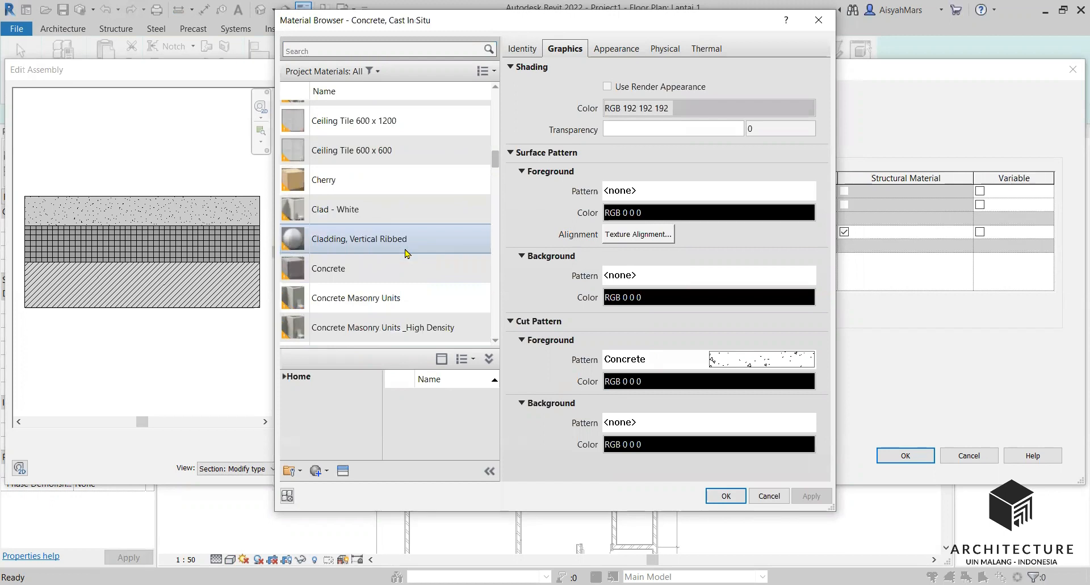
scroll(406, 253, down, 3)
click(403, 186)
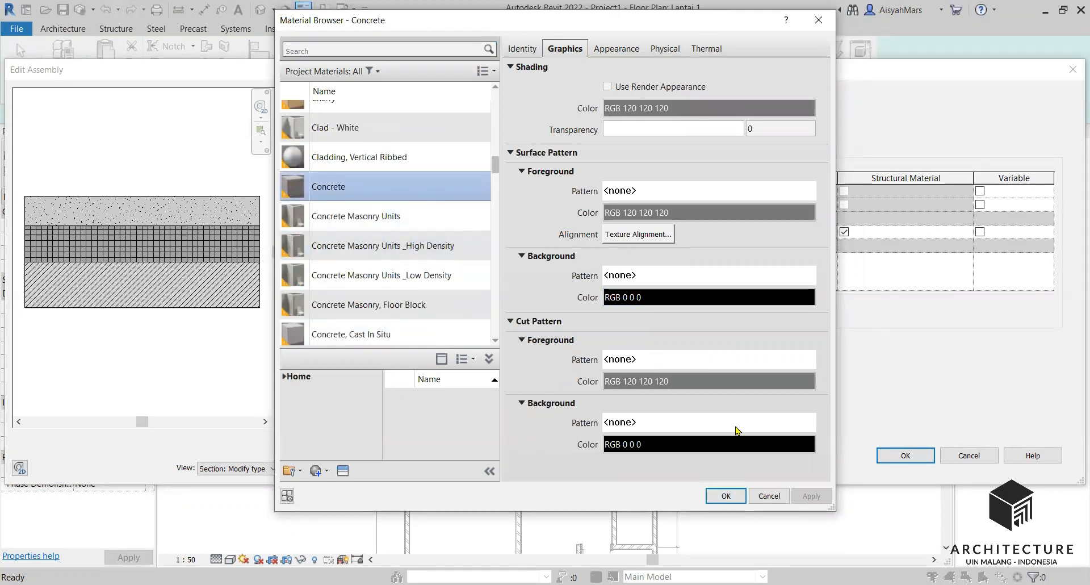
Give the Concrete material the Concrete fill pattern as its foreground cut pattern and apply the material to the structure layer
click(652, 366)
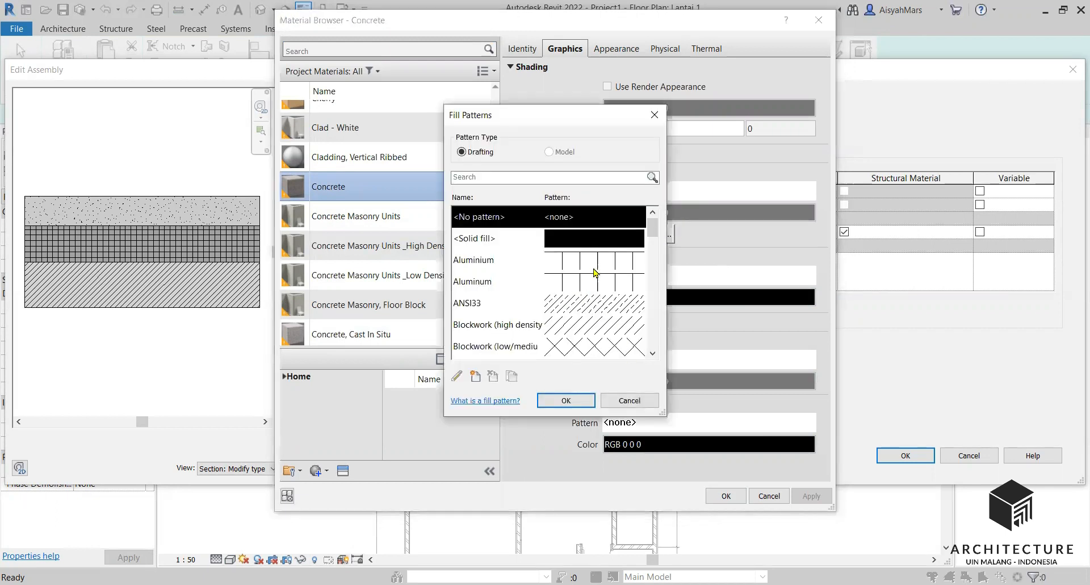
scroll(595, 273, down, 2)
click(594, 278)
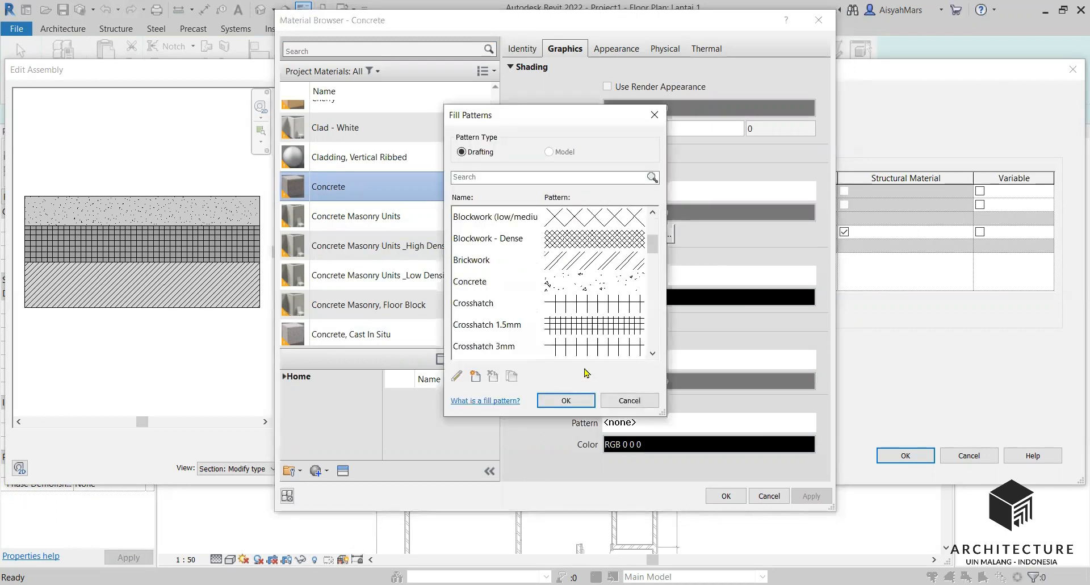
click(566, 400)
click(726, 496)
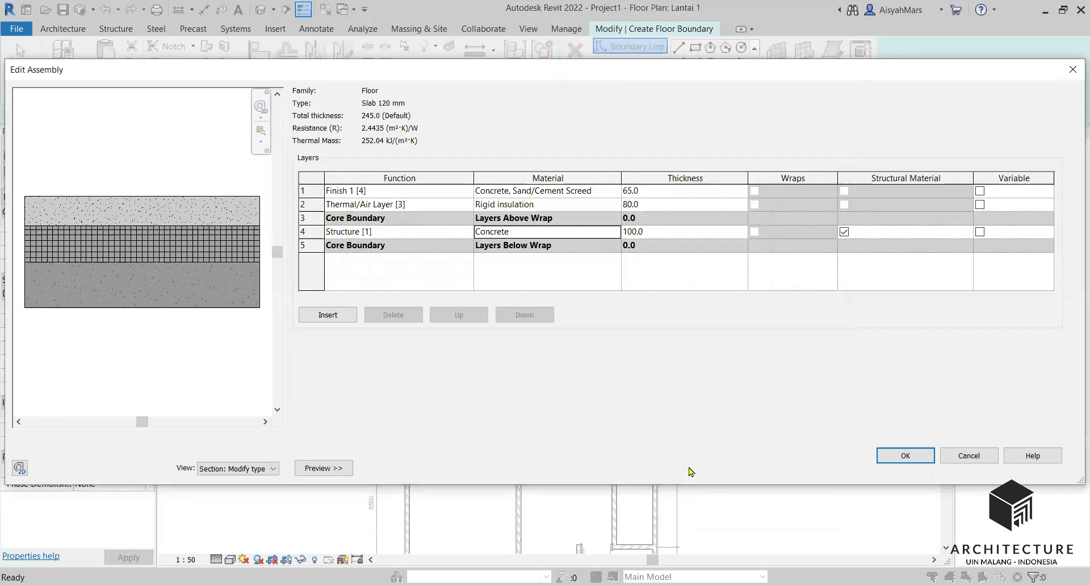
Delete the Rigid insulation layer from the slab's structure
click(519, 205)
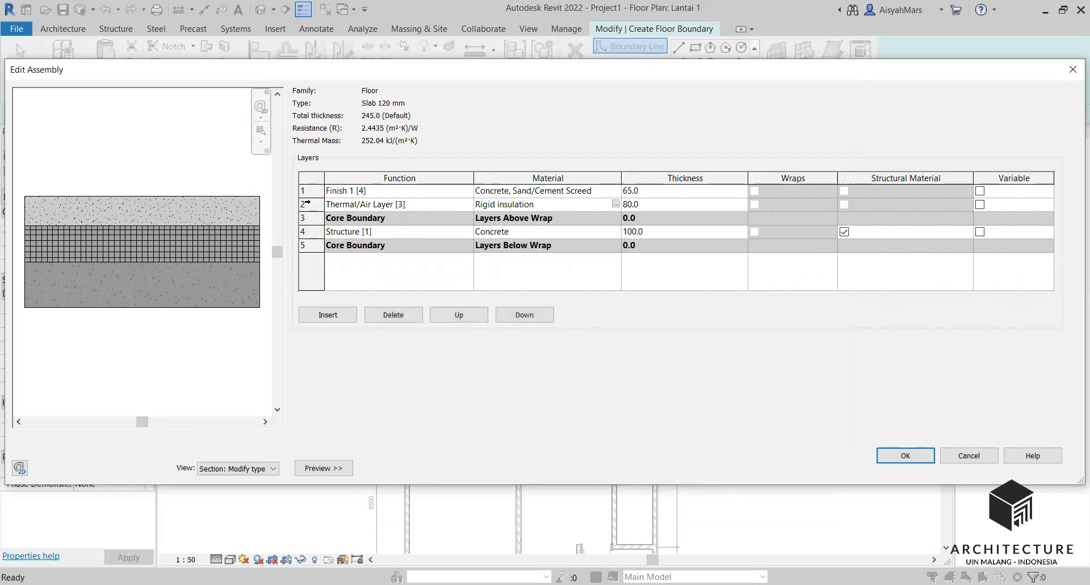
click(311, 205)
click(400, 315)
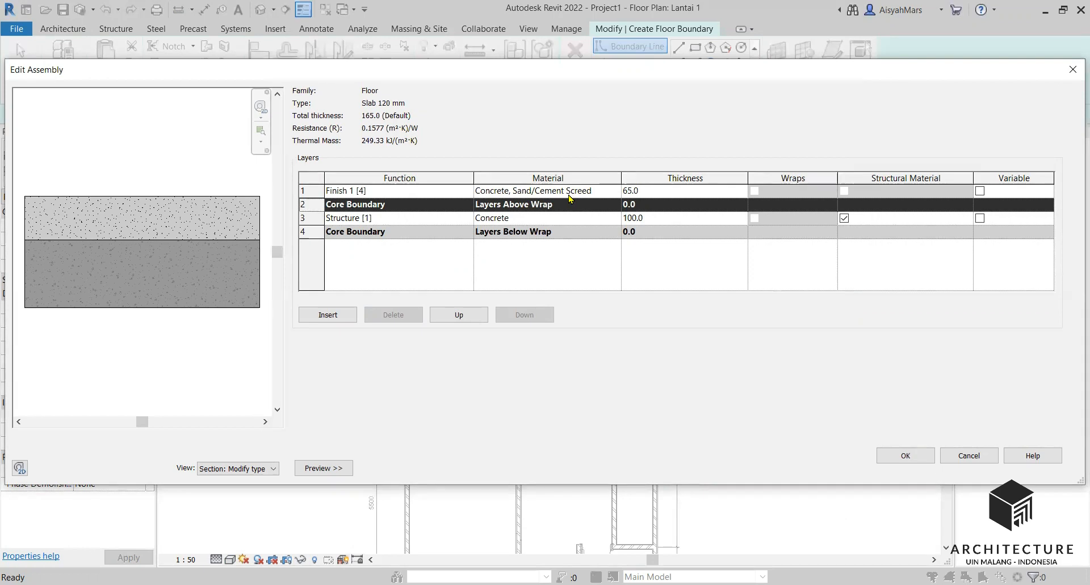
Set the thickness of the Concrete, Sand/Cement Screed finish layer to 20 mm
click(627, 191)
double_click(628, 191)
click(630, 191)
drag(639, 190, 621, 190)
click(631, 191)
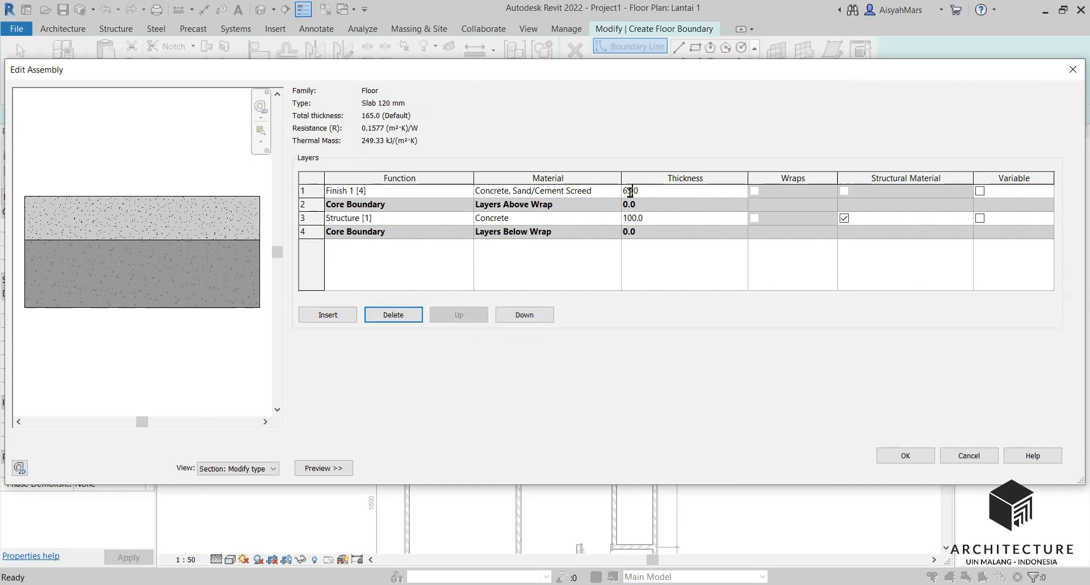
drag(631, 189, 618, 185)
text(20)
click(447, 270)
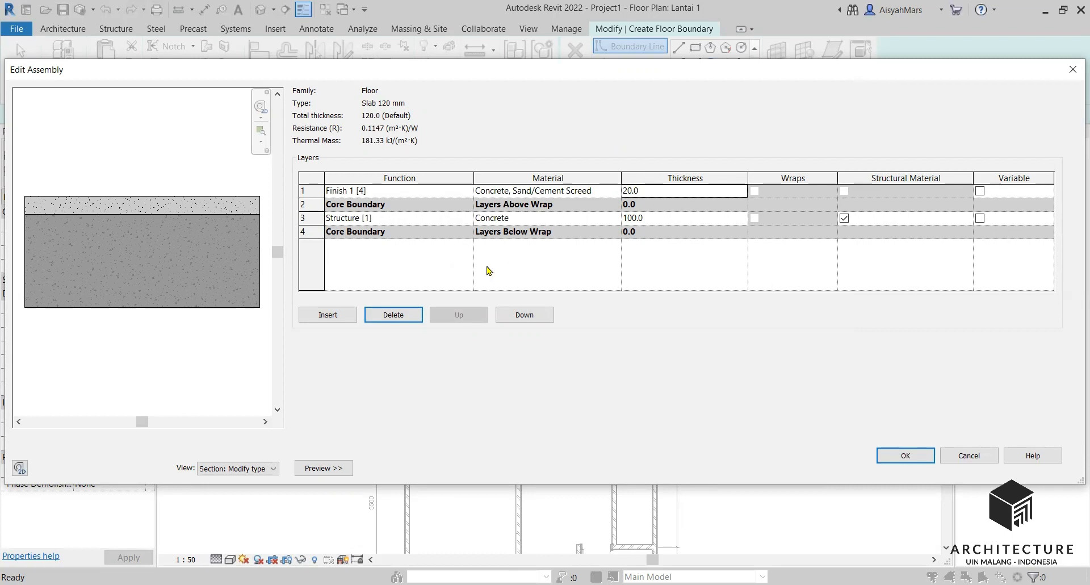
Insert a new layer above the Concrete, Sand/Cement Screed finish layer
click(351, 191)
click(311, 190)
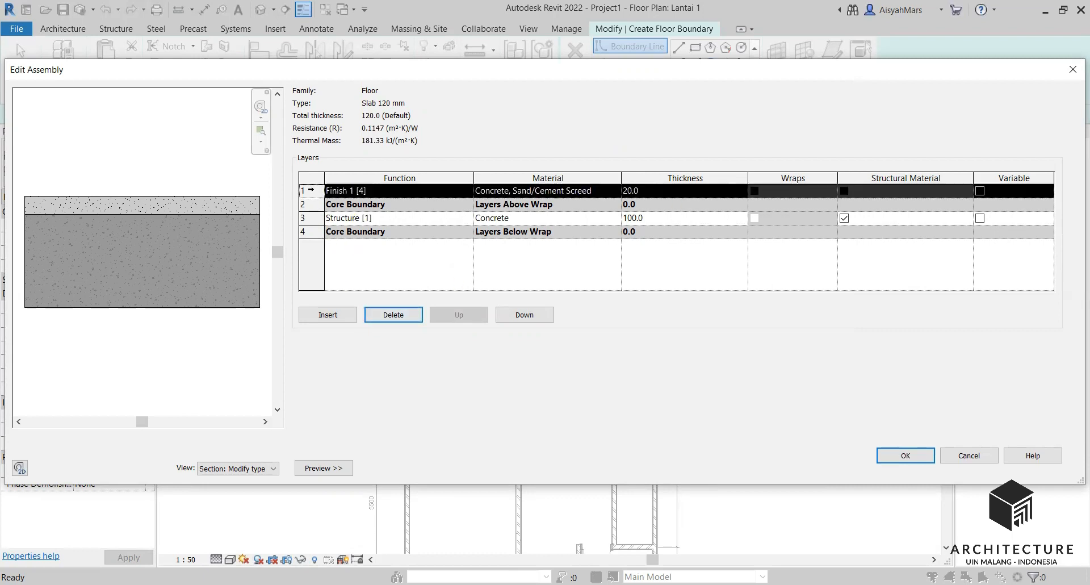
click(345, 316)
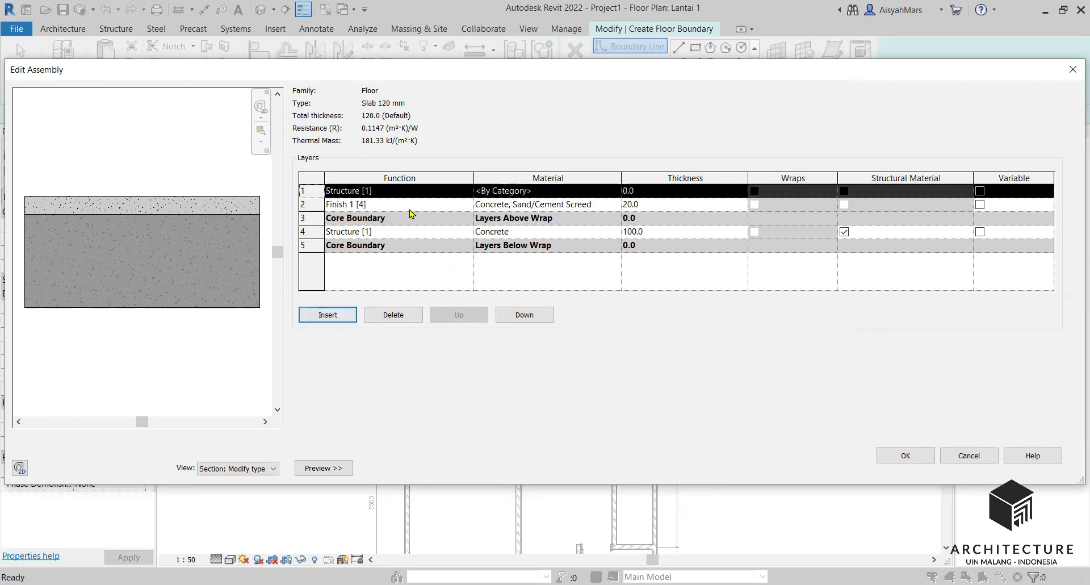
Set the function of the new uppermost slab layer to Finish 2 [5]
click(431, 191)
click(467, 191)
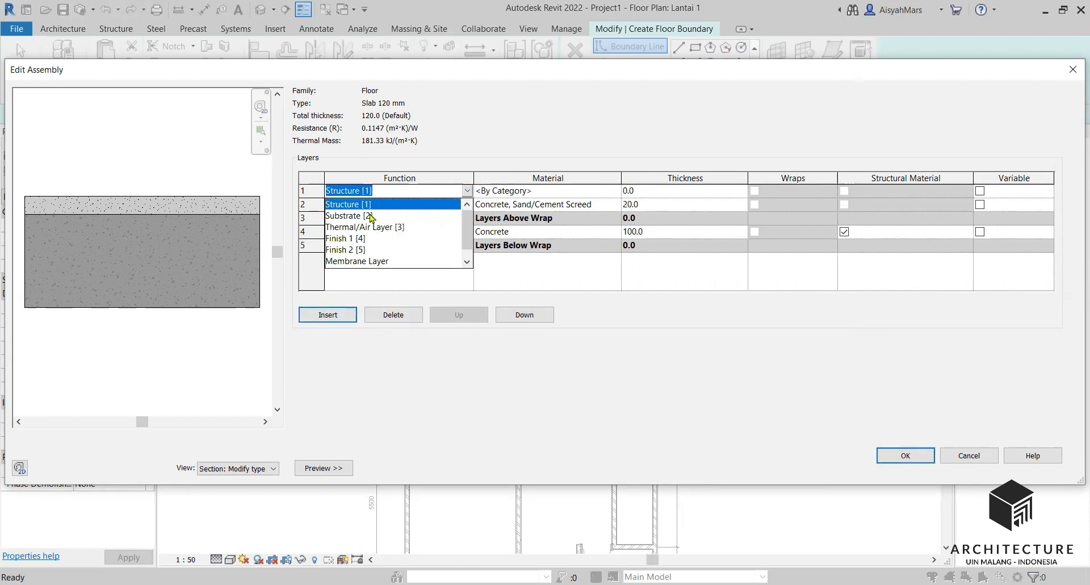
click(355, 249)
Find Ceramic Tile in the AEC Materials library, add it to the project and assign it to the Finish 2 [5] layer
click(606, 194)
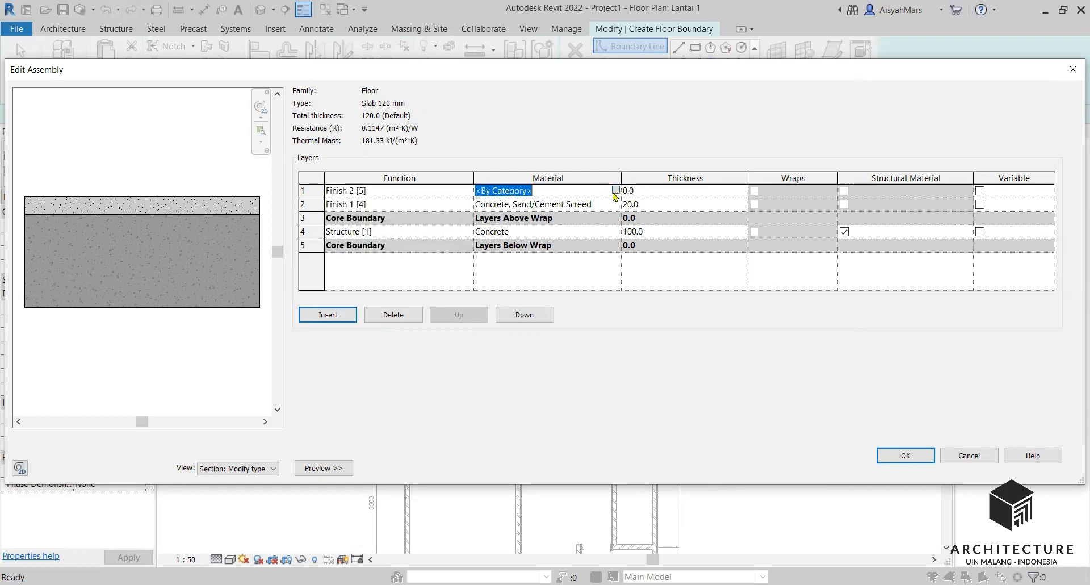
click(613, 191)
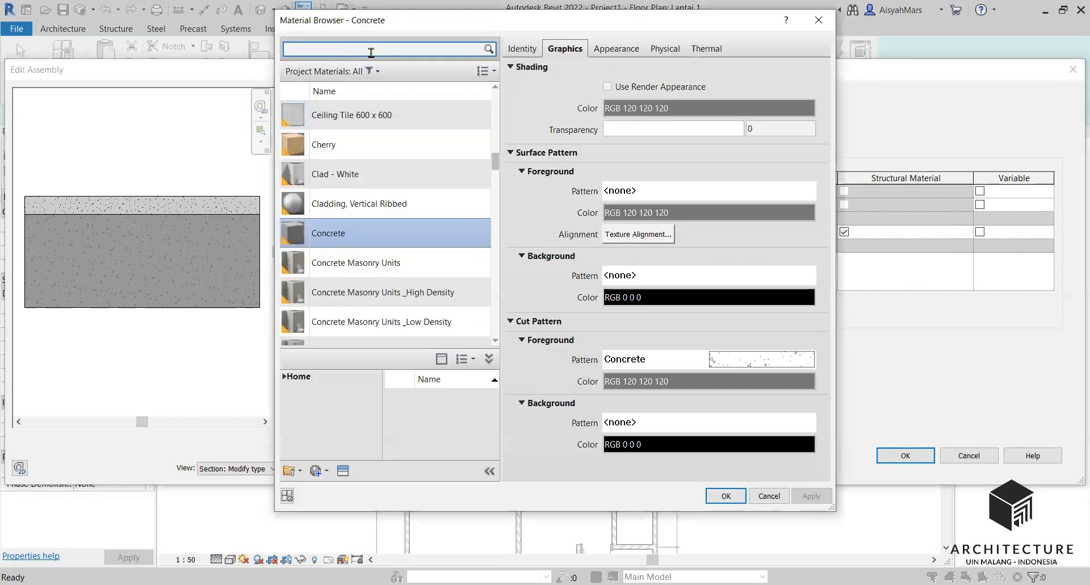
click(385, 116)
click(383, 51)
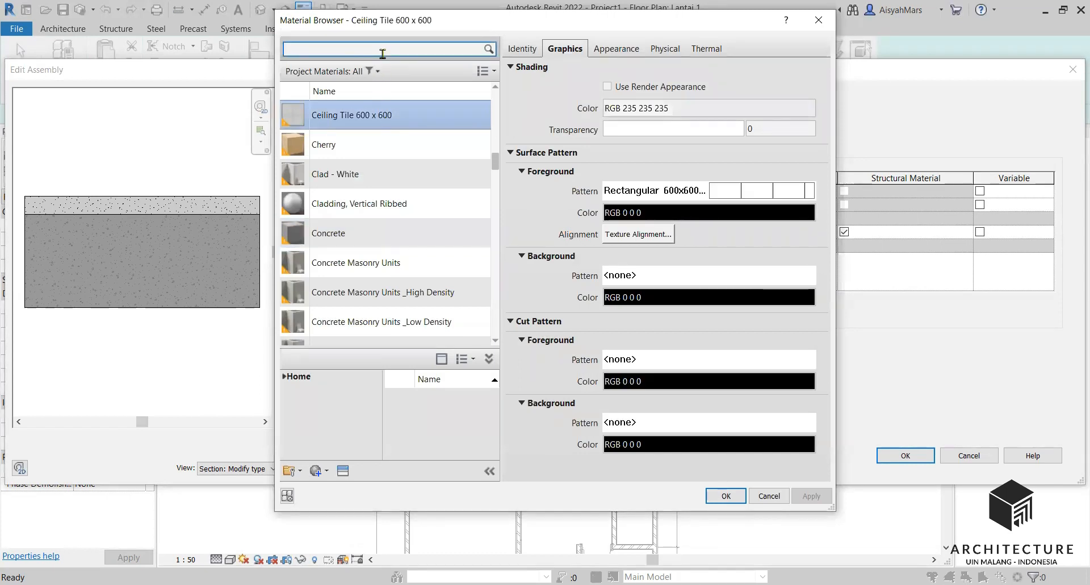
text(ceramic)
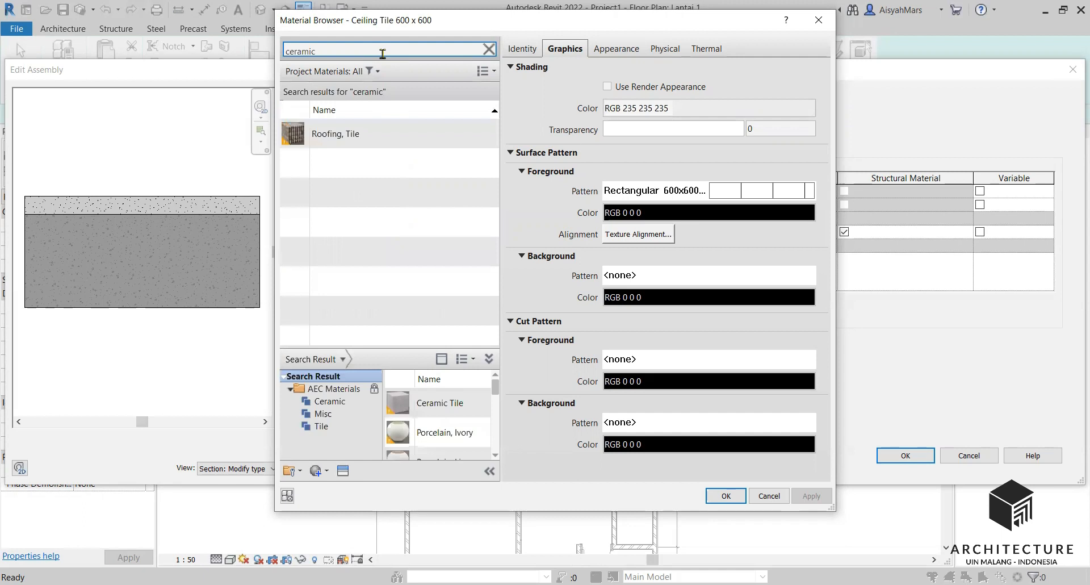
click(441, 404)
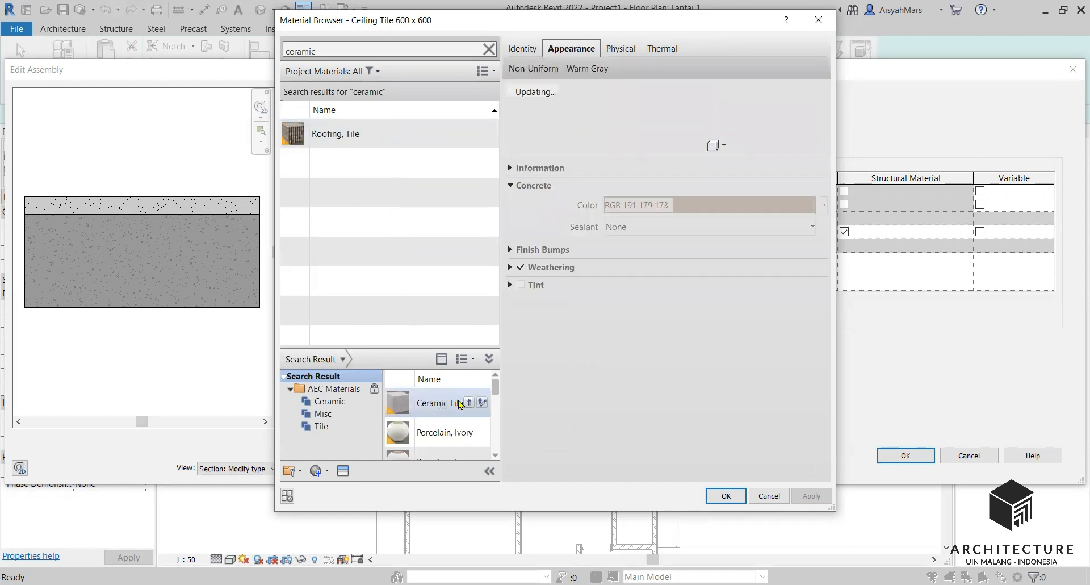
click(468, 403)
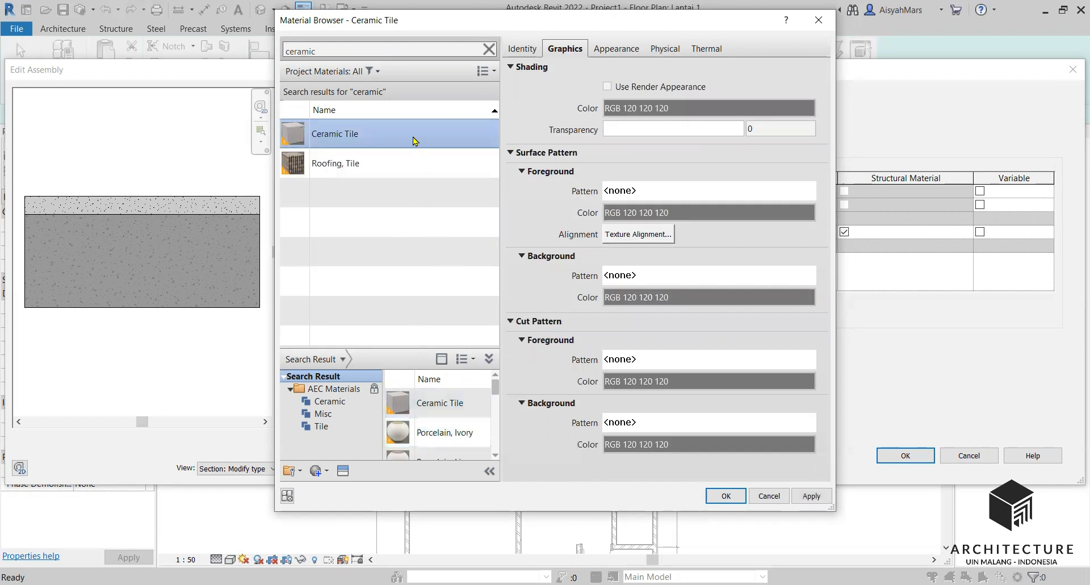
click(724, 495)
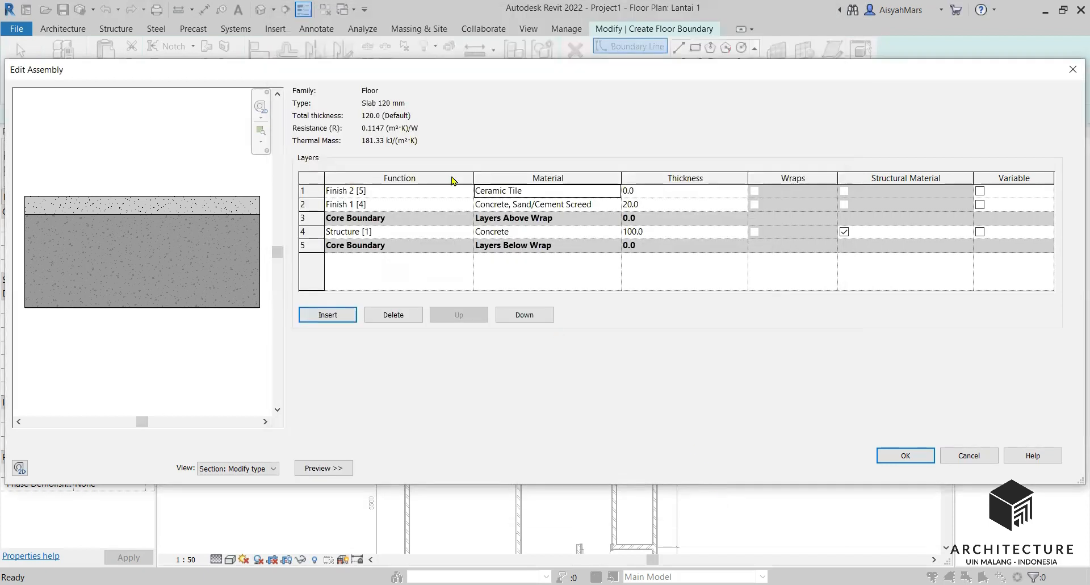
Set the Ceramic Tile layer to 5 mm and the Concrete, Sand/Cement Screed layer to 15 mm, and accept the slab type
click(625, 192)
drag(624, 192, 627, 192)
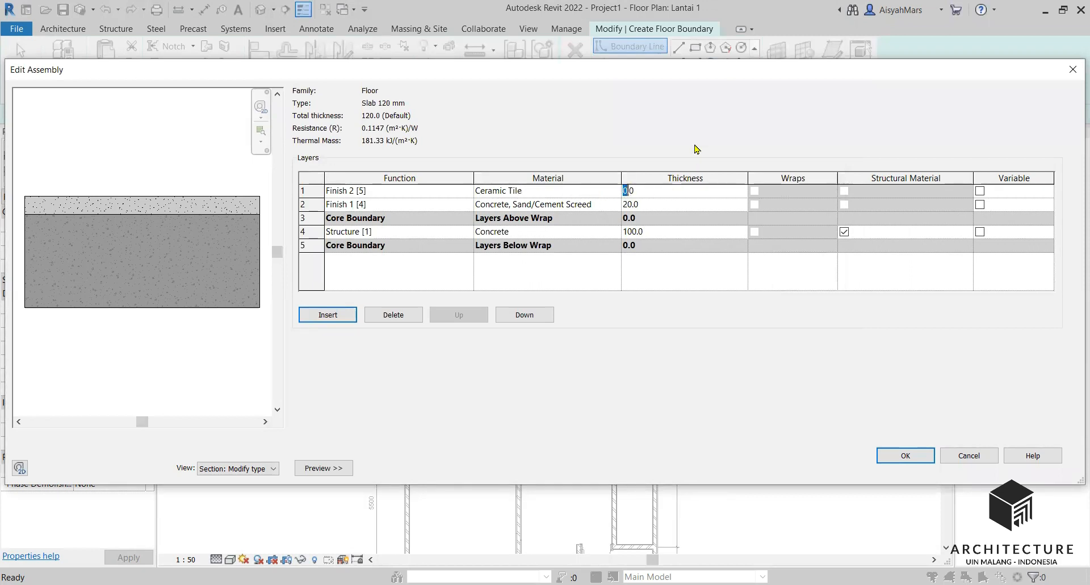
text(5)
click(629, 205)
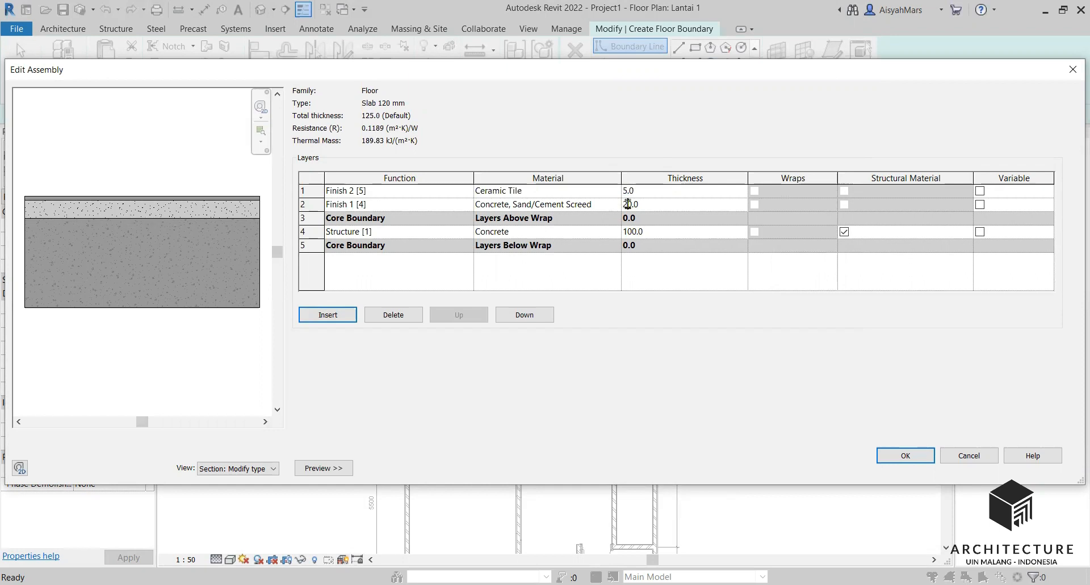
drag(628, 205, 622, 204)
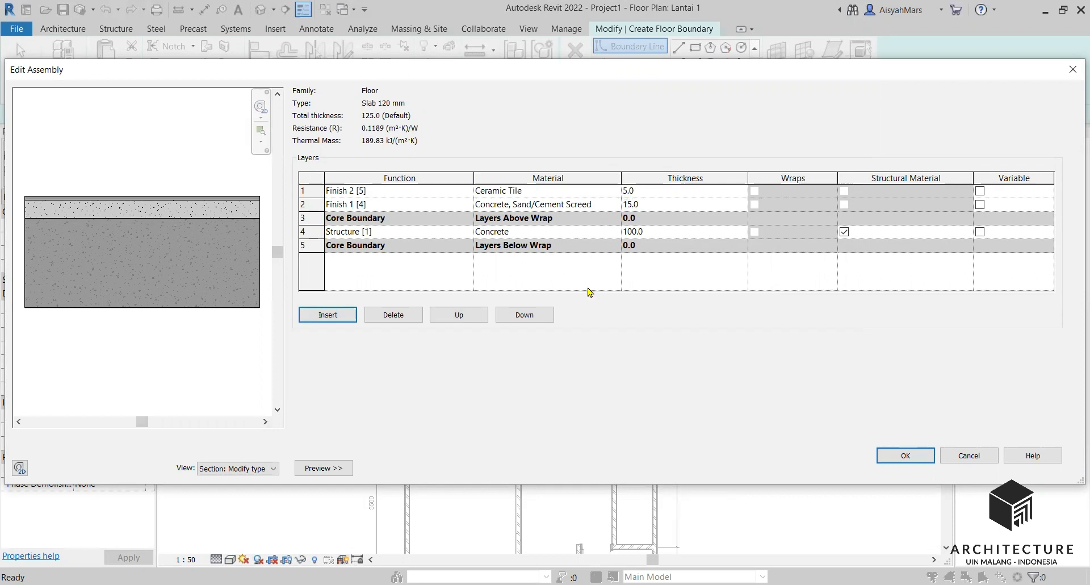
click(684, 268)
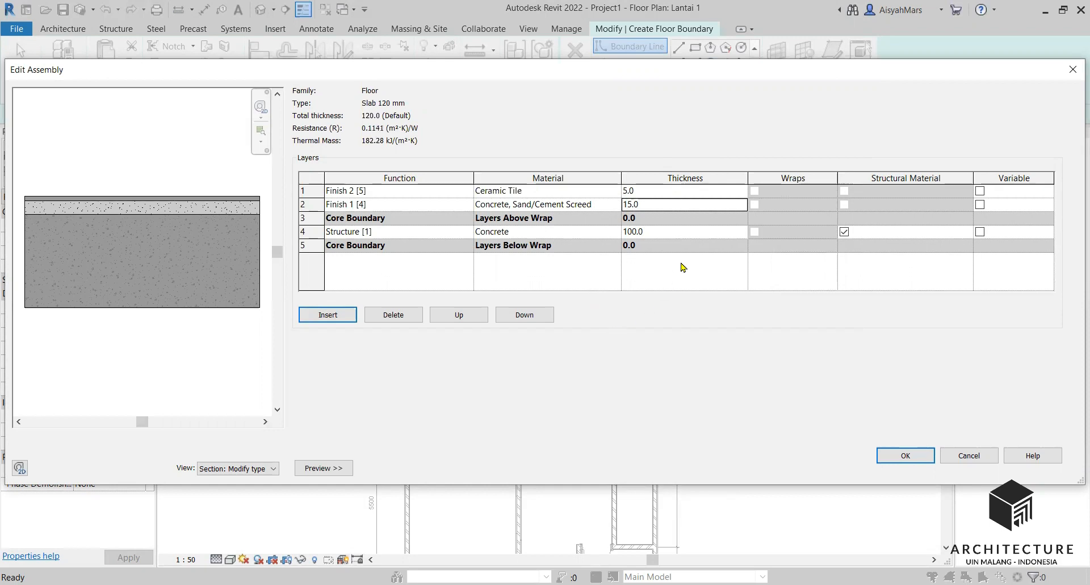
click(925, 458)
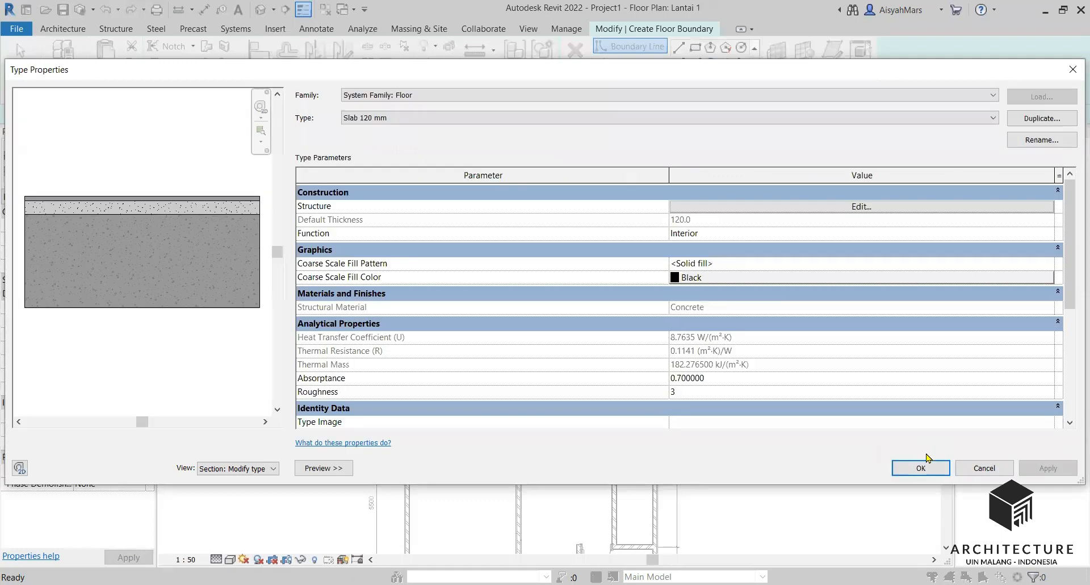
click(923, 466)
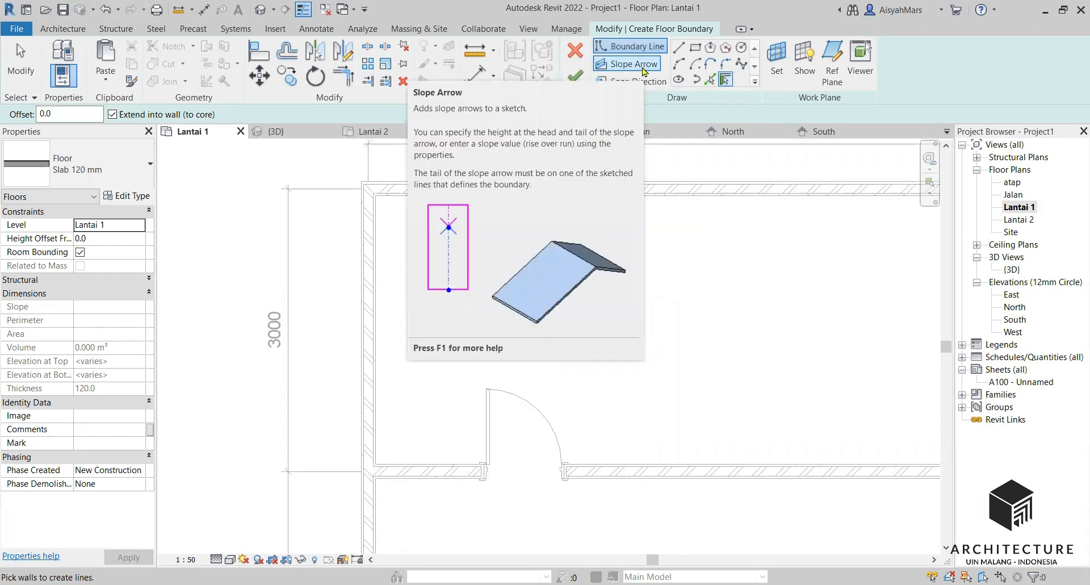
Draw the first straight floor boundary line along the inner face of the north wall, from corner to corner
click(677, 50)
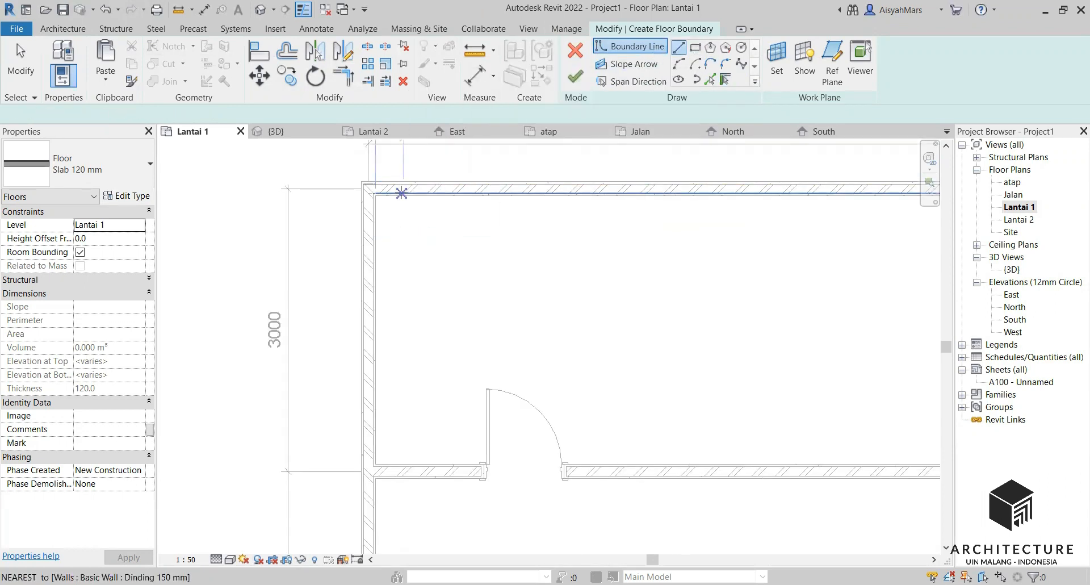
click(375, 195)
scroll(646, 214, down, 2)
scroll(700, 197, up, 4)
click(785, 183)
Try to draw the floor boundary down the inner face of the east wall to the wall with the casement window
scroll(632, 187, down, 8)
scroll(623, 331, up, 7)
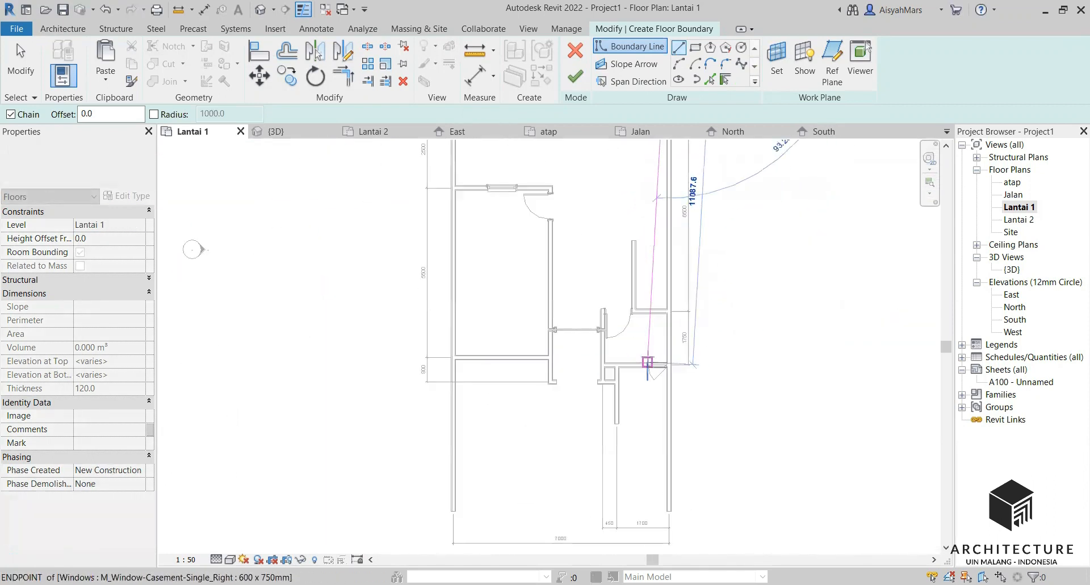
click(701, 357)
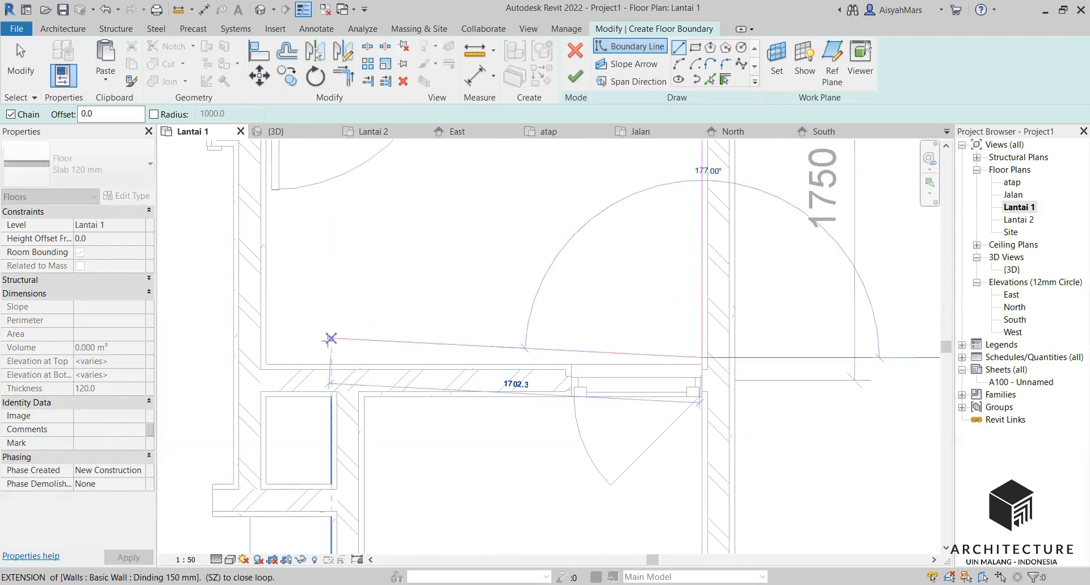
scroll(695, 366, up, 5)
click(684, 363)
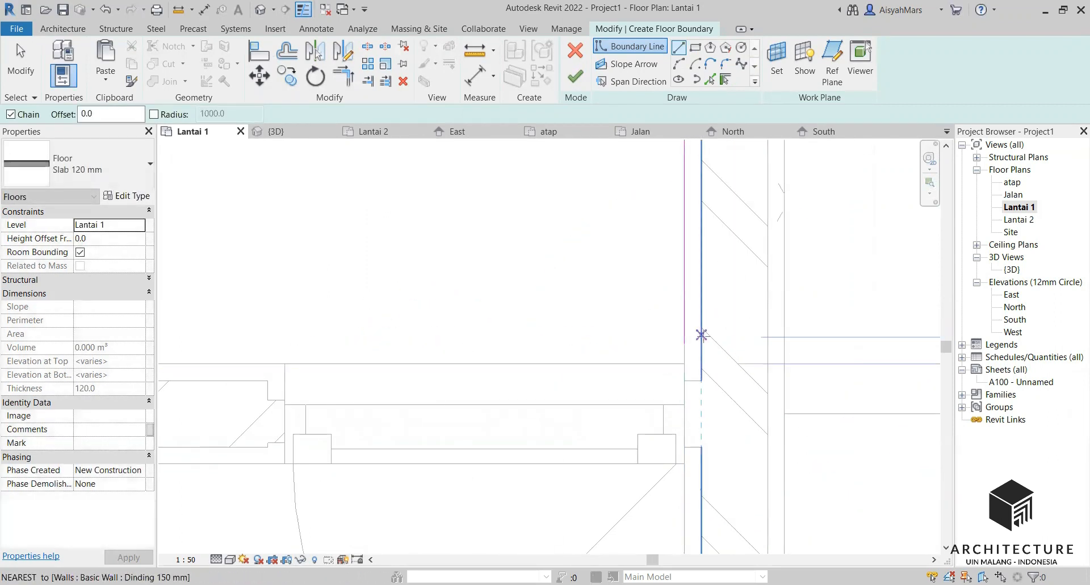
scroll(638, 406, down, 8)
scroll(656, 212, up, 5)
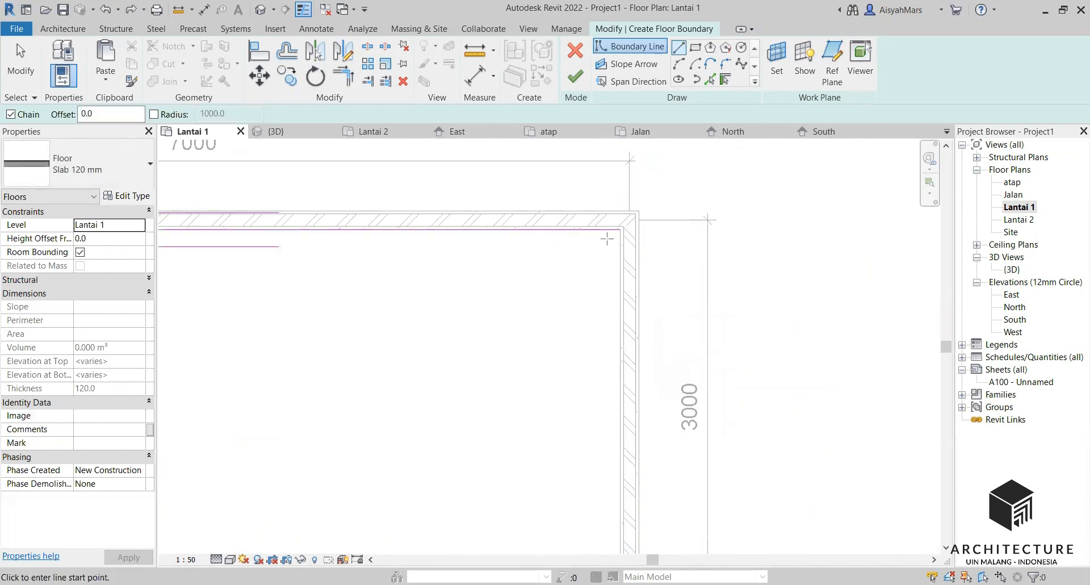
Draw the boundary from the north-east inner corner down the east wall and west along the casement-window wall to the entrance passage
click(620, 210)
scroll(620, 210, down, 6)
scroll(608, 467, up, 6)
scroll(653, 500, up, 3)
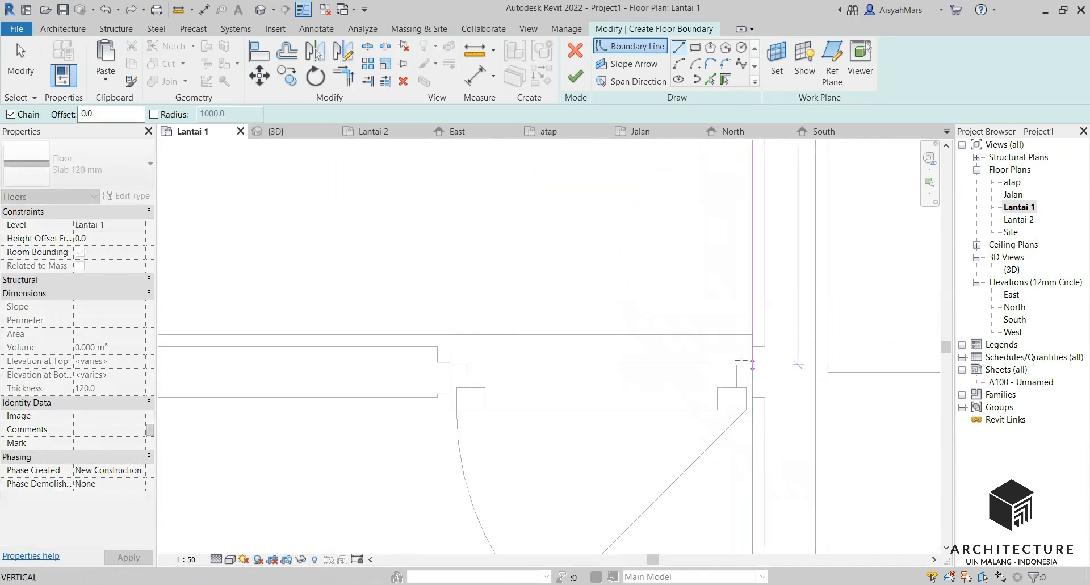
click(684, 438)
middle_drag(276, 346, 355, 344)
scroll(357, 345, up, 2)
click(324, 336)
scroll(414, 442, down, 3)
scroll(413, 368, up, 2)
scroll(420, 375, down, 1)
scroll(408, 460, up, 4)
click(390, 427)
Continue the boundary down the passage's east side and straight across the entrance opening to its west wall
scroll(420, 334, down, 6)
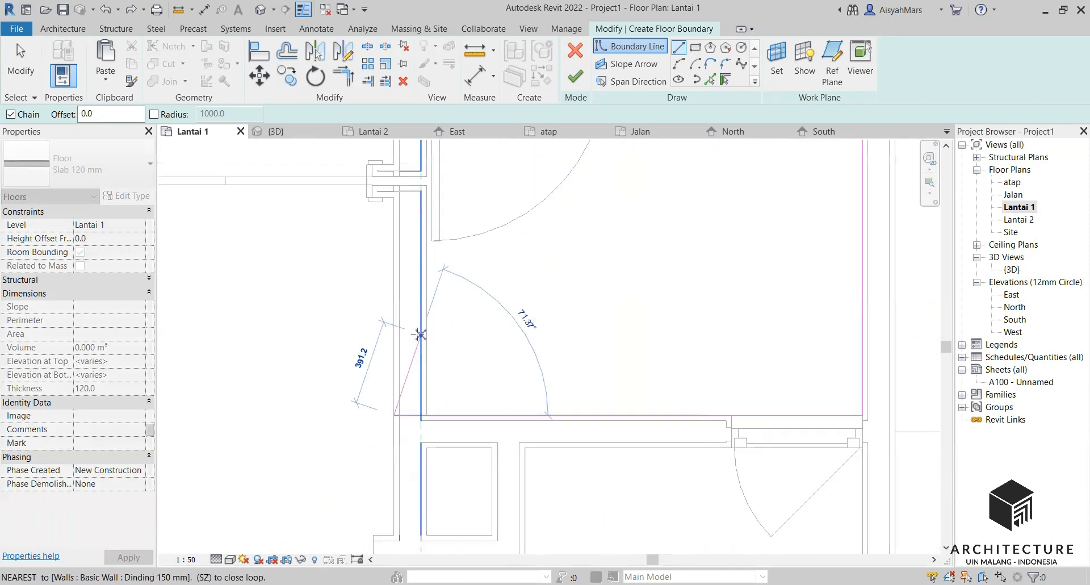
scroll(420, 354, up, 4)
scroll(418, 407, up, 2)
click(399, 360)
scroll(505, 384, down, 3)
scroll(335, 375, up, 4)
click(302, 379)
Continue the boundary up the passage's west wall and 3150 mm west along the front bedroom wall to the outer west wall
scroll(360, 434, down, 4)
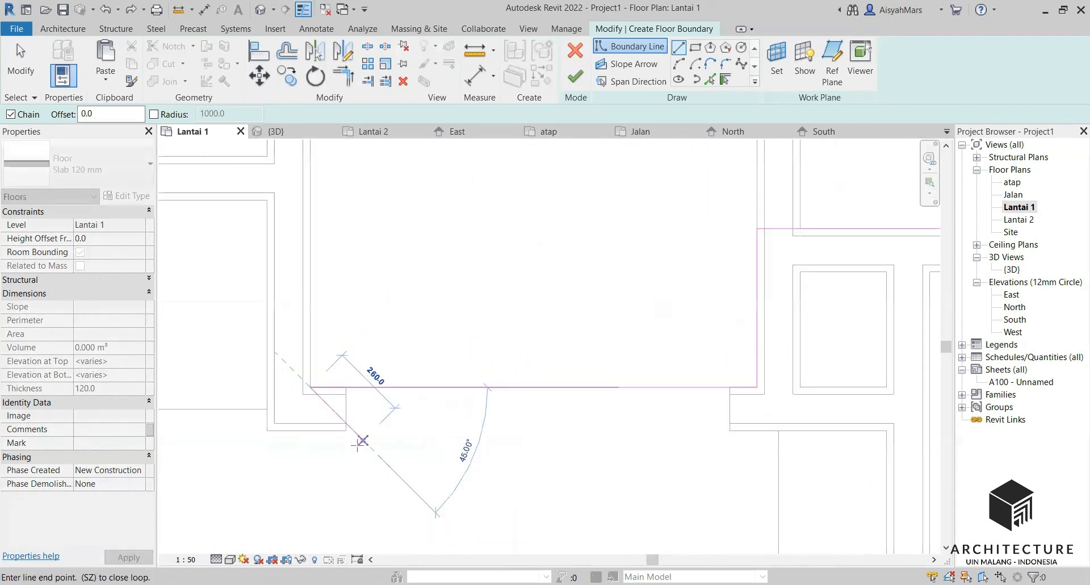
scroll(350, 377, up, 2)
scroll(357, 377, up, 2)
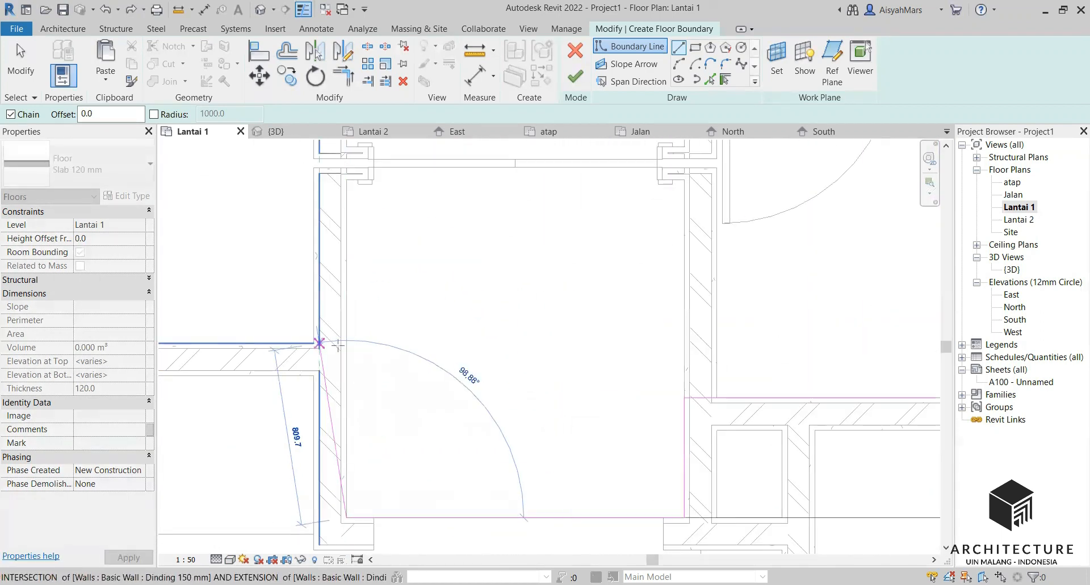
click(347, 344)
scroll(483, 401, down, 5)
scroll(250, 381, up, 4)
click(207, 397)
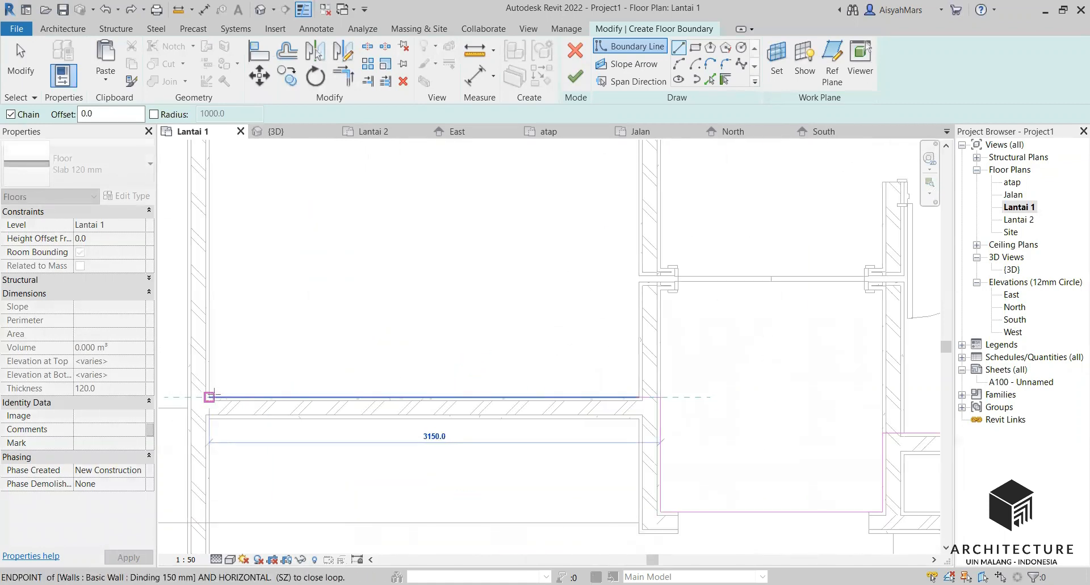
Close the boundary up the inner face of the west wall to the north-west corner and finish the floor
scroll(250, 408, down, 4)
scroll(291, 340, up, 5)
click(283, 198)
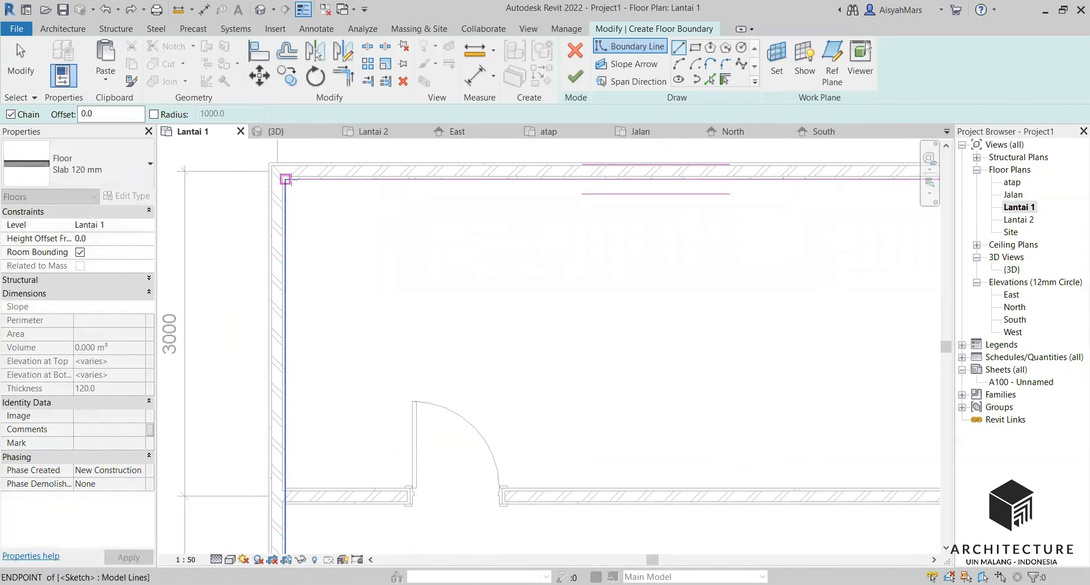
click(575, 76)
scroll(594, 281, down, 5)
key(Escape)
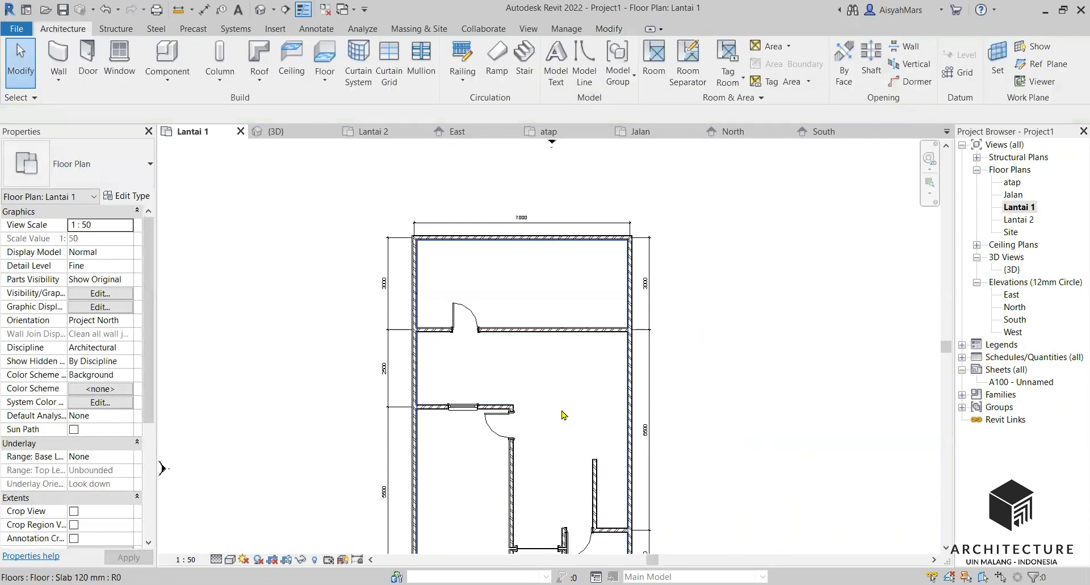
Select the new Lantai 1 floor and open its type's layer structure for editing
scroll(561, 413, up, 2)
click(565, 404)
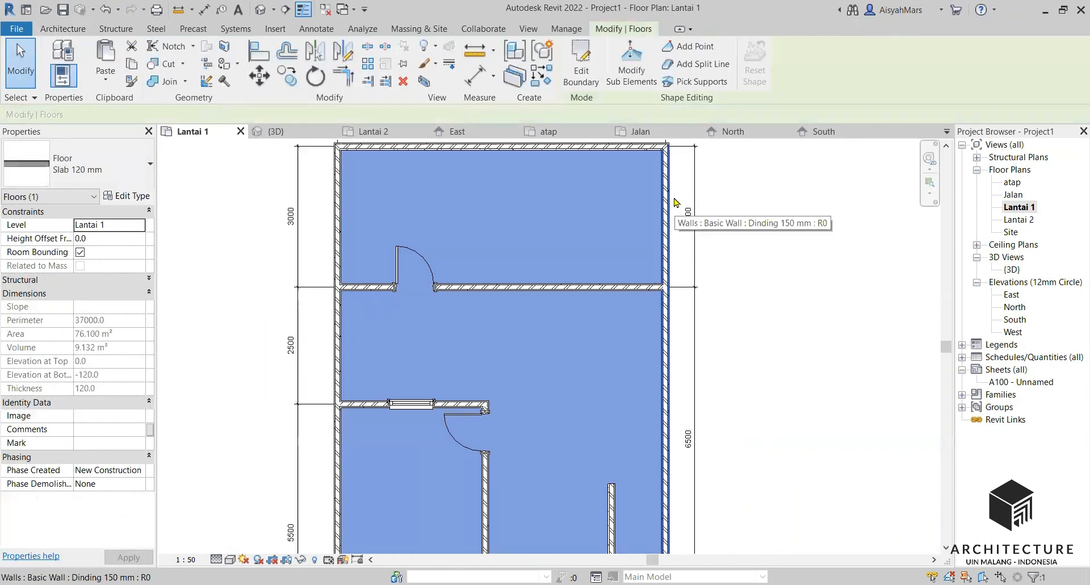
scroll(675, 202, down, 1)
middle_drag(656, 473, 679, 389)
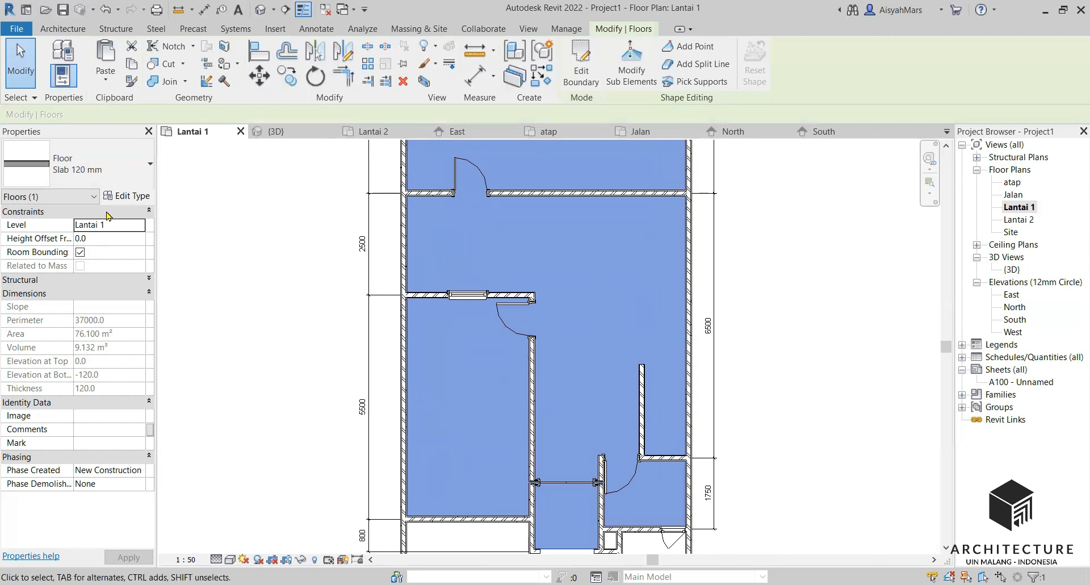
click(115, 196)
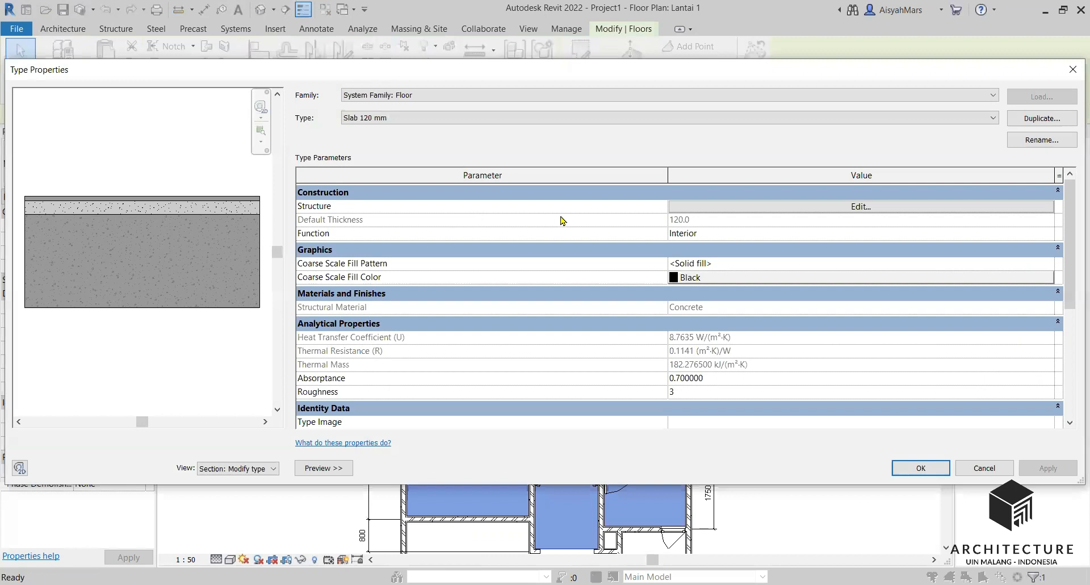
click(778, 208)
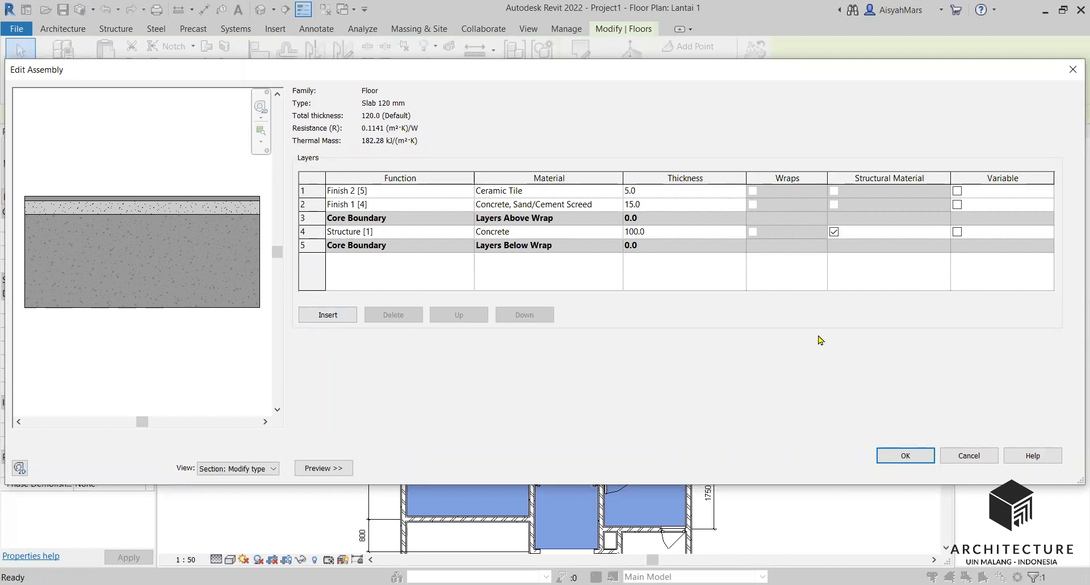
Open the Finish 2 layer's Ceramic Tile material and review its appearance, identity and graphics settings
click(531, 192)
click(618, 191)
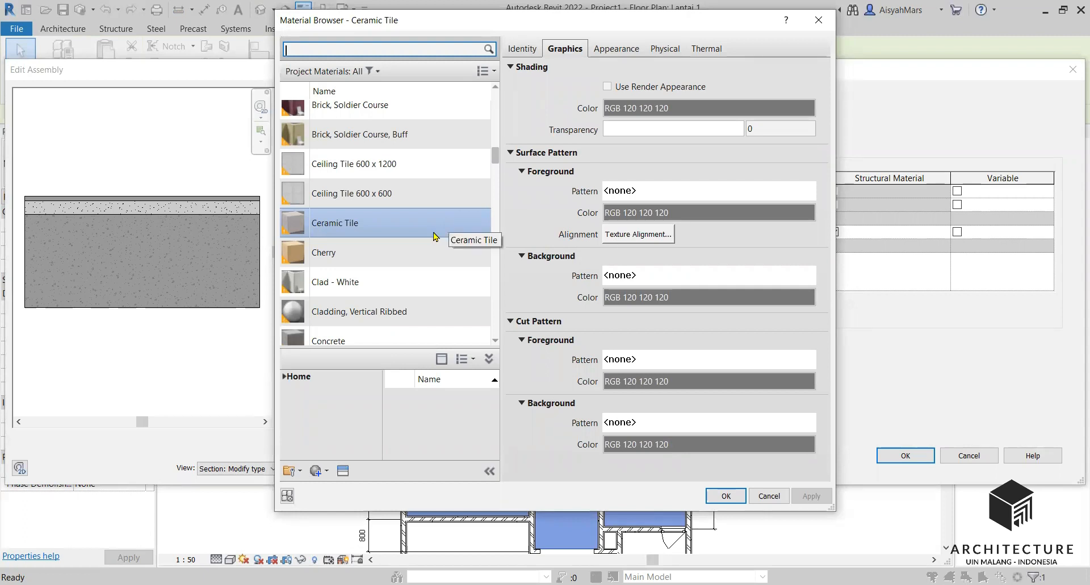
click(614, 50)
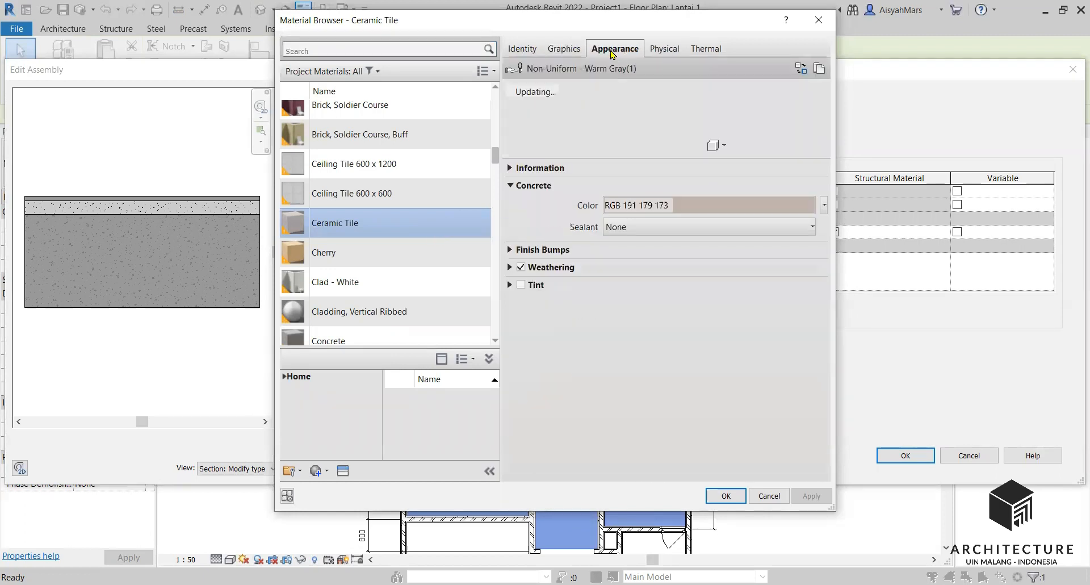
click(513, 49)
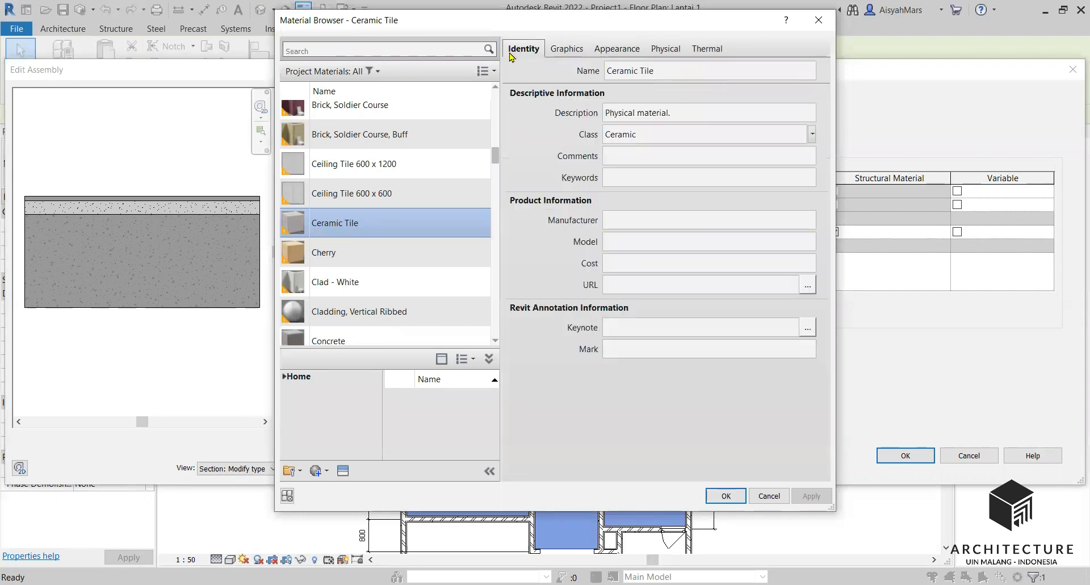
scroll(377, 219, up, 1)
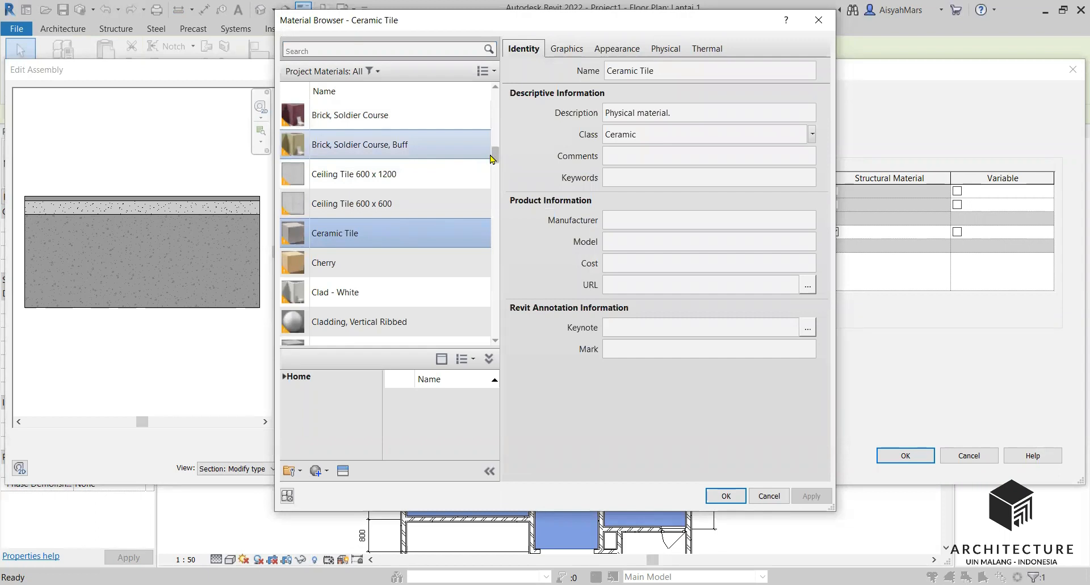
click(560, 52)
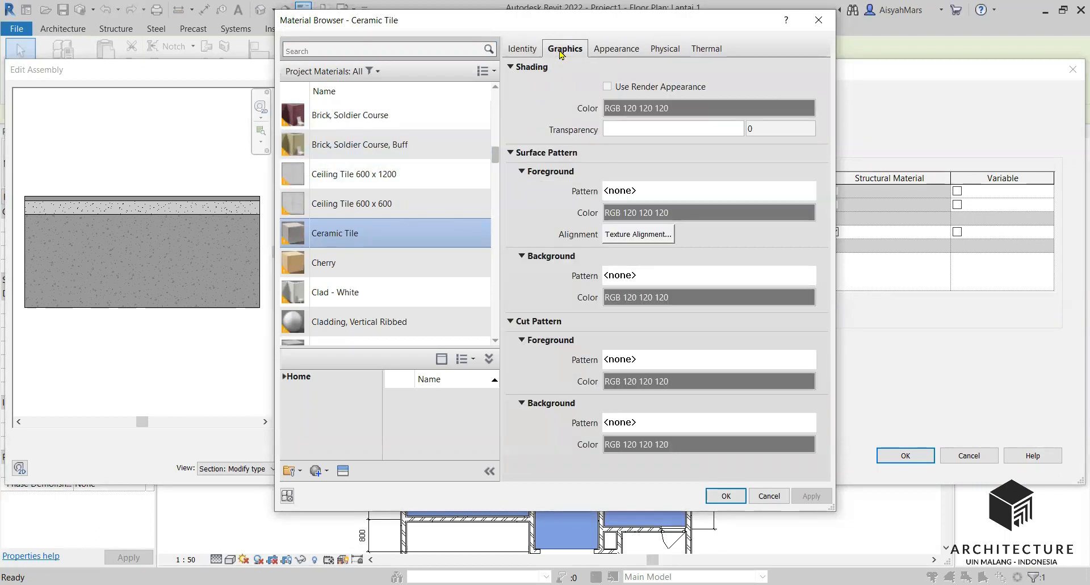
Duplicate the Ceramic Tile material and name the copy Ceramic Tile 40x40
right_click(395, 242)
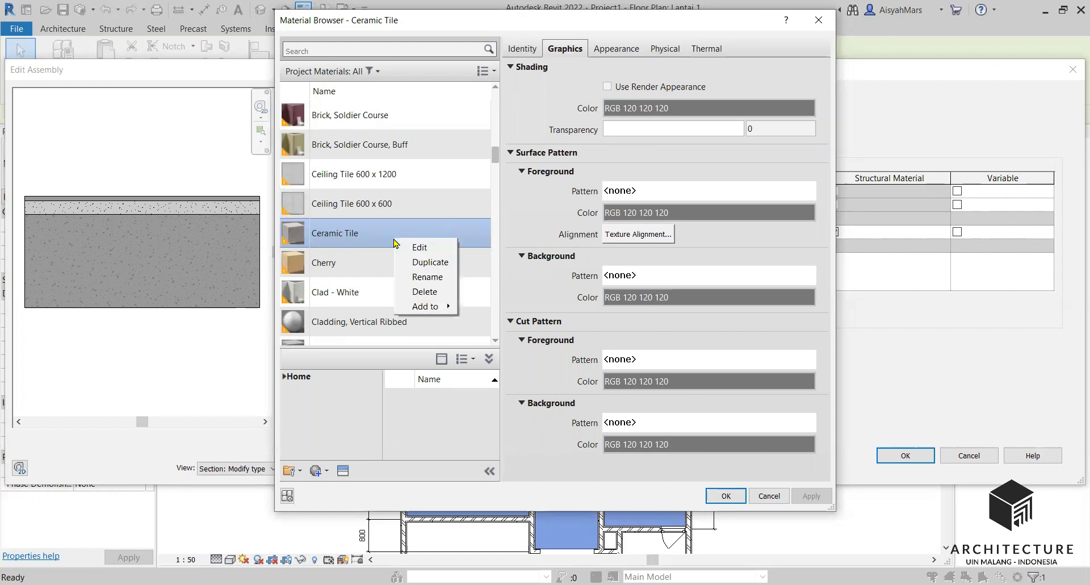
click(420, 263)
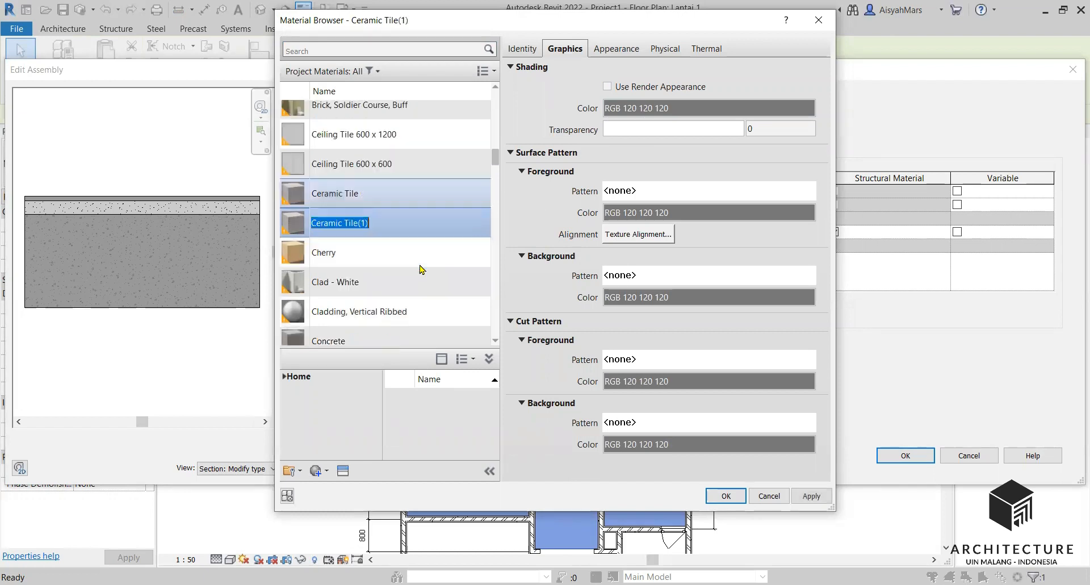
click(397, 234)
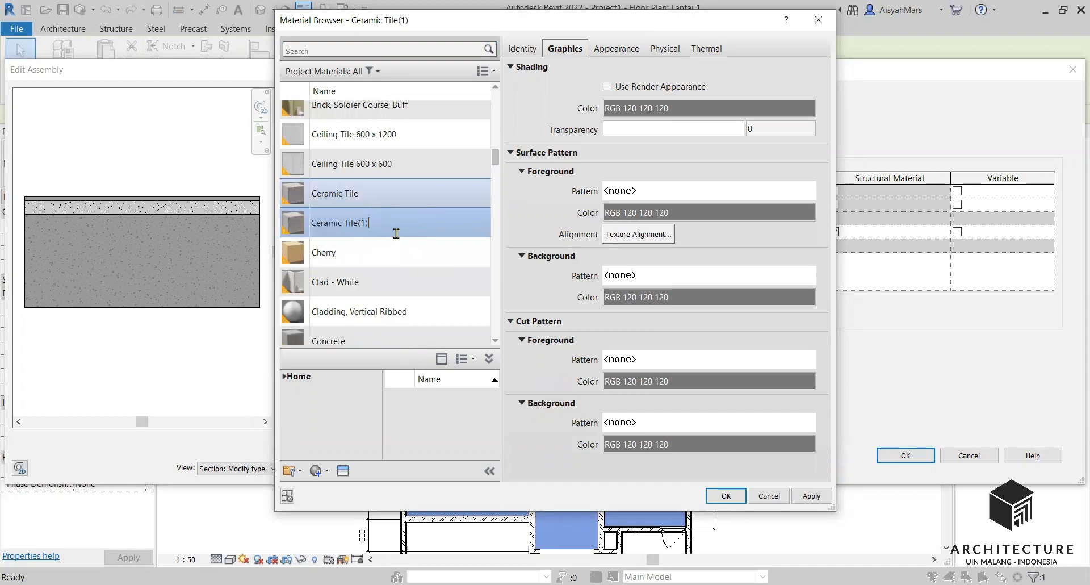
key(BackSpace)
key(BackSpace)
key(BackSpace)
text(40x40)
key(Return)
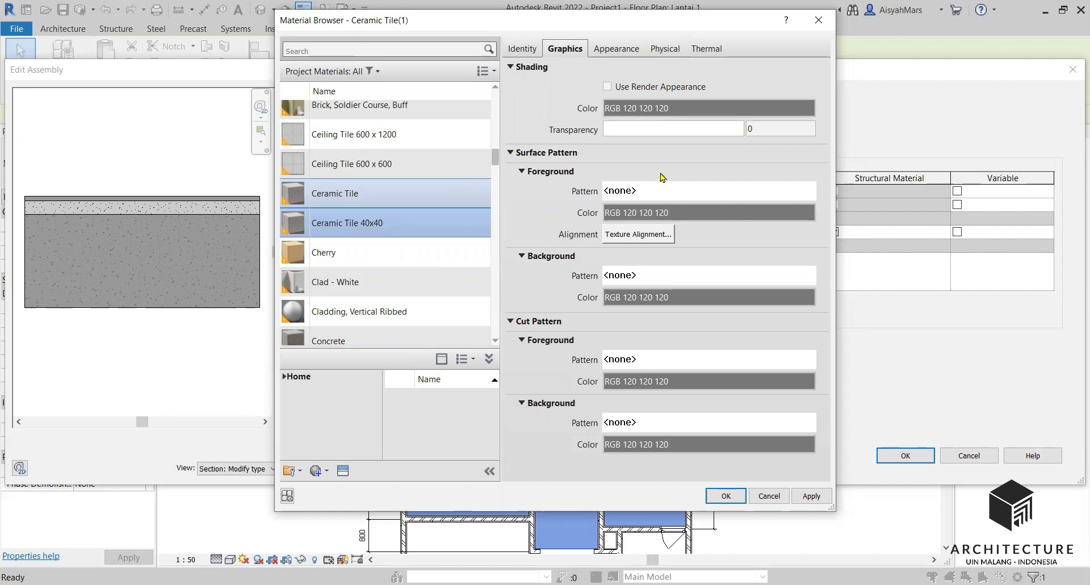
For the material's foreground surface pattern, duplicate the Blockwork (low/medium density) drafting pattern with a line angle of 0°
click(663, 193)
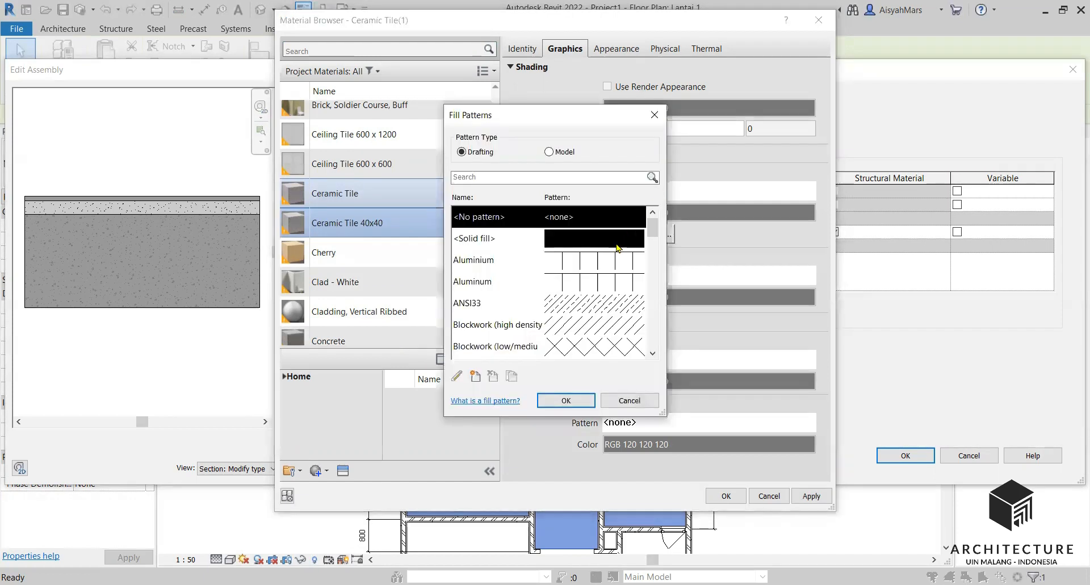
click(589, 348)
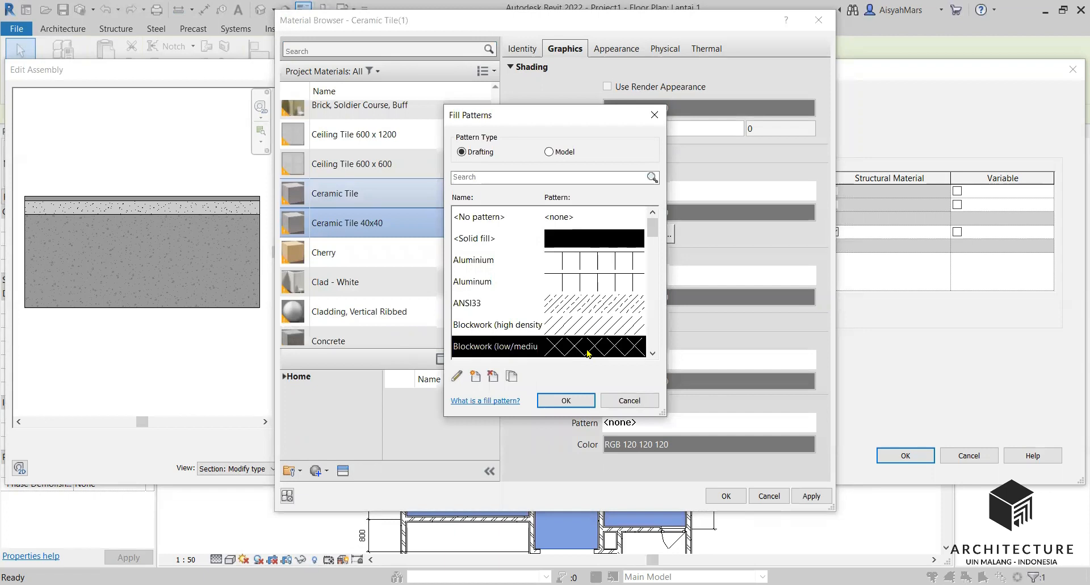
scroll(603, 340, down, 2)
scroll(605, 325, up, 2)
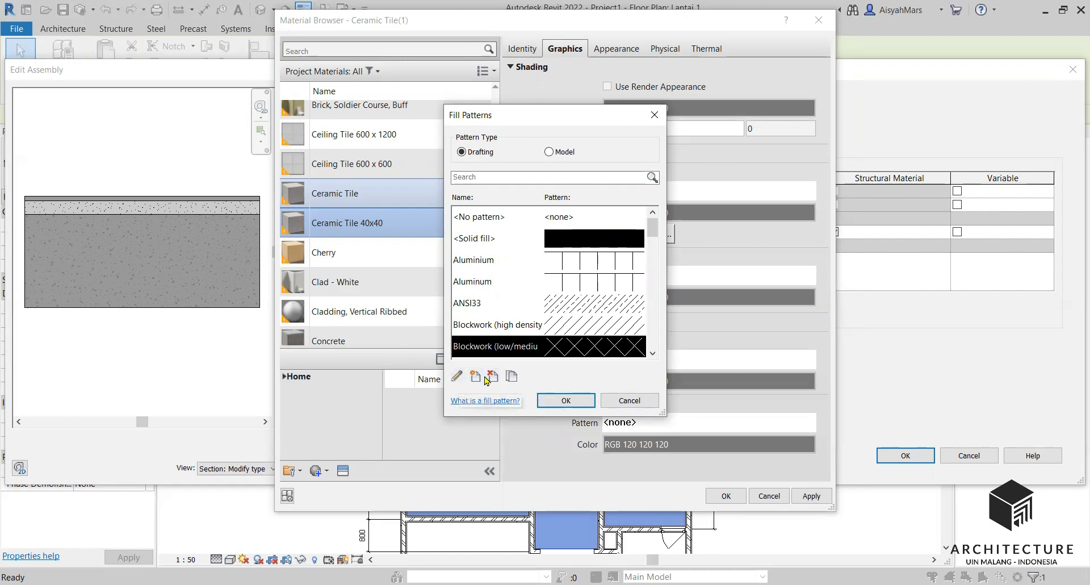
click(511, 377)
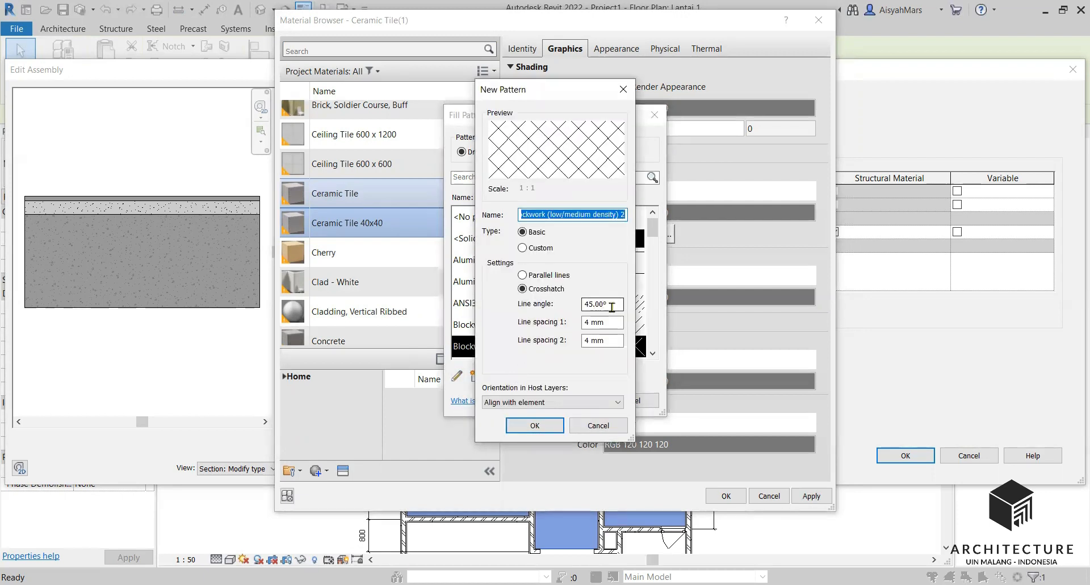
key(Tab)
key(Tab)
key(Tab)
text(0)
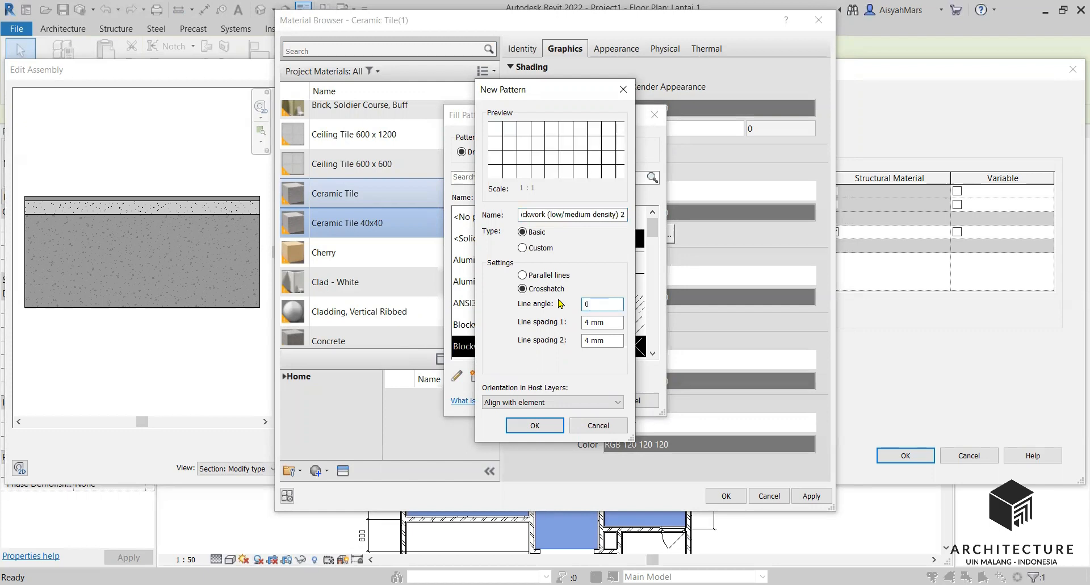
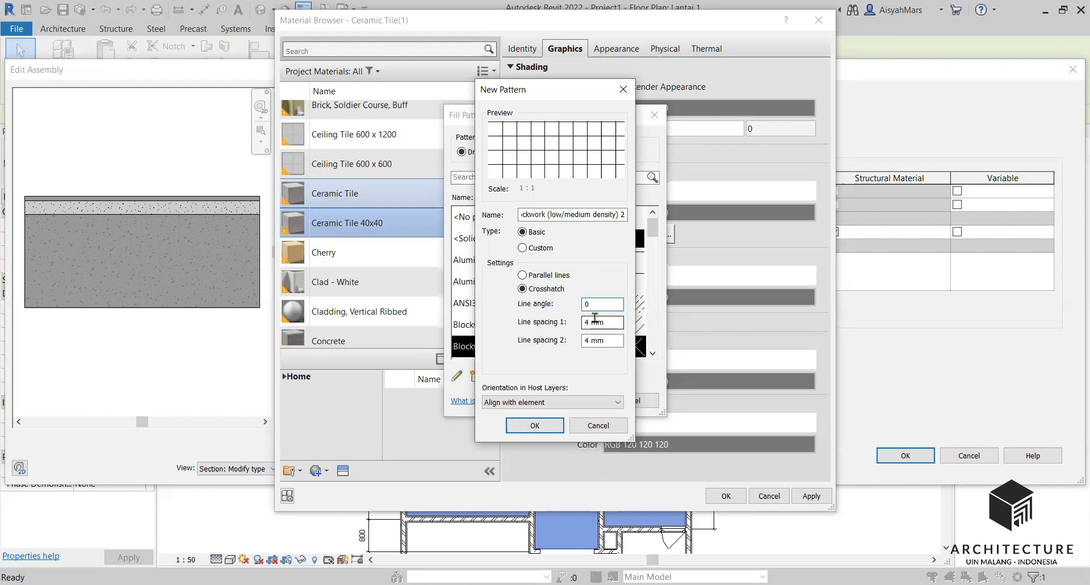
click(594, 319)
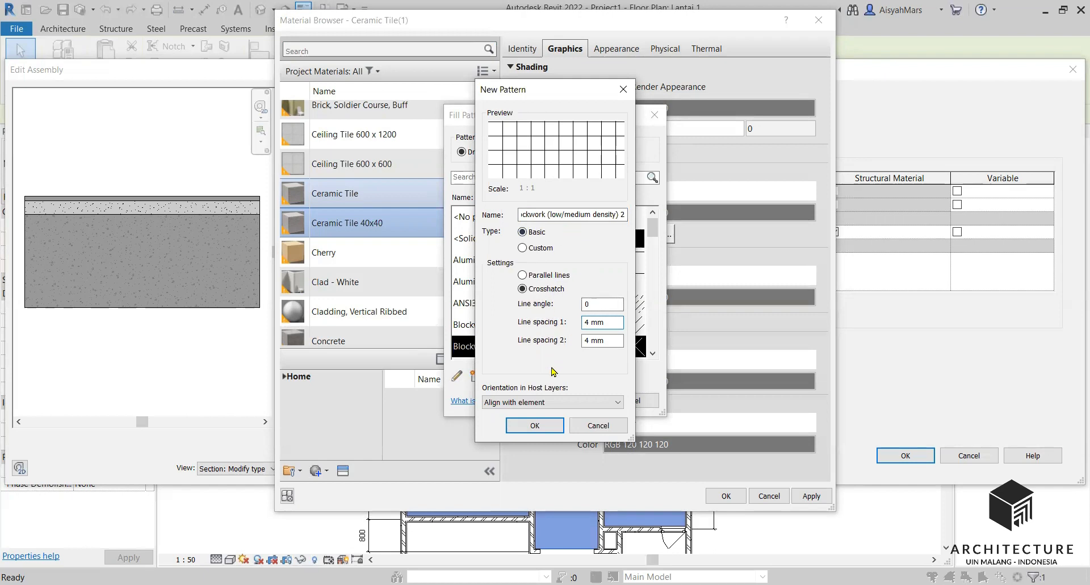
click(537, 425)
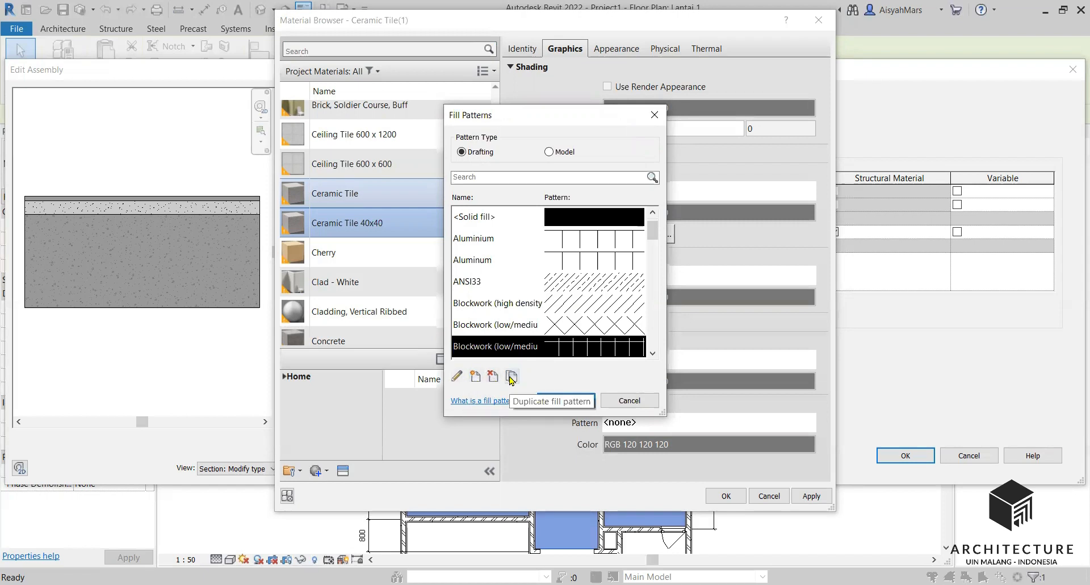
Rename the duplicated fill pattern 40x40, assign it to the tile material's surface foreground, and apply the material to the Slab 120 mm type
click(457, 377)
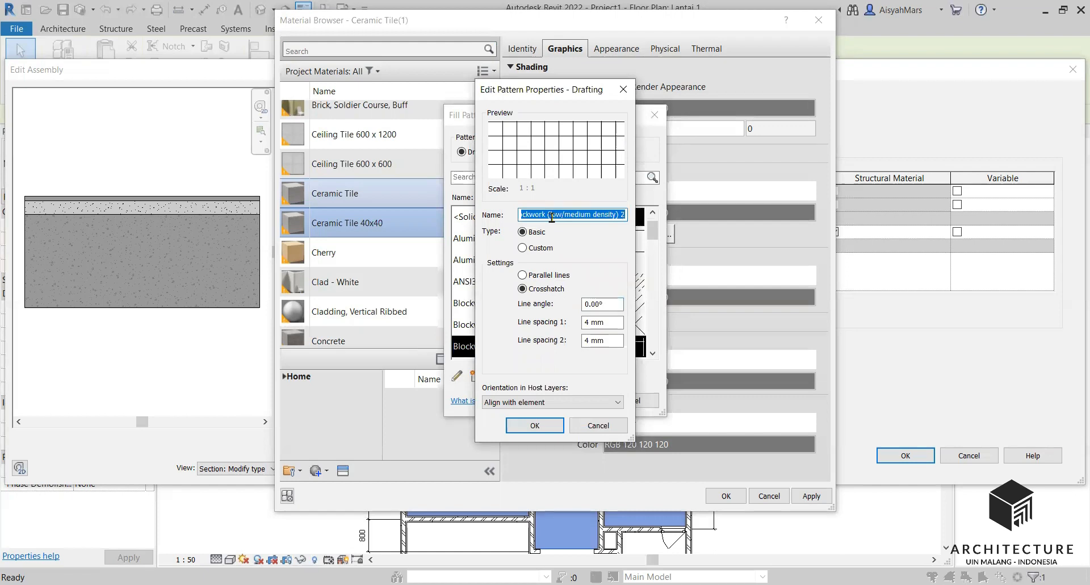
text(40x40)
click(543, 425)
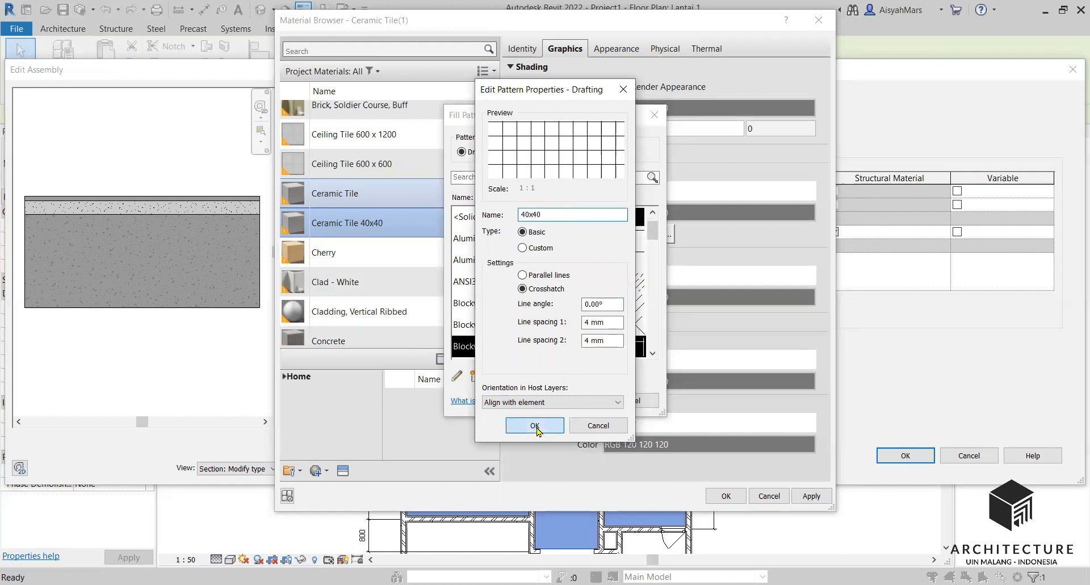
click(553, 400)
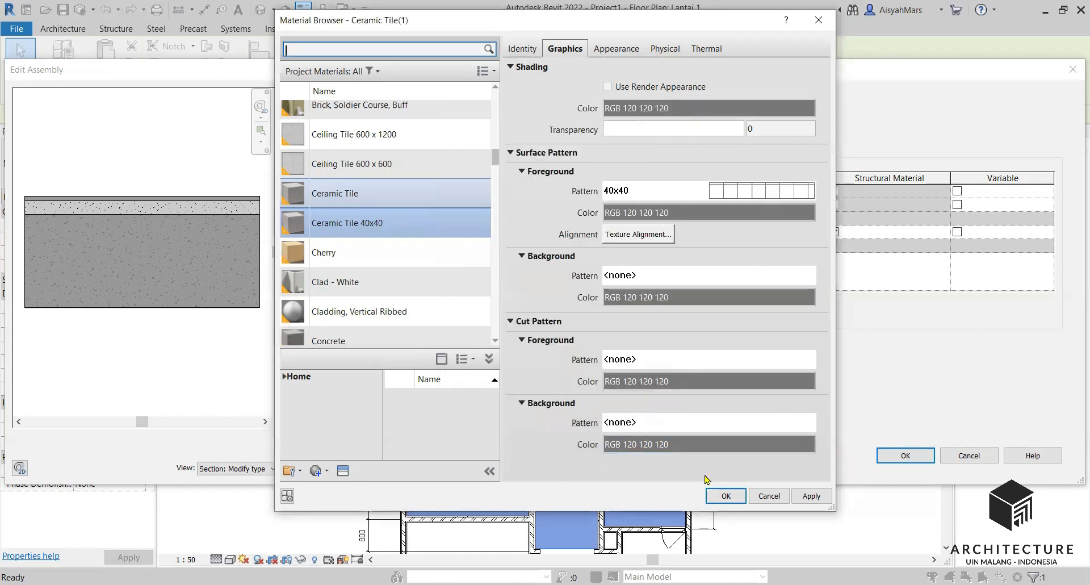
click(725, 496)
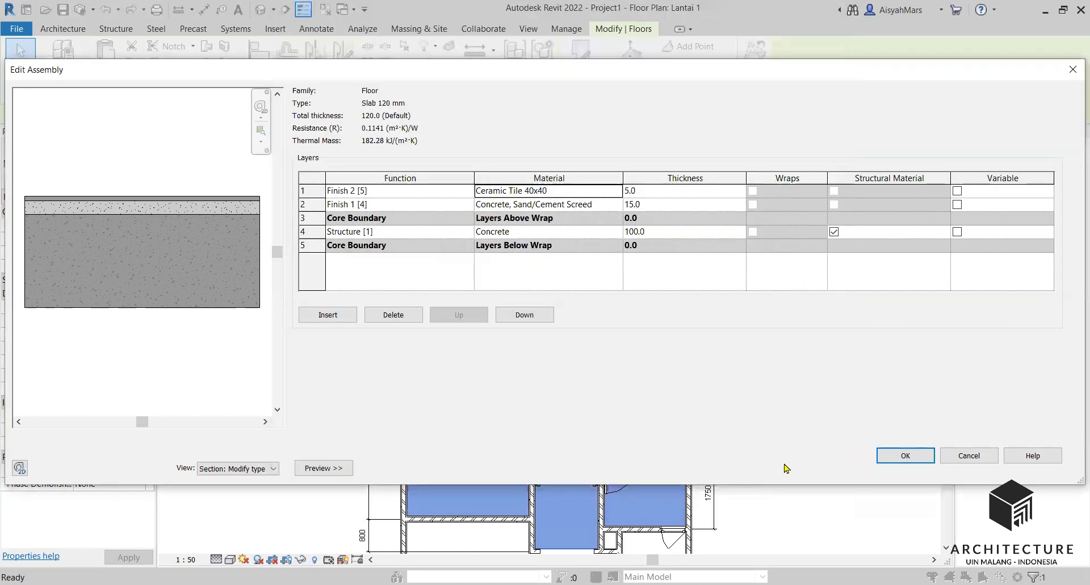
click(904, 454)
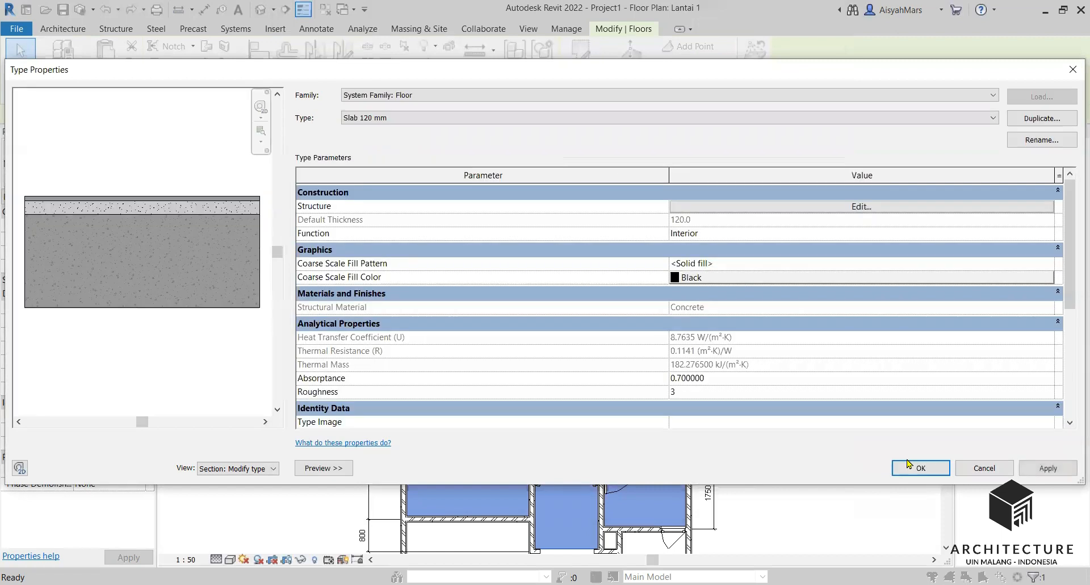
click(909, 468)
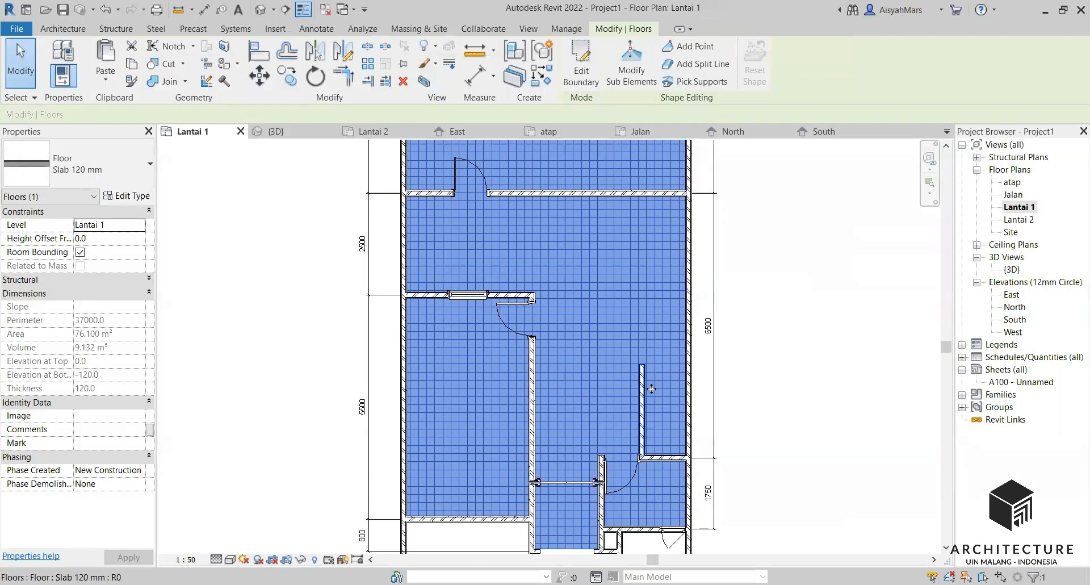
Examine how the tile grid displays on the Lantai 1 floor across the rooms at different zoom levels
click(749, 302)
scroll(674, 321, down, 2)
scroll(596, 377, up, 4)
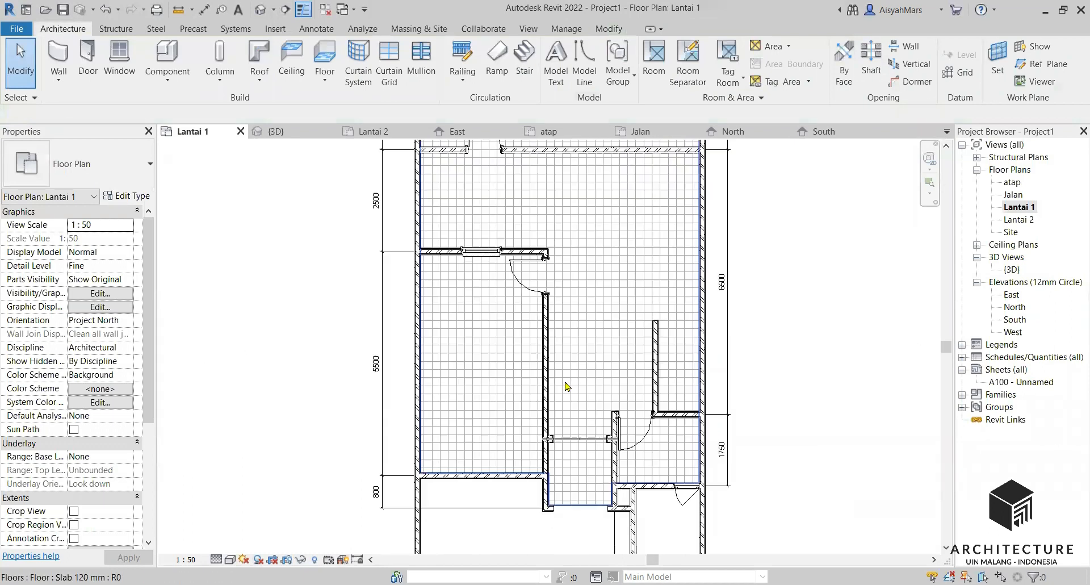
click(613, 402)
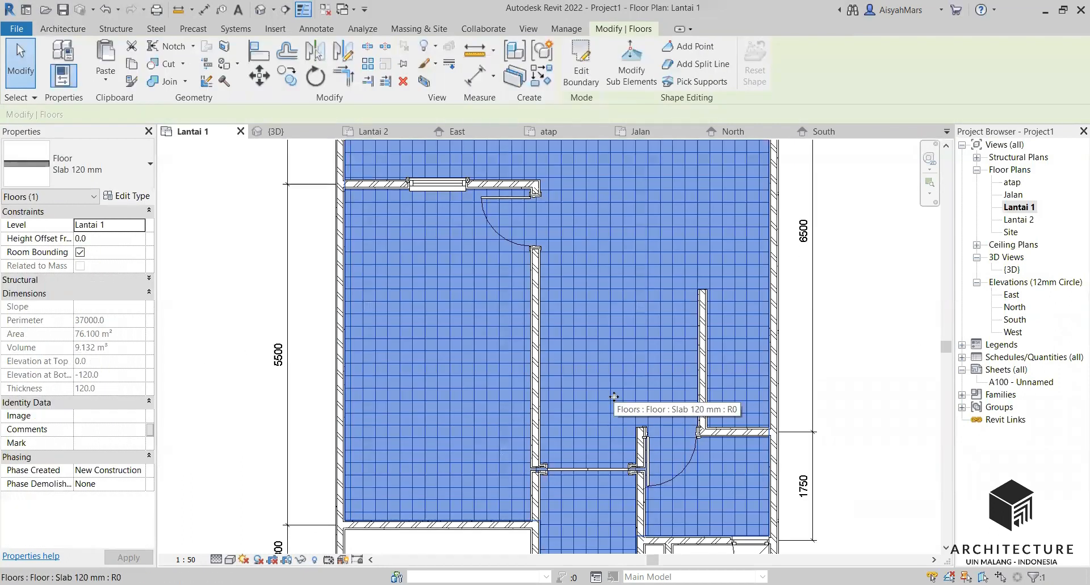
click(870, 406)
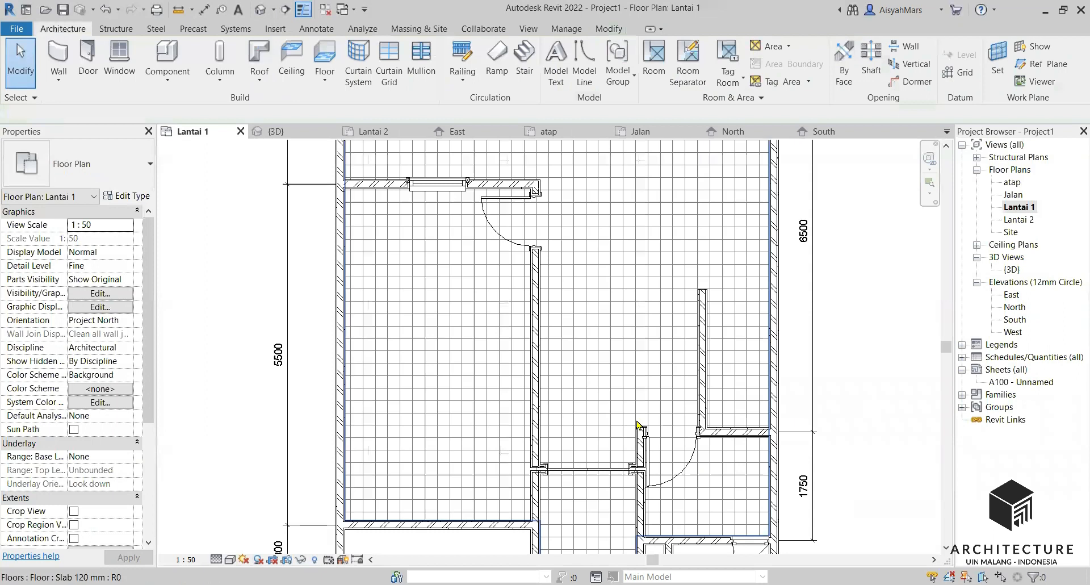
scroll(611, 319, down, 2)
scroll(553, 496, down, 3)
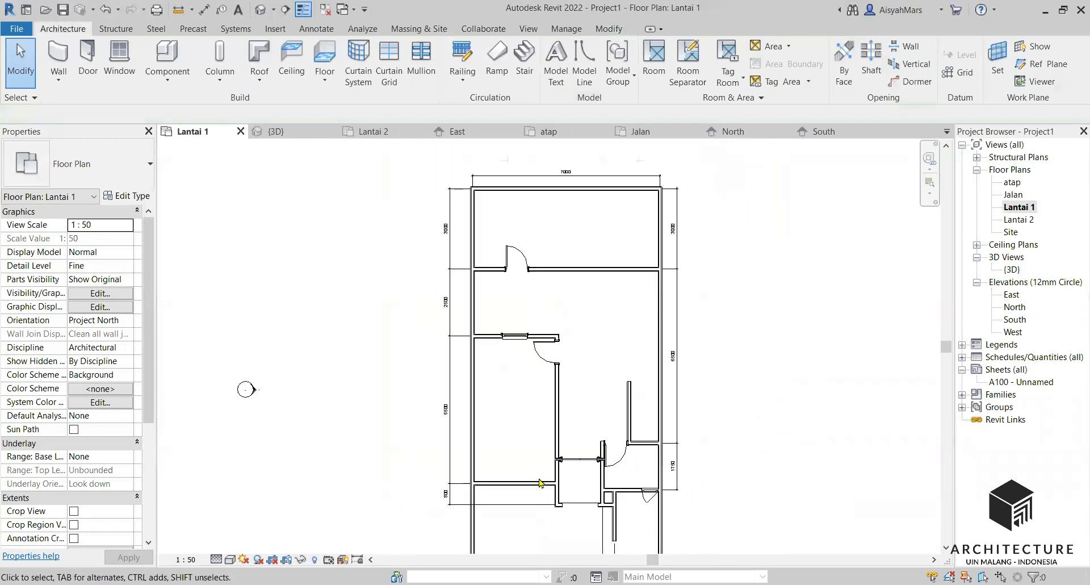
scroll(502, 338, up, 2)
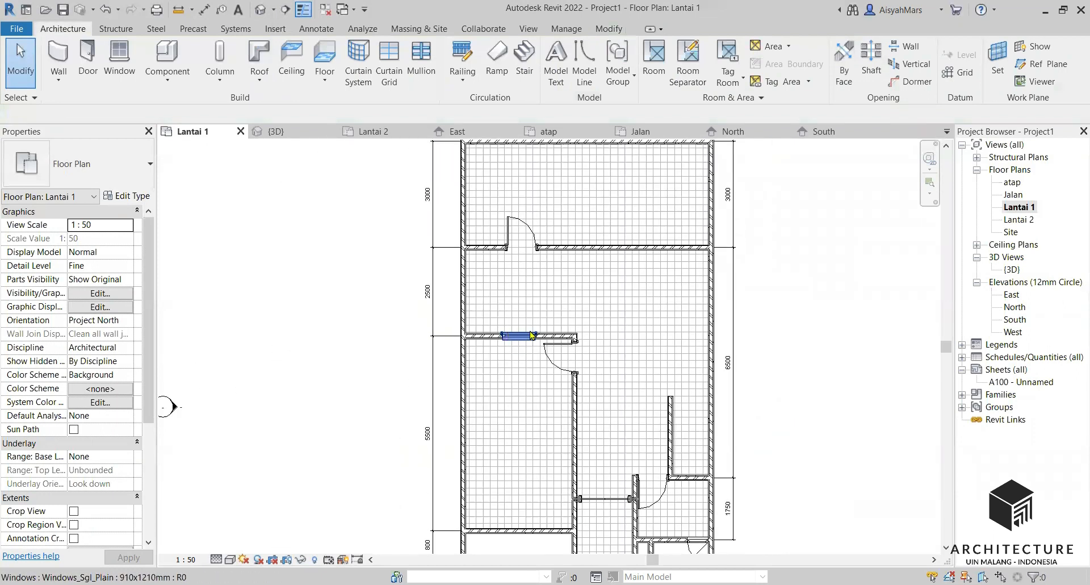
scroll(607, 353, down, 1)
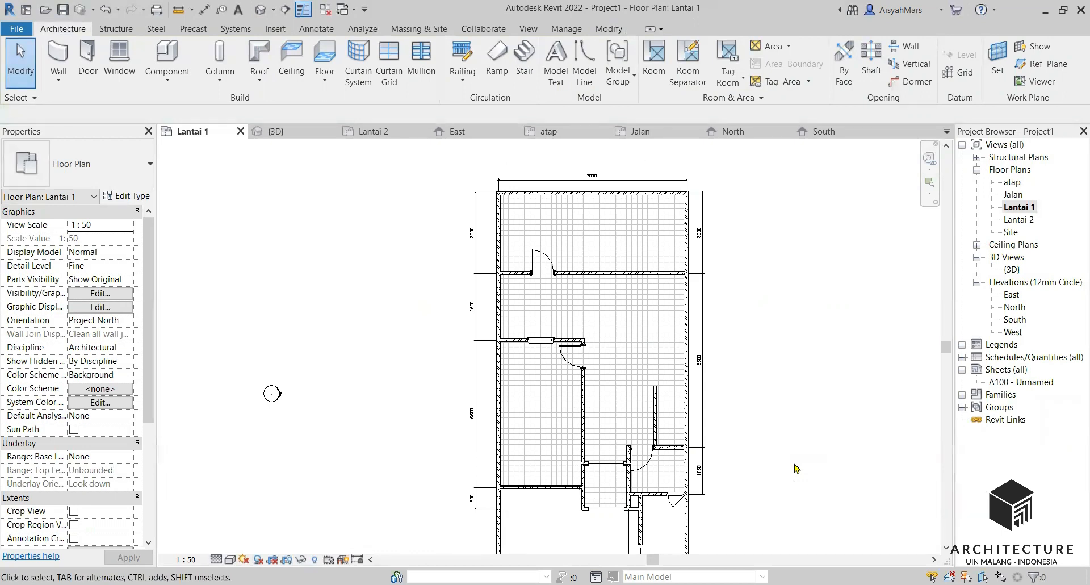
Edit the Lantai 1 floor's boundary and move the small south-east room's lower edge up to the inner face of its north wall
double_click(621, 319)
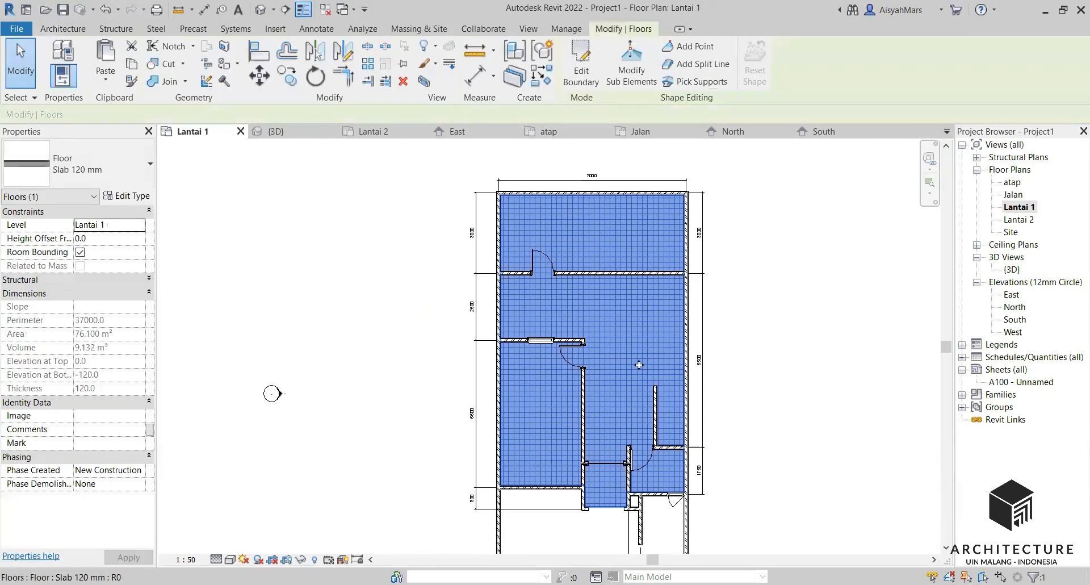
scroll(676, 499, up, 5)
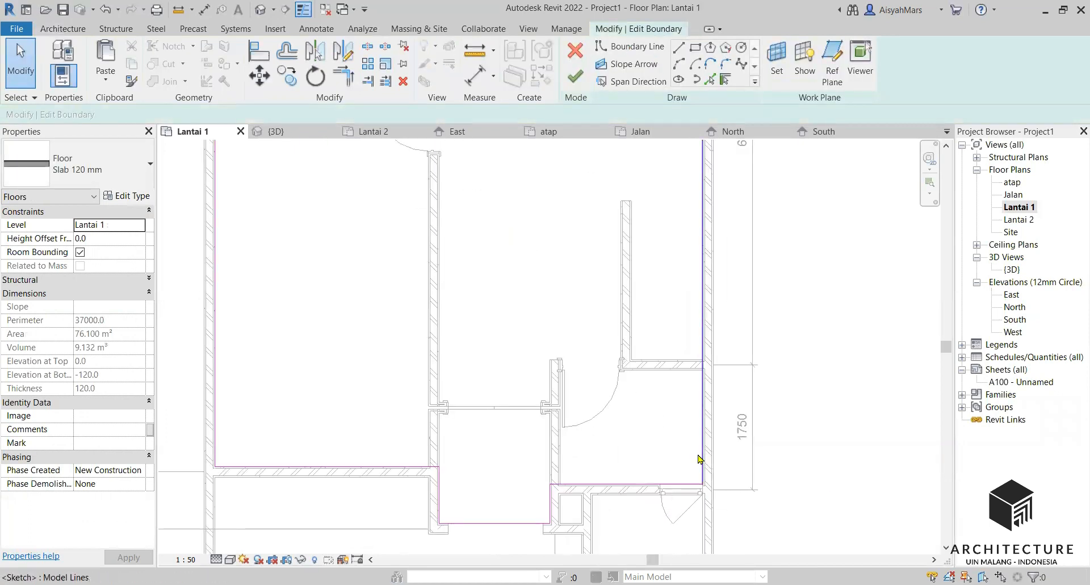
click(684, 486)
scroll(530, 455, up, 3)
drag(462, 438, 810, 483)
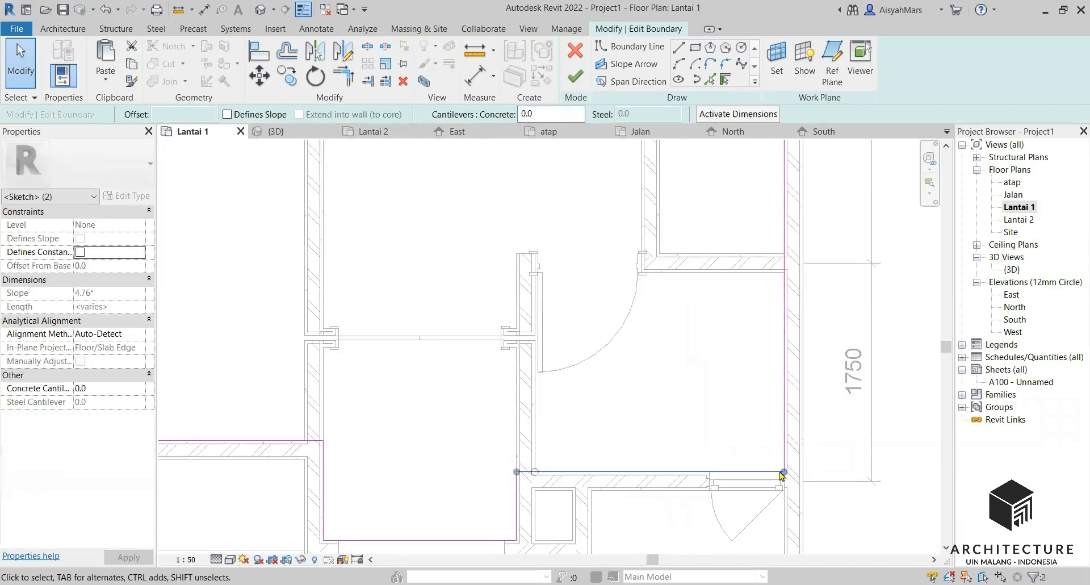
click(259, 76)
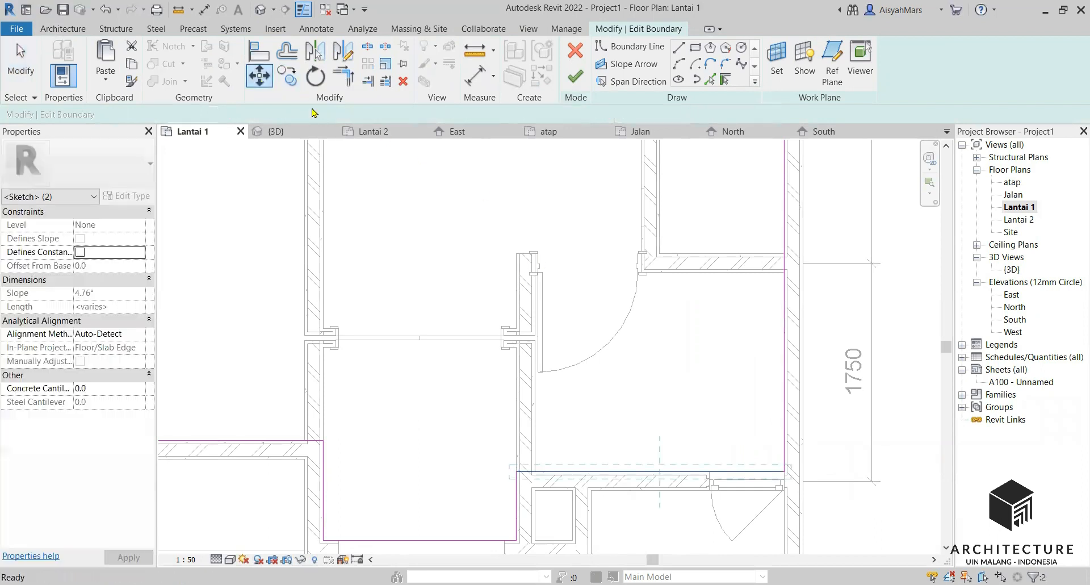
scroll(783, 479, up, 4)
click(785, 470)
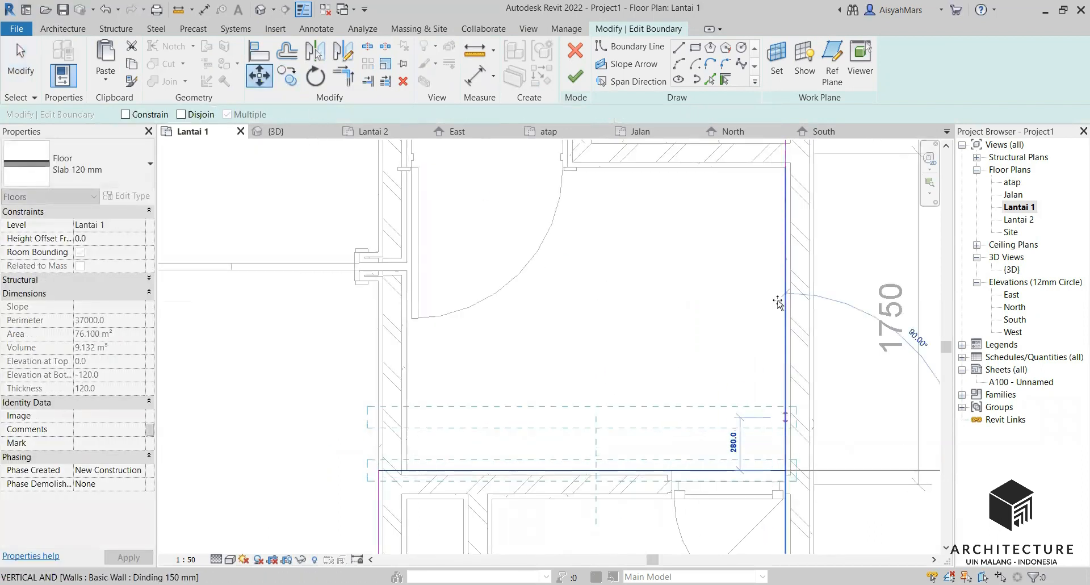
click(786, 167)
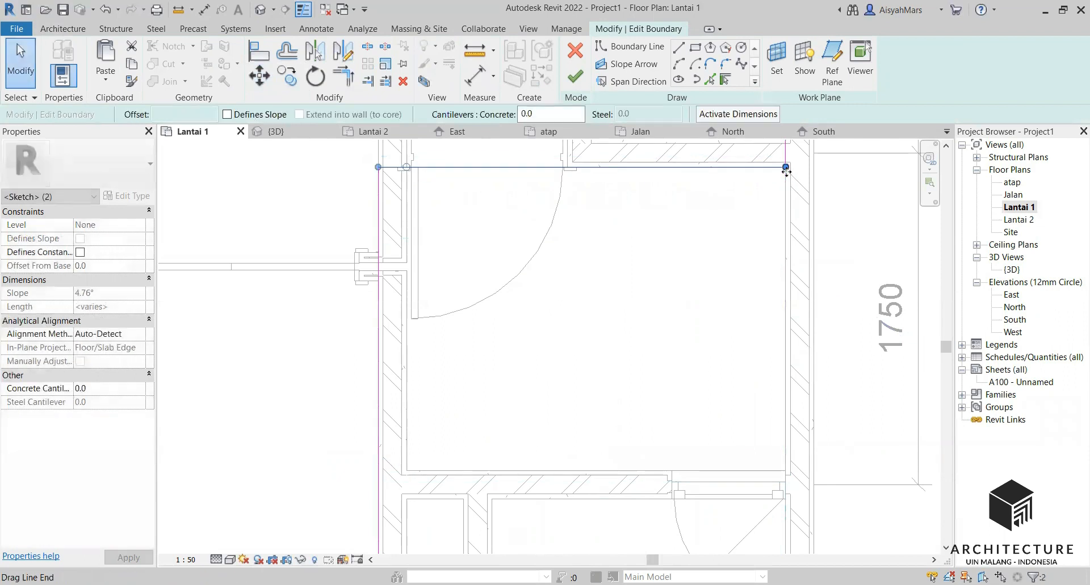
Finish the Lantai 1 floor's boundary edit with the small south-east room excluded, and cancel the save reminder
scroll(568, 306, down, 3)
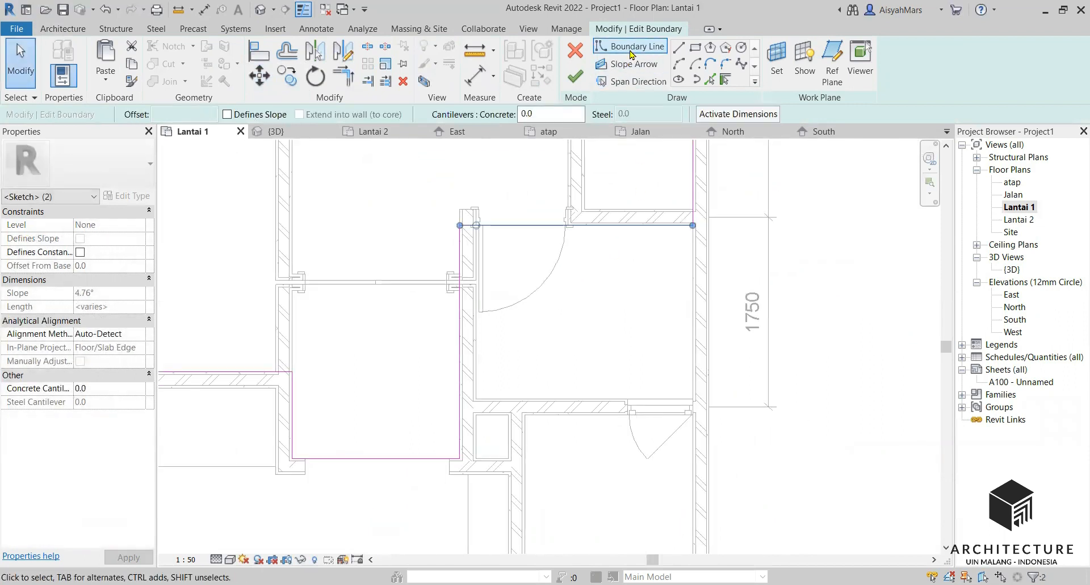
scroll(573, 327, down, 3)
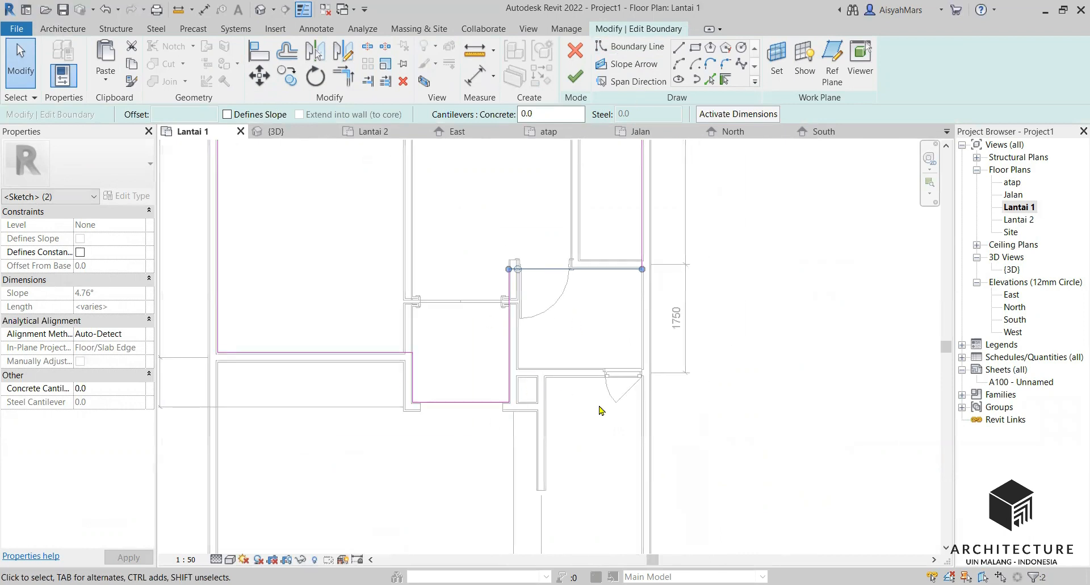
click(811, 375)
scroll(625, 394, down, 3)
scroll(694, 379, down, 2)
scroll(550, 331, down, 2)
scroll(530, 360, up, 2)
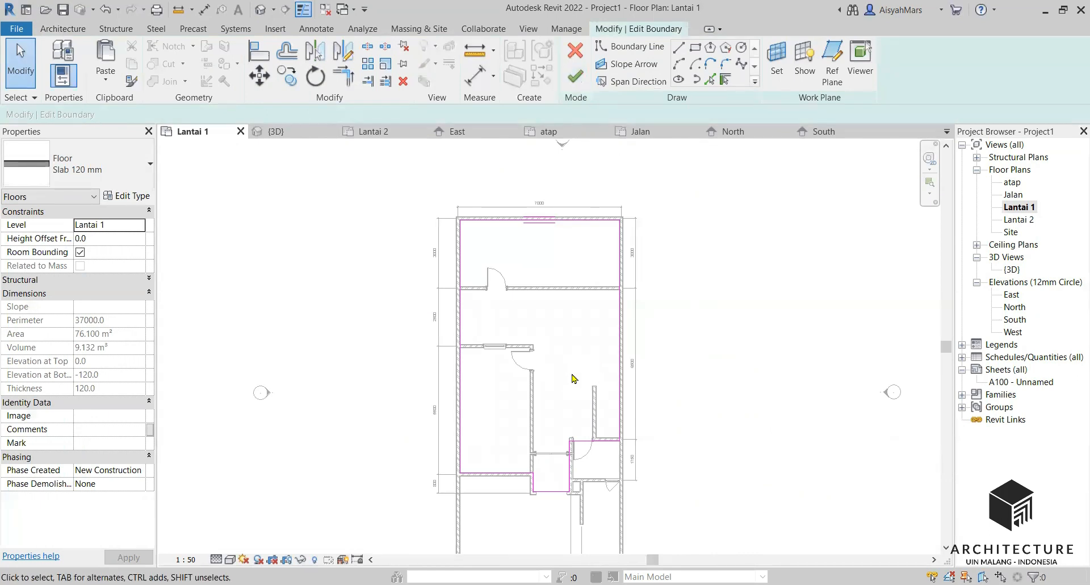
scroll(574, 380, up, 1)
click(574, 79)
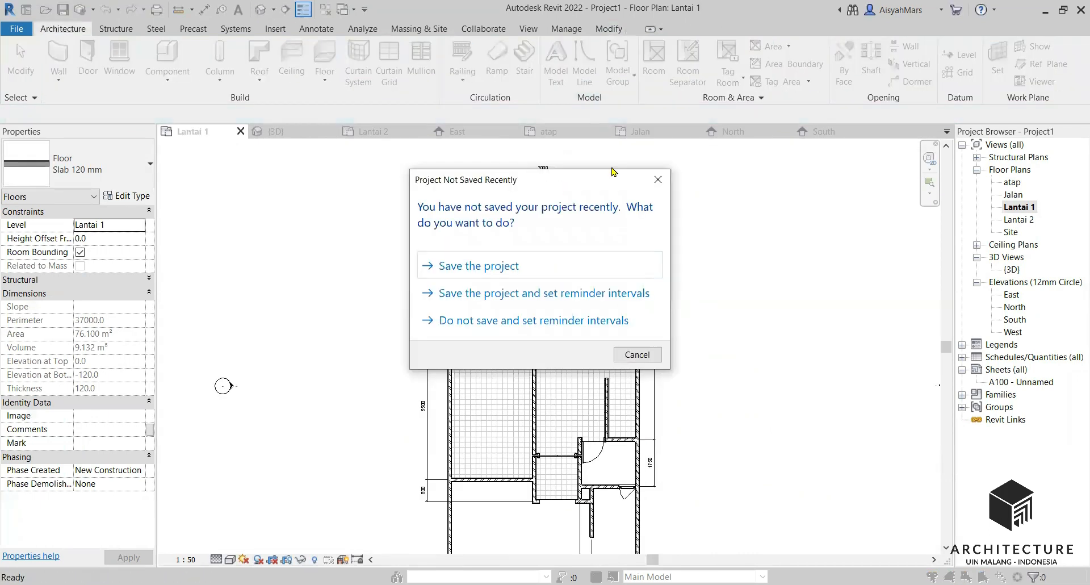
click(637, 354)
scroll(457, 436, up, 3)
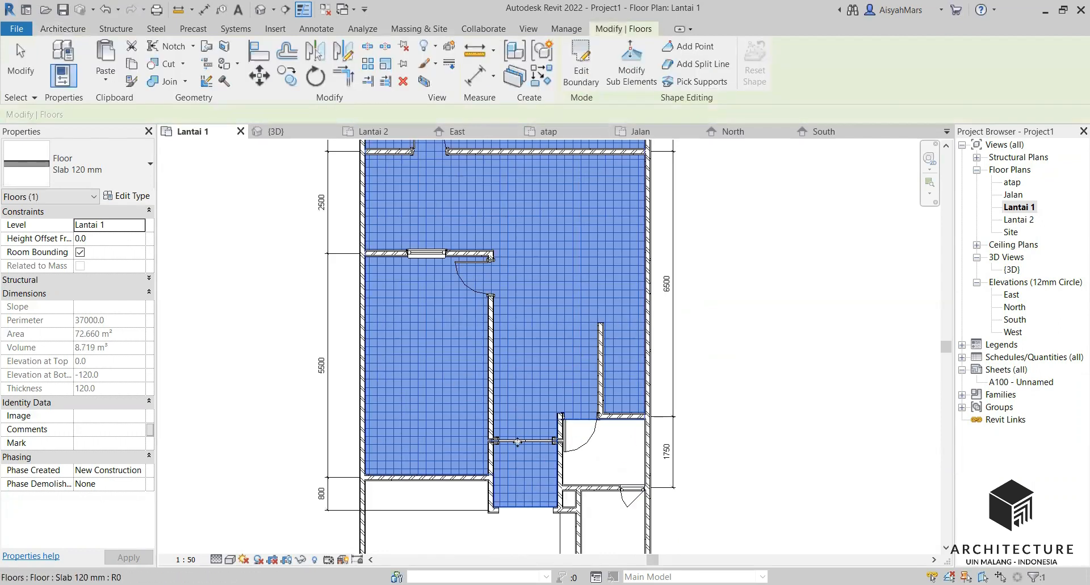
Reopen the Lantai 1 floor's boundary, add a separate closed seven-sided irregular outline east of the house, and finish the sketch
scroll(517, 442, down, 2)
double_click(548, 349)
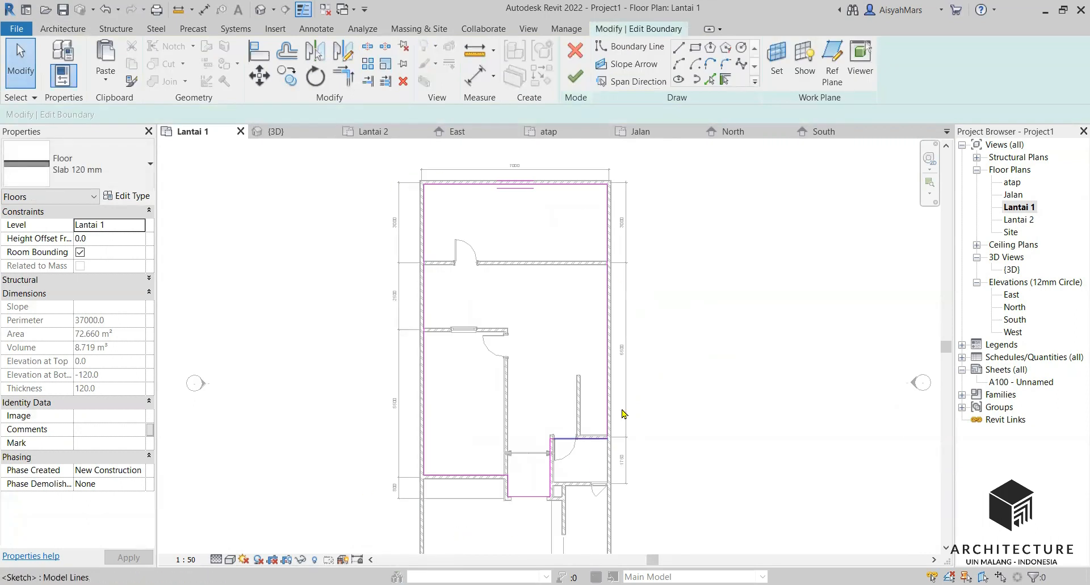
click(490, 191)
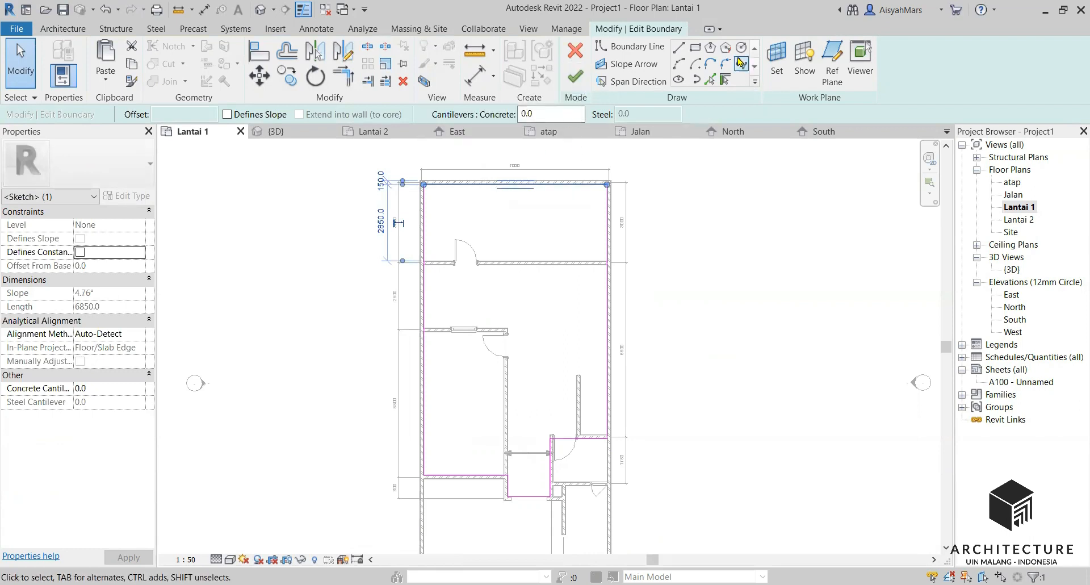
click(678, 47)
click(685, 308)
click(718, 250)
click(776, 251)
click(842, 317)
click(834, 416)
click(754, 359)
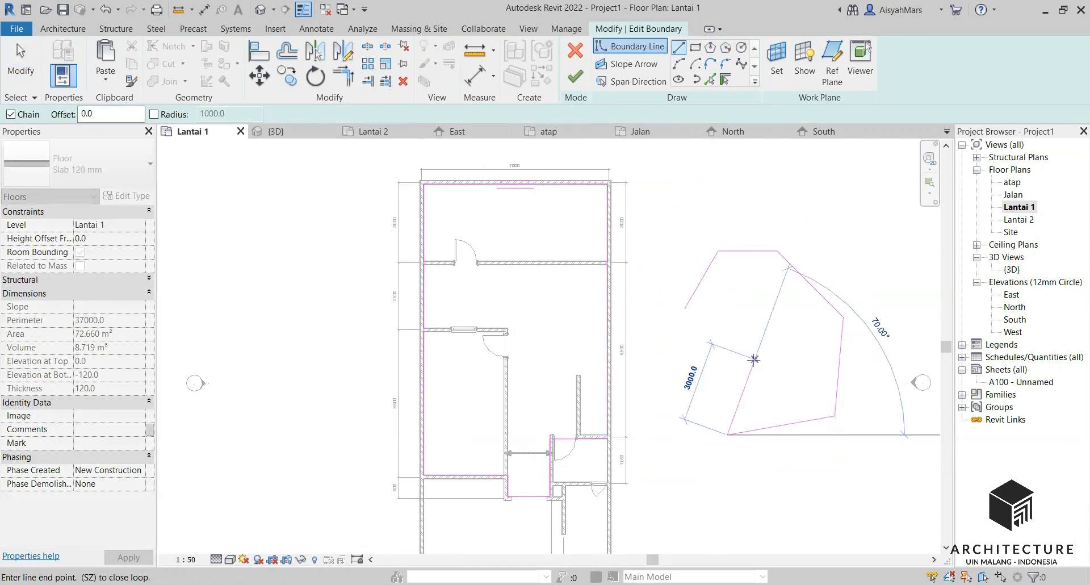
click(685, 308)
click(575, 76)
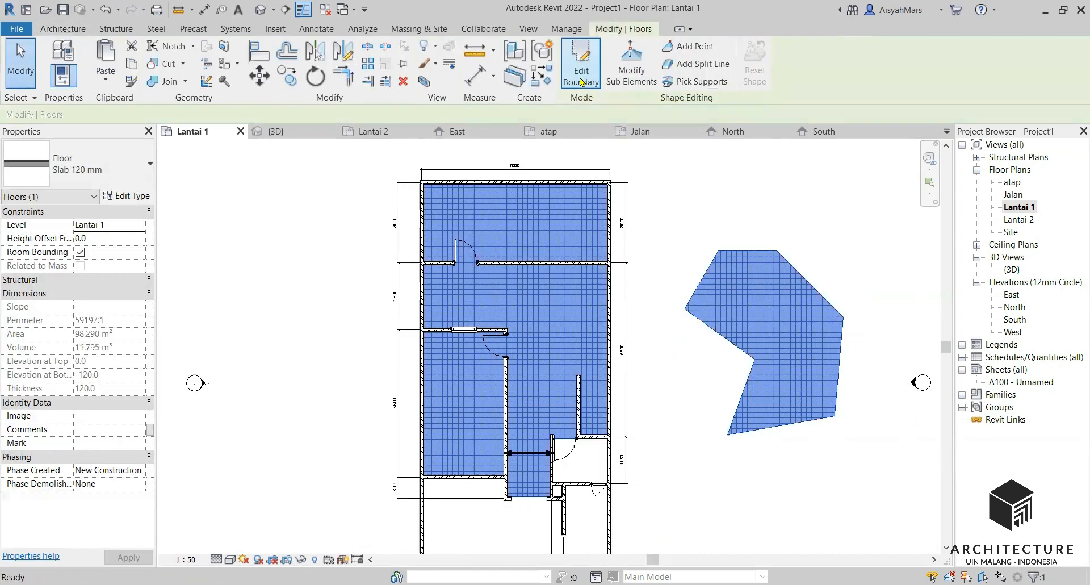
Remove the irregular outline east of the house from the Lantai 1 floor's boundary and finish the sketch
scroll(643, 268, down, 2)
scroll(614, 366, up, 2)
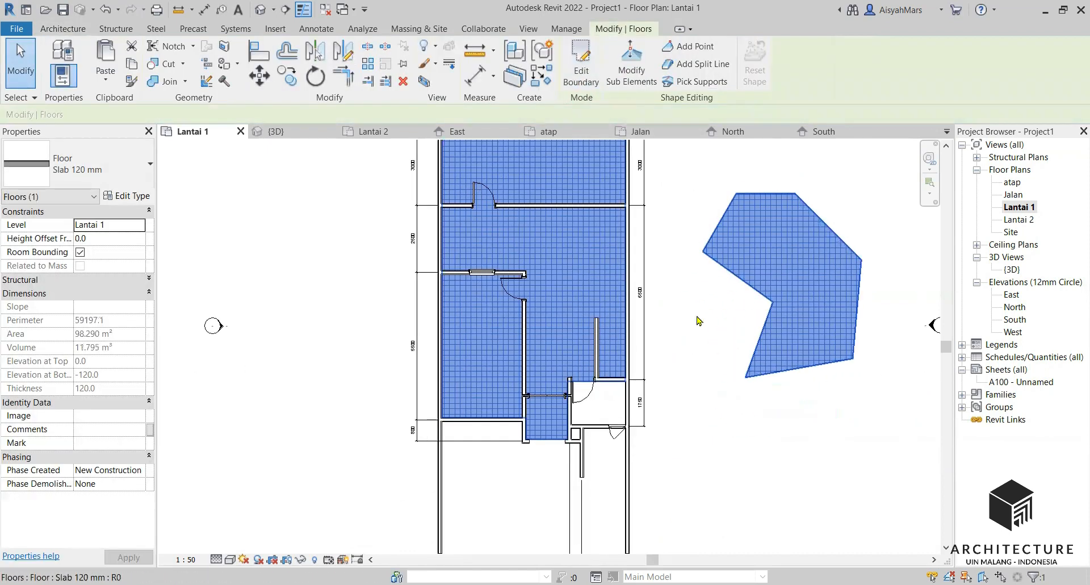
double_click(823, 288)
mouse_move(694, 164)
mouse_down()
mouse_move(873, 447)
mouse_move(889, 446)
mouse_up()
key(Delete)
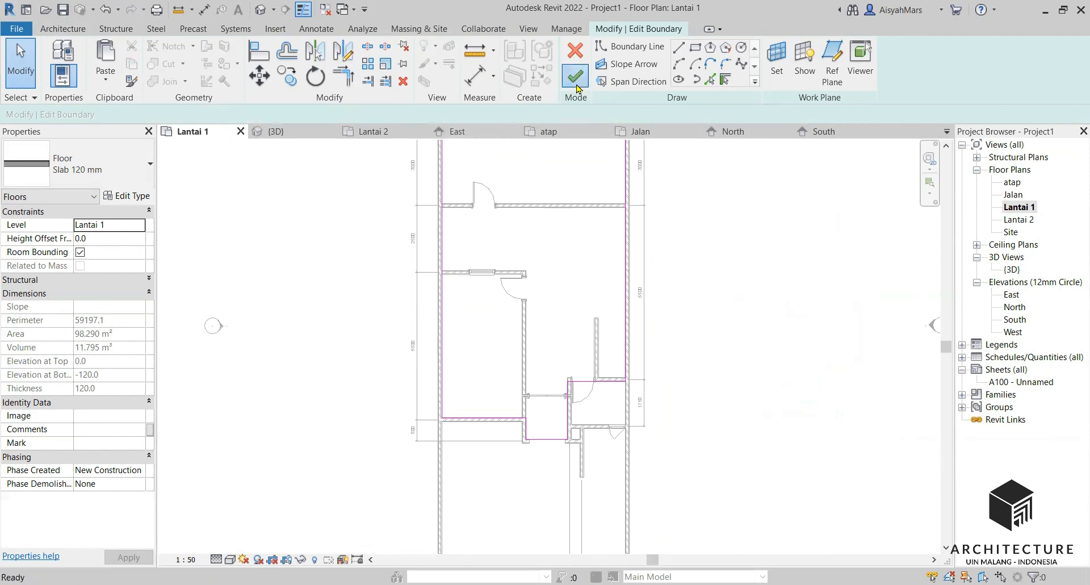
click(575, 76)
click(746, 342)
Create a separate rectangular Slab 120 mm floor filling the small south-east room between the inner faces of its walls
scroll(642, 396, up, 3)
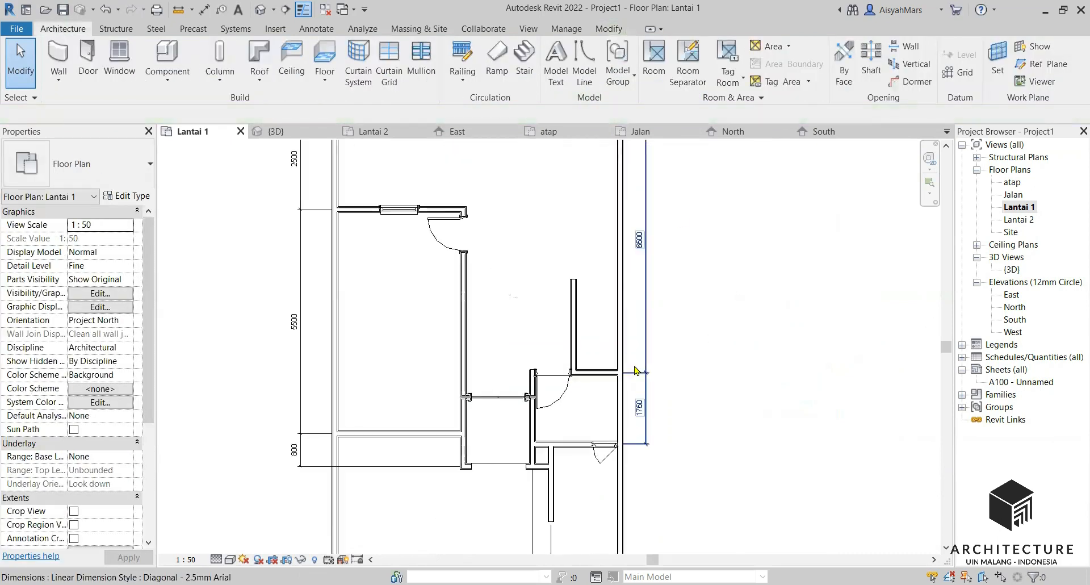
click(325, 57)
click(695, 48)
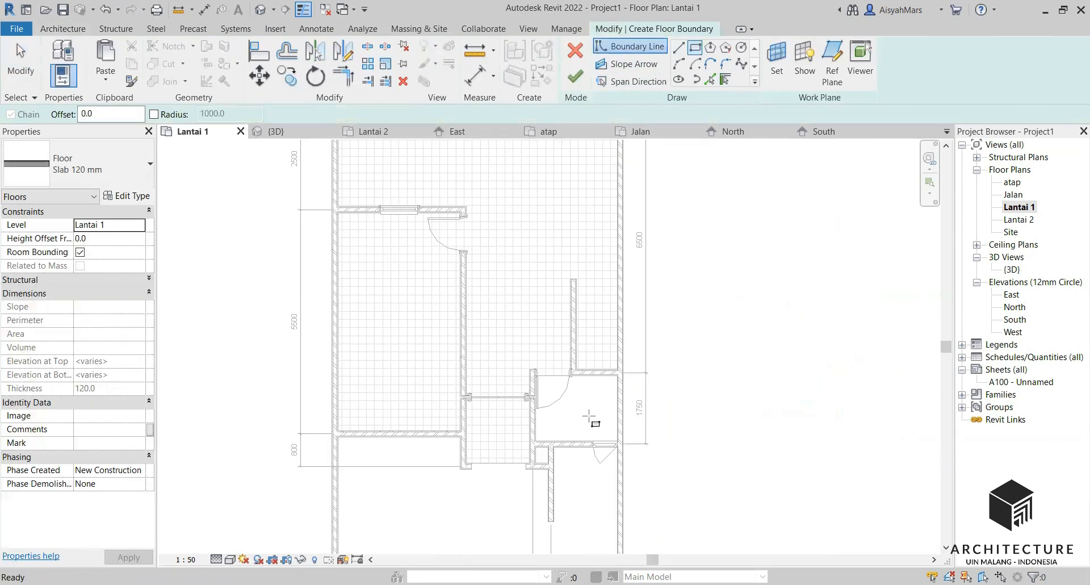
scroll(627, 458, up, 3)
scroll(649, 458, up, 2)
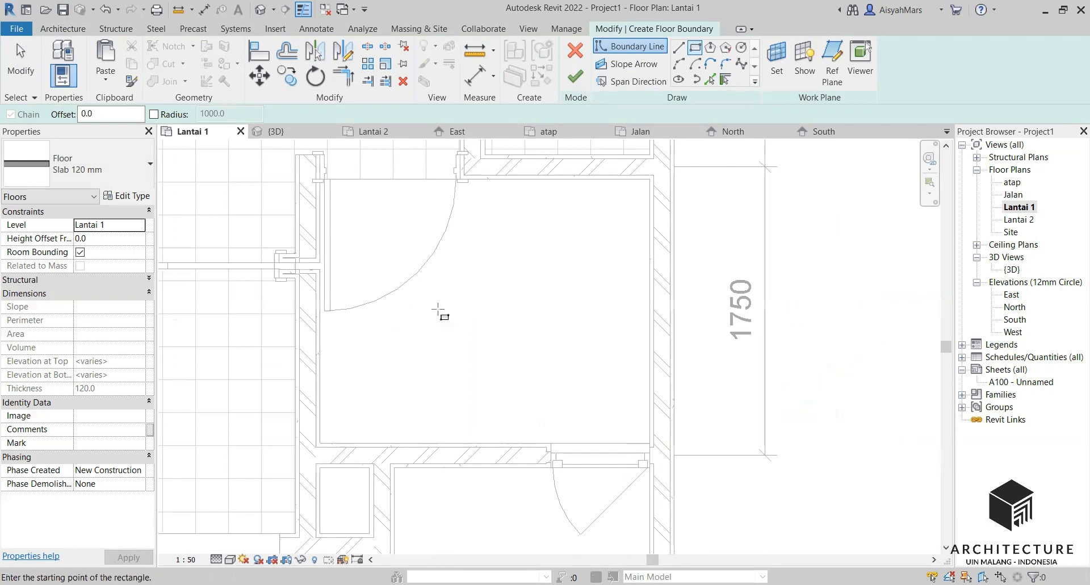
scroll(630, 193, up, 2)
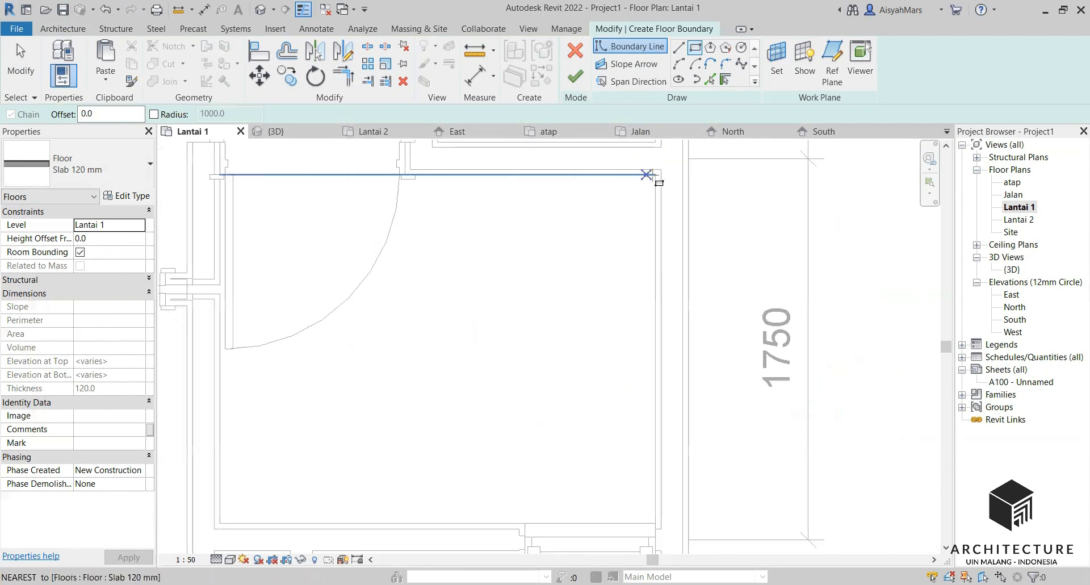
scroll(575, 321, down, 2)
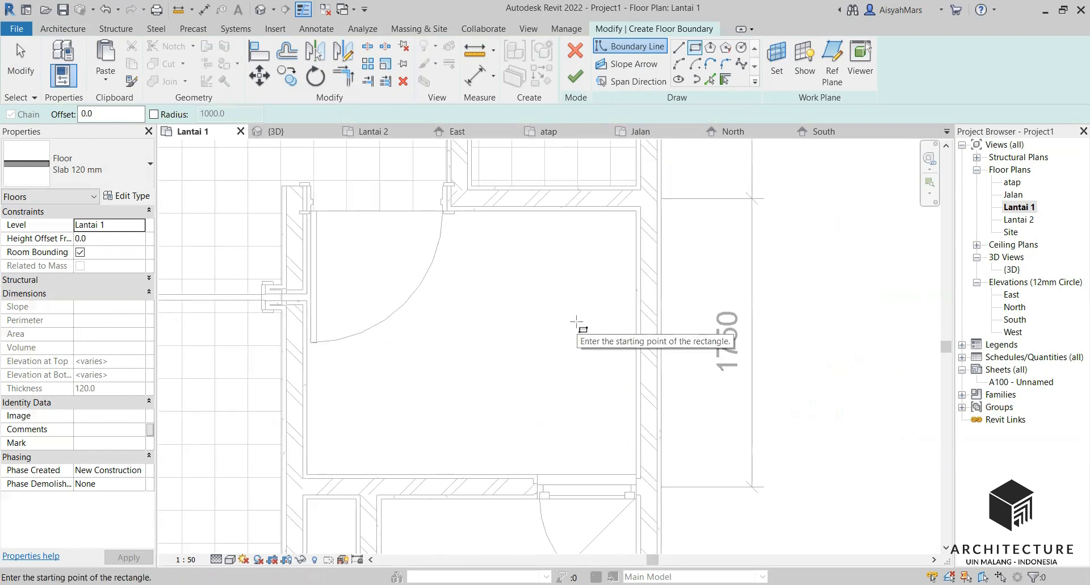
scroll(636, 211, up, 2)
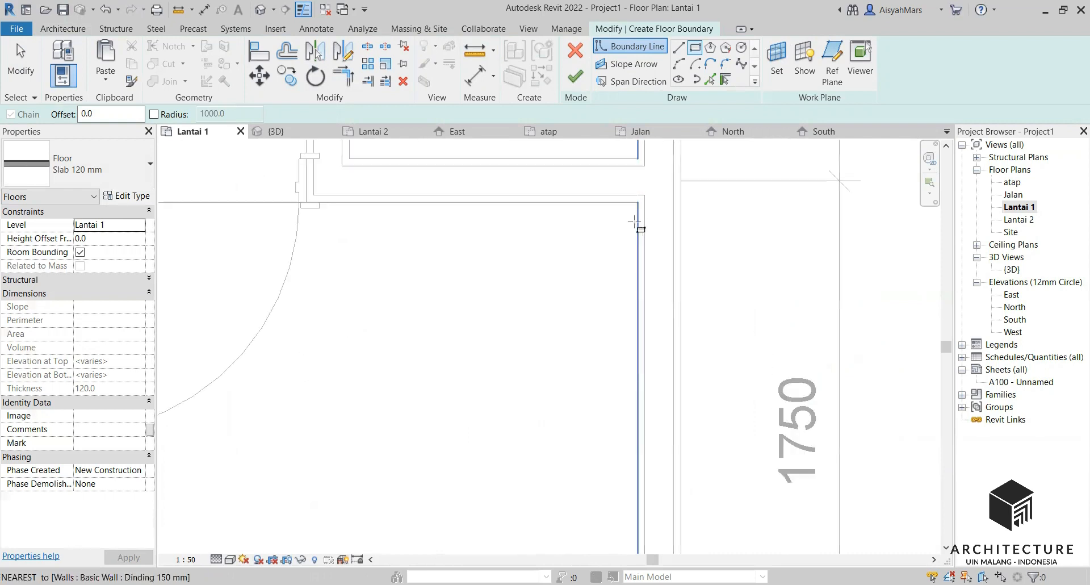
click(635, 207)
scroll(627, 243, down, 2)
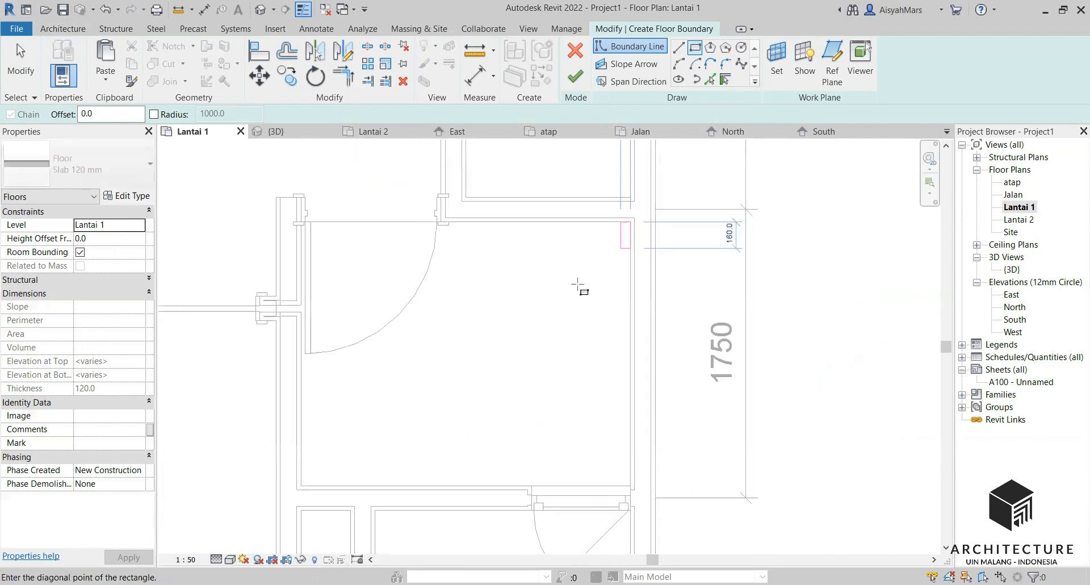
scroll(416, 389, down, 2)
scroll(360, 457, up, 2)
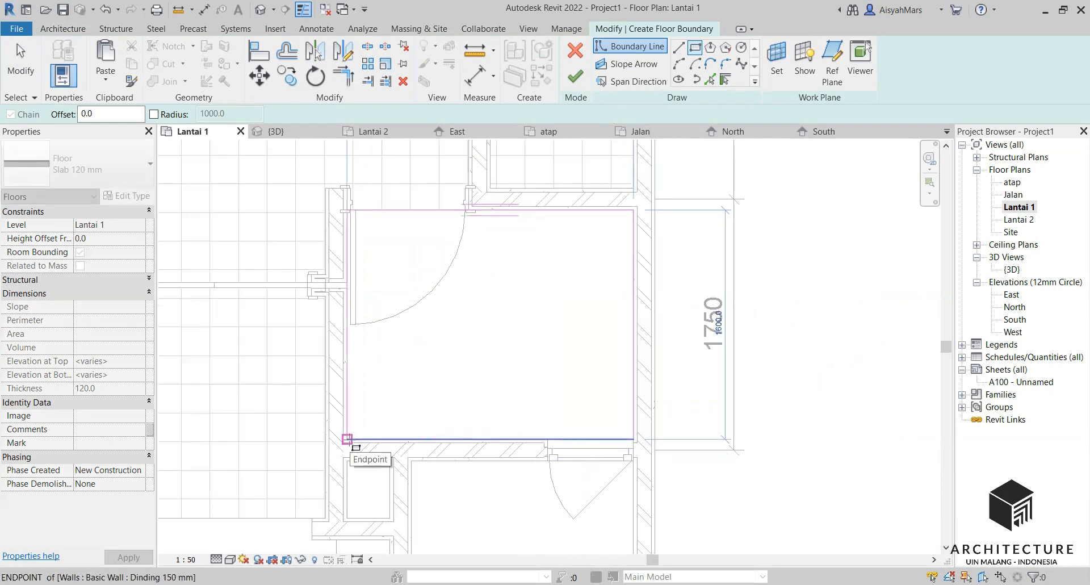
click(347, 439)
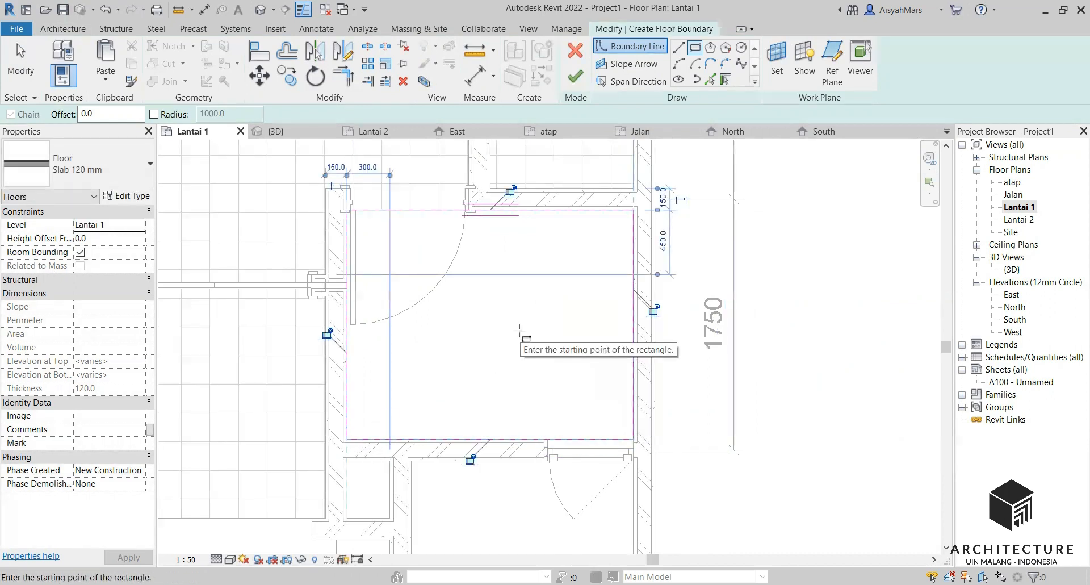
click(575, 75)
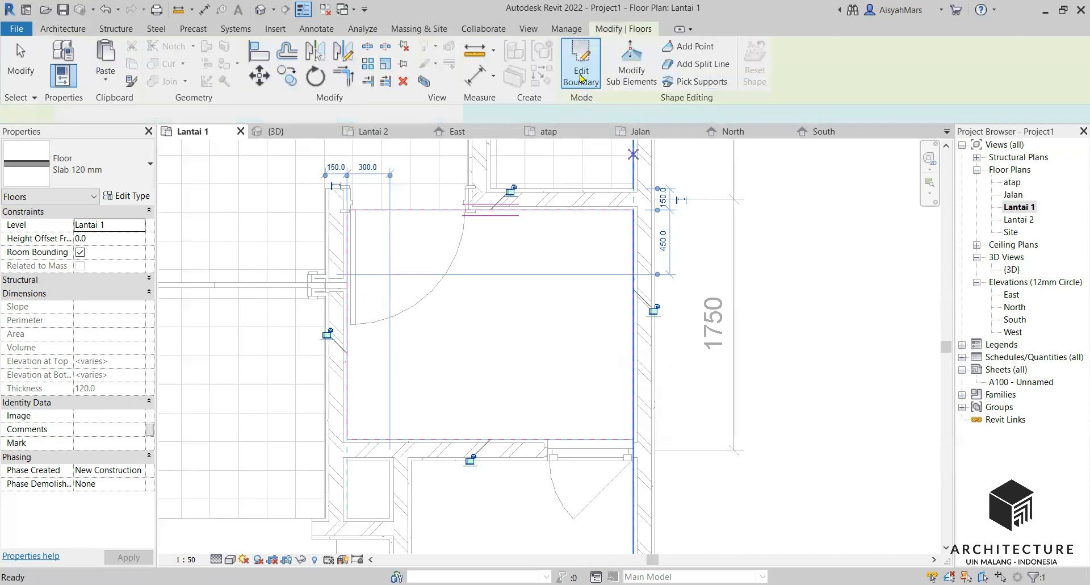
Duplicate the small room's floor type under the name Slab 120 mm 2
click(139, 196)
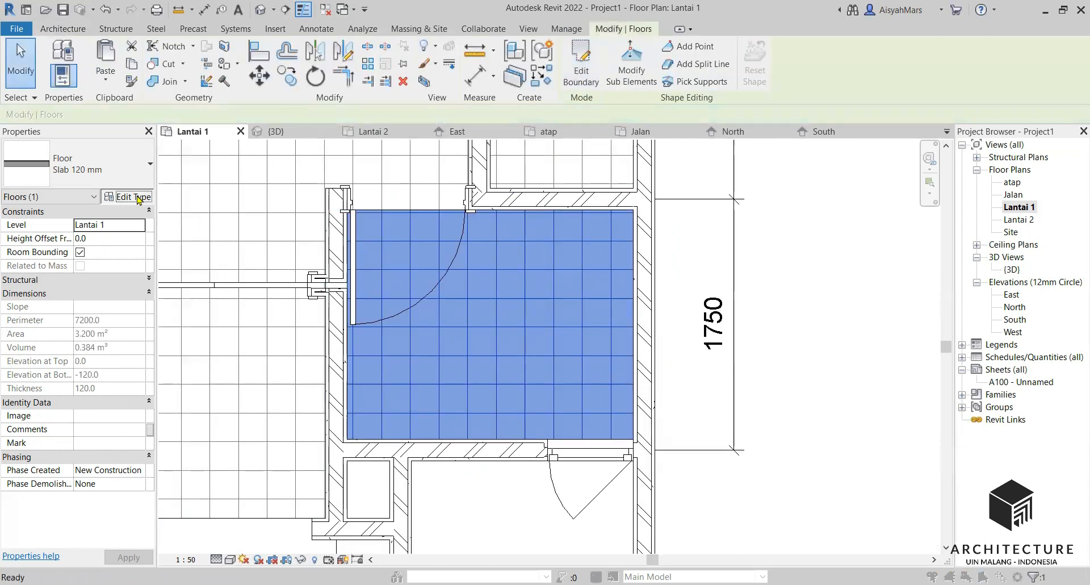
click(1037, 118)
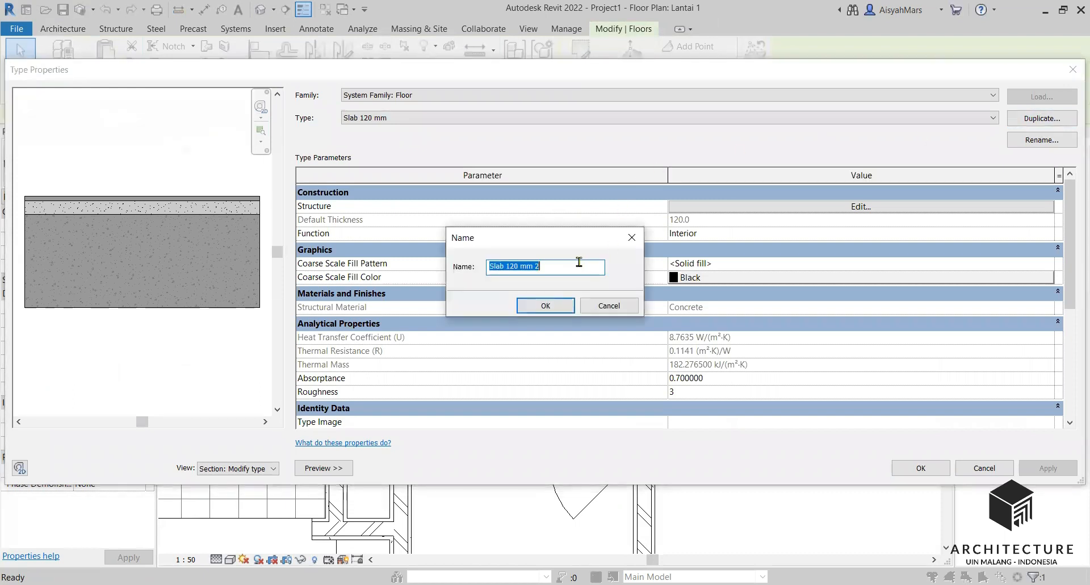
click(578, 262)
click(548, 307)
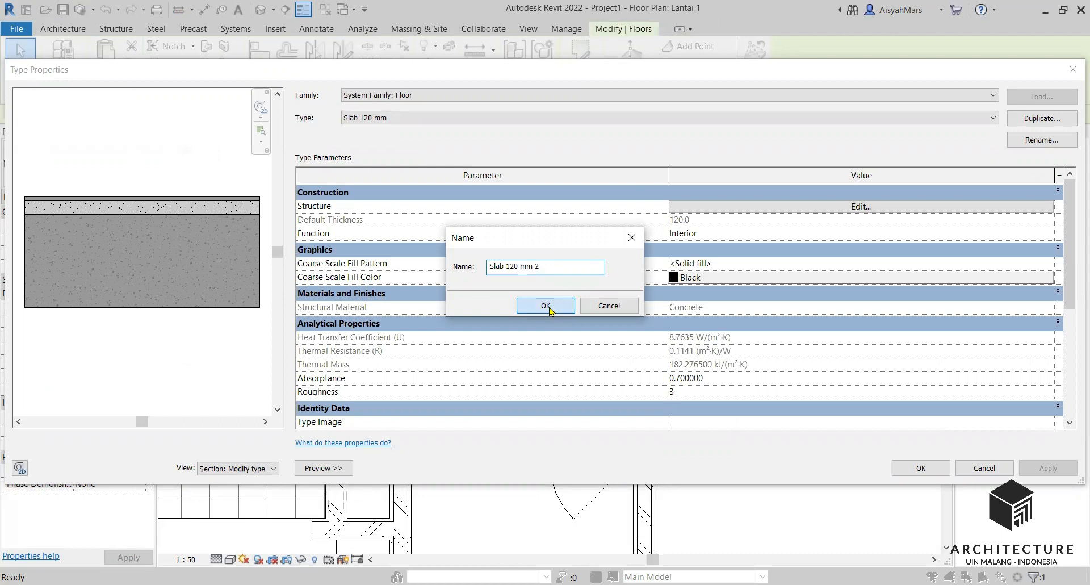
From the new floor type's Finish 2 layer, duplicate the Ceramic Tile 40x40 material and name the copy Ceramic Tile 25x25
click(810, 208)
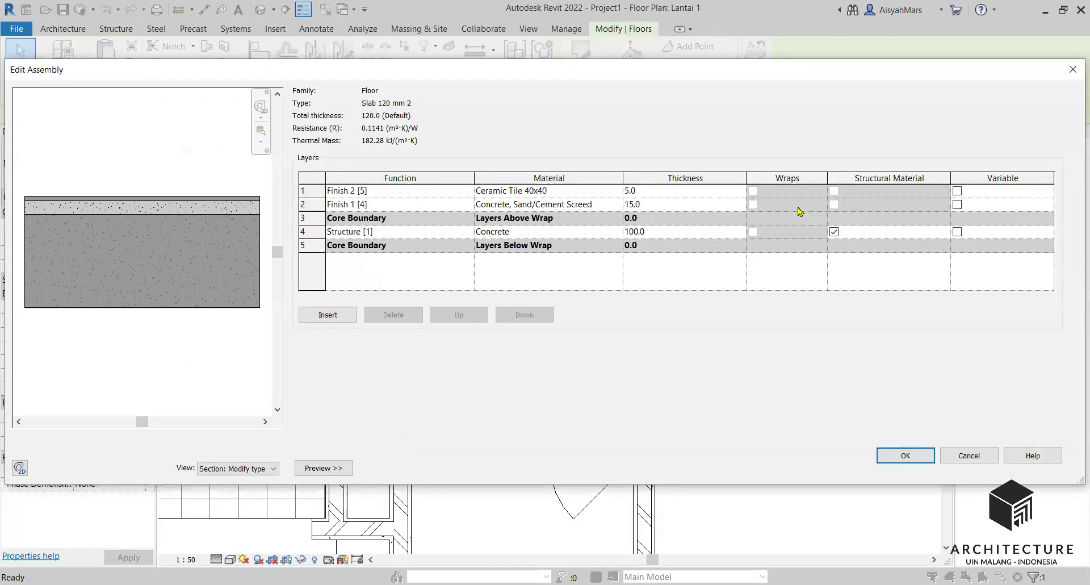
click(601, 190)
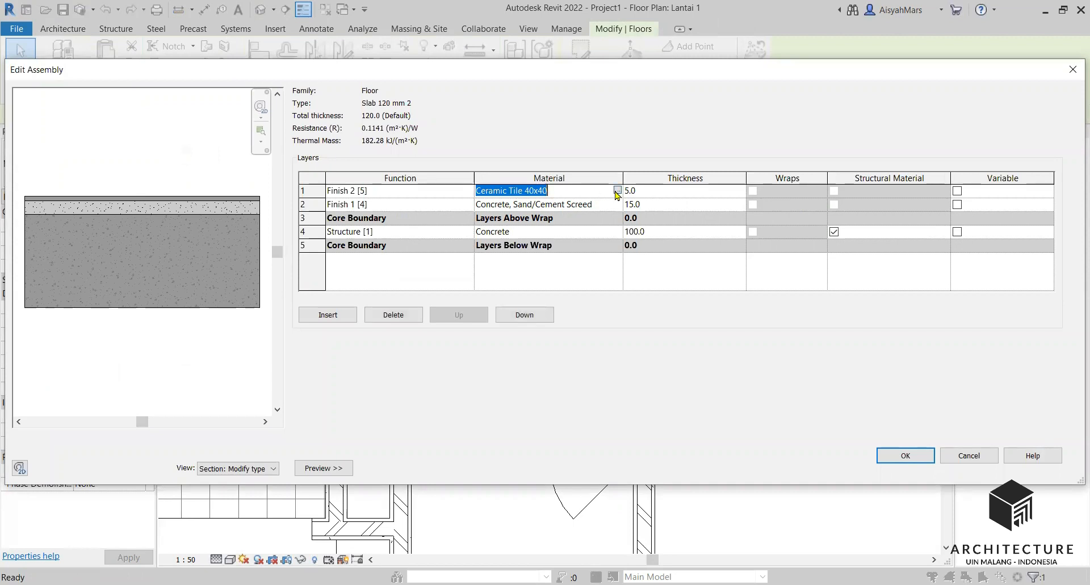
click(617, 191)
right_click(425, 223)
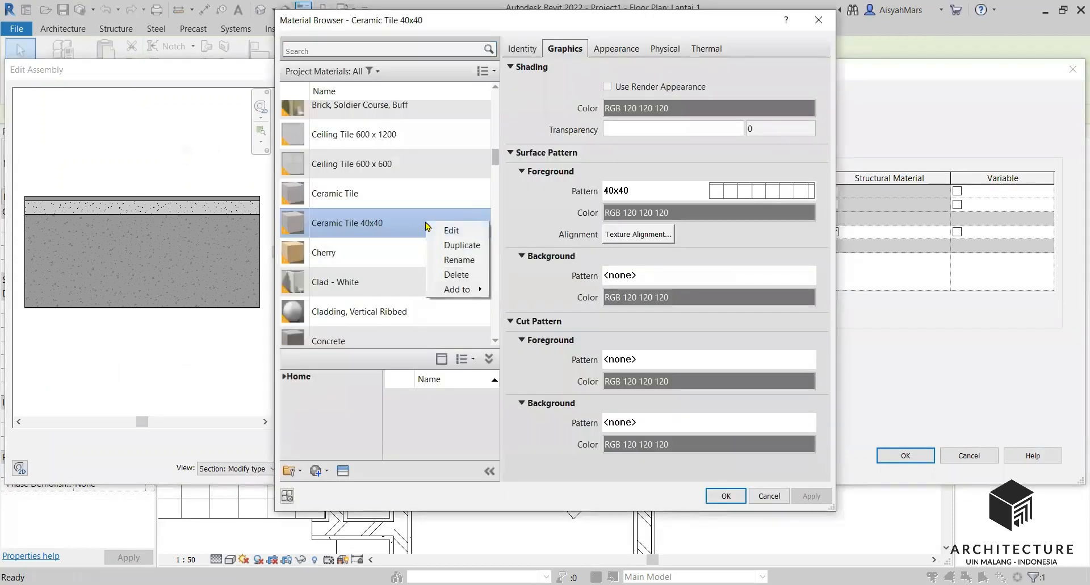
click(463, 245)
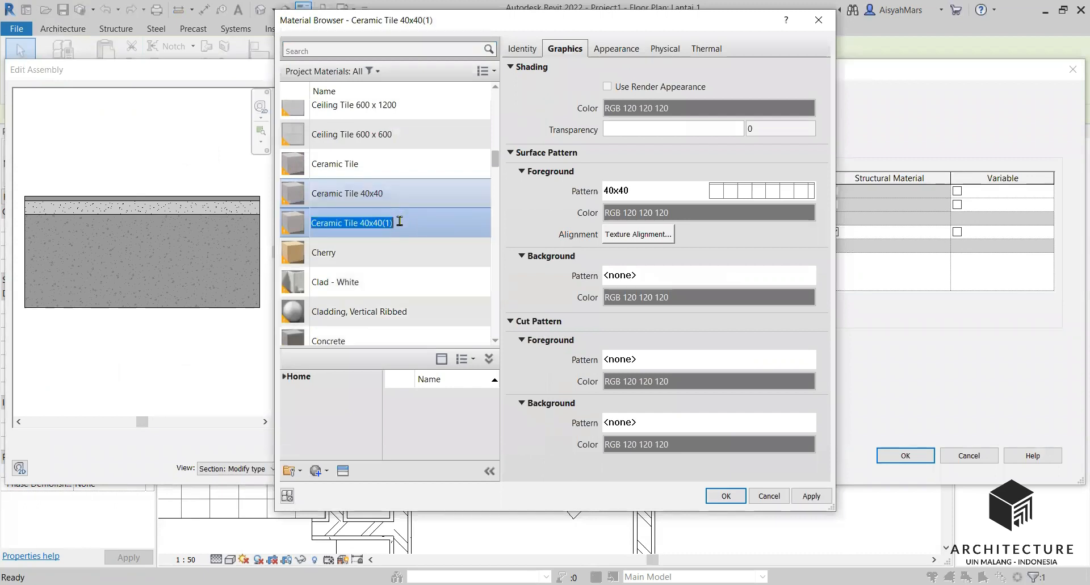
drag(399, 220, 362, 223)
text(25x25)
key(Return)
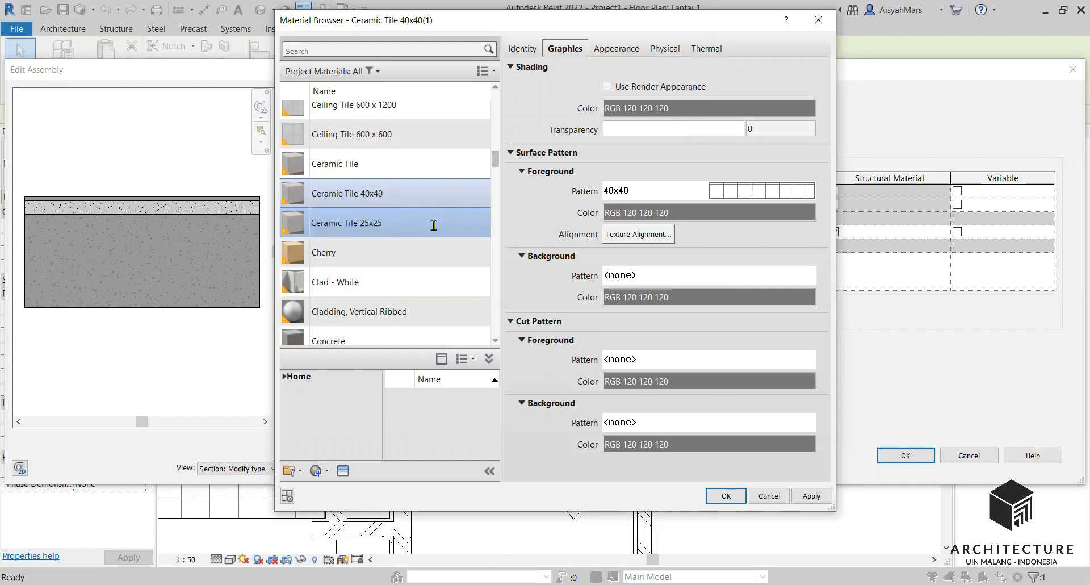
click(448, 274)
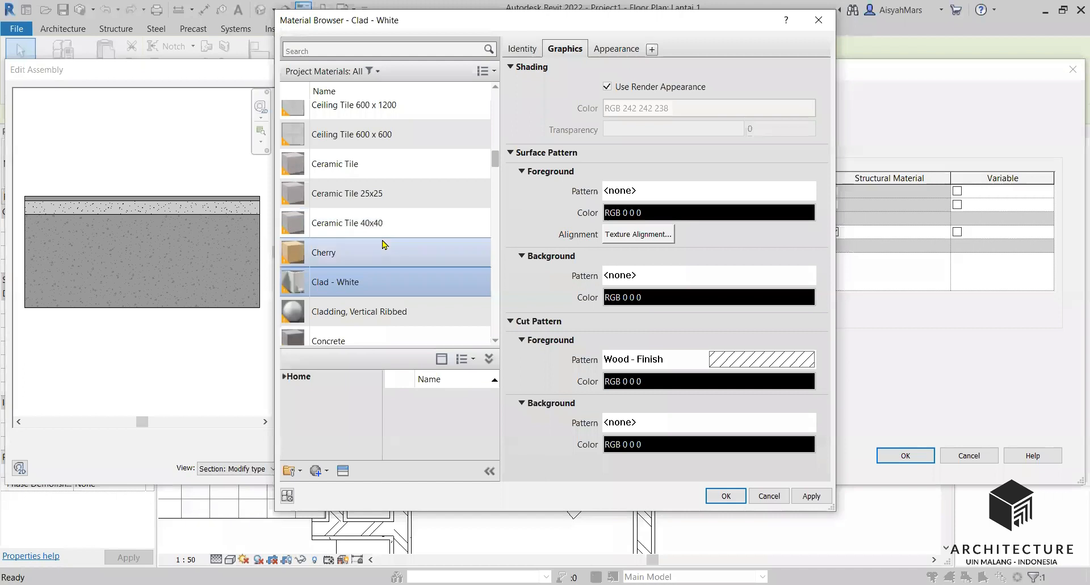
From the surface foreground pattern of Ceramic Tile 25x25, duplicate the 40x40 fill pattern and name the copy 25x25
click(391, 194)
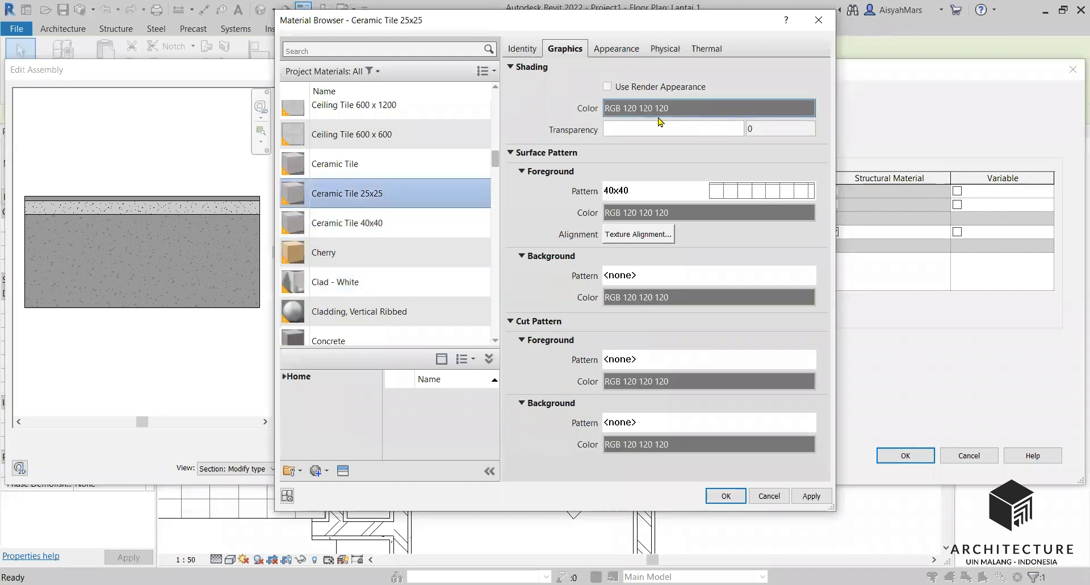
click(712, 193)
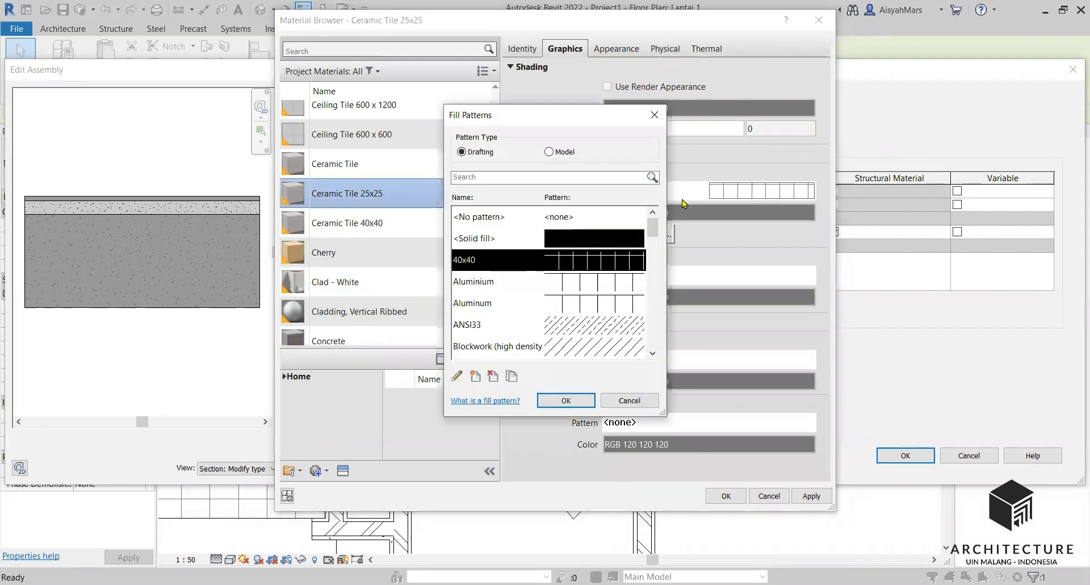
click(512, 377)
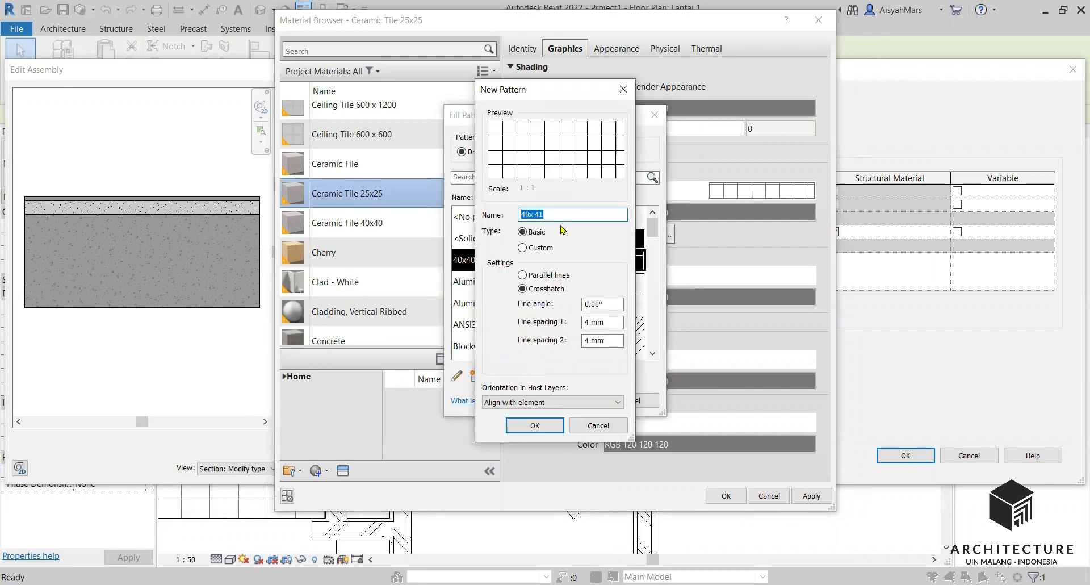
text(25x25)
Set both crosshatch line spacings of the 25x25 pattern to 2.5 mm and assign it as the material's surface foreground pattern
double_click(583, 321)
text(2)
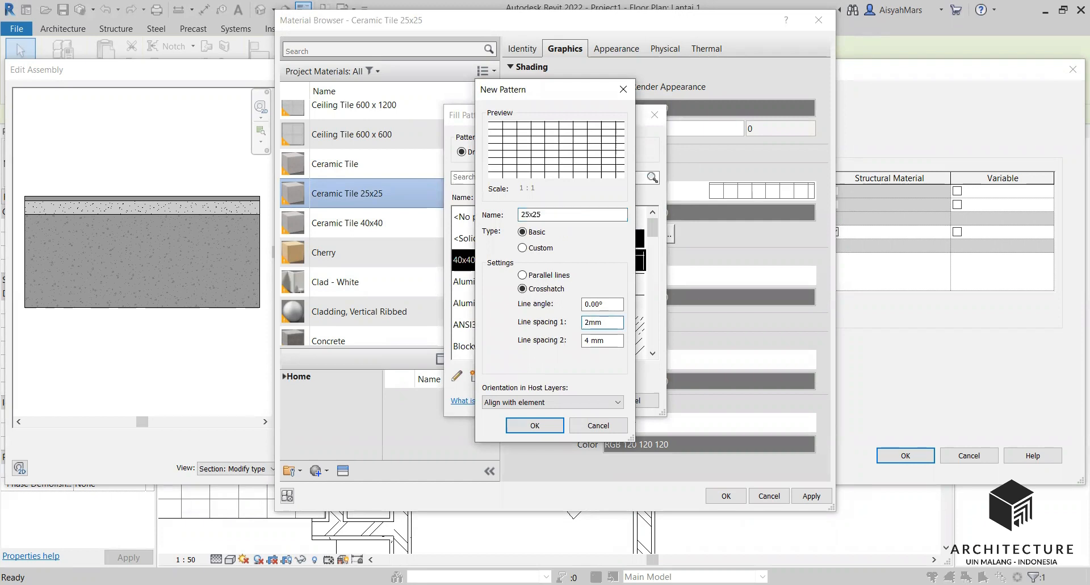
double_click(587, 340)
text(2,)
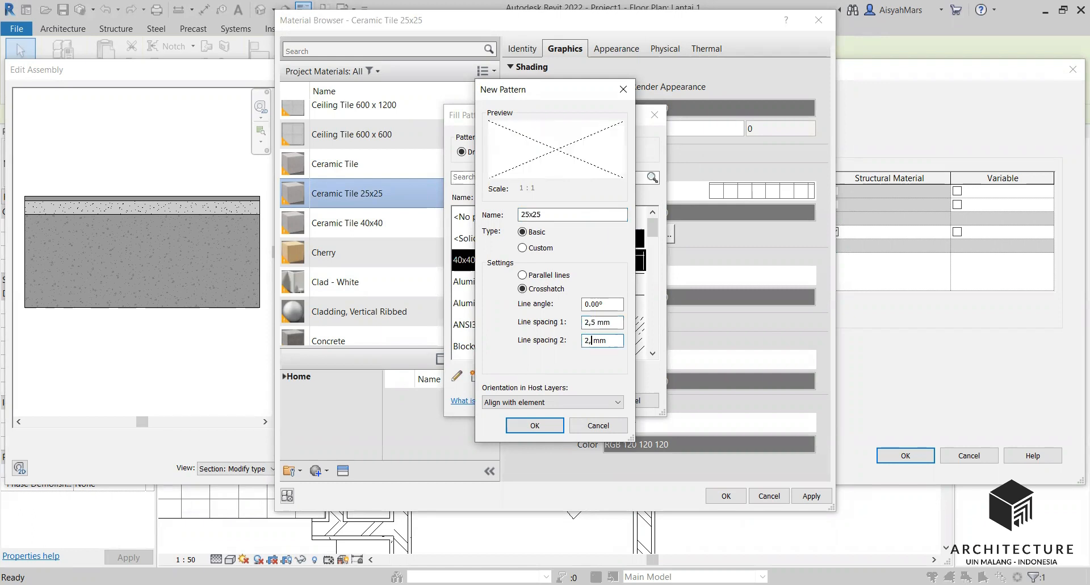
text(5)
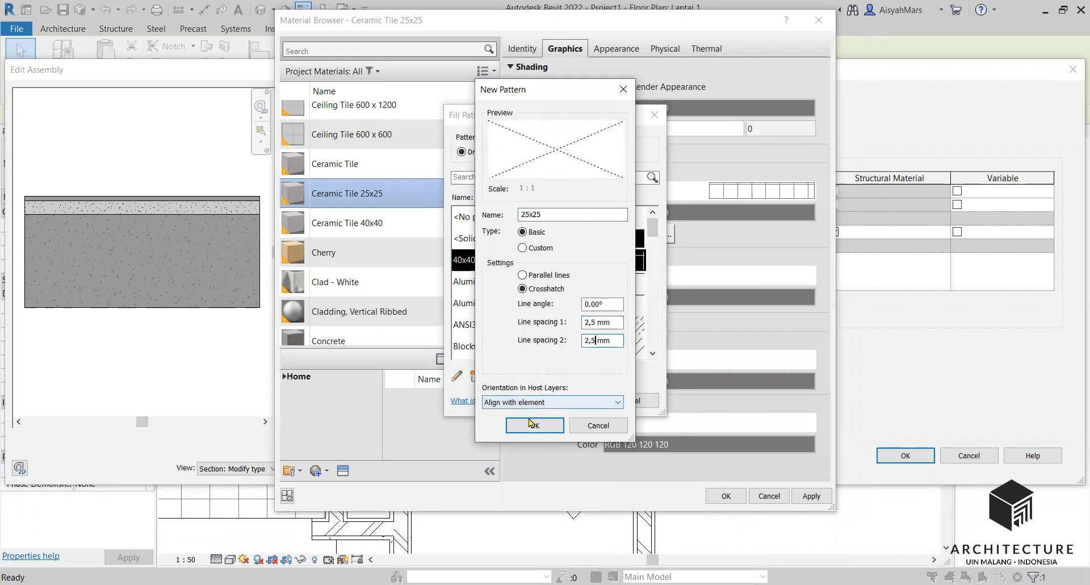
click(533, 425)
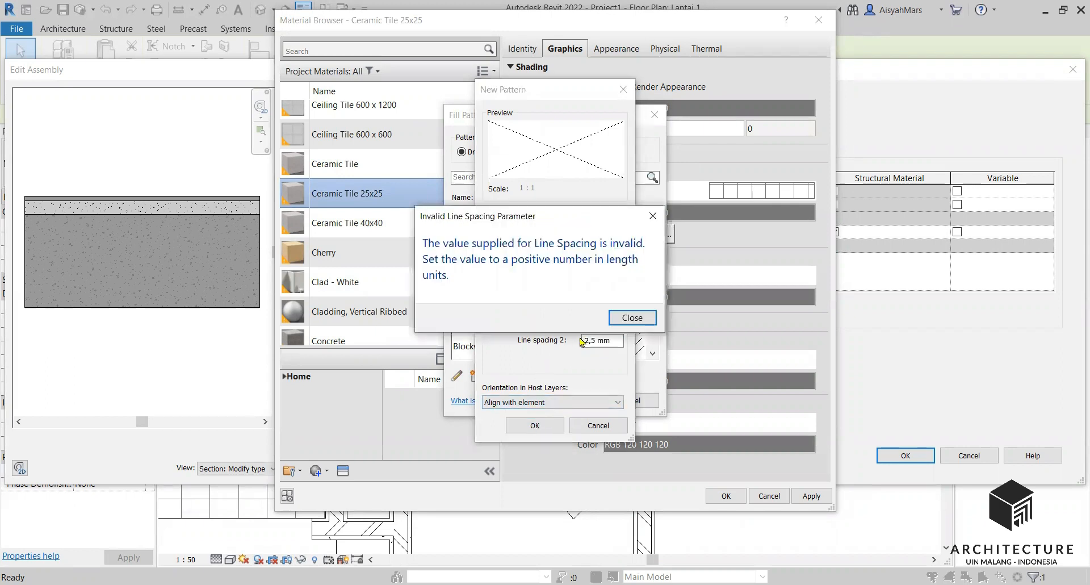
click(630, 317)
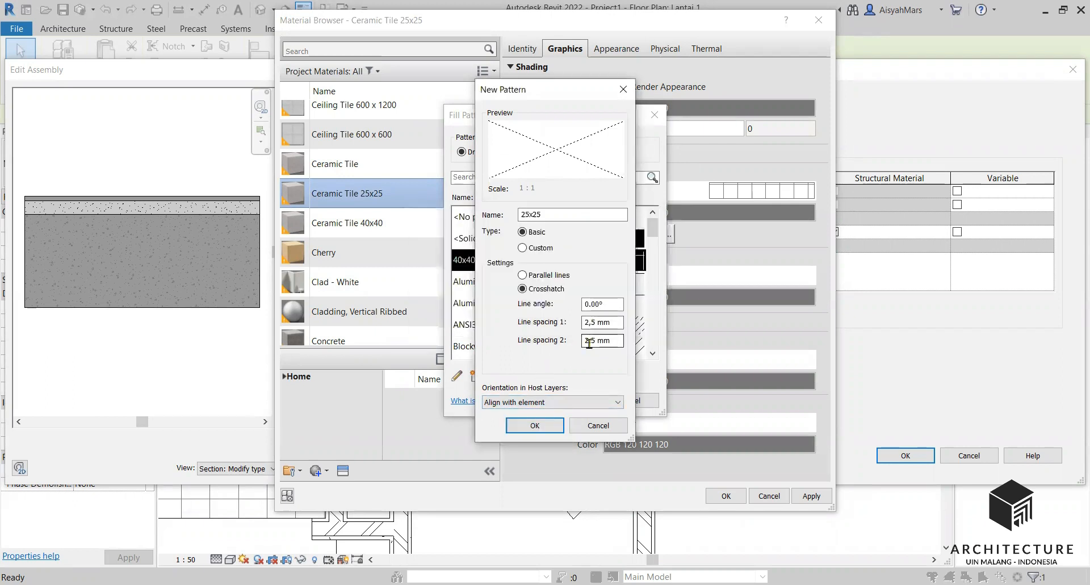
key(BackSpace)
text(,)
click(535, 425)
click(566, 401)
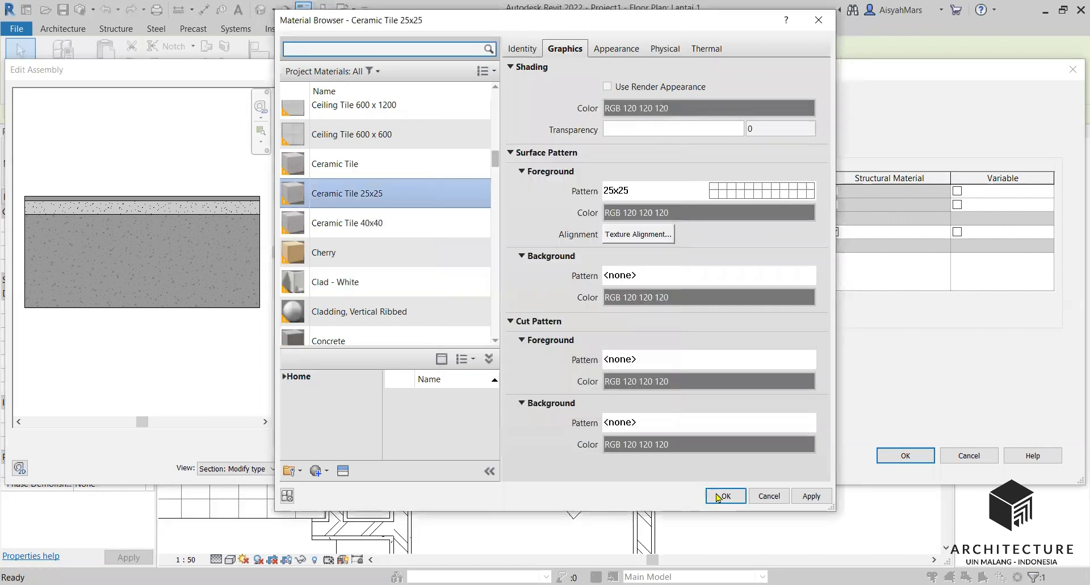
Apply Ceramic Tile 25x25 to the Finish 2 layer, accept the Slab 120 mm 2 type's properties and deselect the floor
click(724, 496)
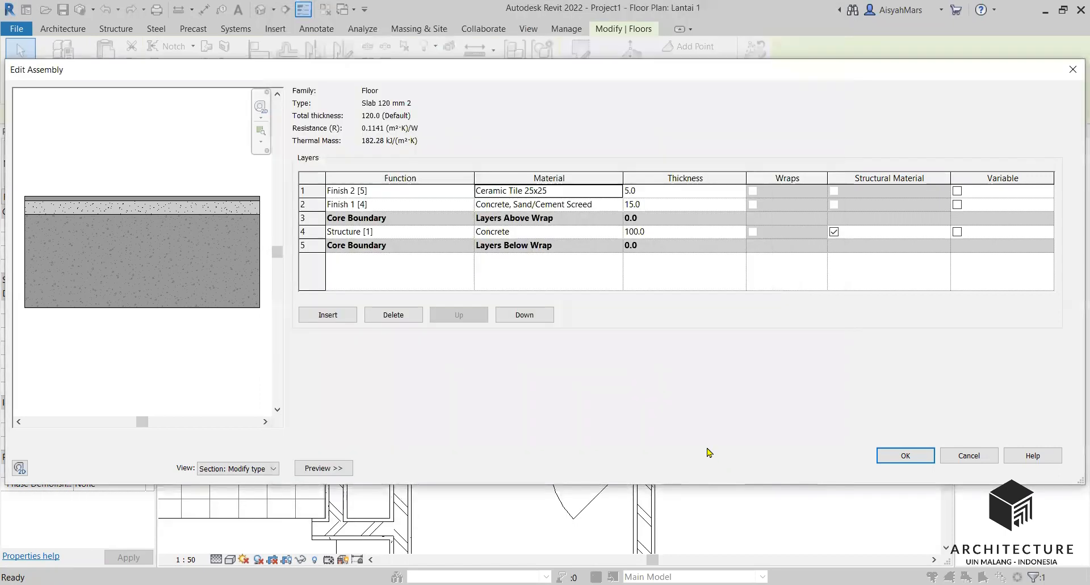
click(923, 457)
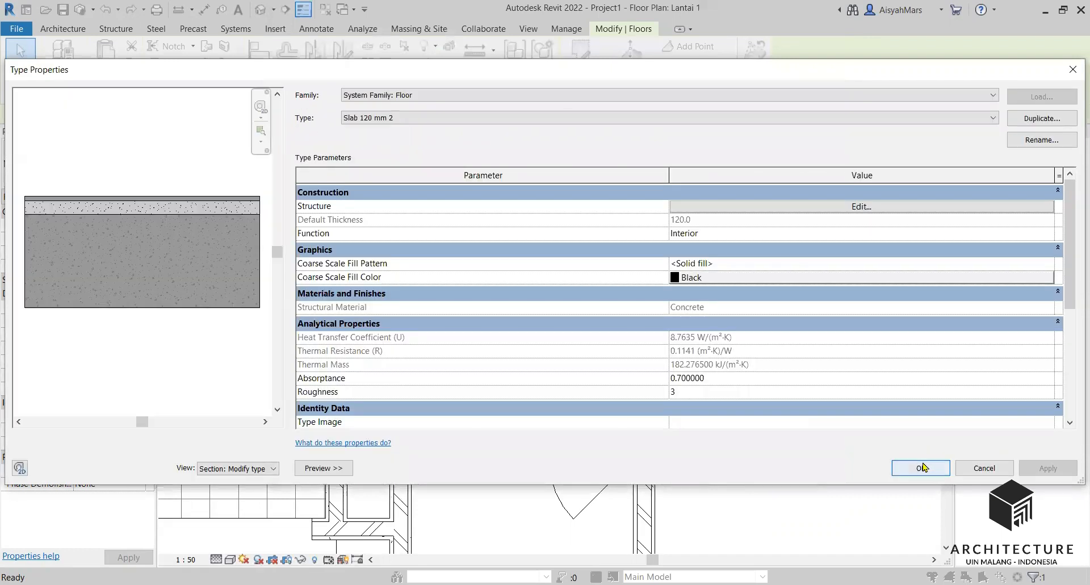
click(922, 466)
click(861, 430)
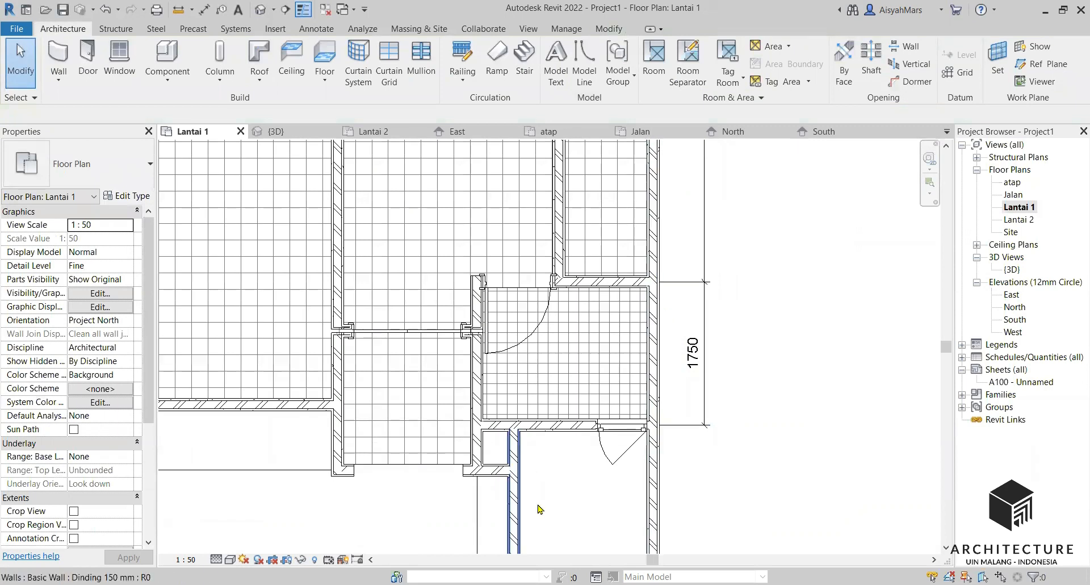
Open the Lantai 2 floor plan
scroll(621, 361, down, 2)
scroll(620, 433, down, 4)
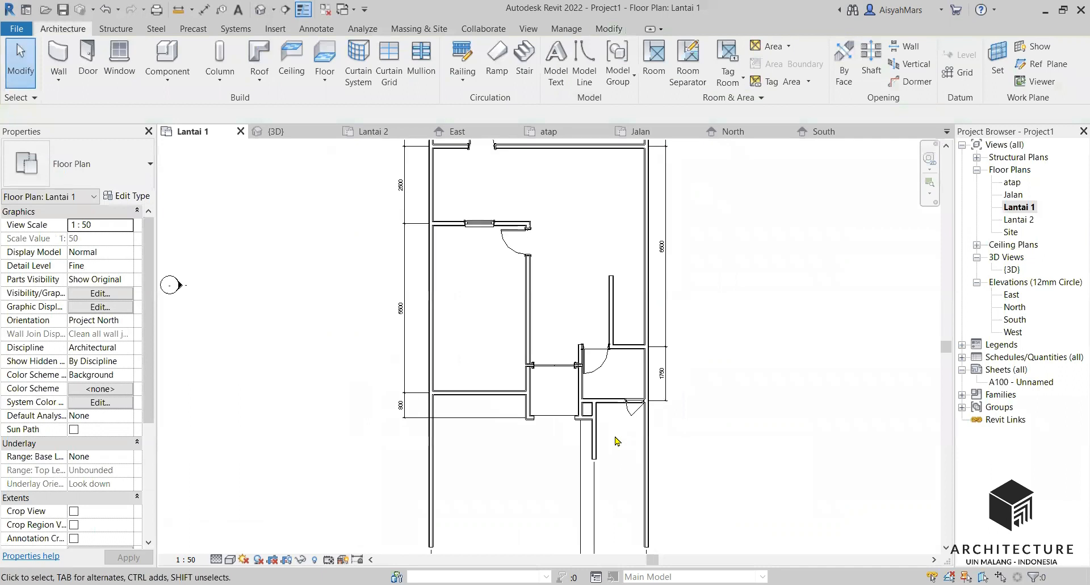
scroll(605, 307, up, 3)
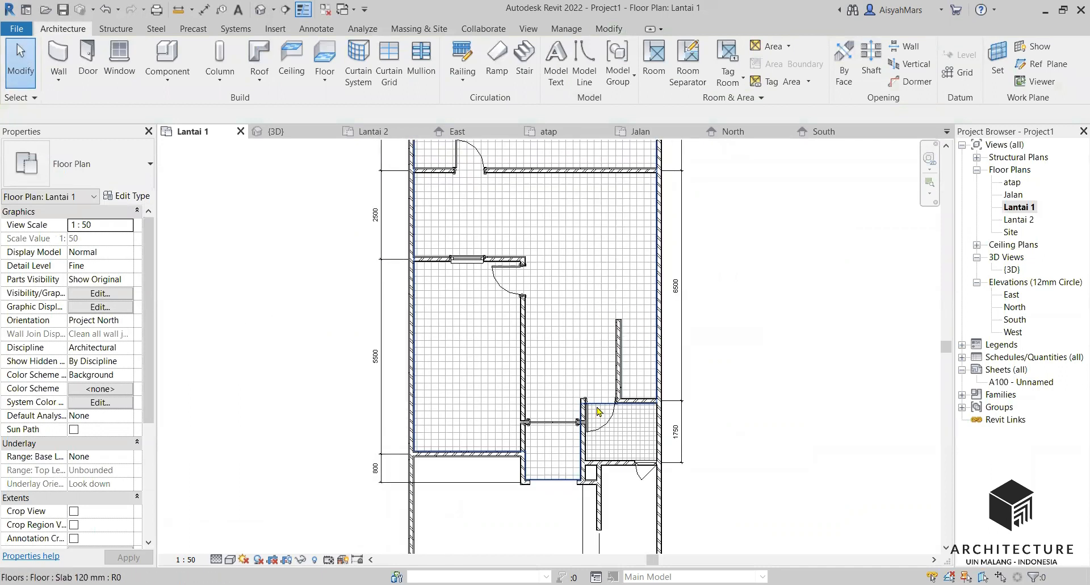
scroll(615, 440, down, 2)
scroll(554, 284, up, 3)
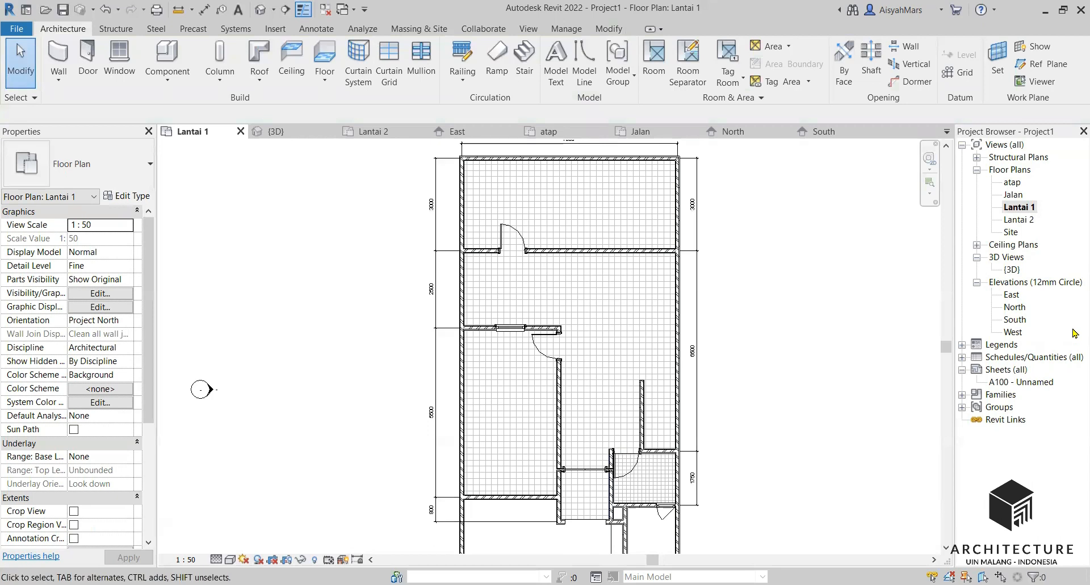
click(1020, 220)
double_click(1019, 220)
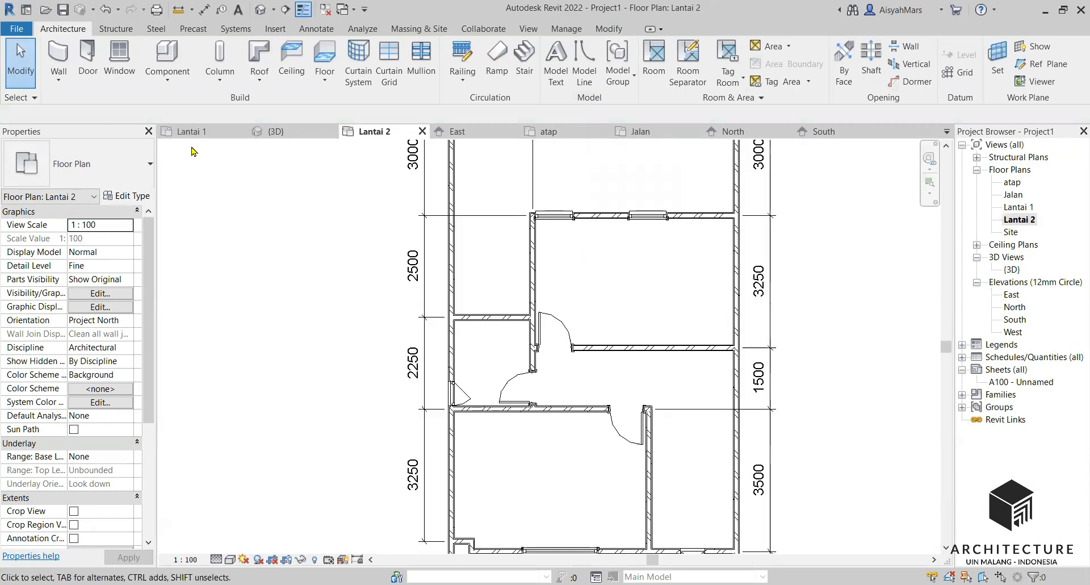
scroll(518, 425, down, 3)
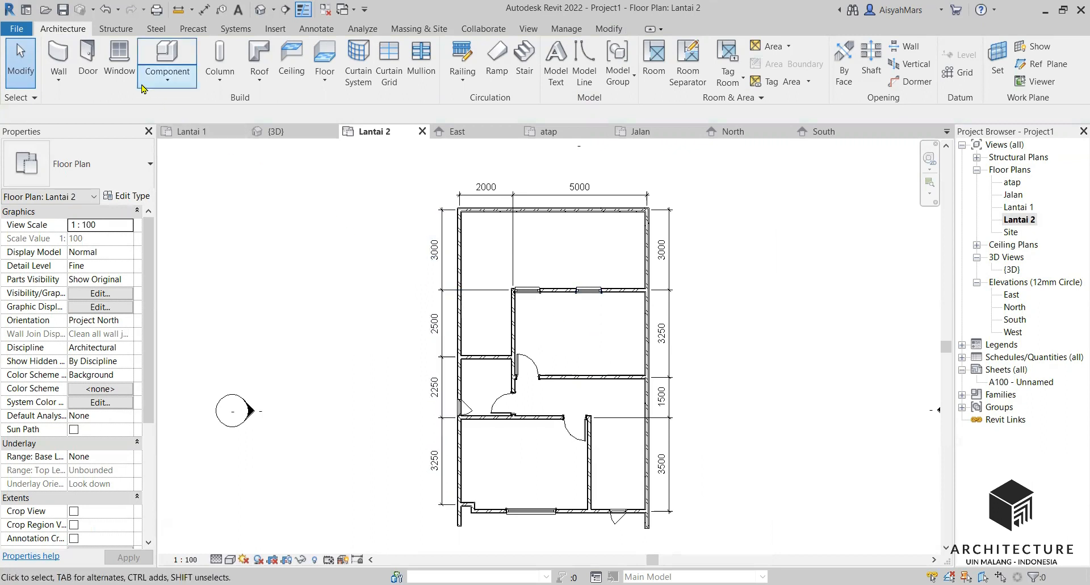
Start a Slab 120 mm floor on Lantai 2 and pick the northern room's windowed north wall and the east exterior wall as boundaries
click(316, 67)
scroll(521, 341, up, 2)
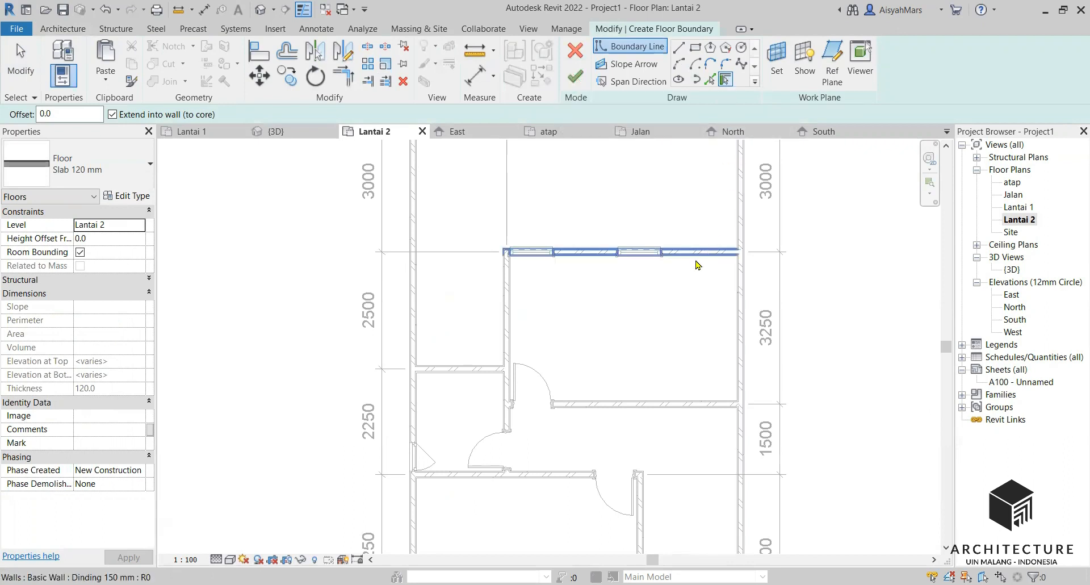
scroll(694, 248, up, 4)
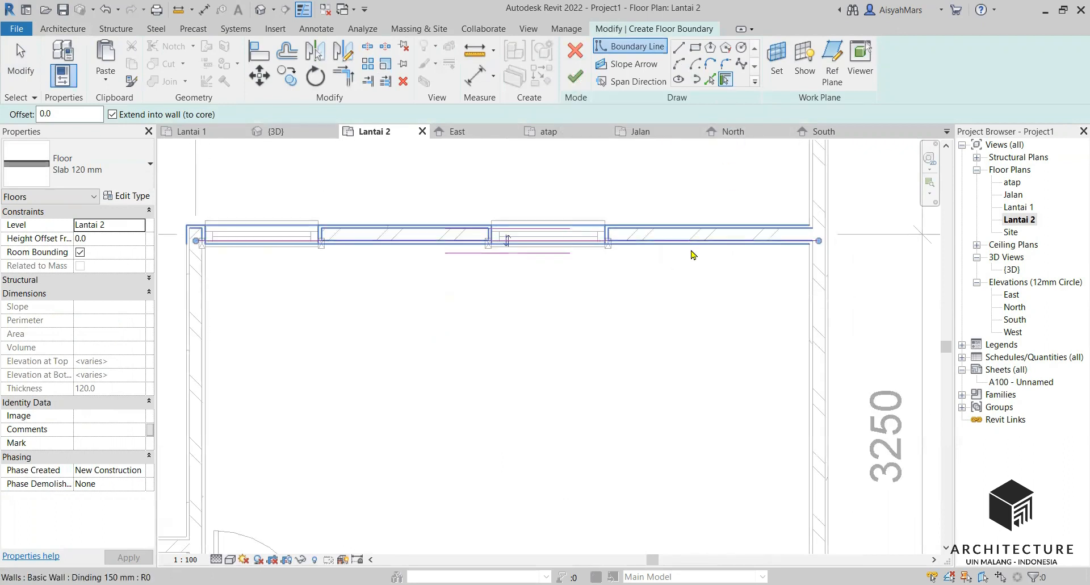
click(693, 252)
click(811, 293)
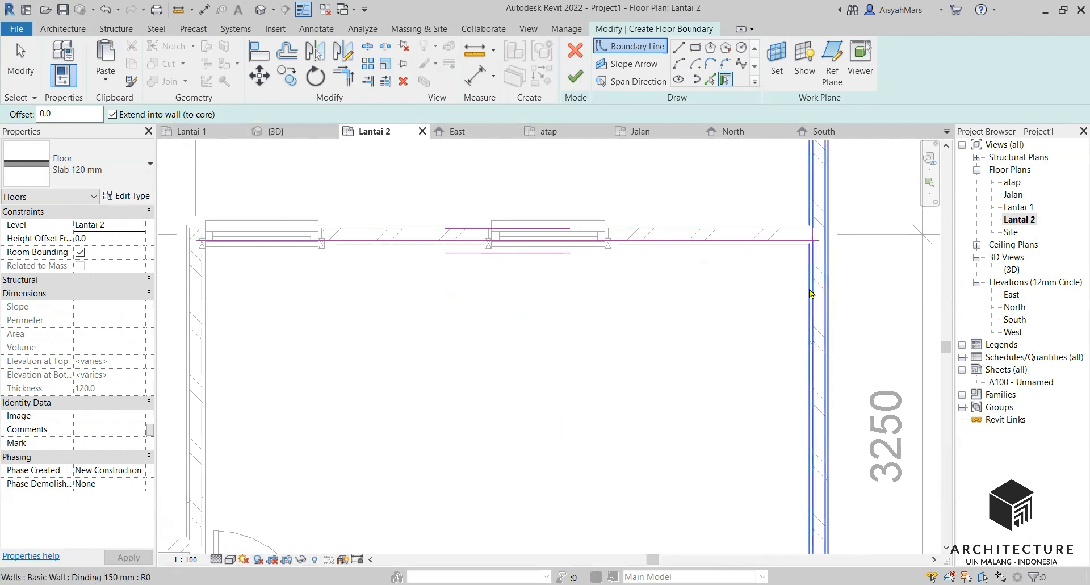
scroll(693, 218, down, 4)
scroll(671, 371, up, 3)
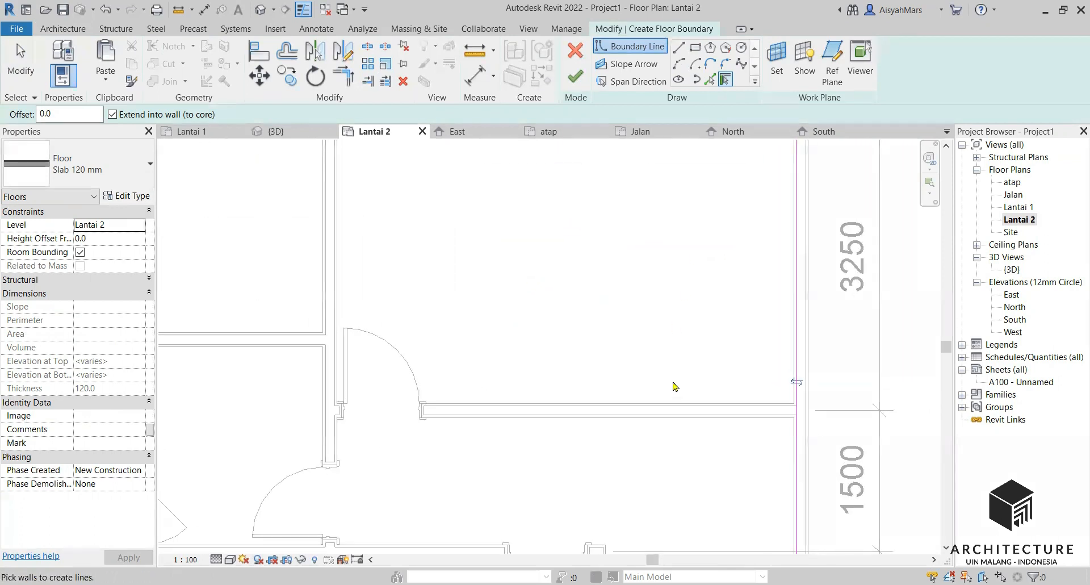
click(681, 408)
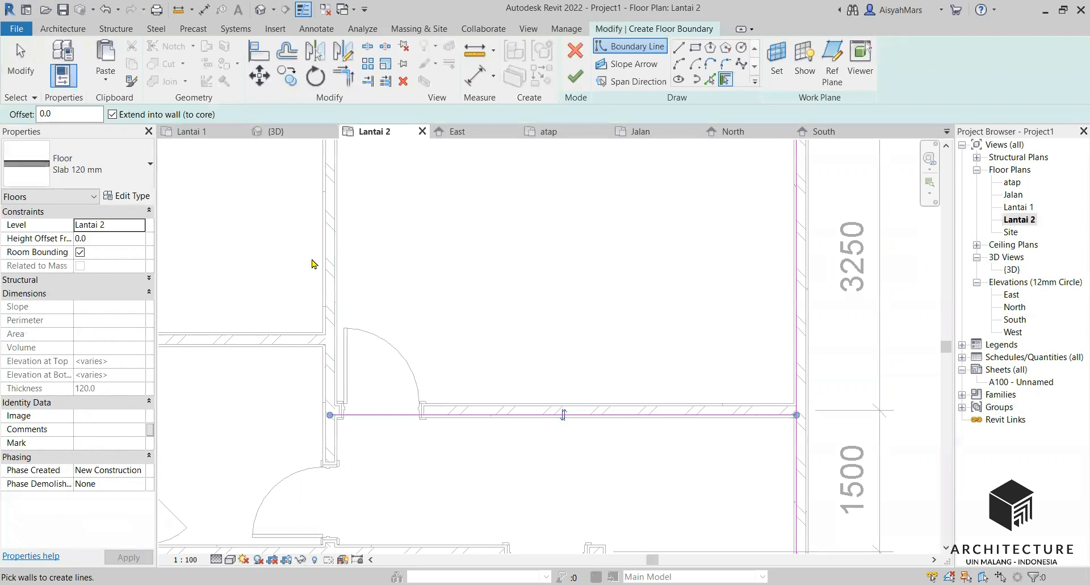
scroll(688, 250, down, 3)
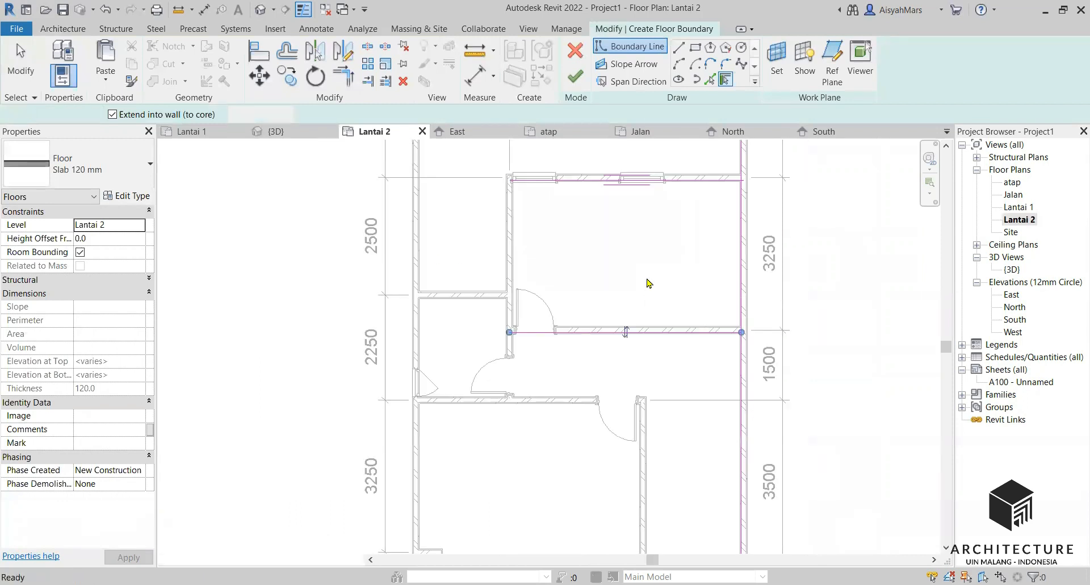
Pick the south exterior wall, the short vertical wall at the southwest jog and the west exterior wall as floor boundaries
scroll(649, 282, up, 2)
scroll(684, 261, down, 3)
scroll(696, 477, up, 2)
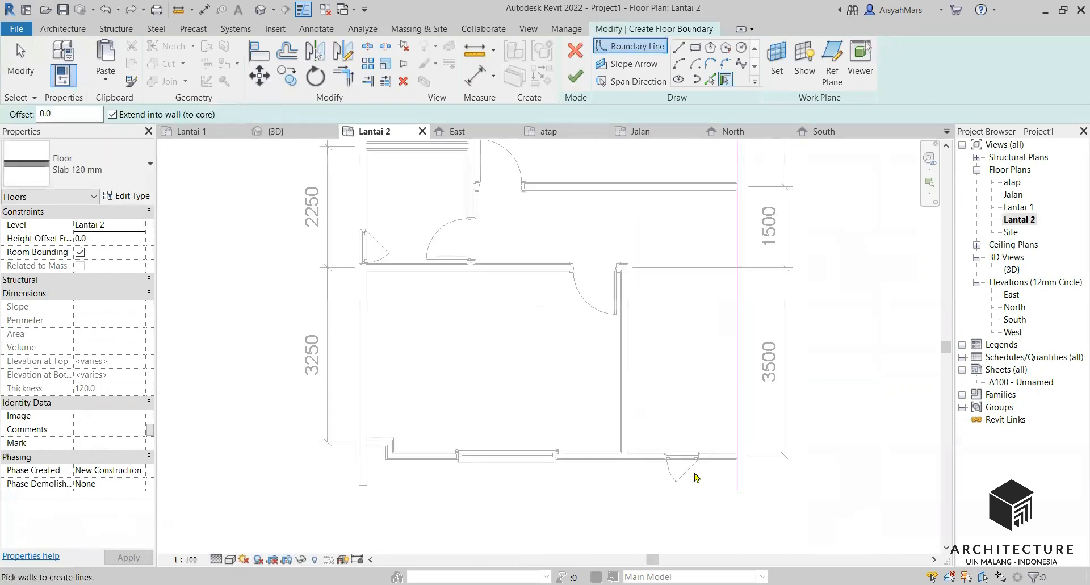
scroll(695, 477, up, 1)
click(729, 451)
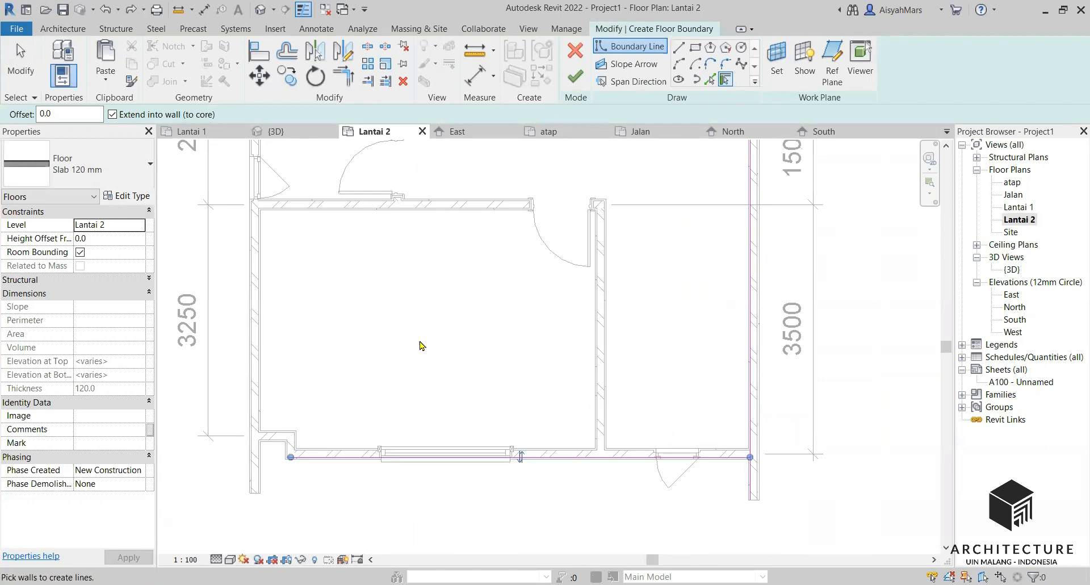
click(291, 443)
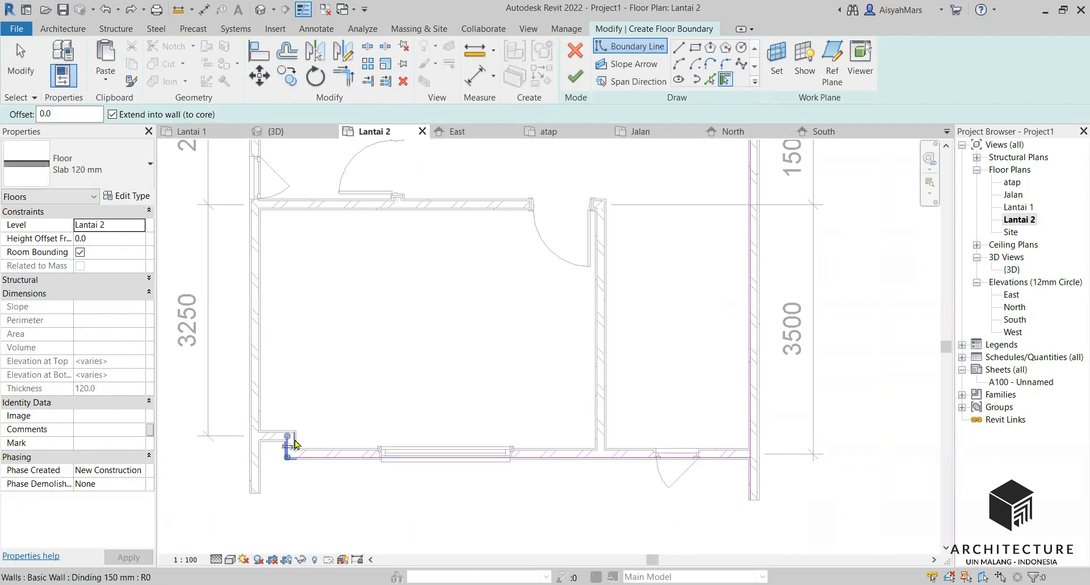
click(267, 392)
scroll(430, 399, down, 3)
scroll(428, 375, down, 1)
scroll(420, 296, up, 2)
scroll(404, 360, down, 2)
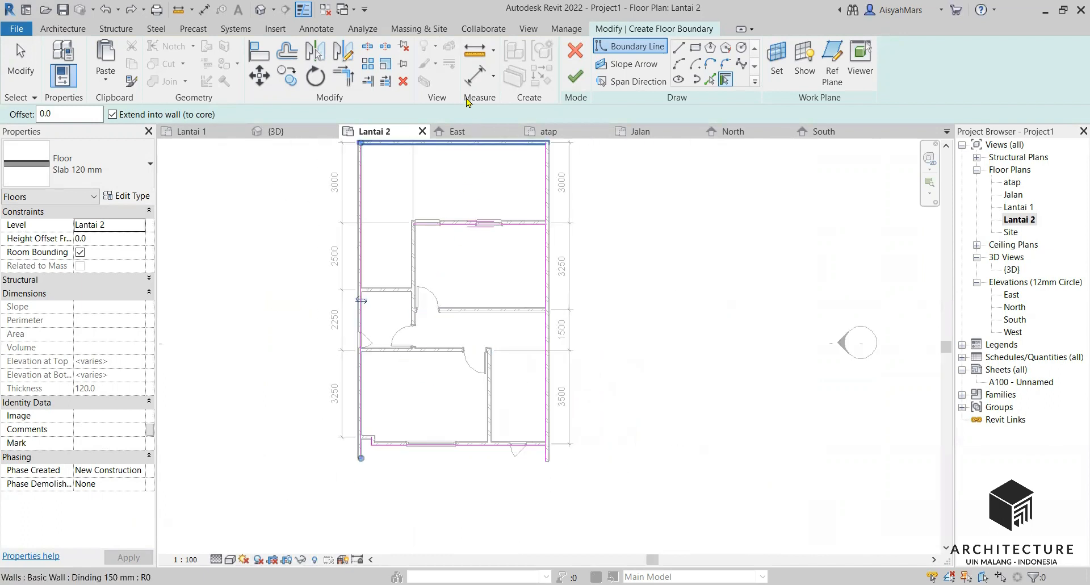
Pick the wall north of the southwest room as a boundary and trim the west boundary line to a corner with it
scroll(418, 390, up, 2)
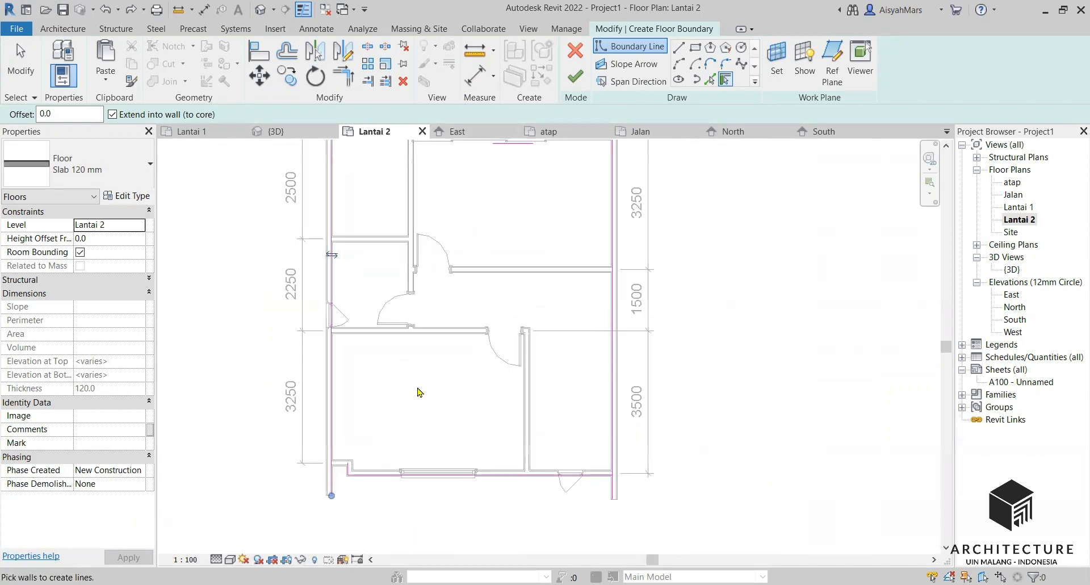
click(395, 326)
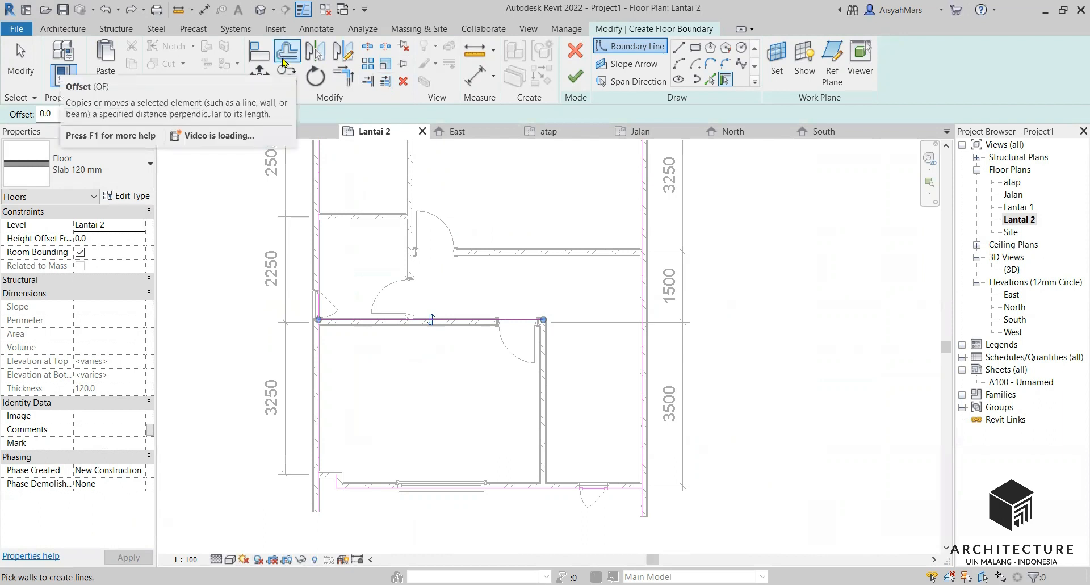
click(348, 86)
click(319, 363)
click(339, 321)
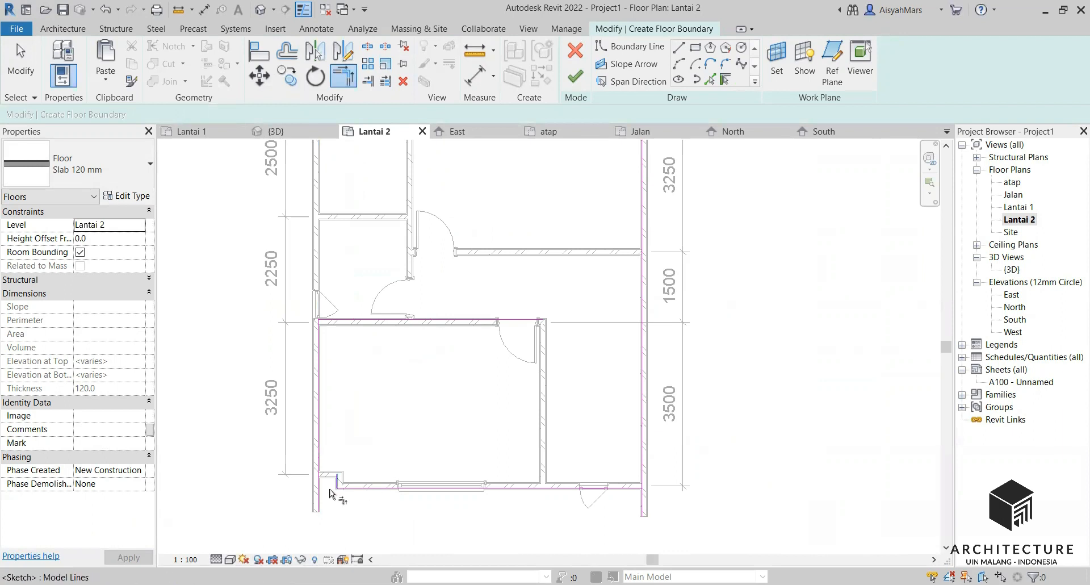
Pick the short horizontal wall at the southwest jog as a boundary and trim it to a corner with the adjoining boundary line
scroll(337, 477, up, 4)
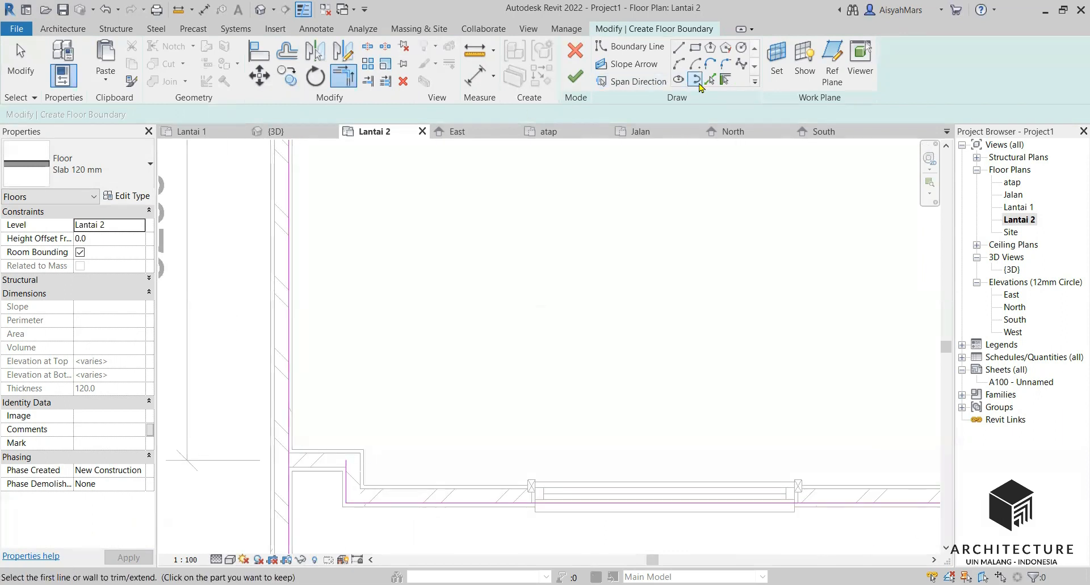
click(725, 79)
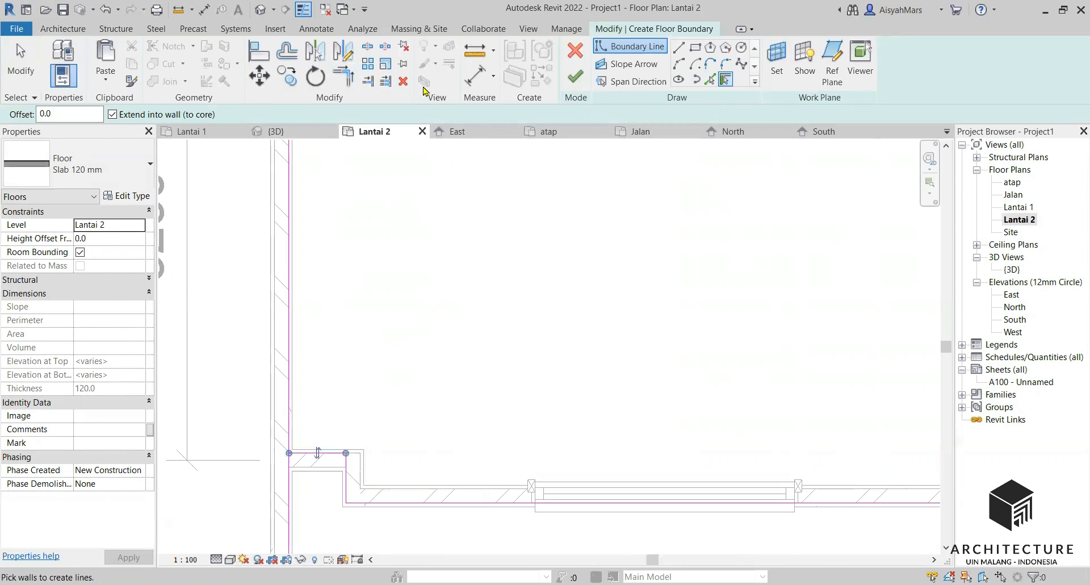
click(353, 82)
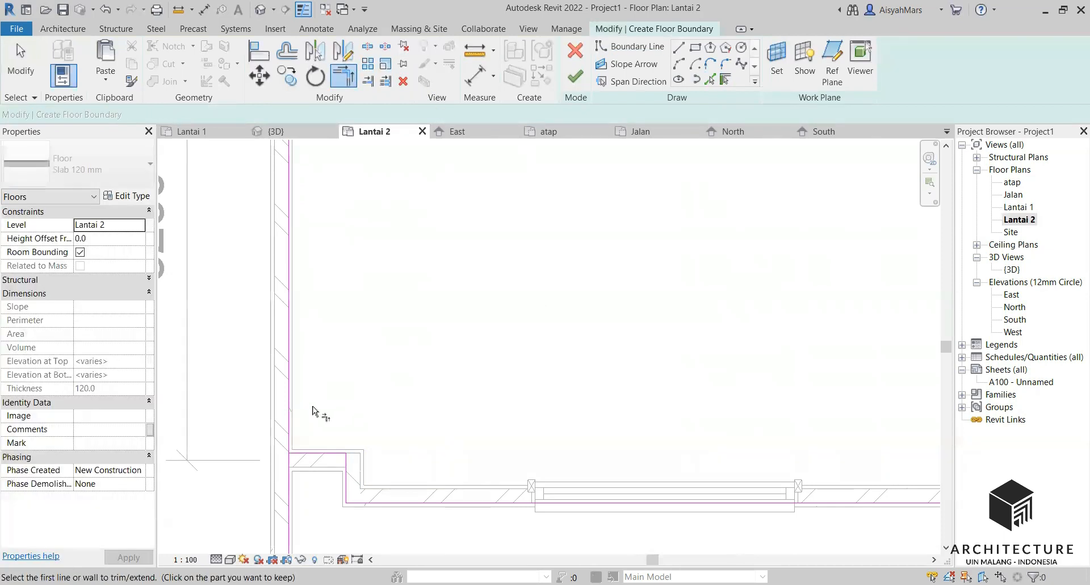
click(316, 453)
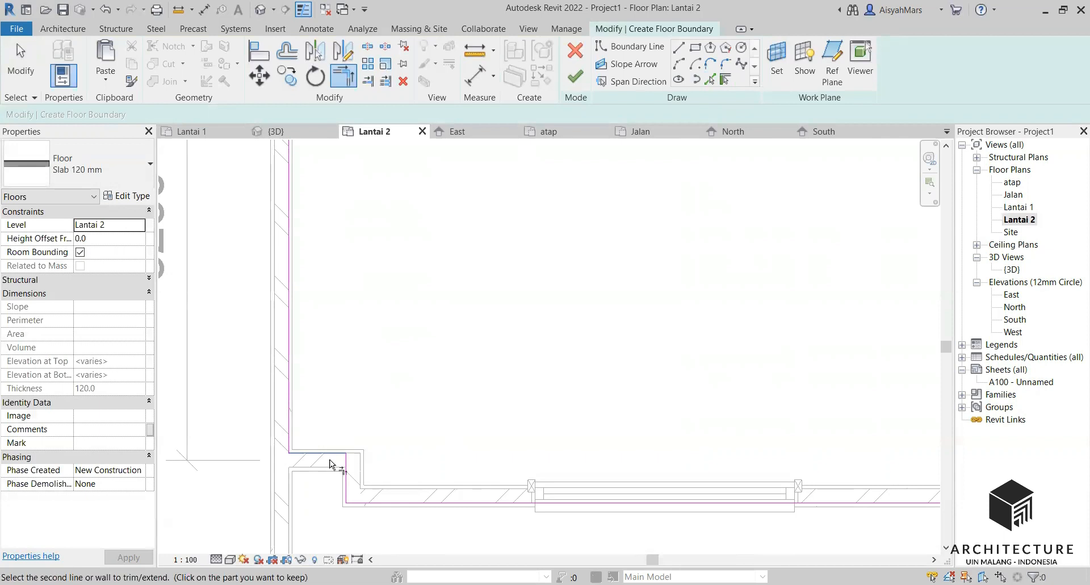
Trim the east boundary line to corners with the south boundary line and the northern room's north boundary line
scroll(339, 467, down, 5)
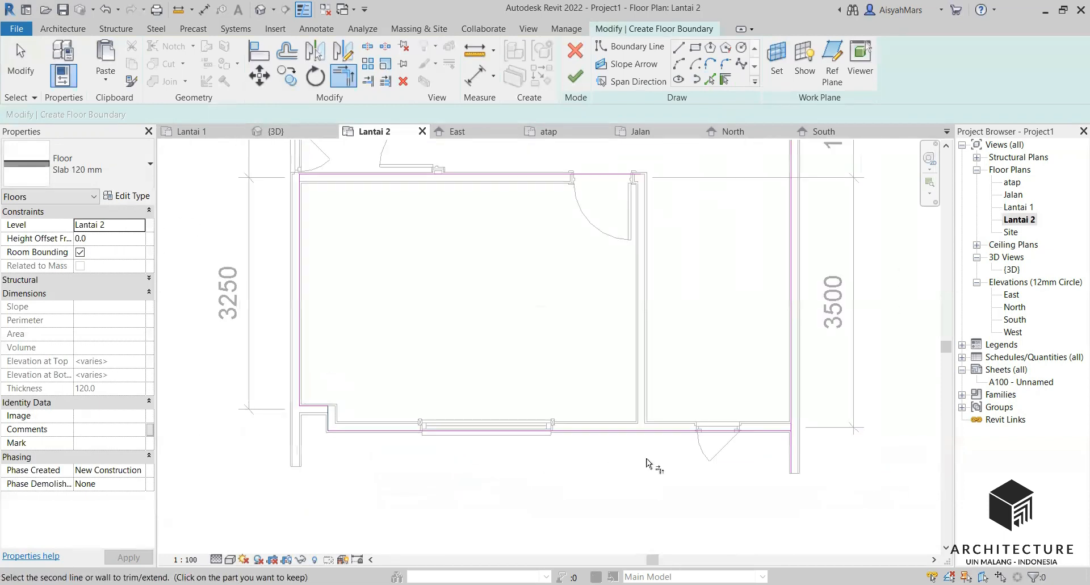
scroll(647, 462, up, 5)
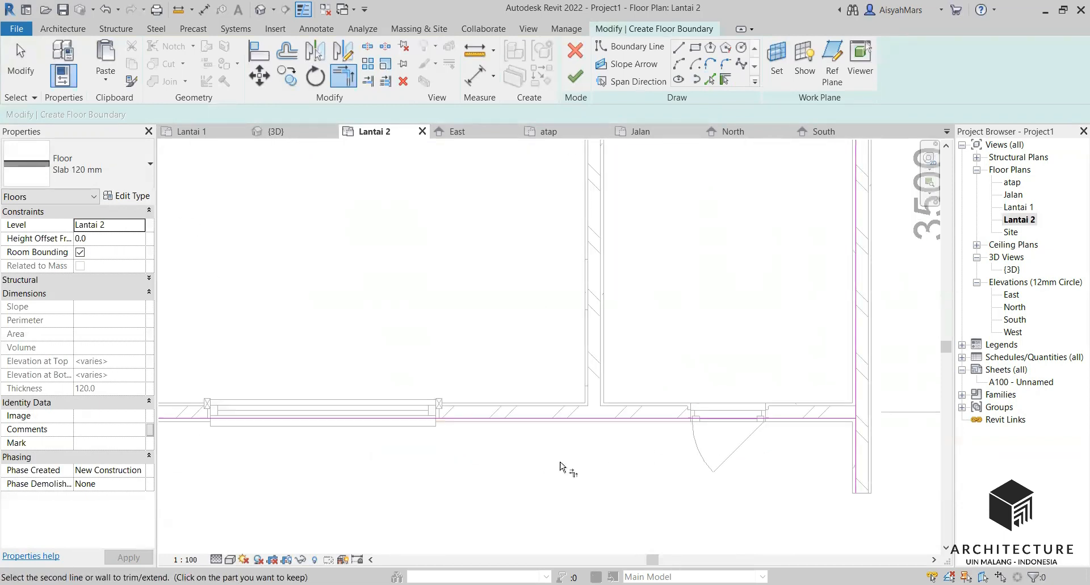
scroll(561, 467, down, 2)
scroll(727, 448, up, 2)
key(Escape)
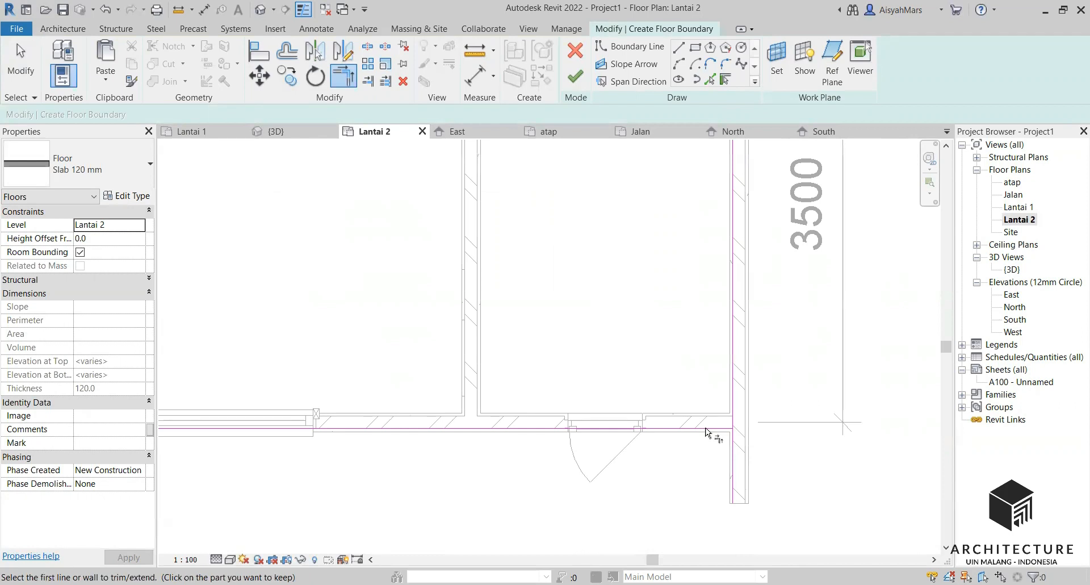
click(732, 405)
scroll(682, 523, down, 2)
scroll(683, 523, down, 2)
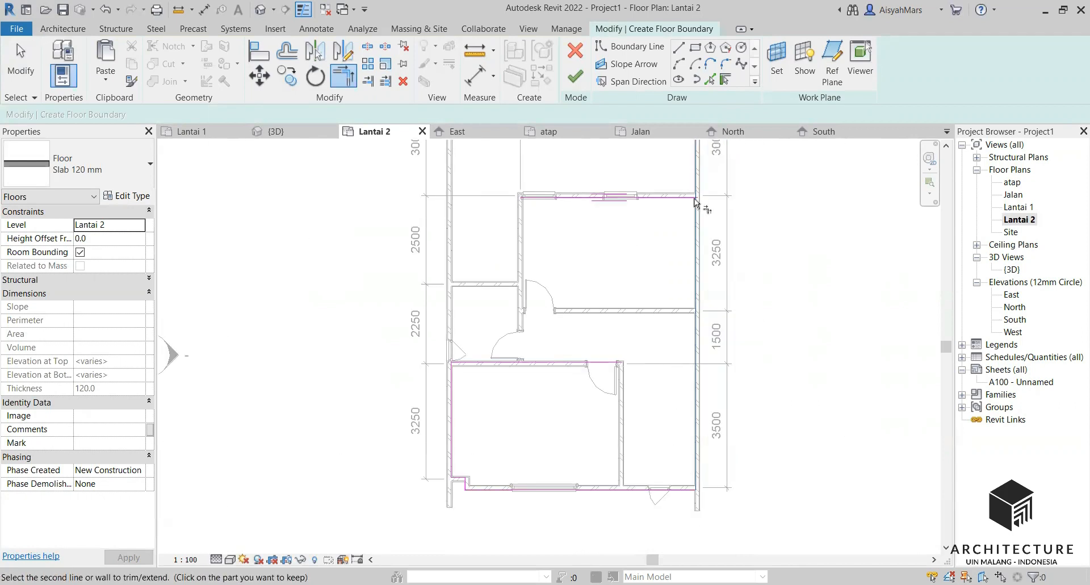
scroll(695, 200, up, 3)
click(675, 199)
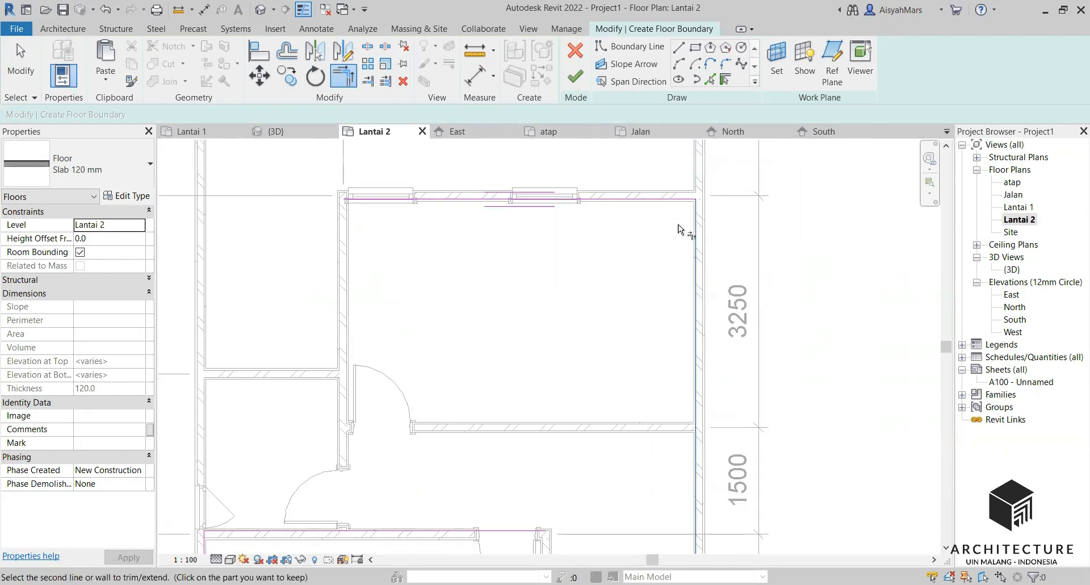
Pick the northern room's west wall as a boundary and trim it to a corner with the line north of the southwest room
scroll(645, 256, down, 2)
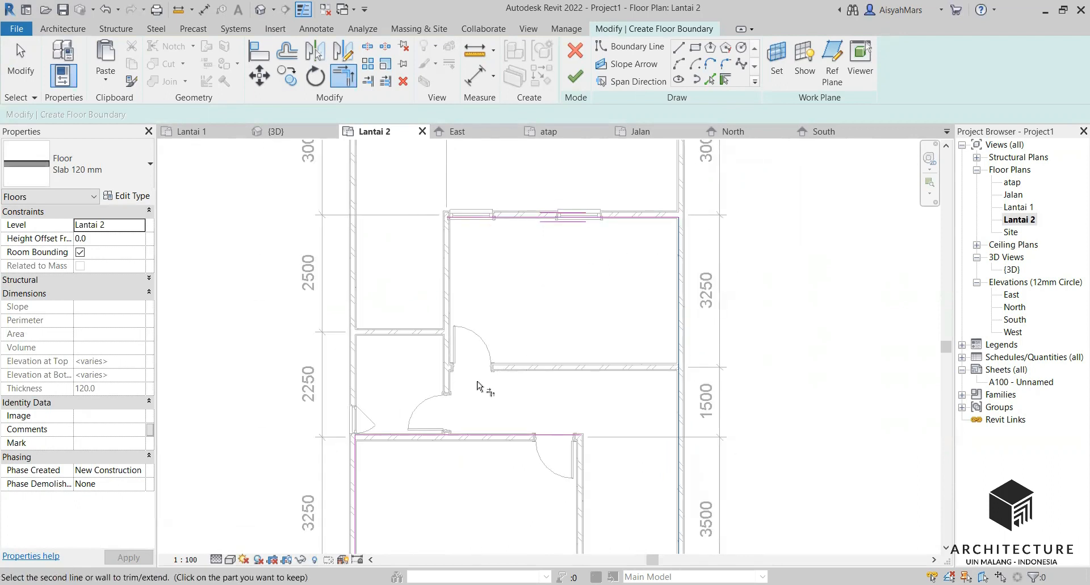
scroll(477, 386, up, 2)
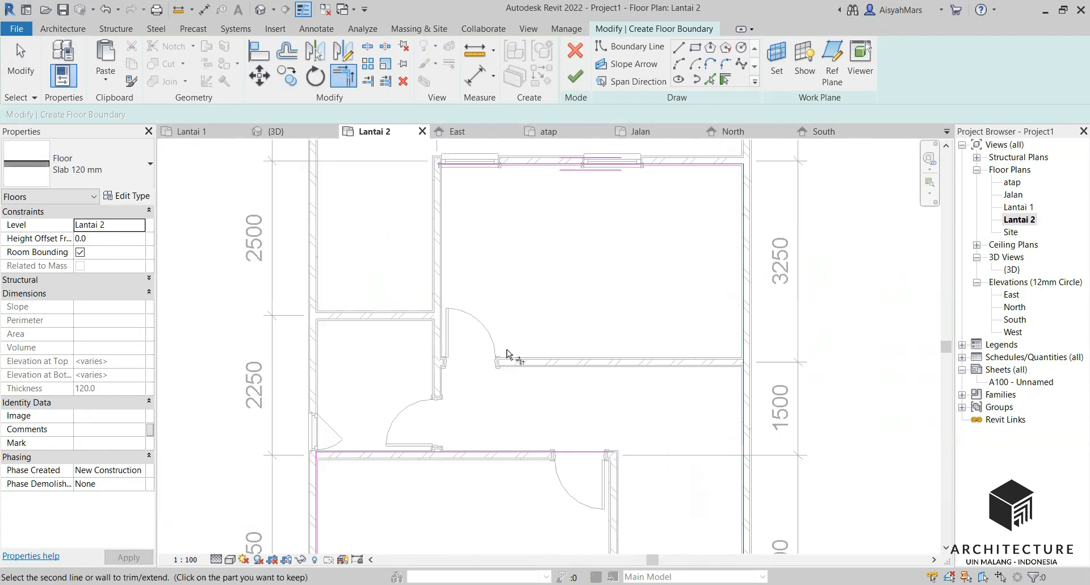
click(653, 50)
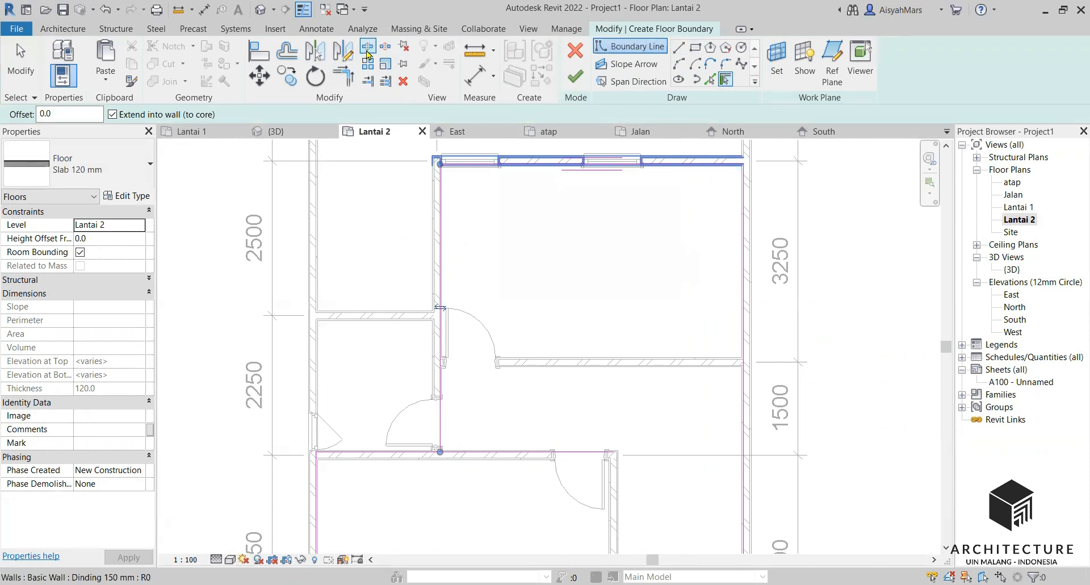
click(344, 76)
click(440, 417)
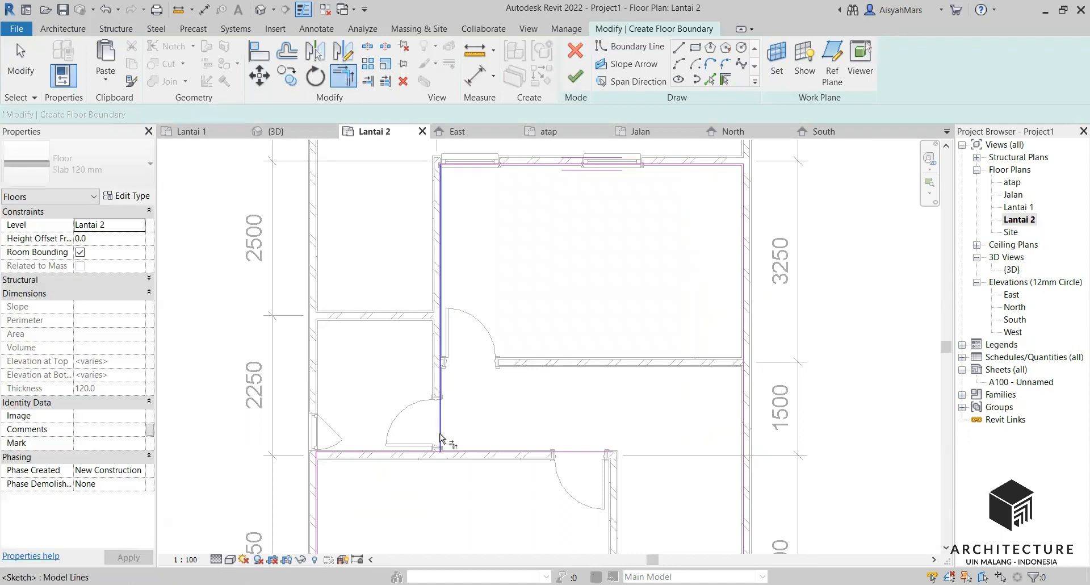
click(425, 455)
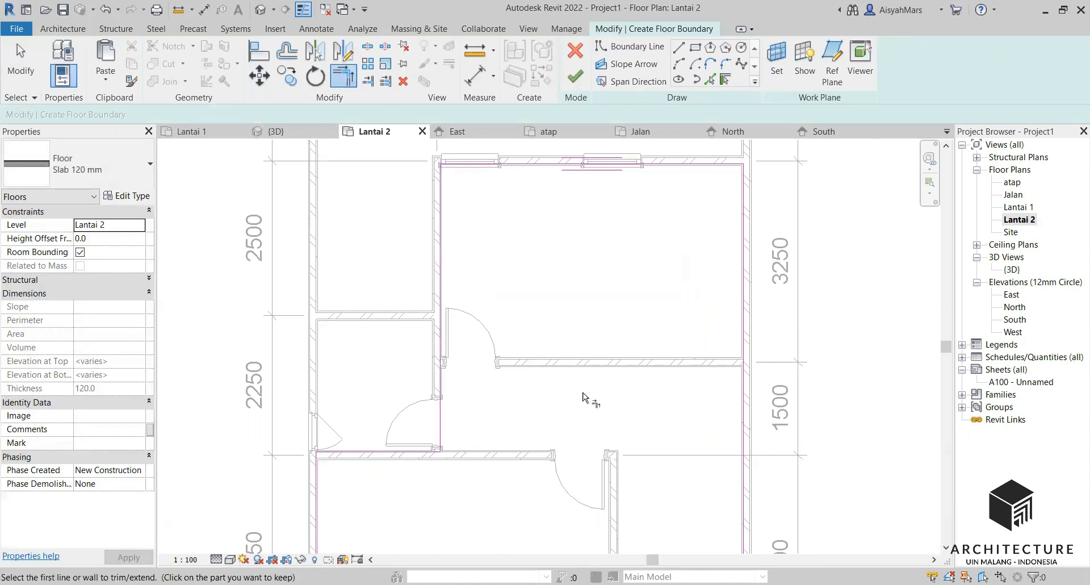
Finish the Slab 120 mm floor, attach the walls below to its bottom and accept the warnings
scroll(660, 342, down, 5)
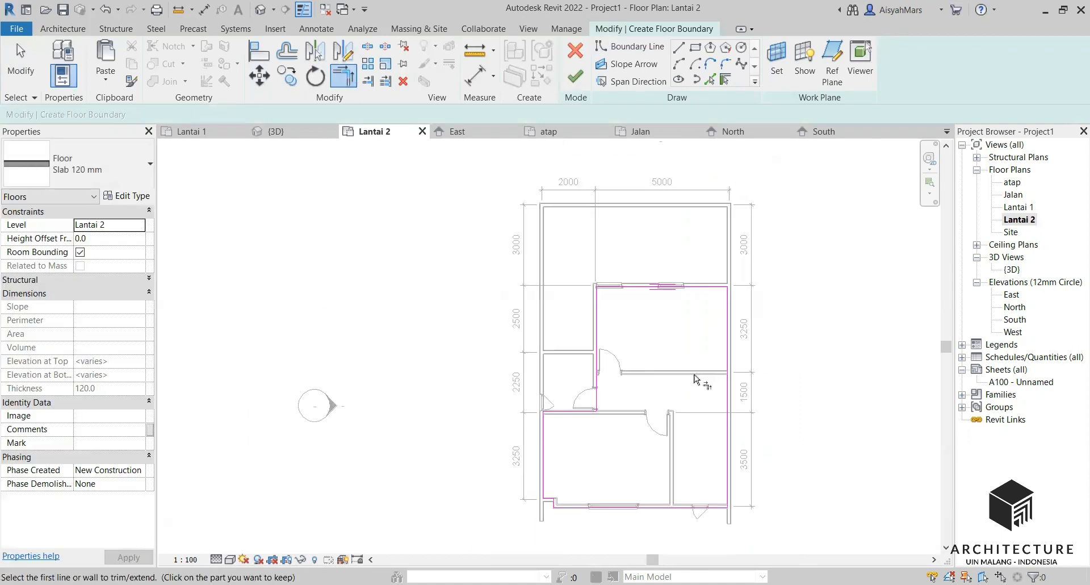
scroll(701, 438, up, 4)
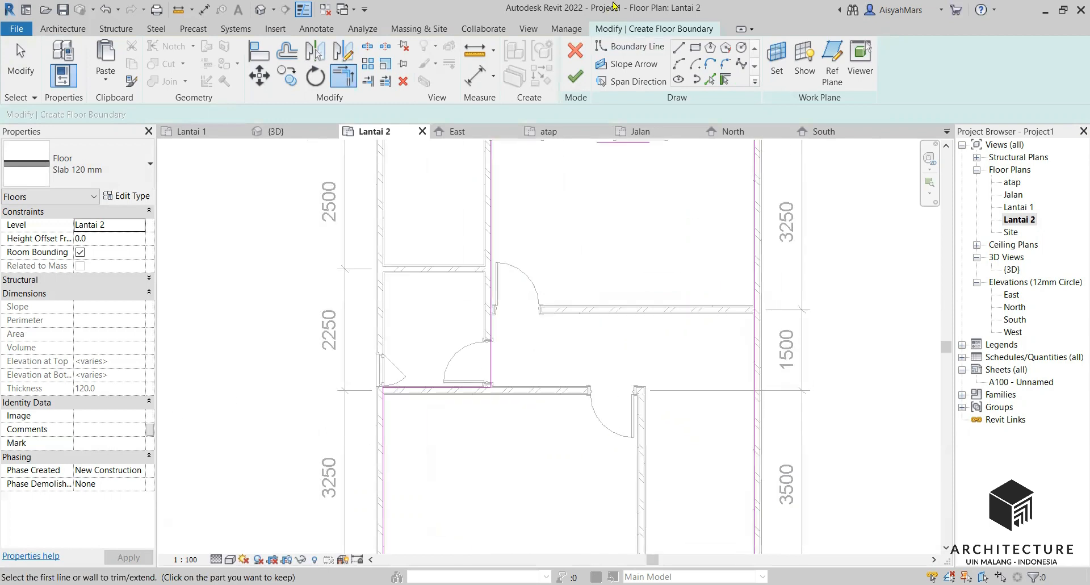
click(575, 80)
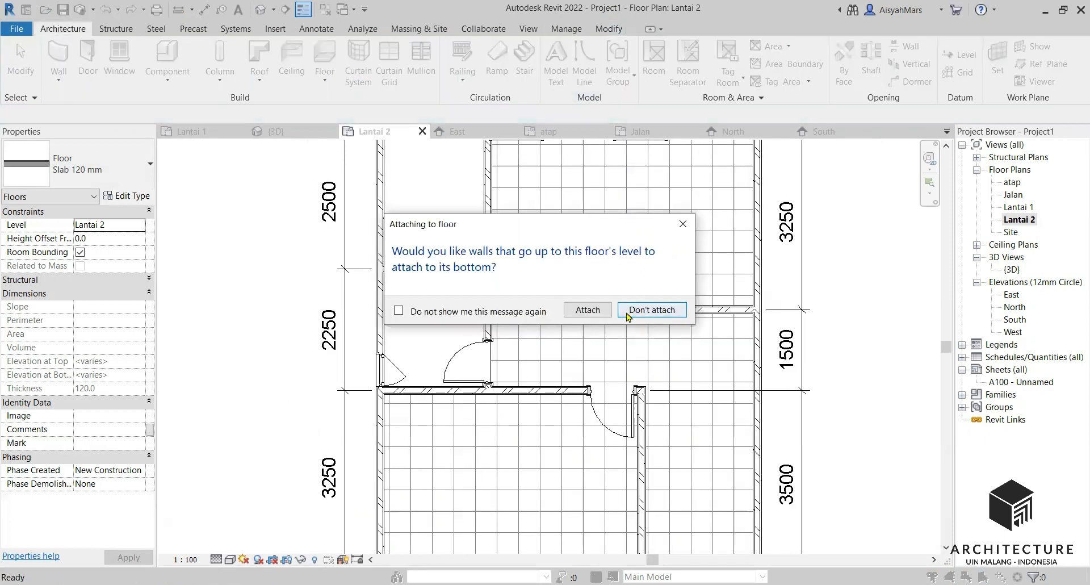
click(589, 310)
click(595, 347)
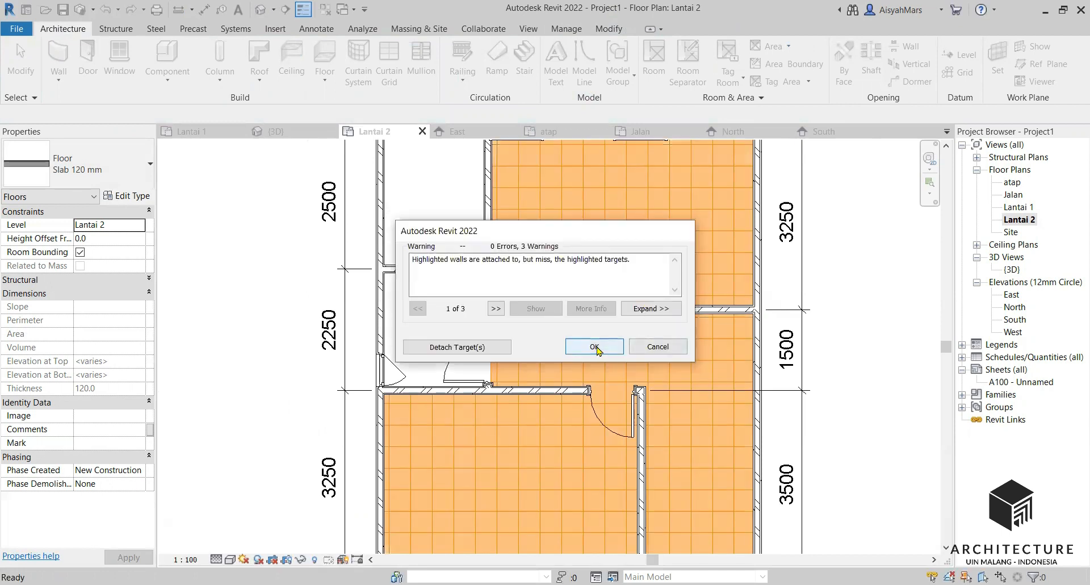
key(Escape)
scroll(704, 328, down, 2)
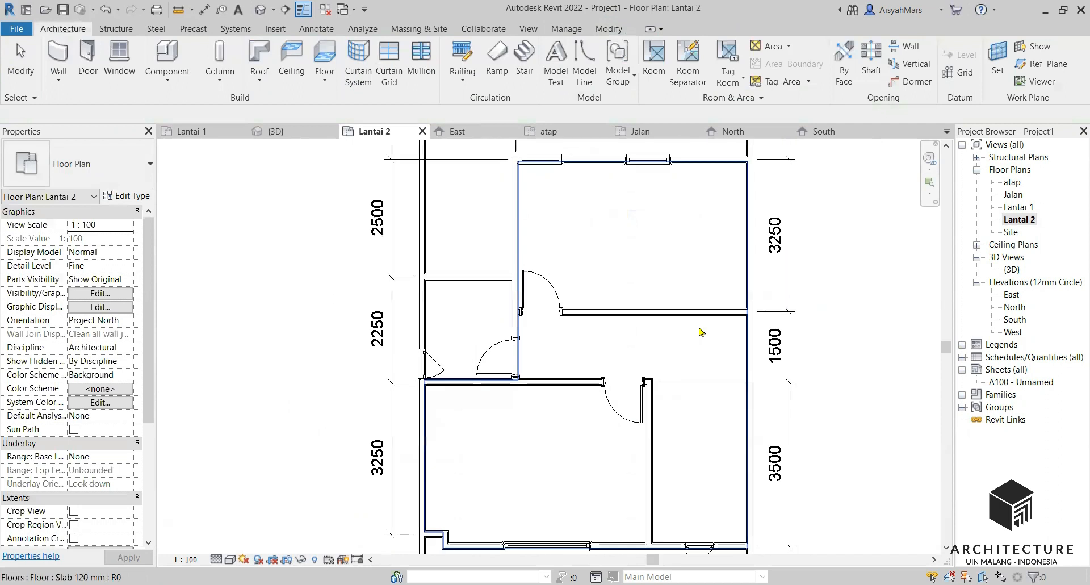
scroll(618, 284, up, 2)
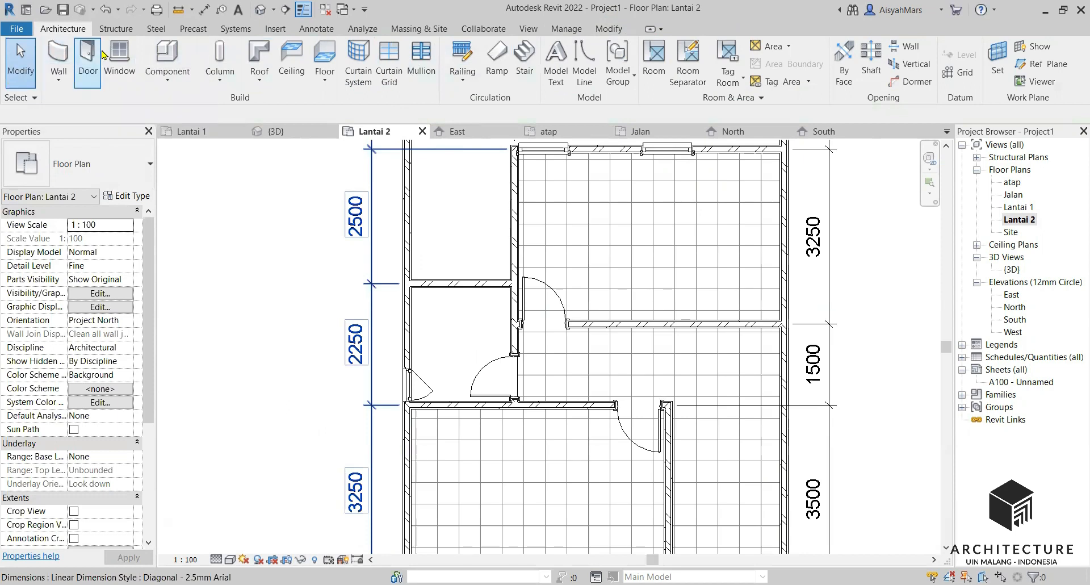
Create a rectangular floor in the small west room on Lantai 2, reaching to its door opening, and attach the walls below
click(326, 62)
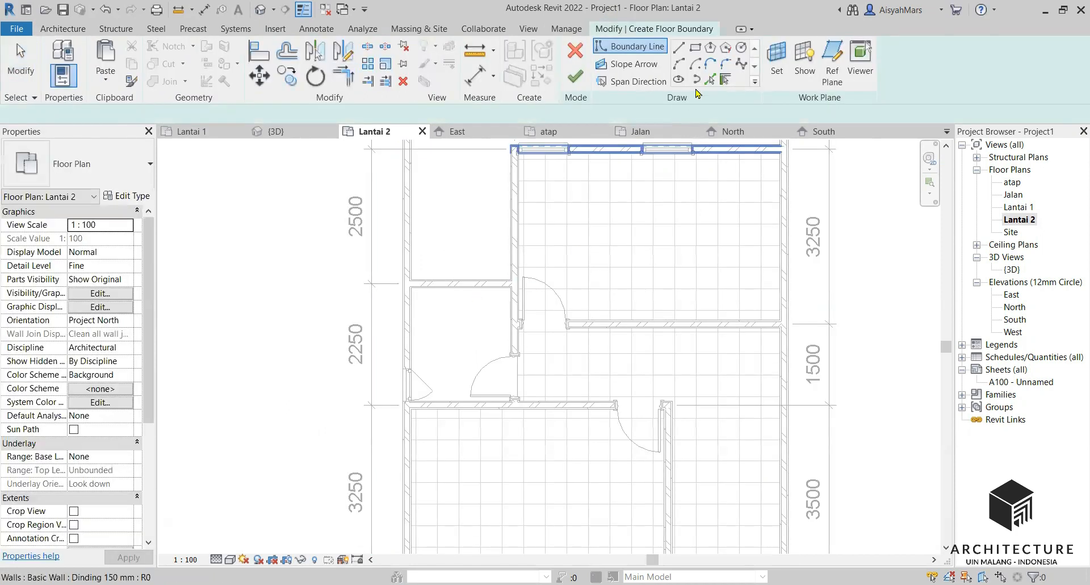
scroll(470, 353, up, 4)
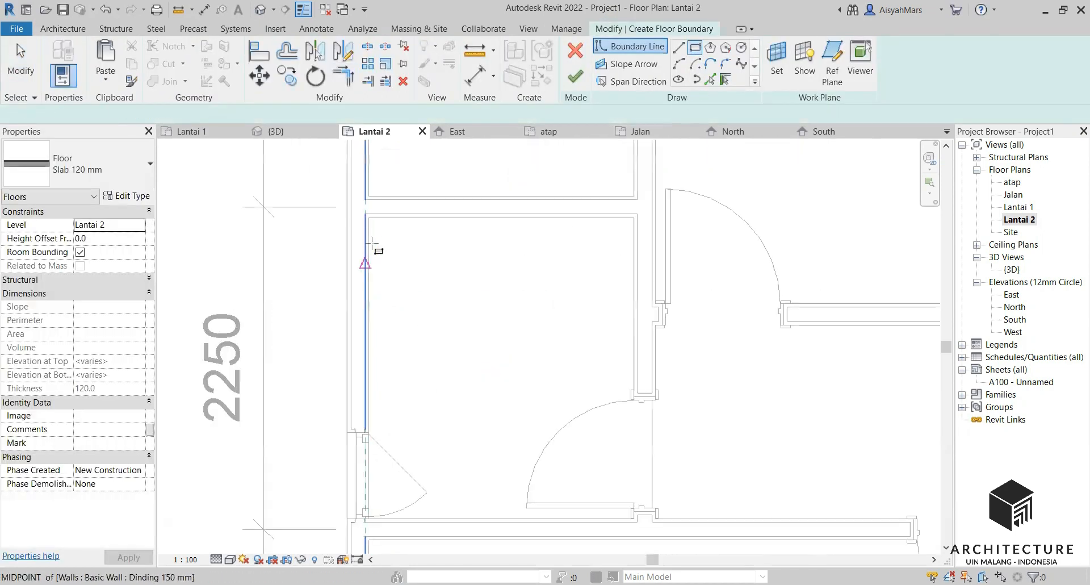
scroll(641, 526, up, 2)
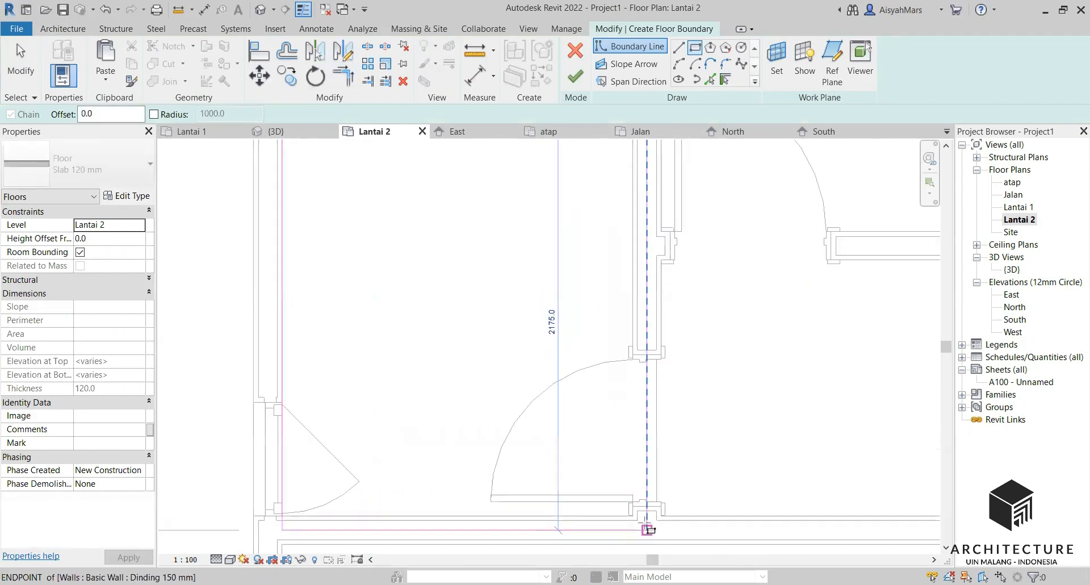
click(660, 513)
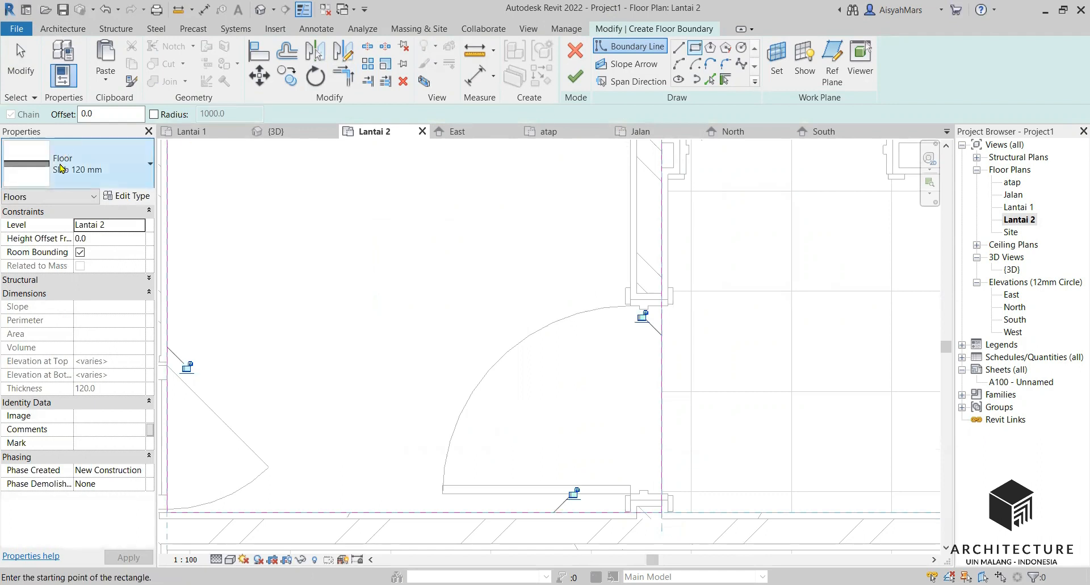
click(585, 83)
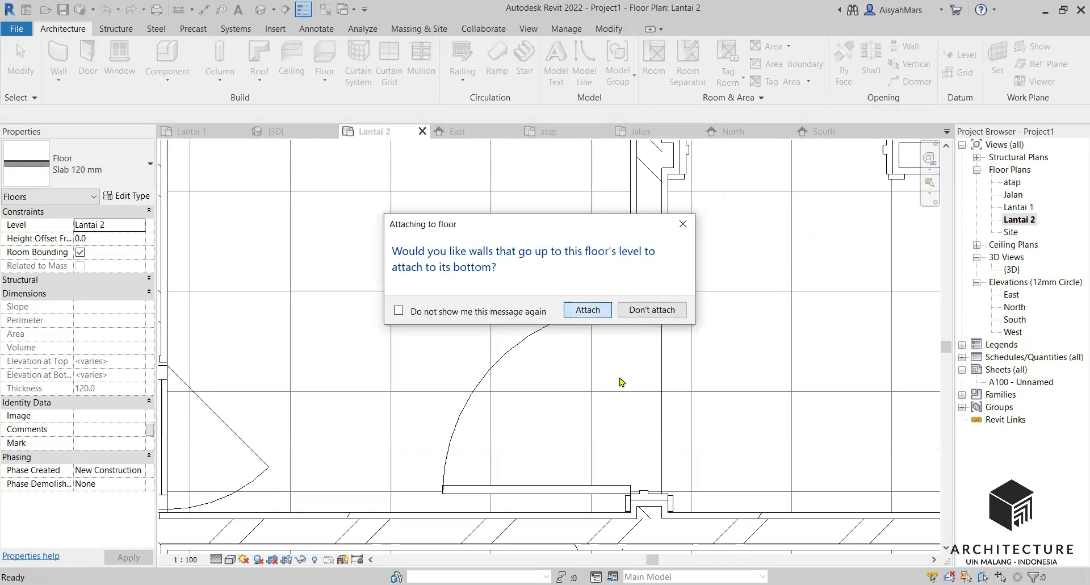
click(595, 346)
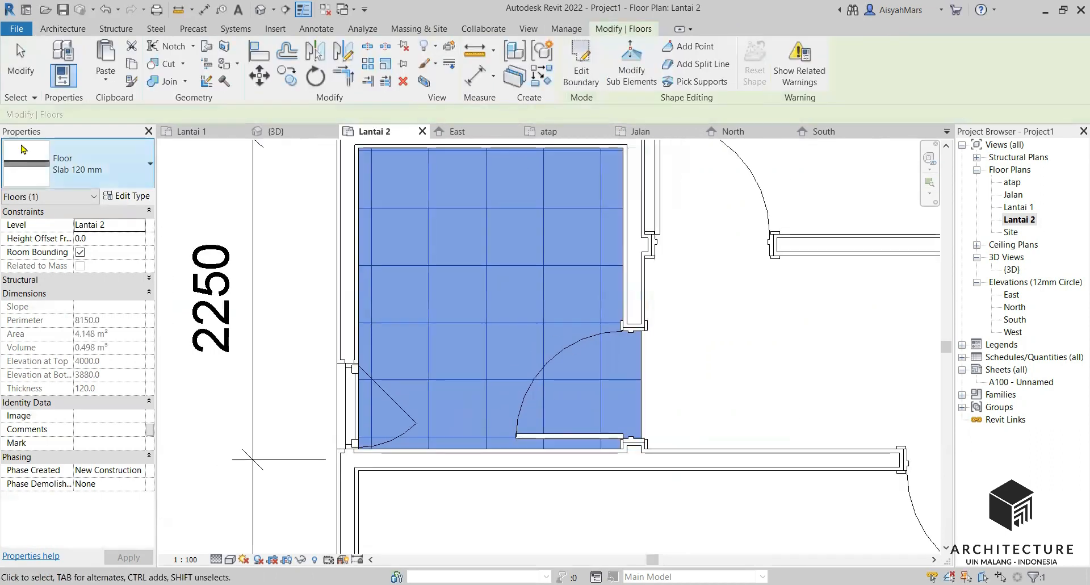
Change the small west room's floor type to Slab 120 mm 2
click(134, 177)
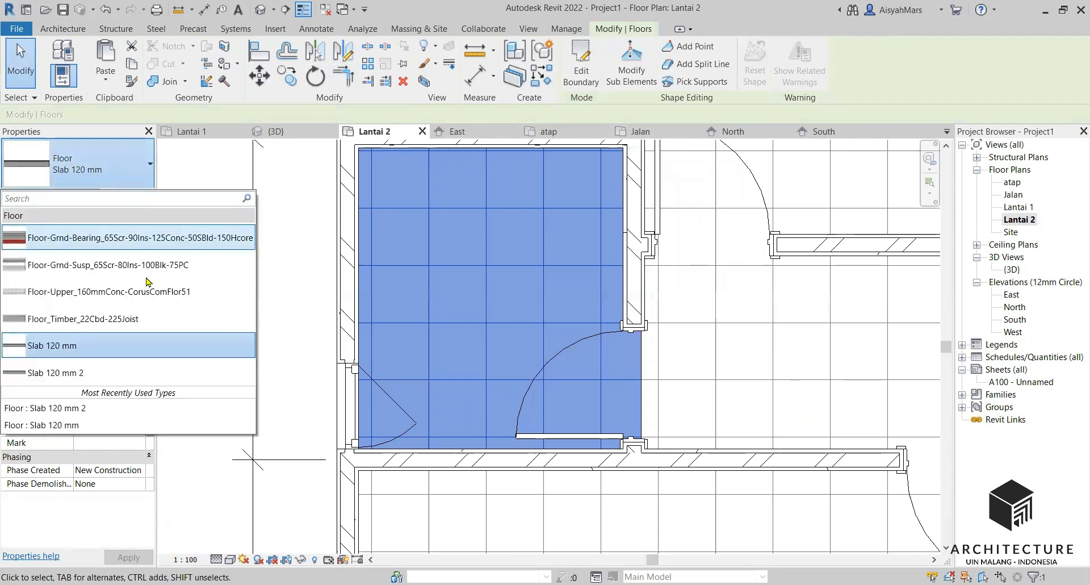
click(113, 375)
click(300, 384)
scroll(590, 344, down, 1)
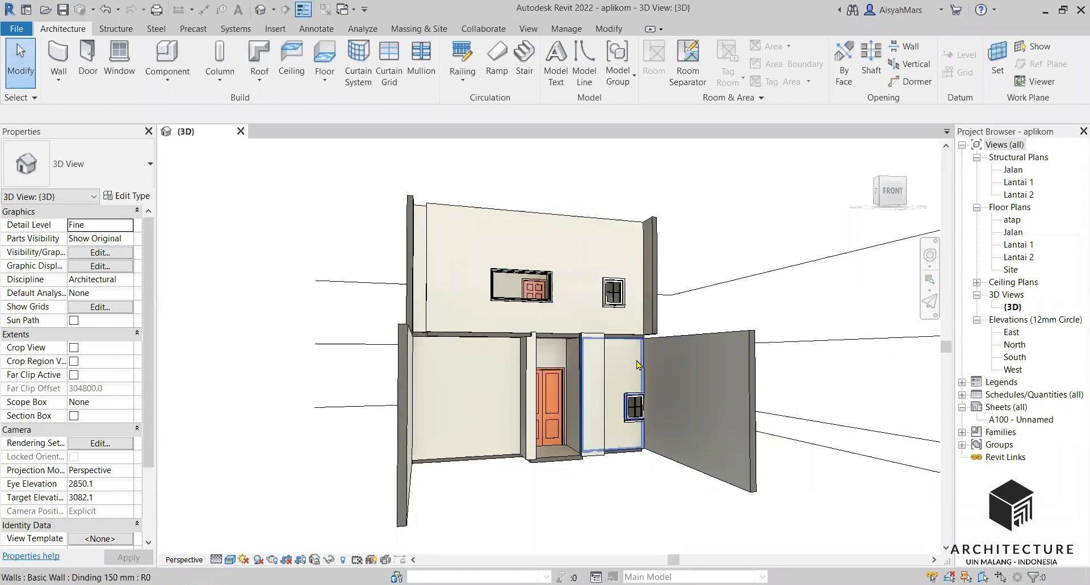
Examine the house's front facade and side walls from several angles in 3D
shift+middle_drag(643, 396, 861, 333)
shift+middle_drag(562, 369, 377, 333)
scroll(353, 345, down, 4)
scroll(638, 394, up, 5)
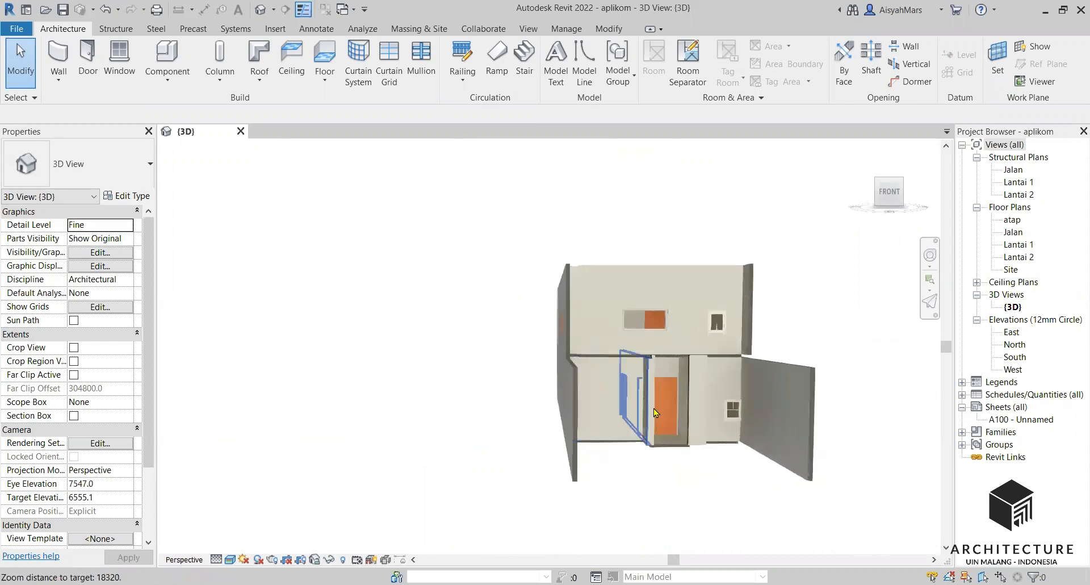
mouse_move(637, 394)
shift+middle_down()
mouse_move(621, 394)
mouse_move(624, 385)
shift+middle_up()
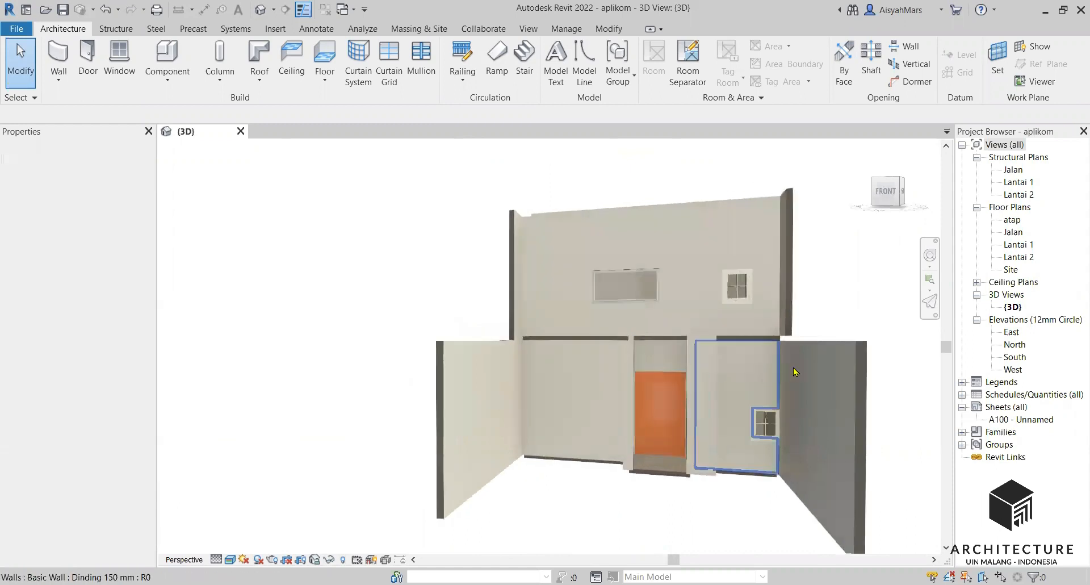